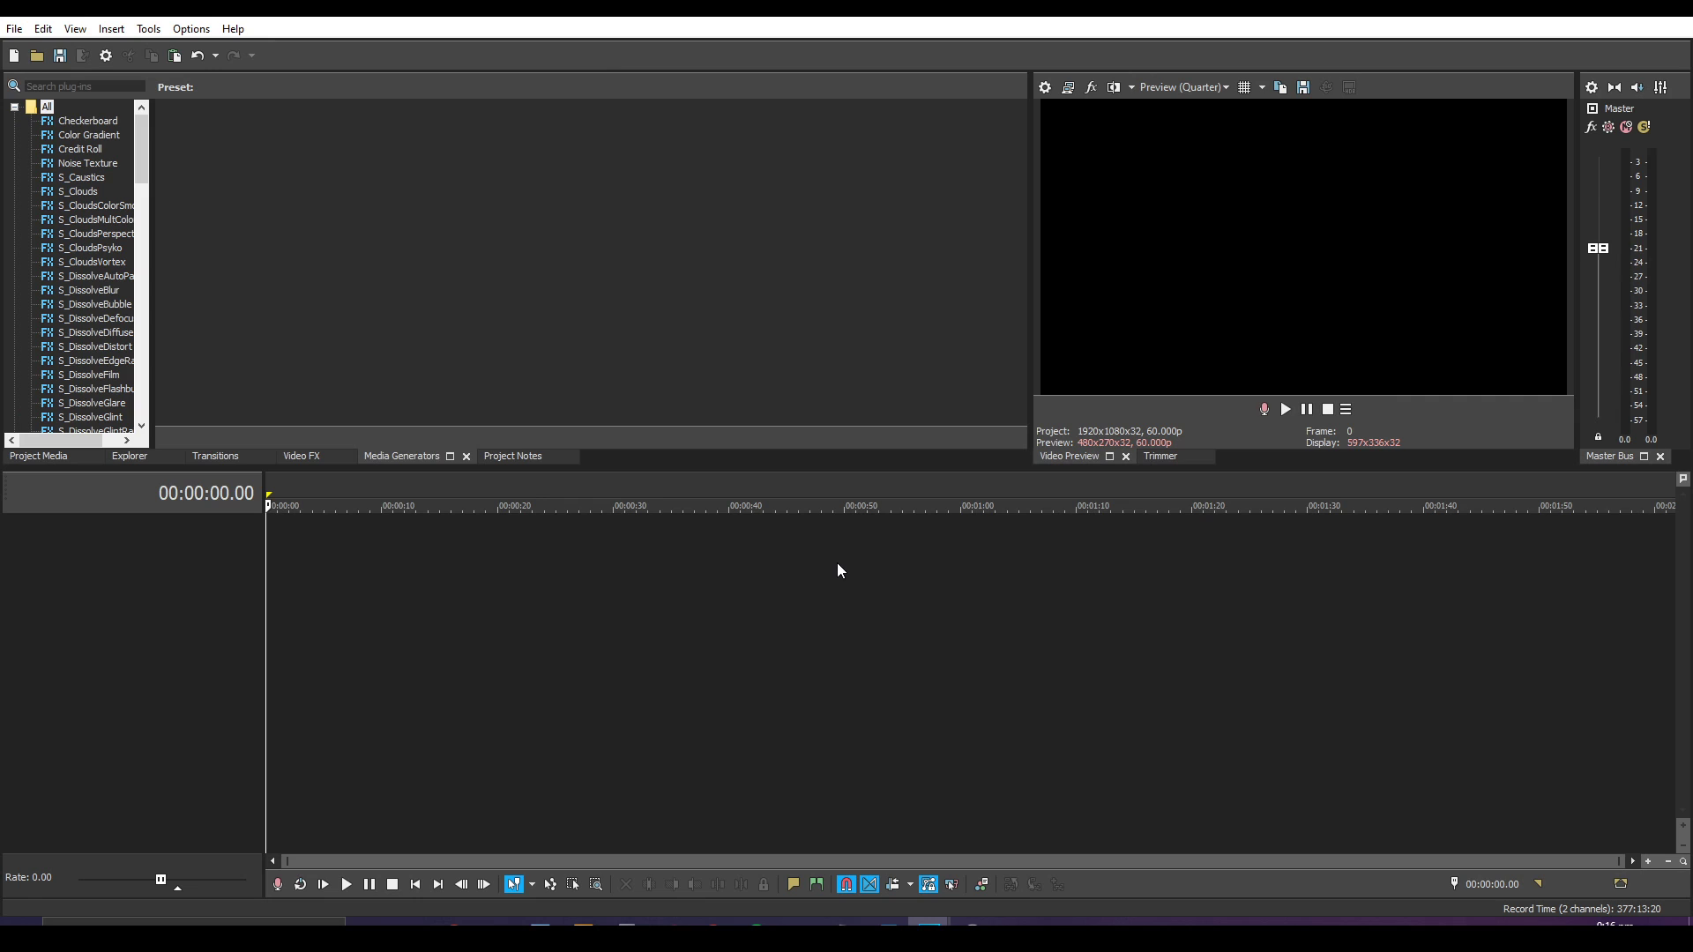
Review the project's video properties and accept them.
left_click(1040, 91)
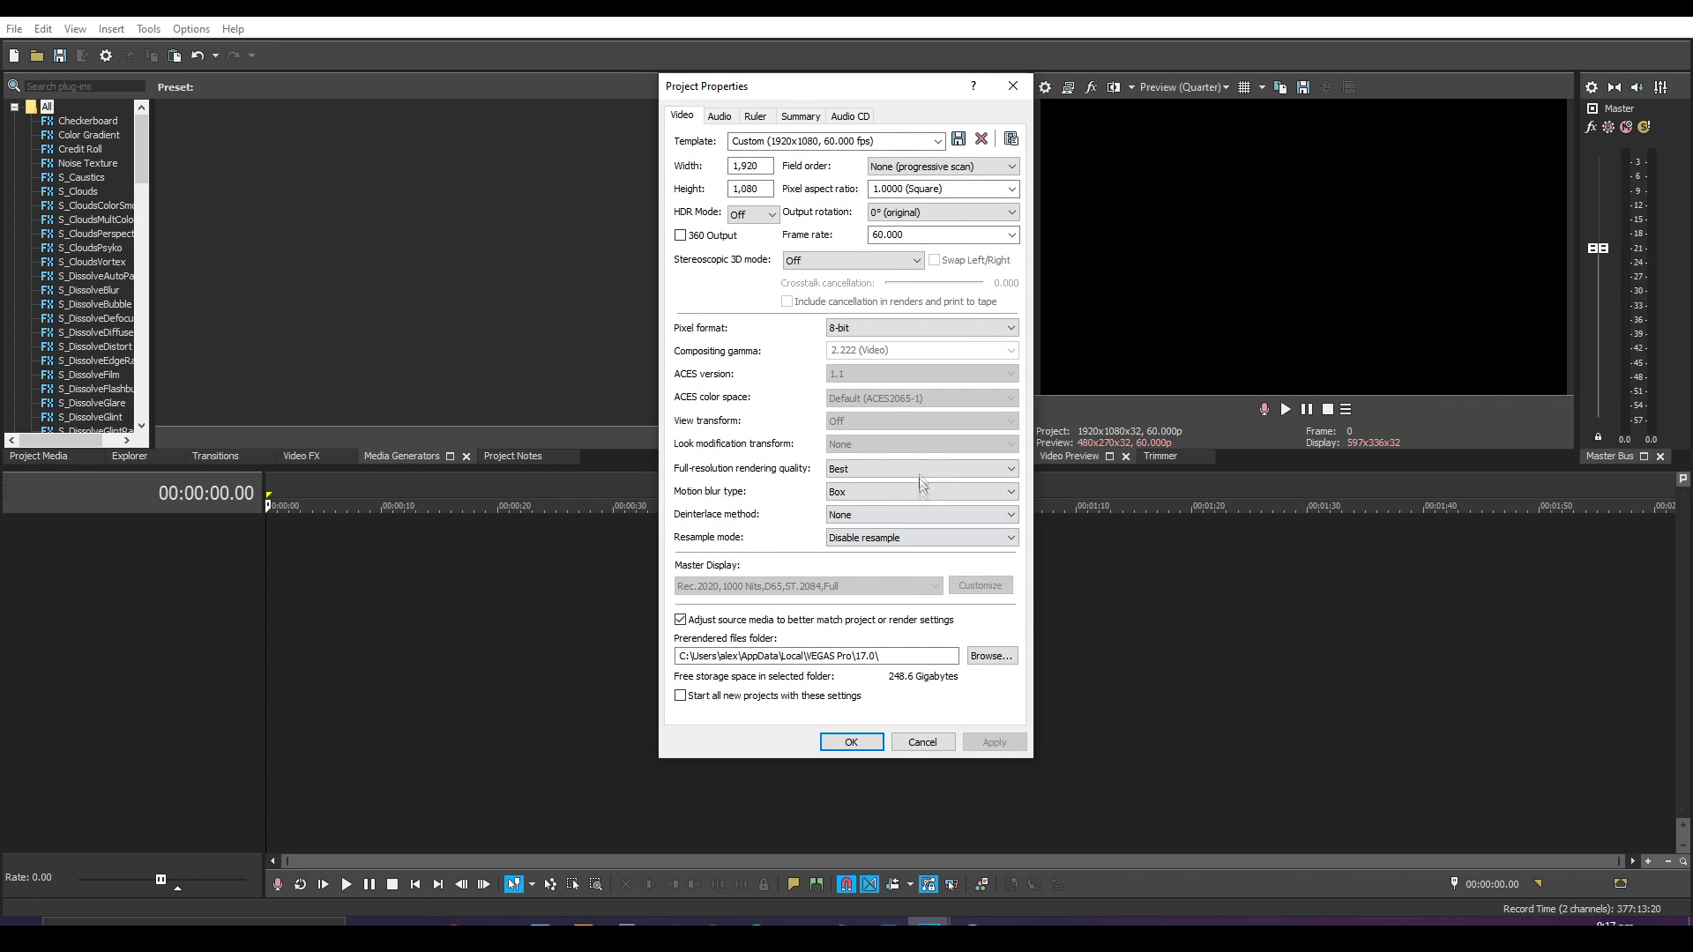
left_click(851, 741)
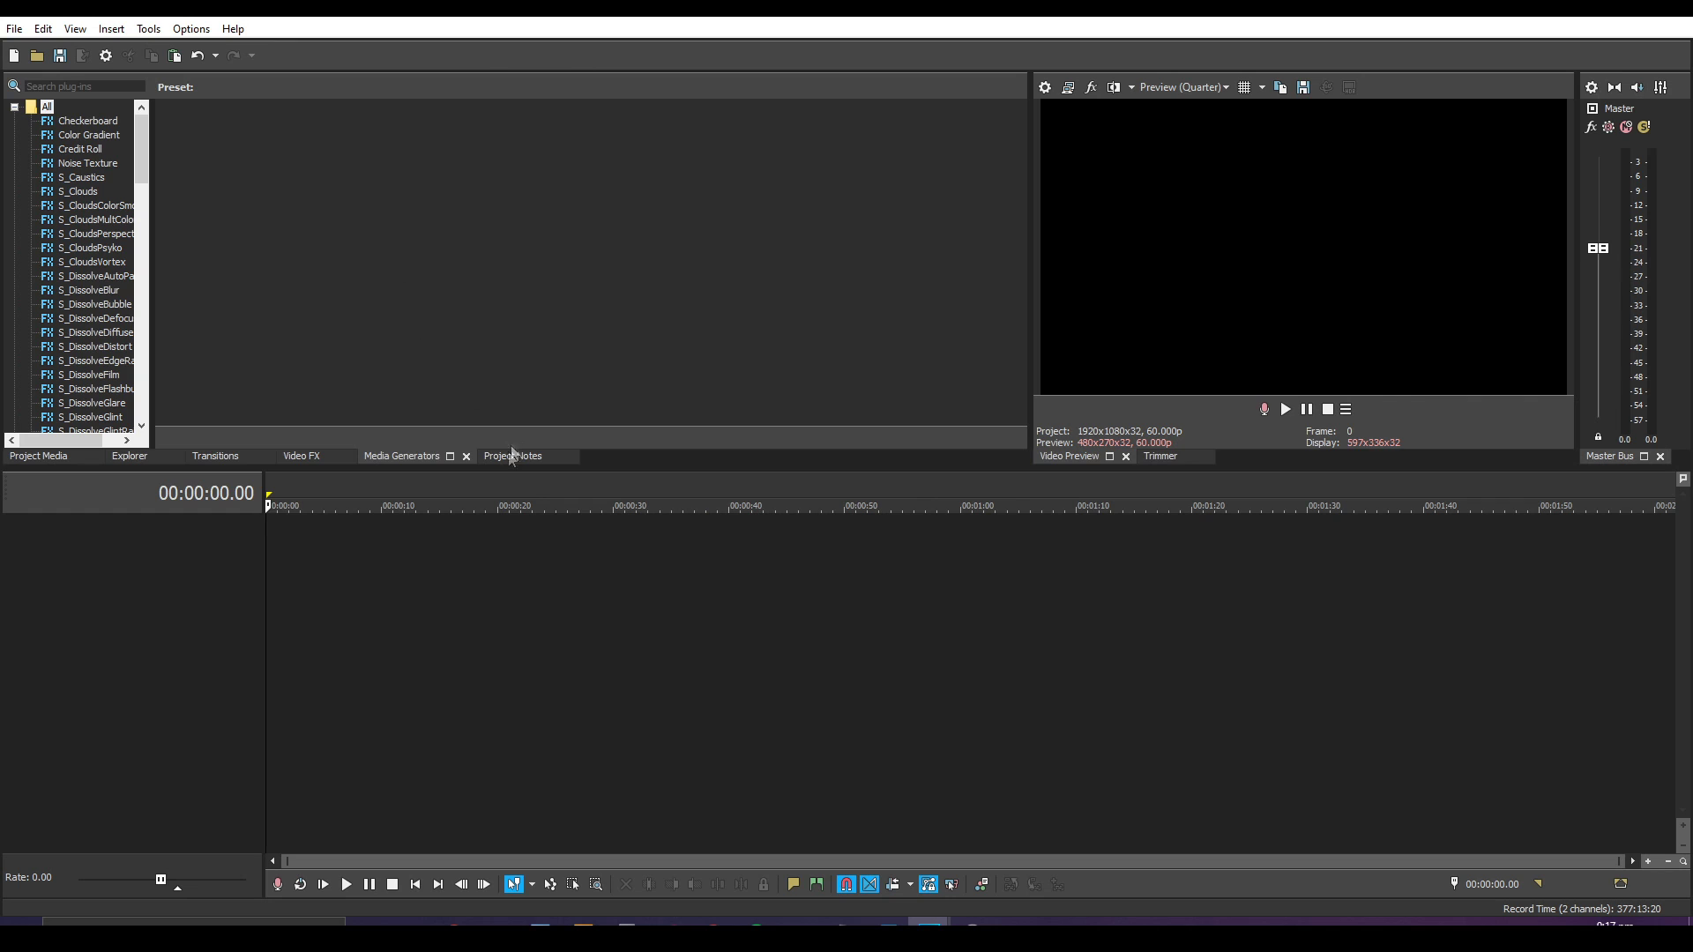
Add the default Titles & Text preset to the timeline at the very start.
left_click(38, 456)
left_click(397, 457)
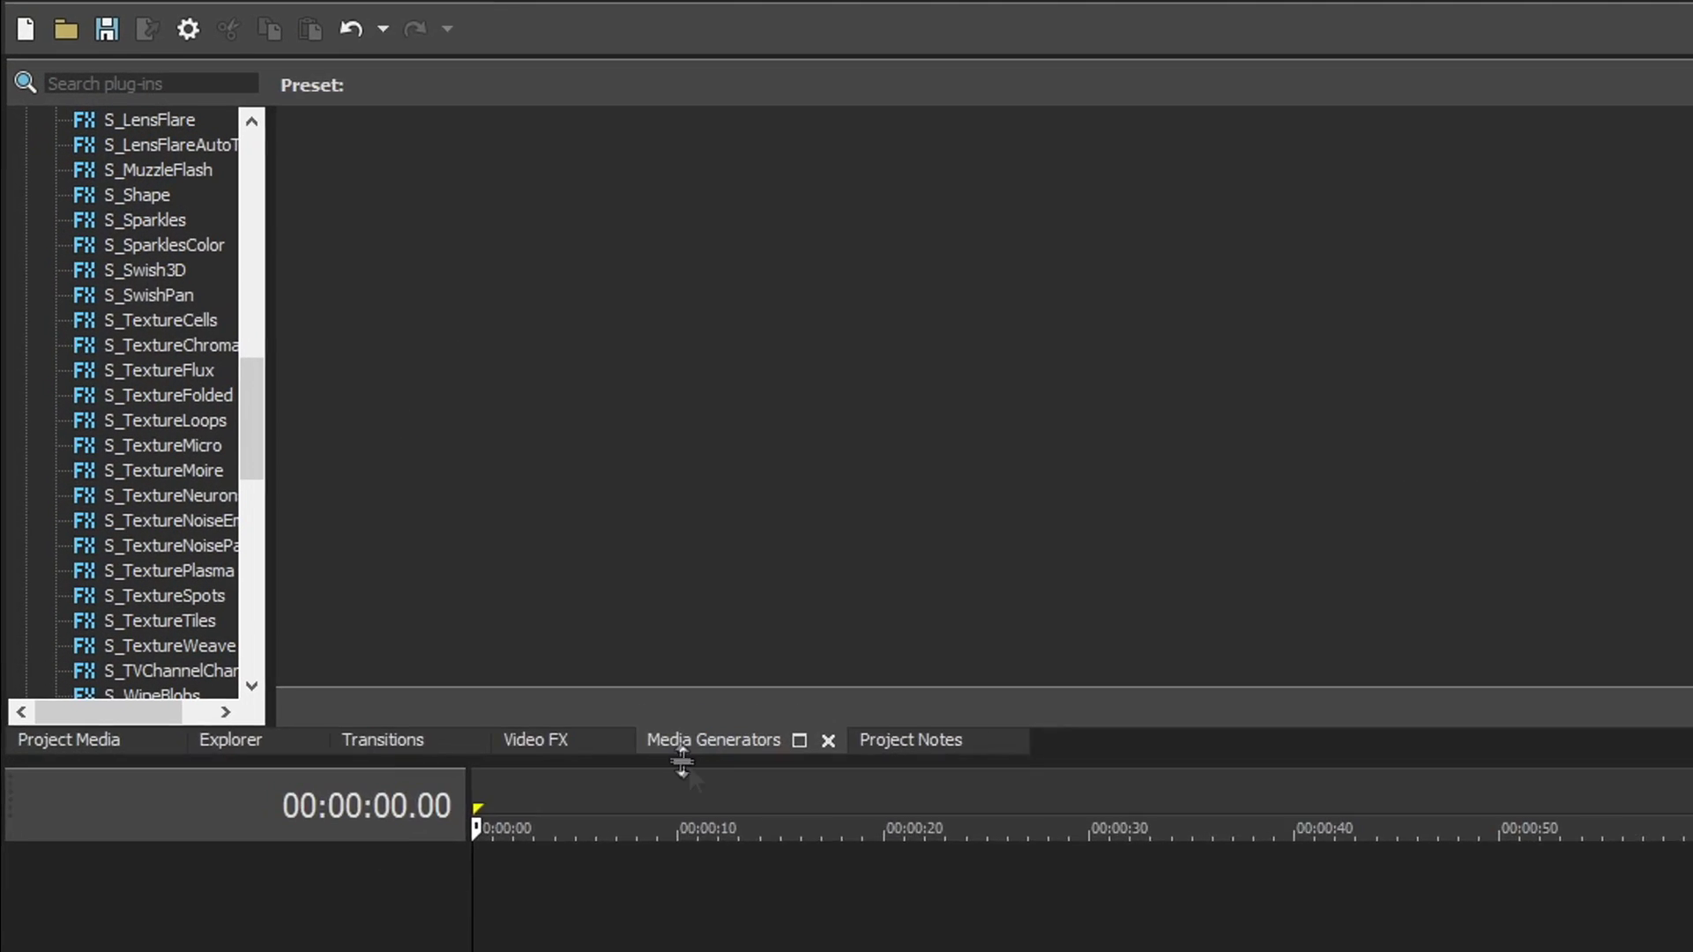
scroll(97, 243, "down", 10)
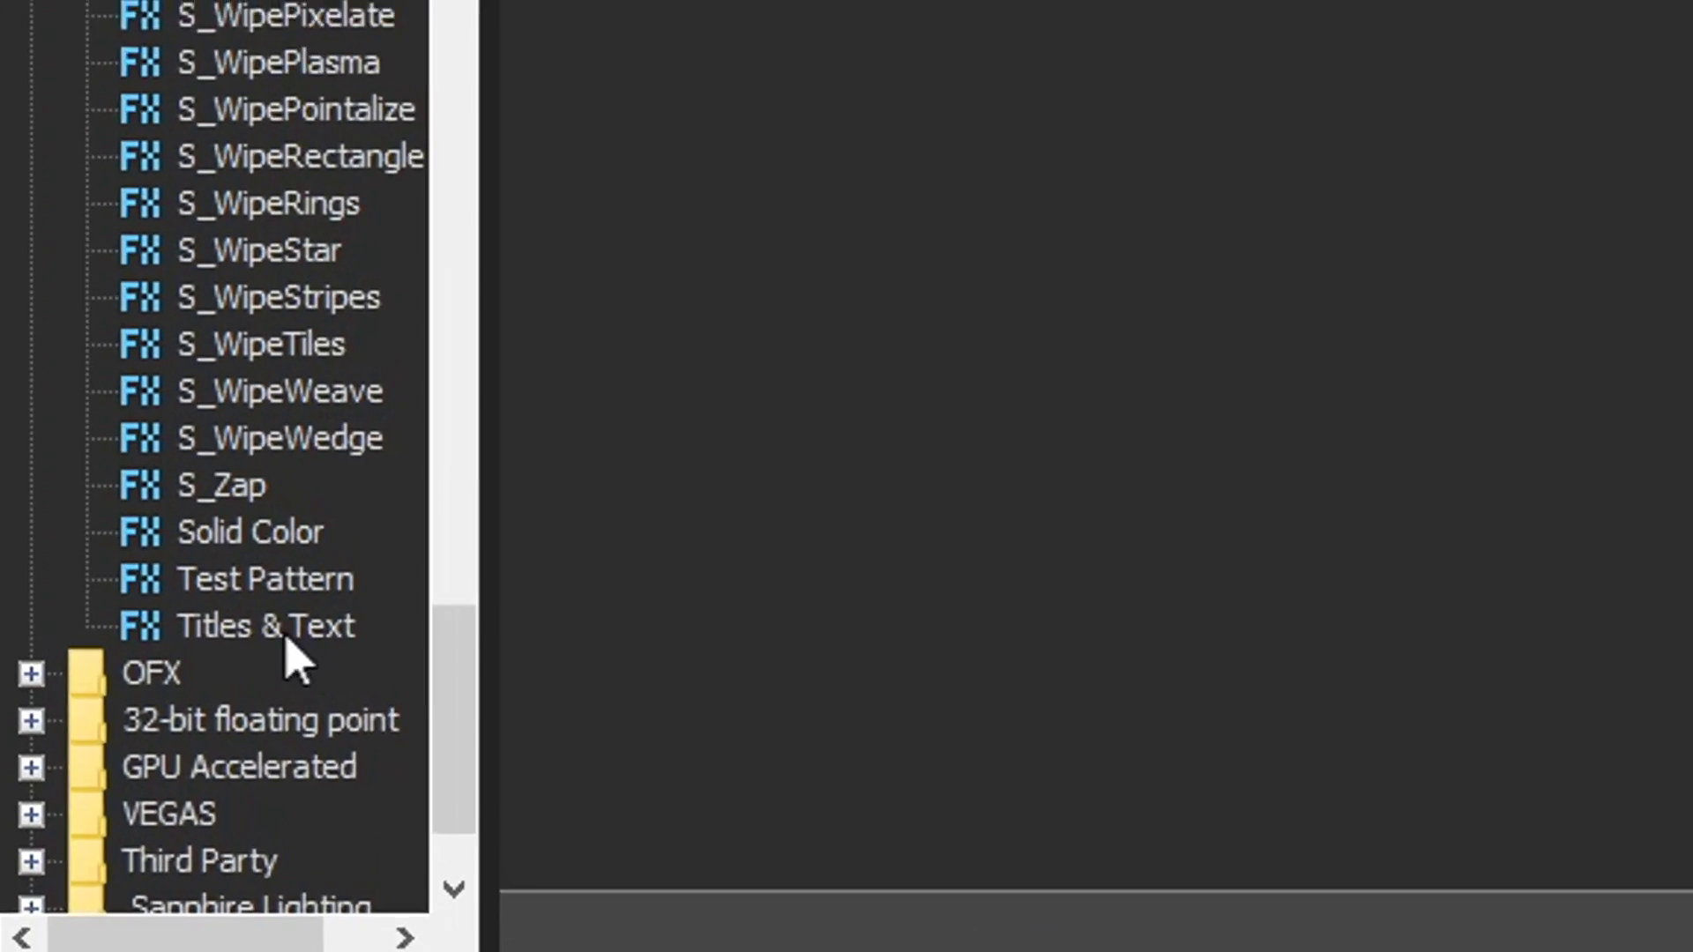
left_click(199, 656)
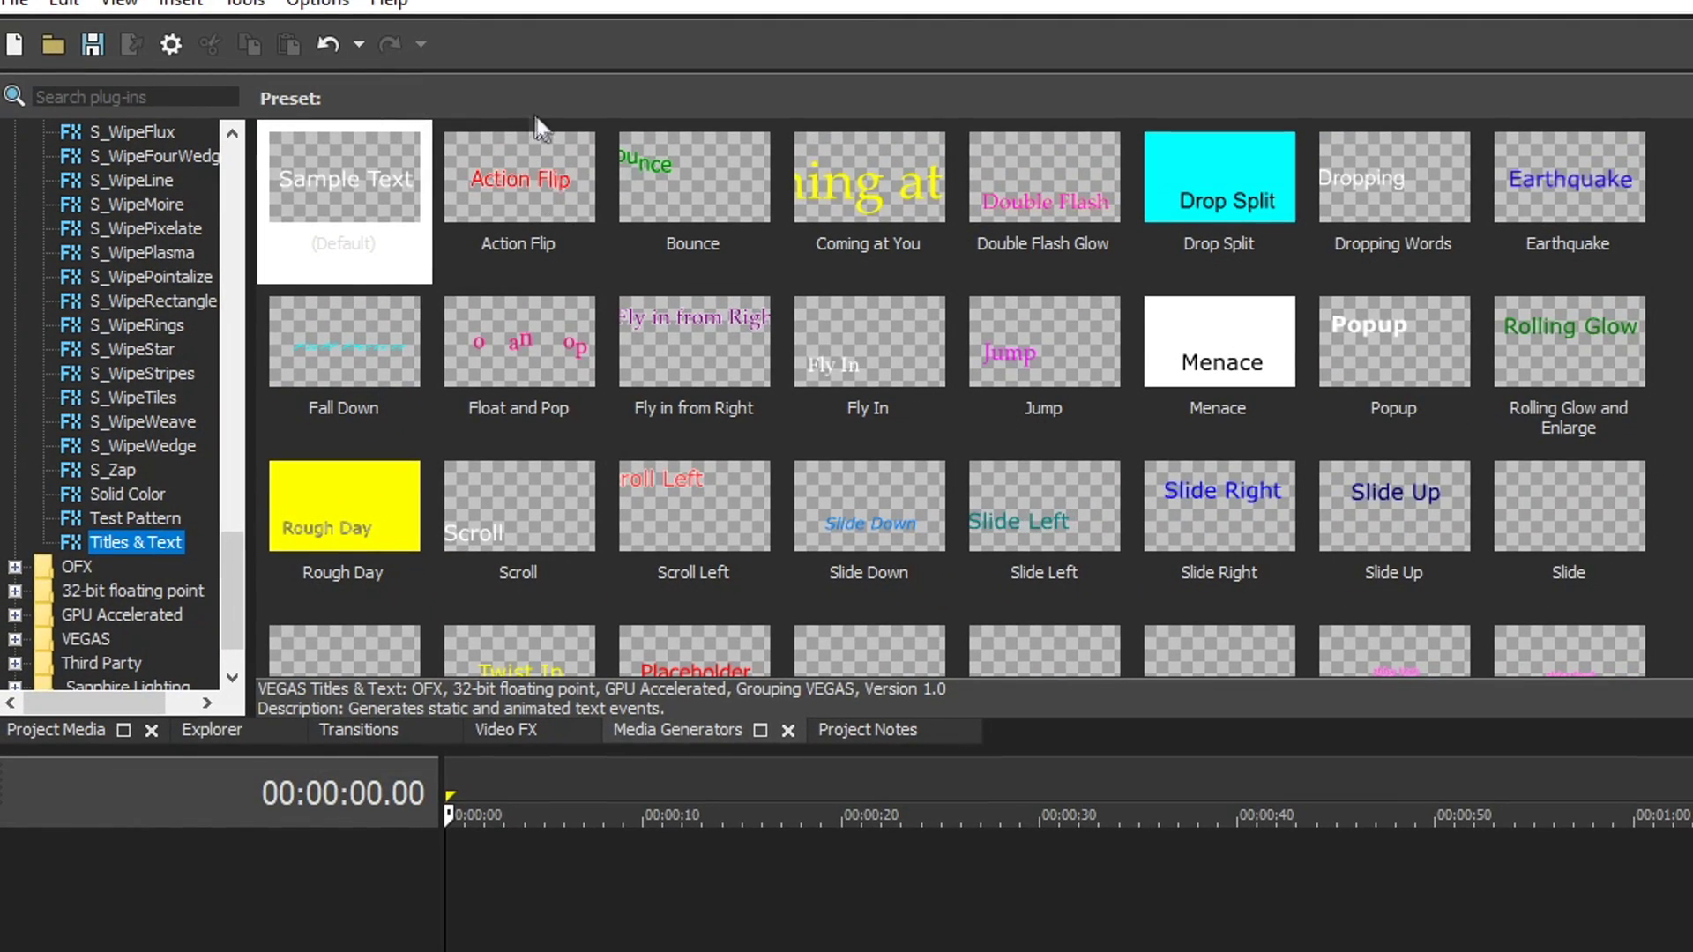
left_click_drag(367, 245, 346, 210)
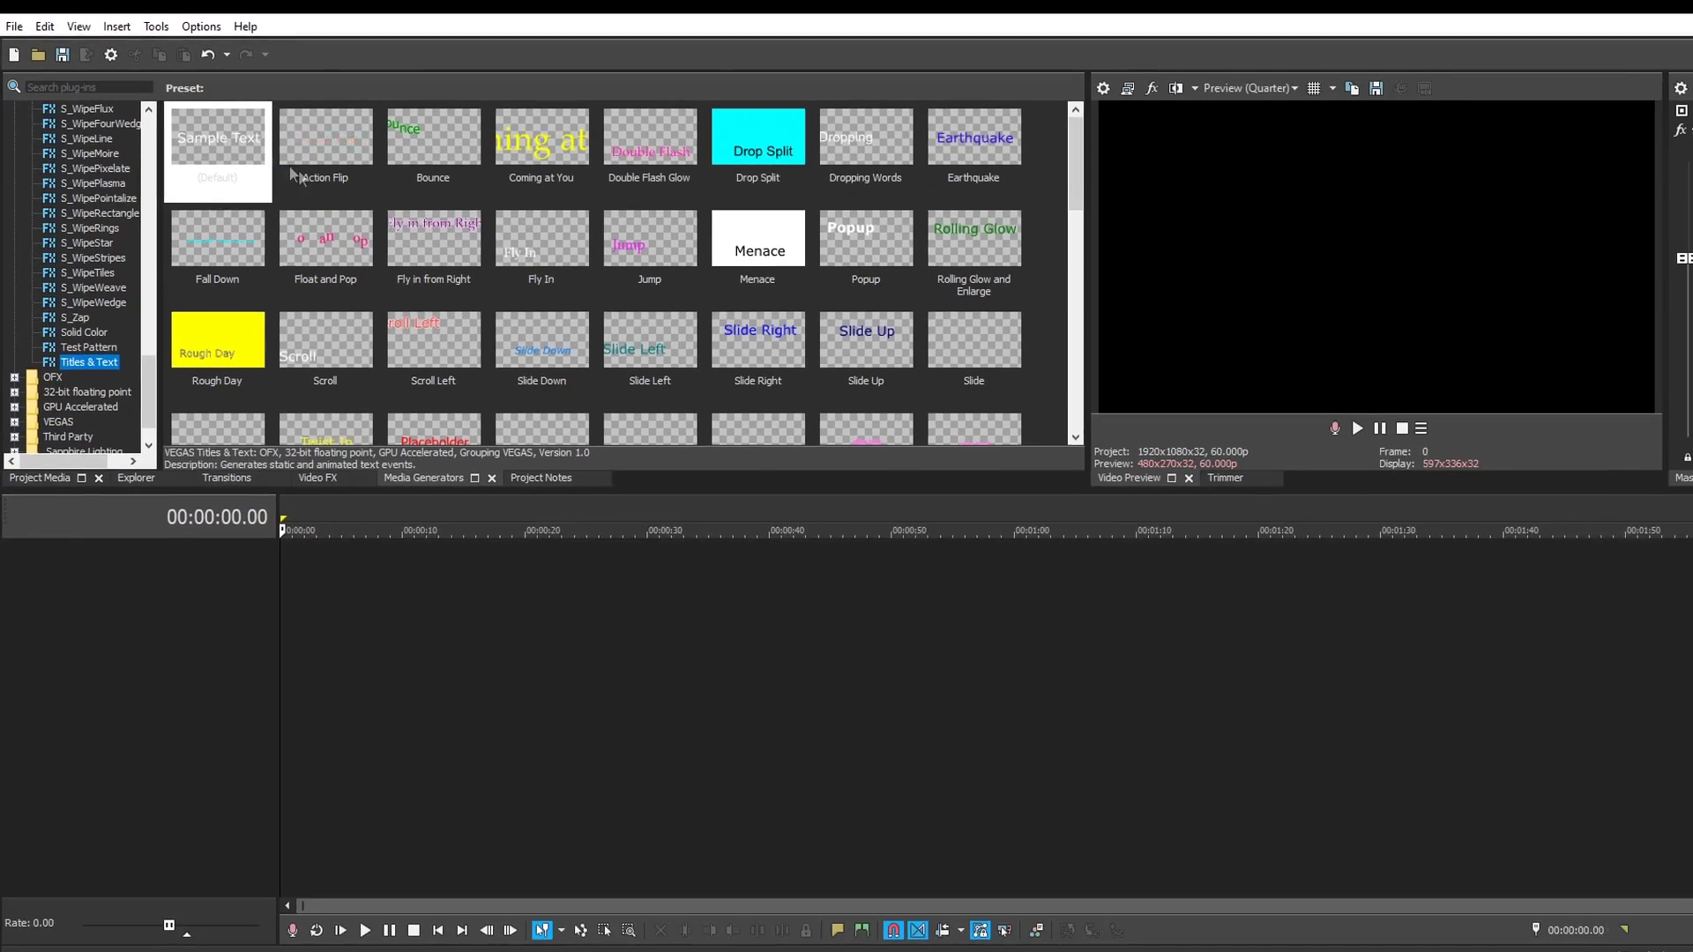
left_click_drag(208, 155, 291, 515)
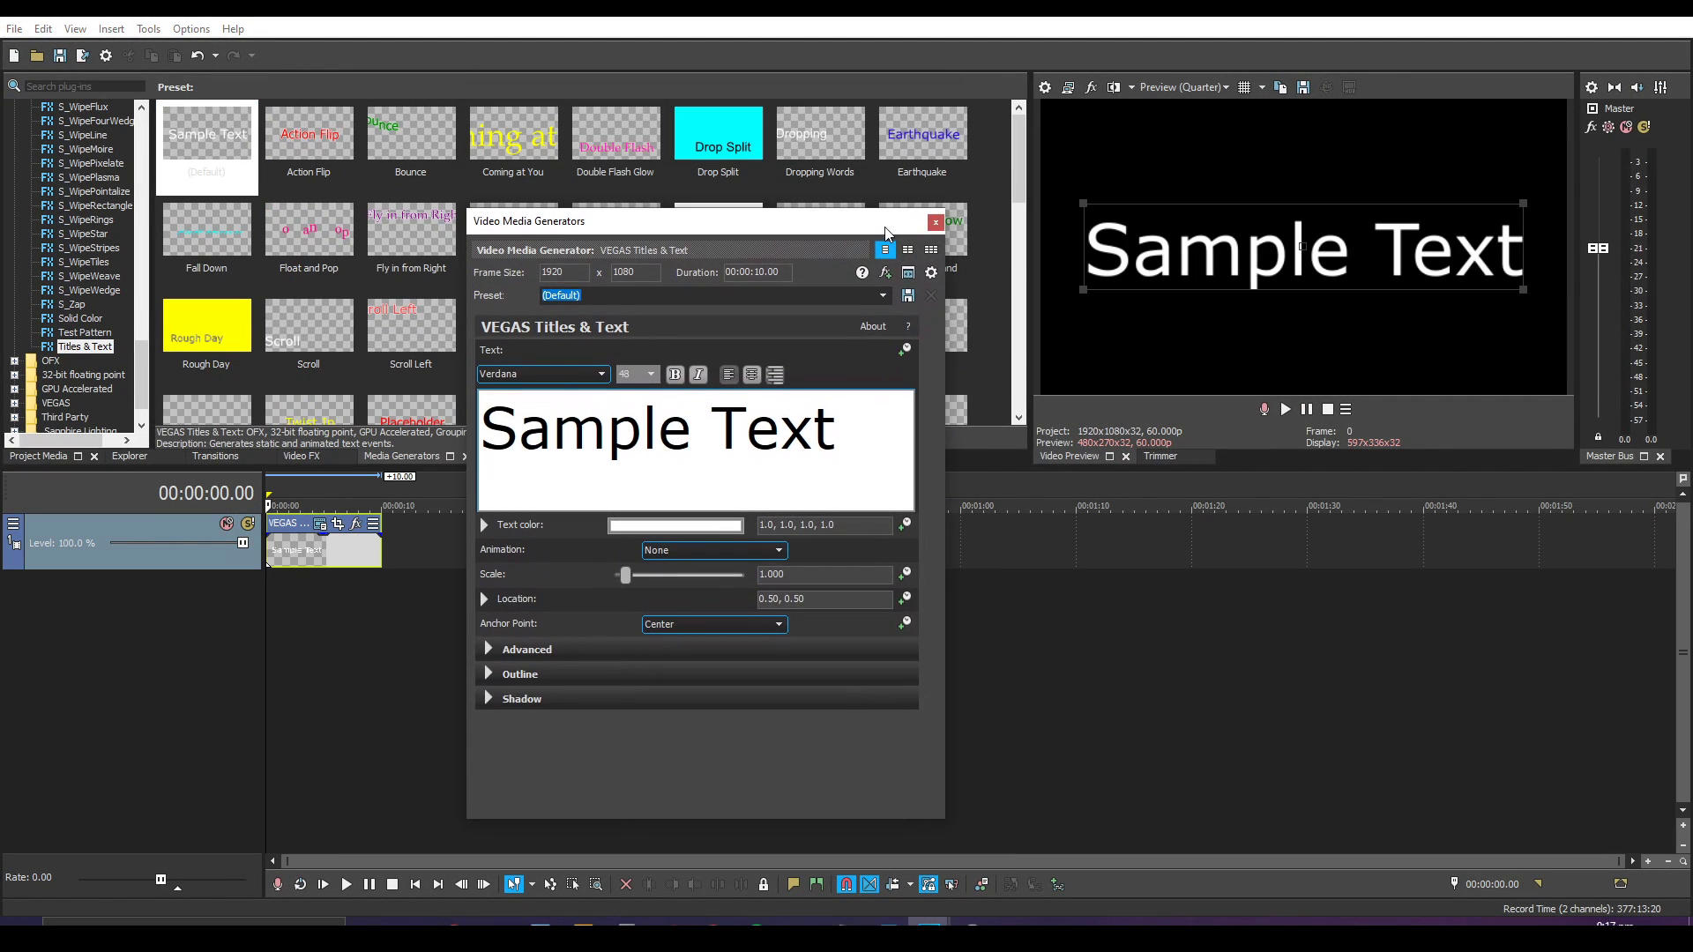
Set the title's location to 0.50, 0.18 so it sits in the lower part of the frame.
left_click_drag(883, 92, 871, 103)
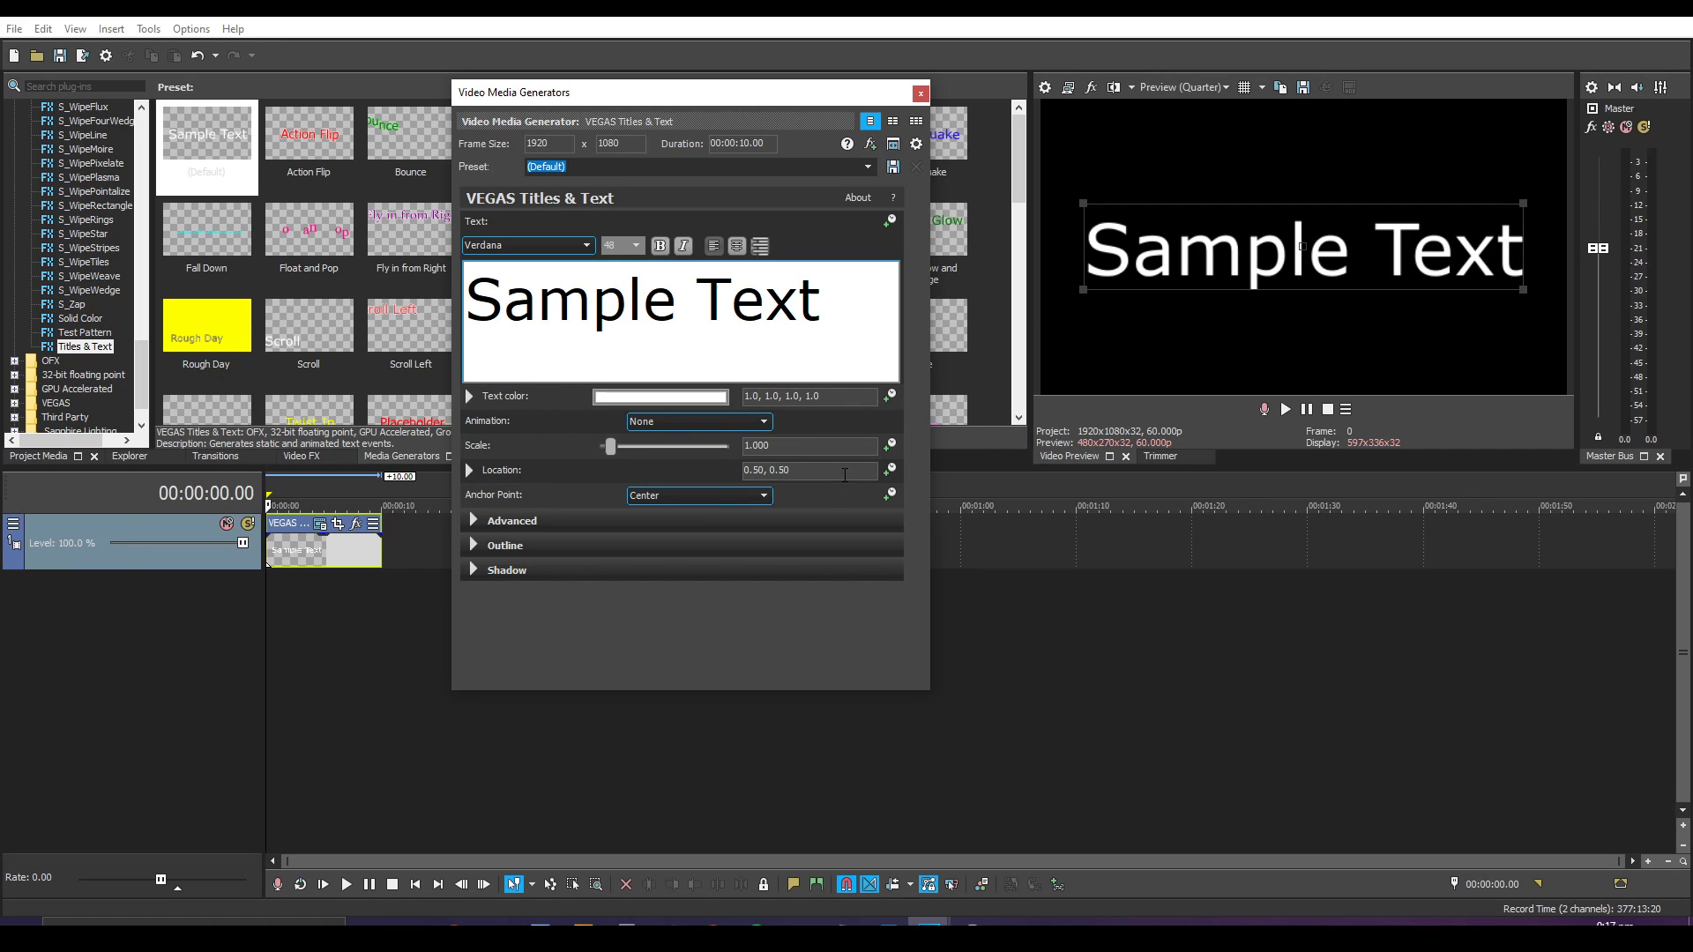
left_click_drag(790, 476, 781, 479)
type("18")
key("Return")
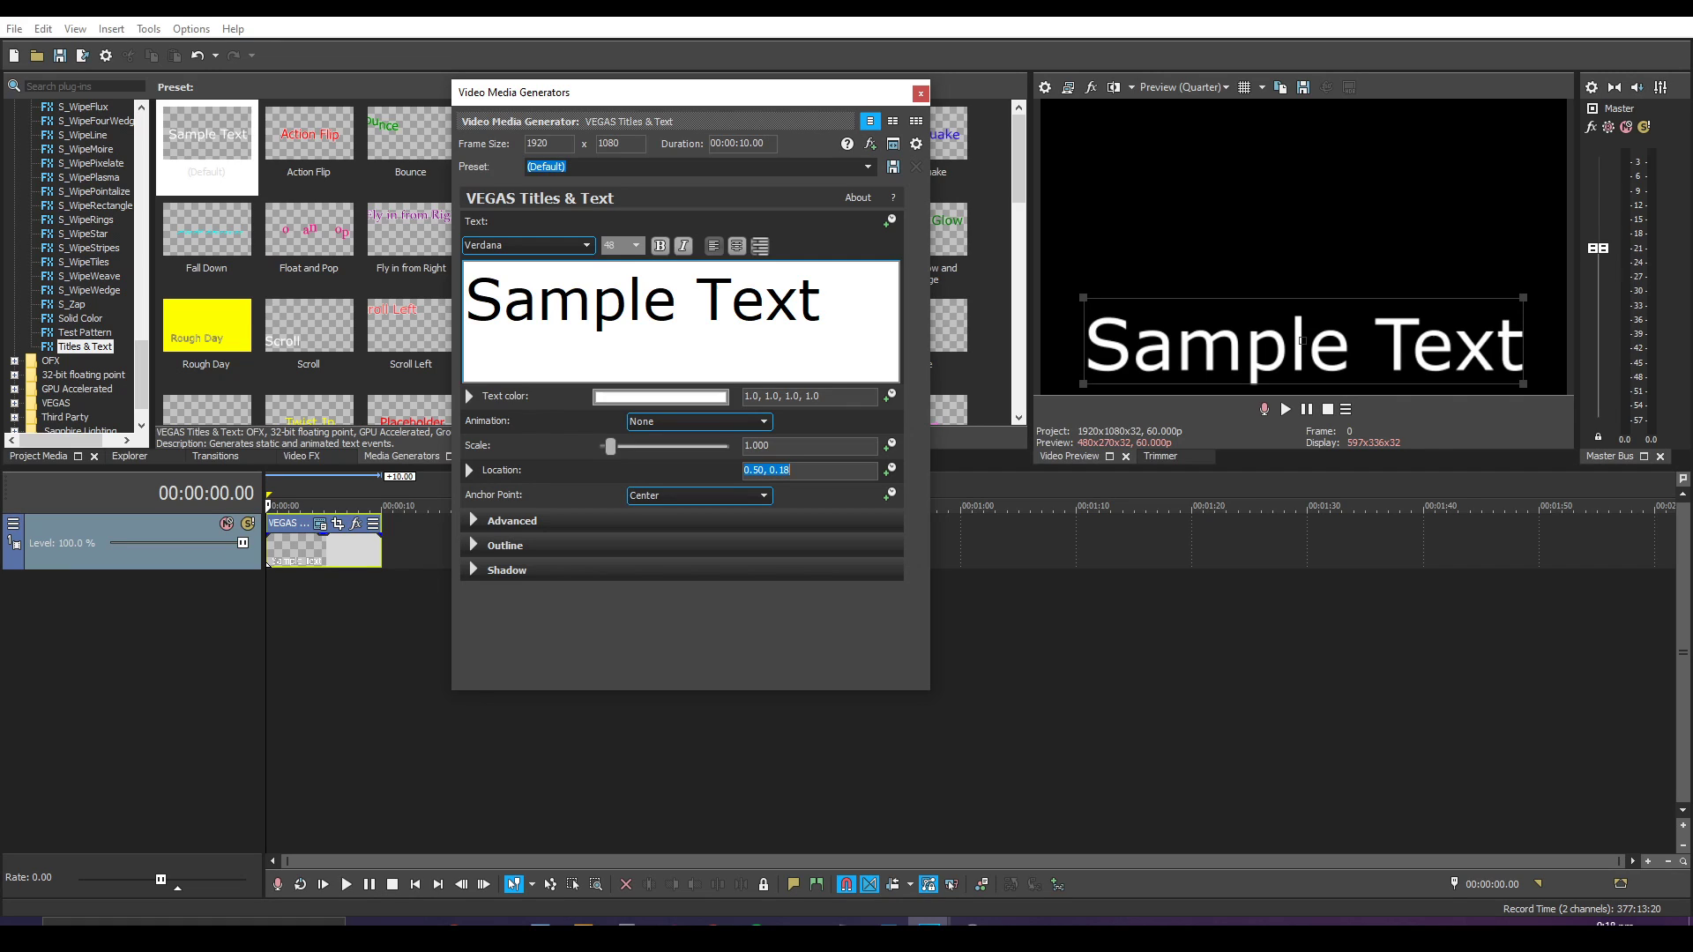
left_click(788, 471)
left_click(961, 340)
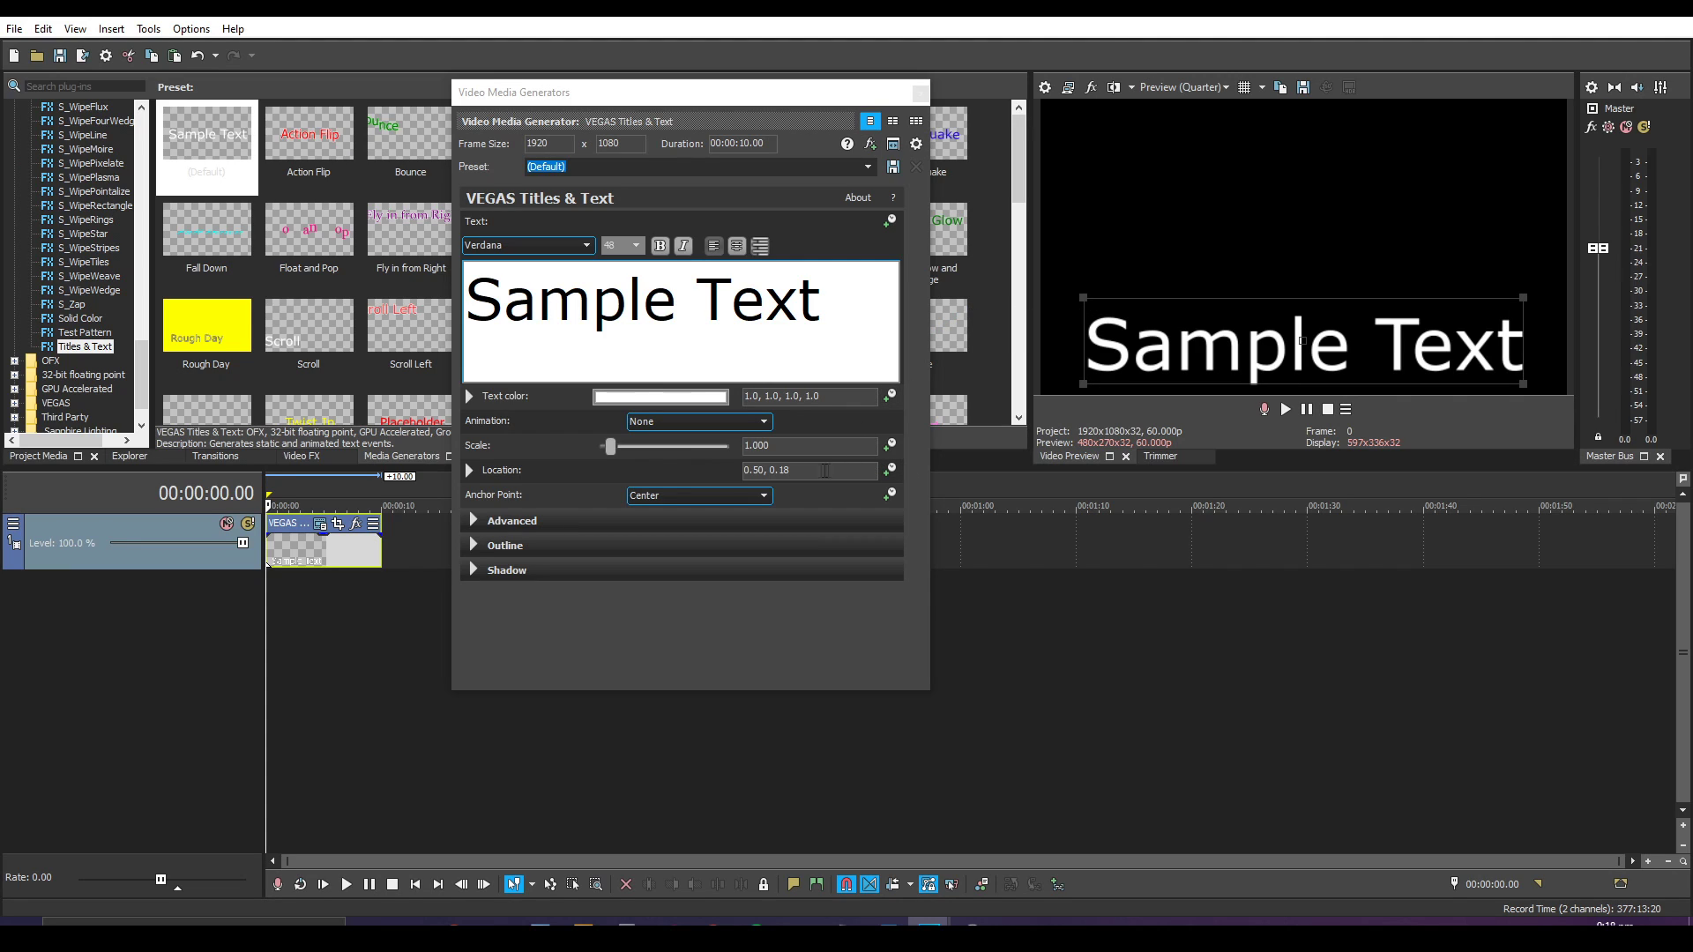
left_click(782, 470)
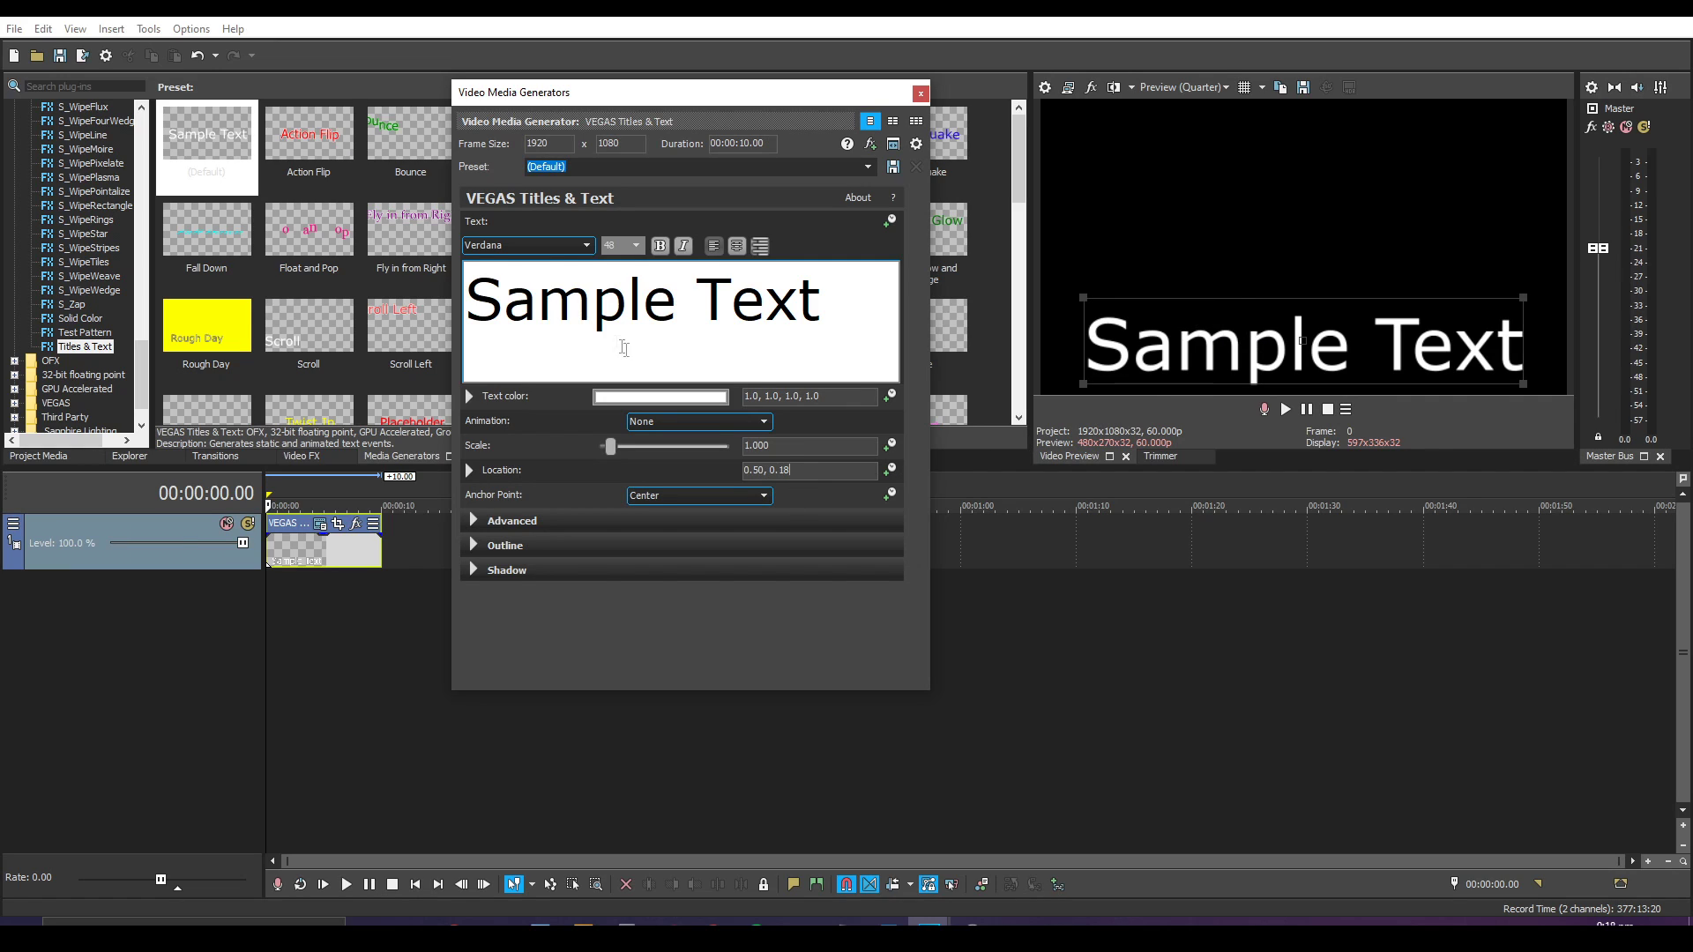
Select all of the title's sample text and set its font size to 22.
triple_click(622, 282)
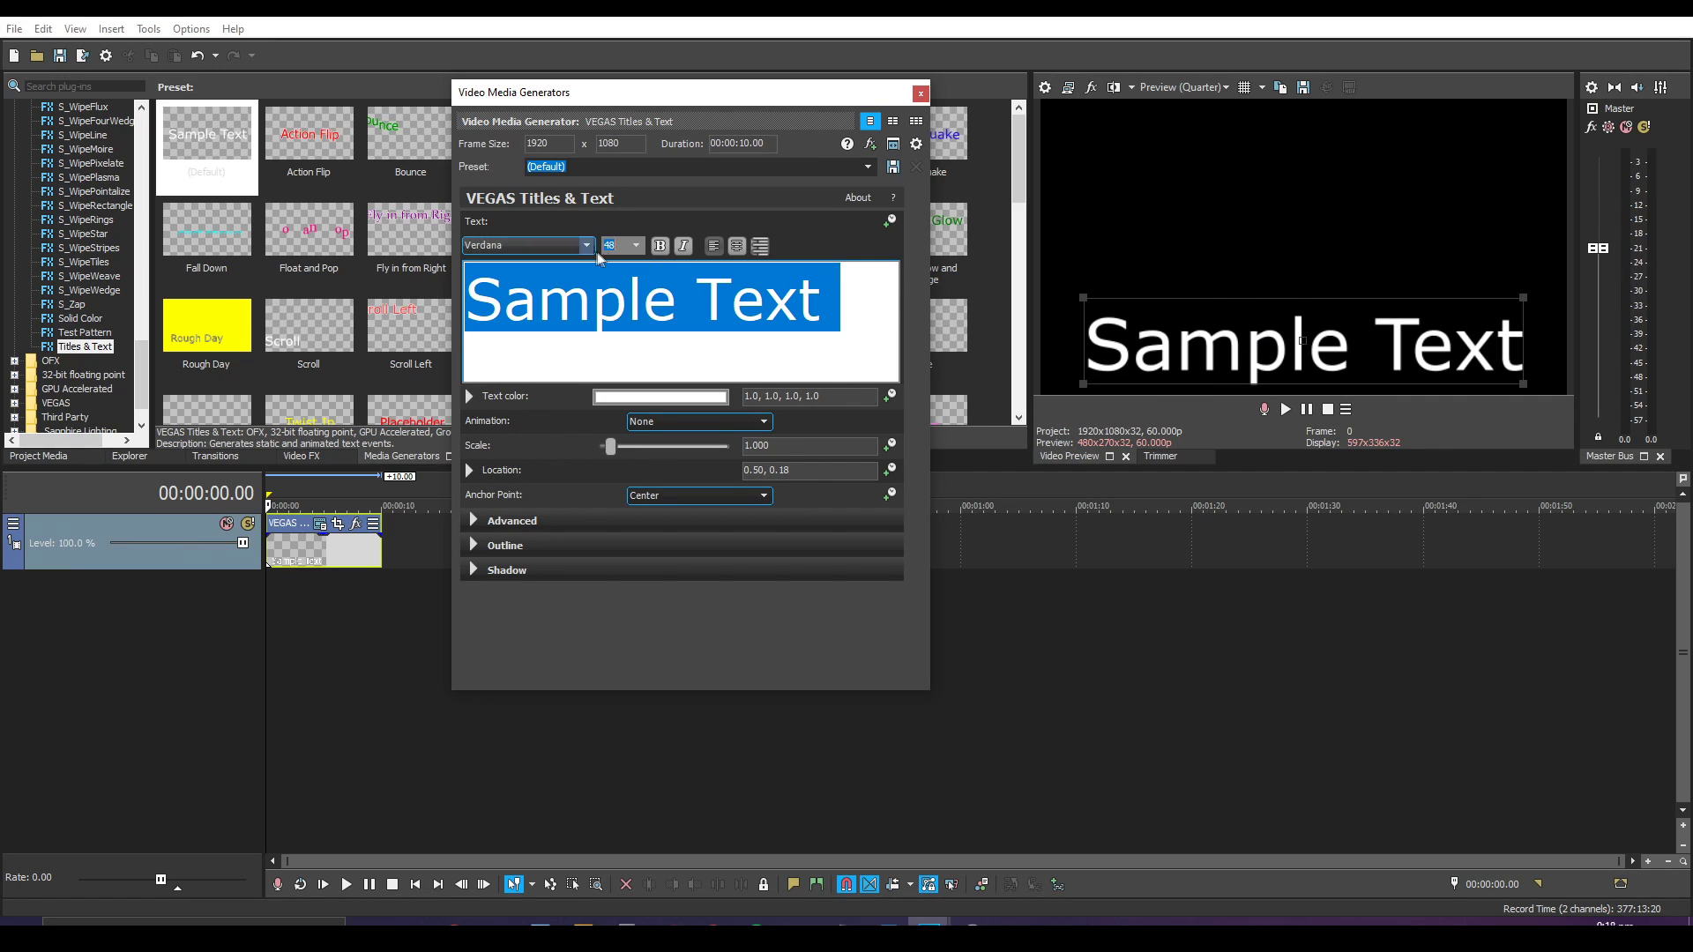
left_click(684, 318)
triple_click(685, 318)
left_click(684, 319)
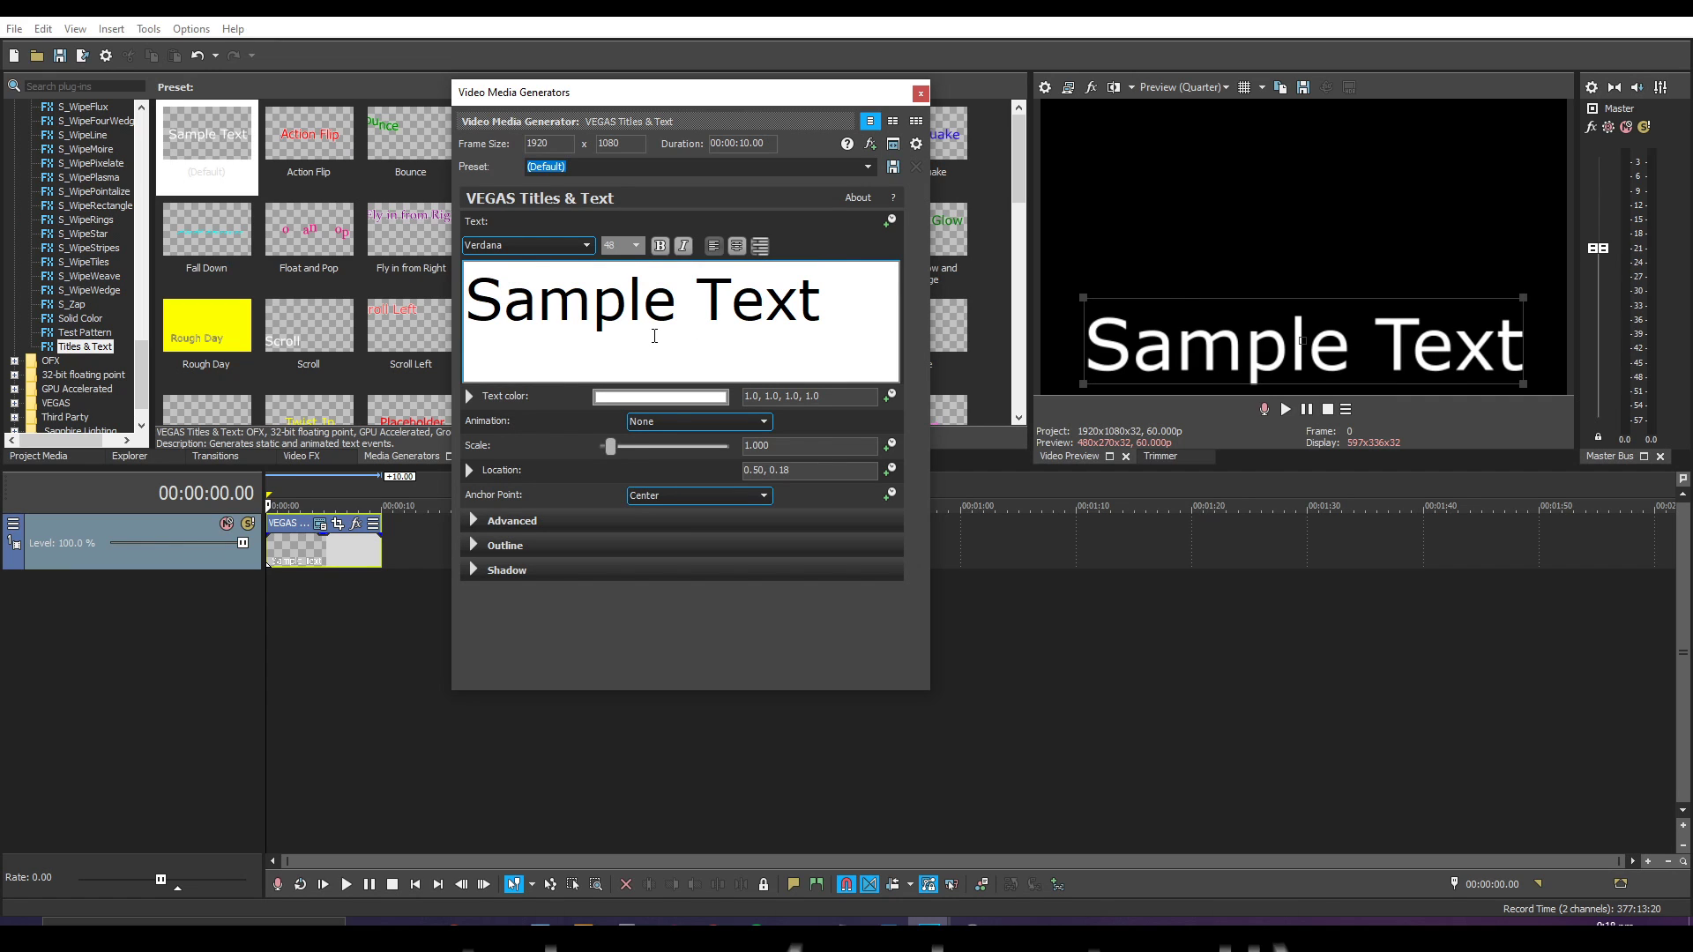
key("ctrl+a")
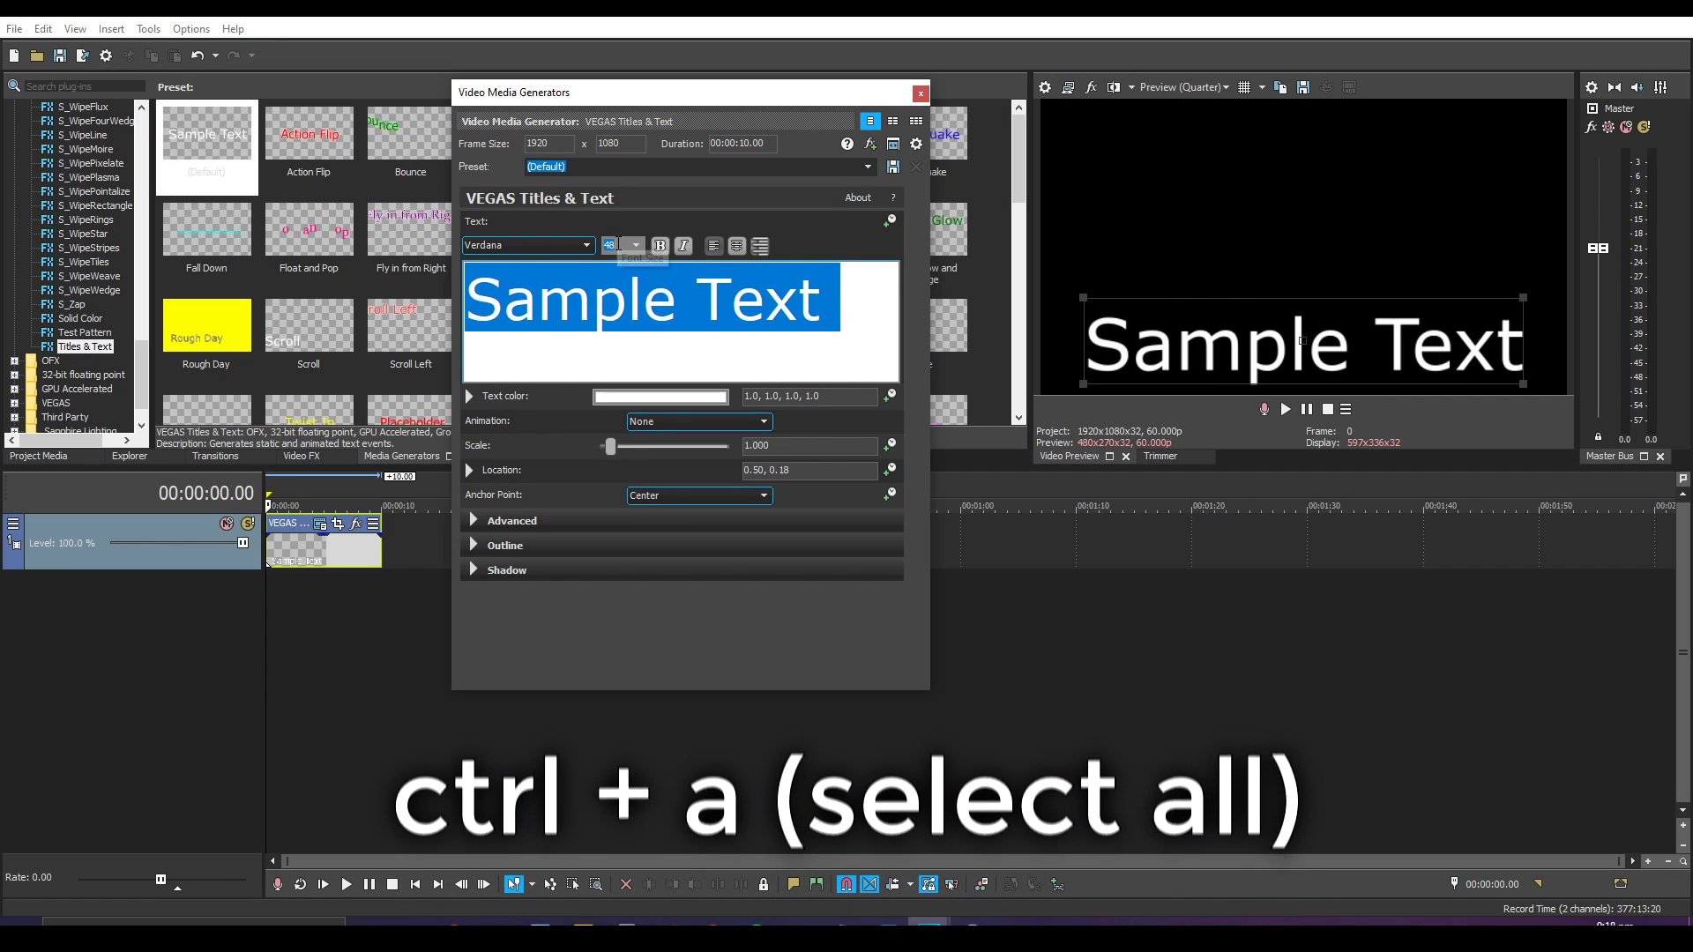
left_click(636, 246)
left_click(617, 342)
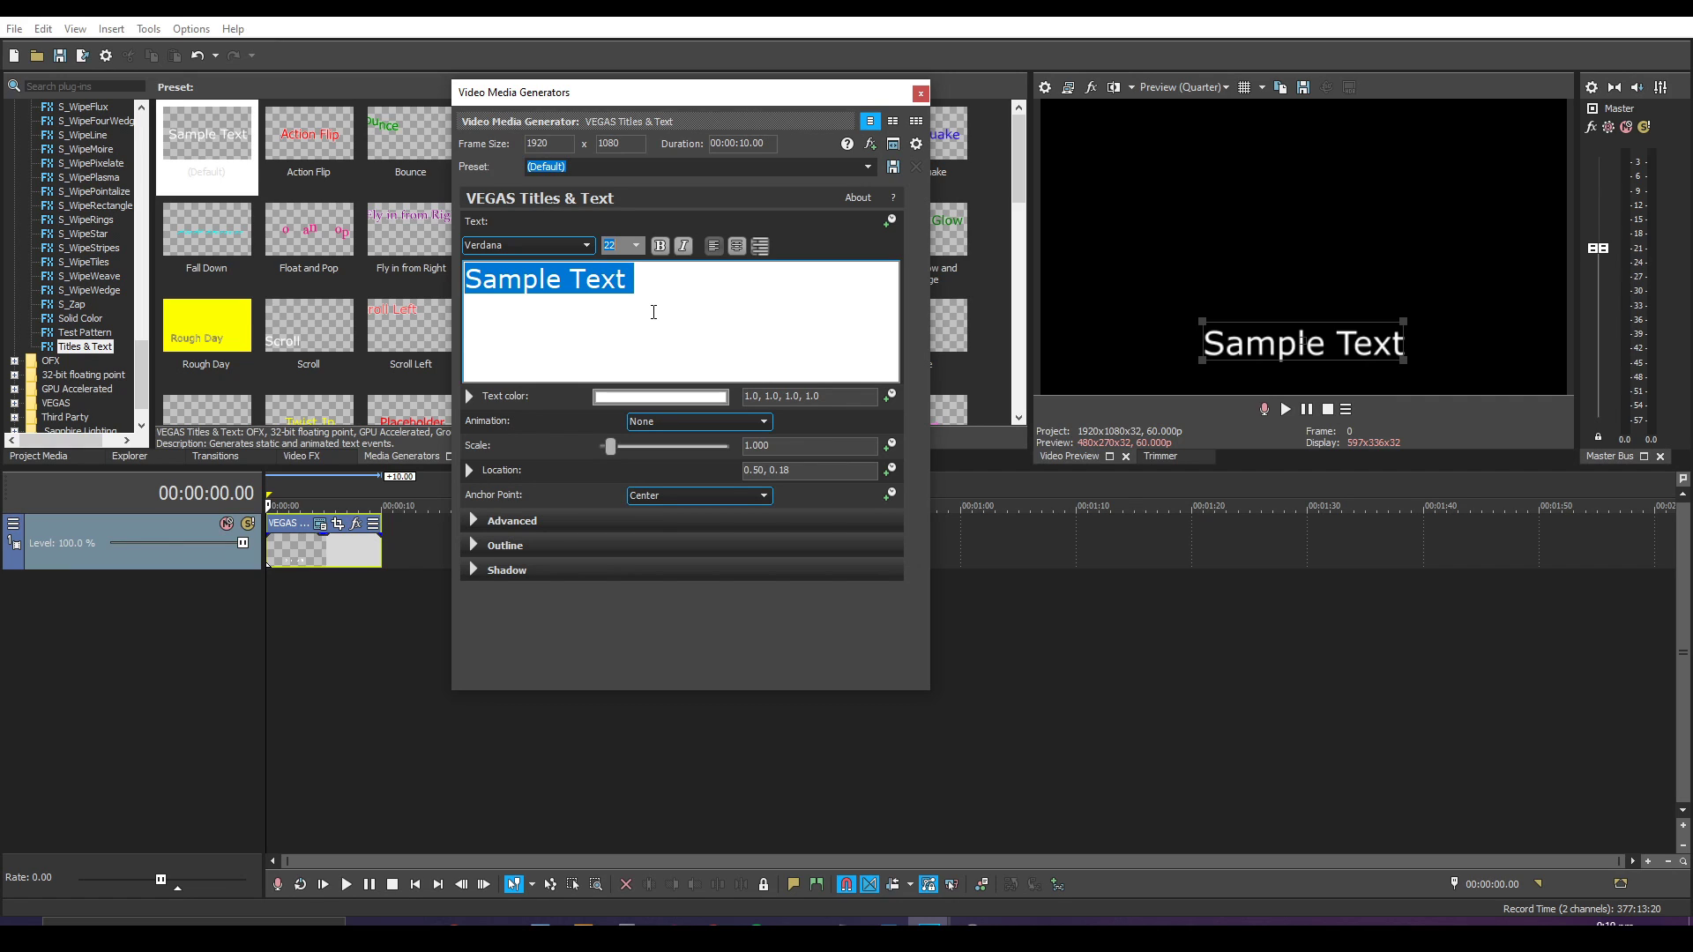
Change the title's font to Montserrat.
left_click(518, 247)
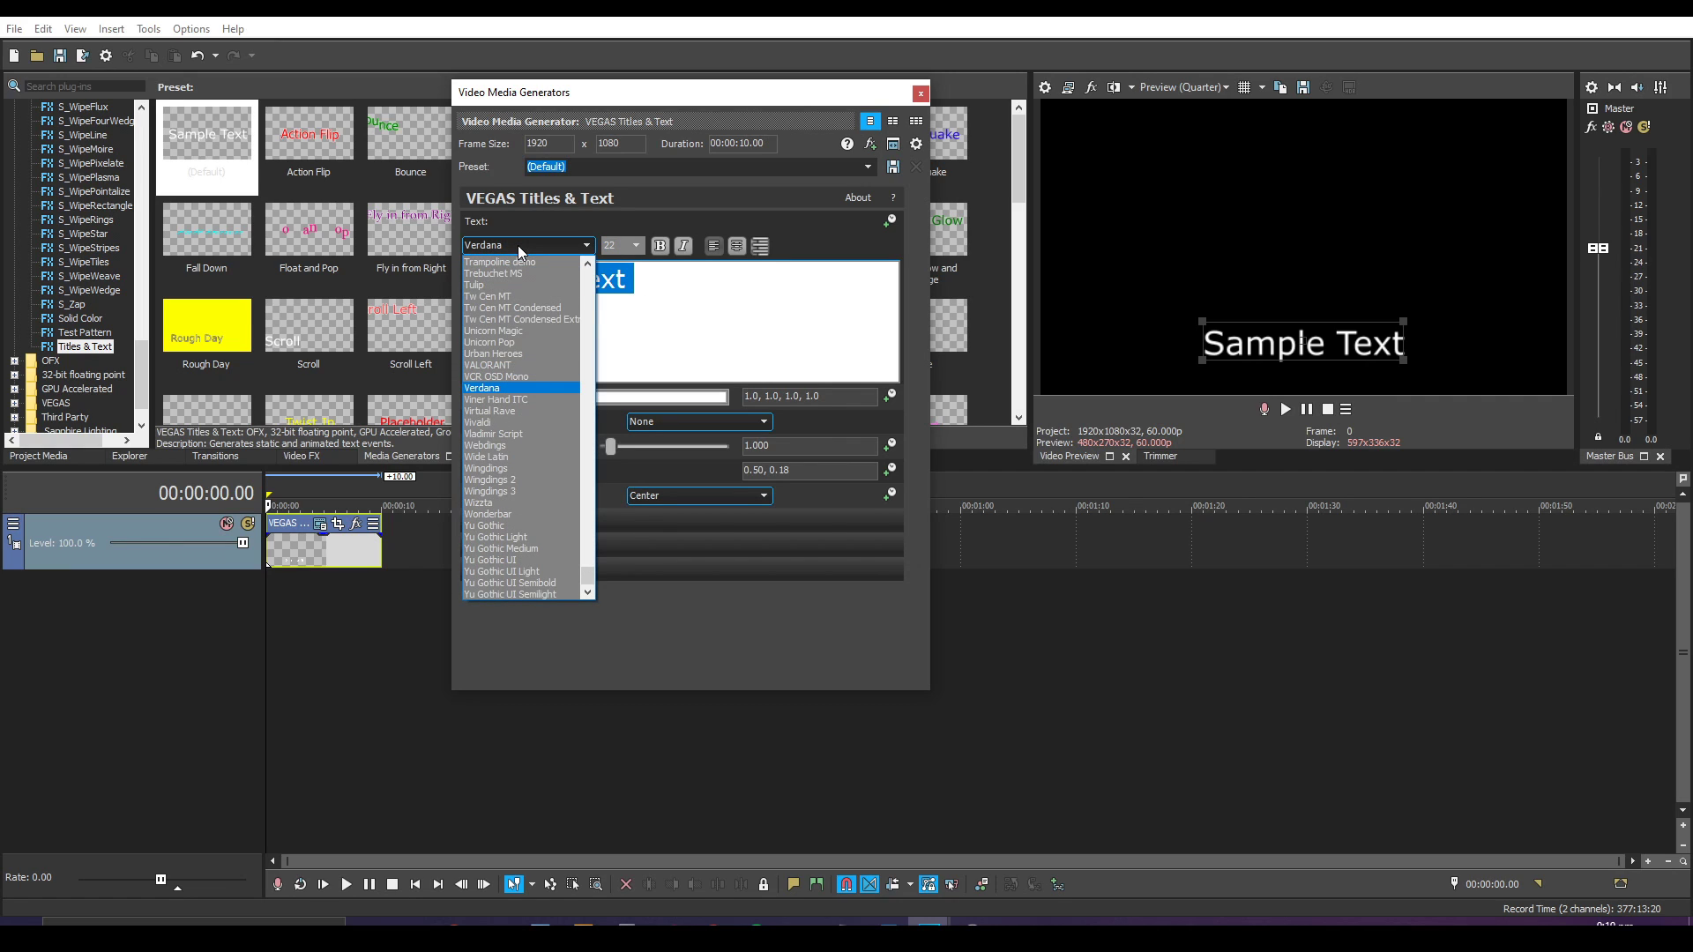
key("m")
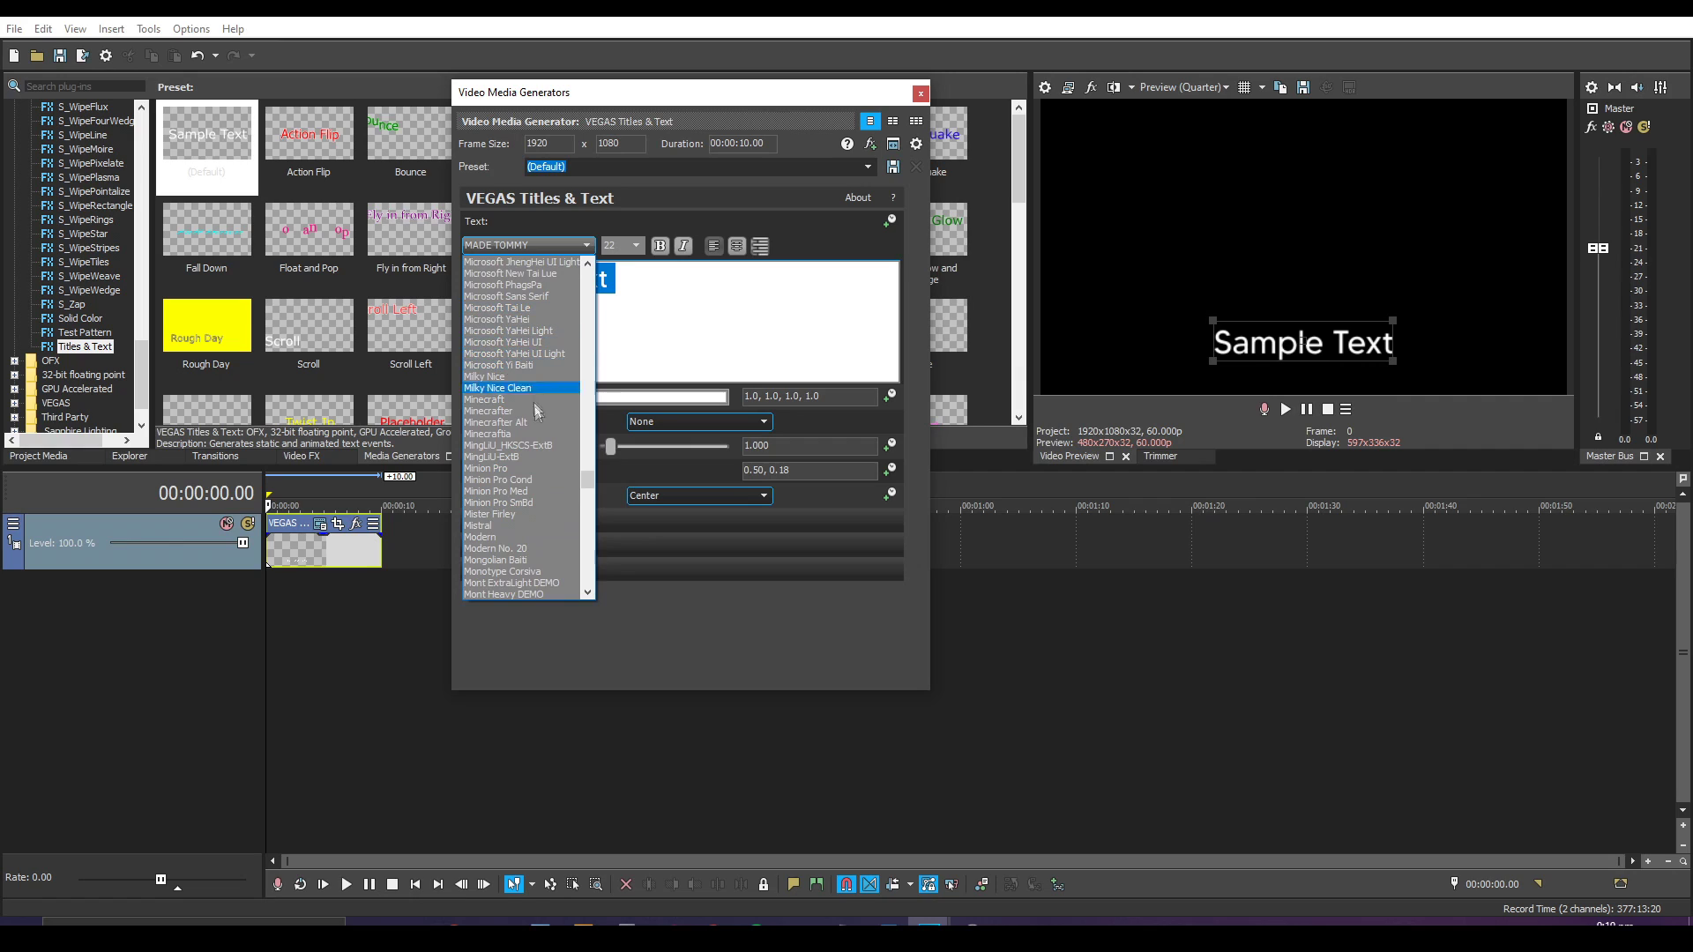
scroll(529, 451, "down", 6)
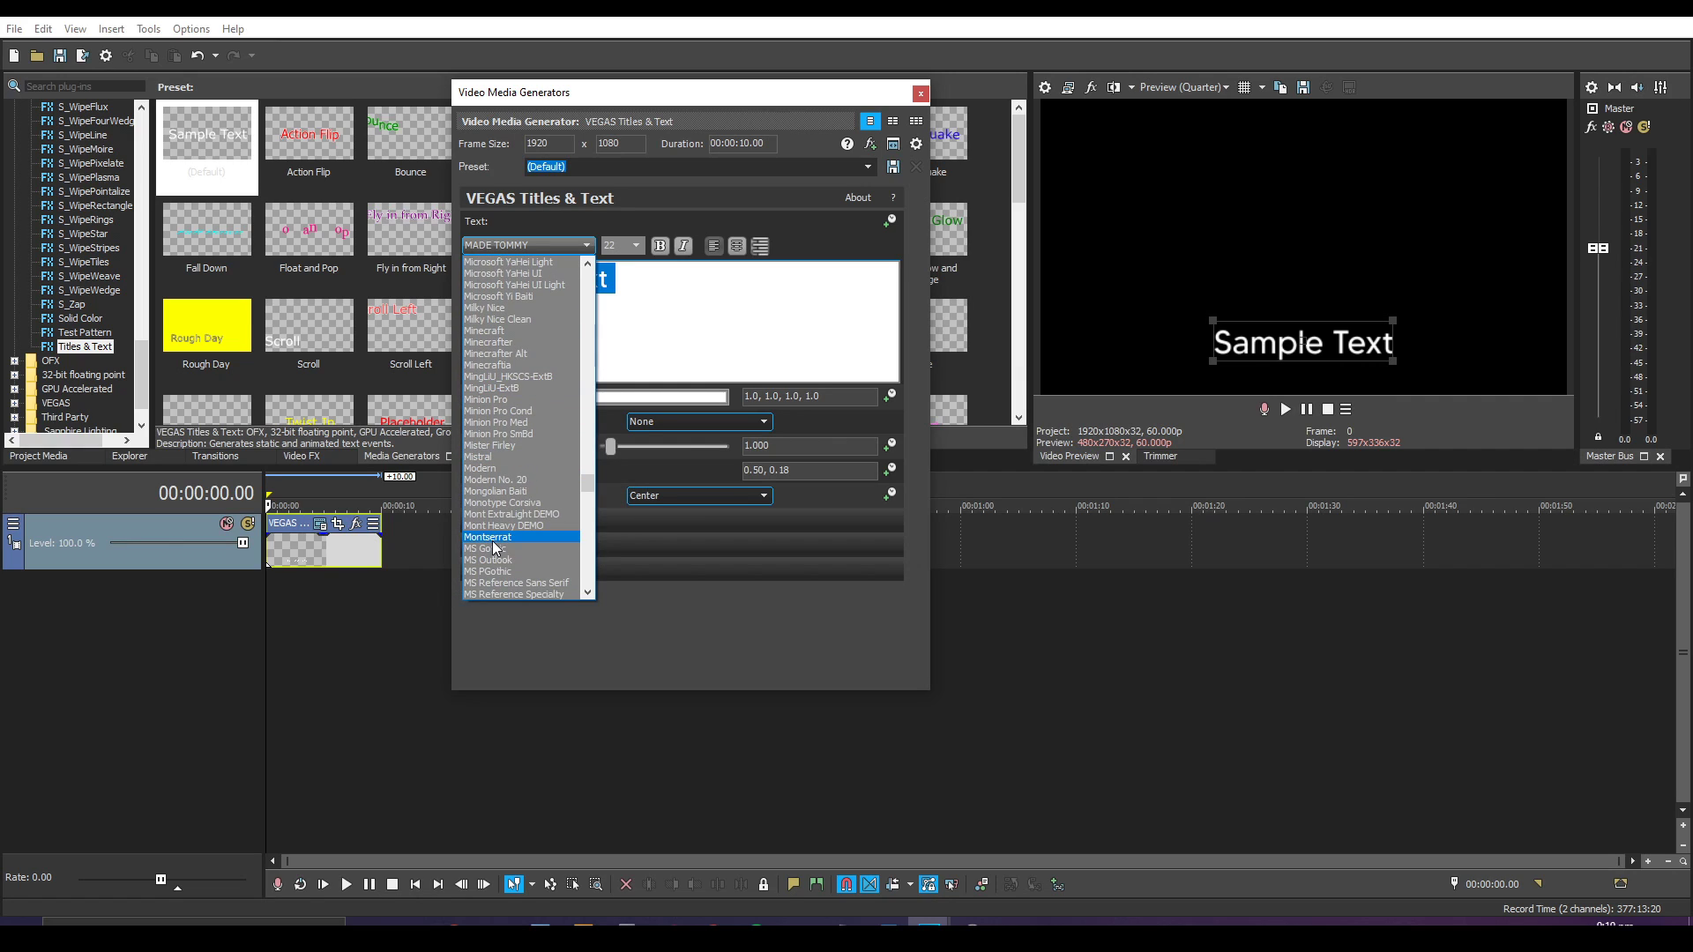
left_click(494, 539)
left_click(665, 300)
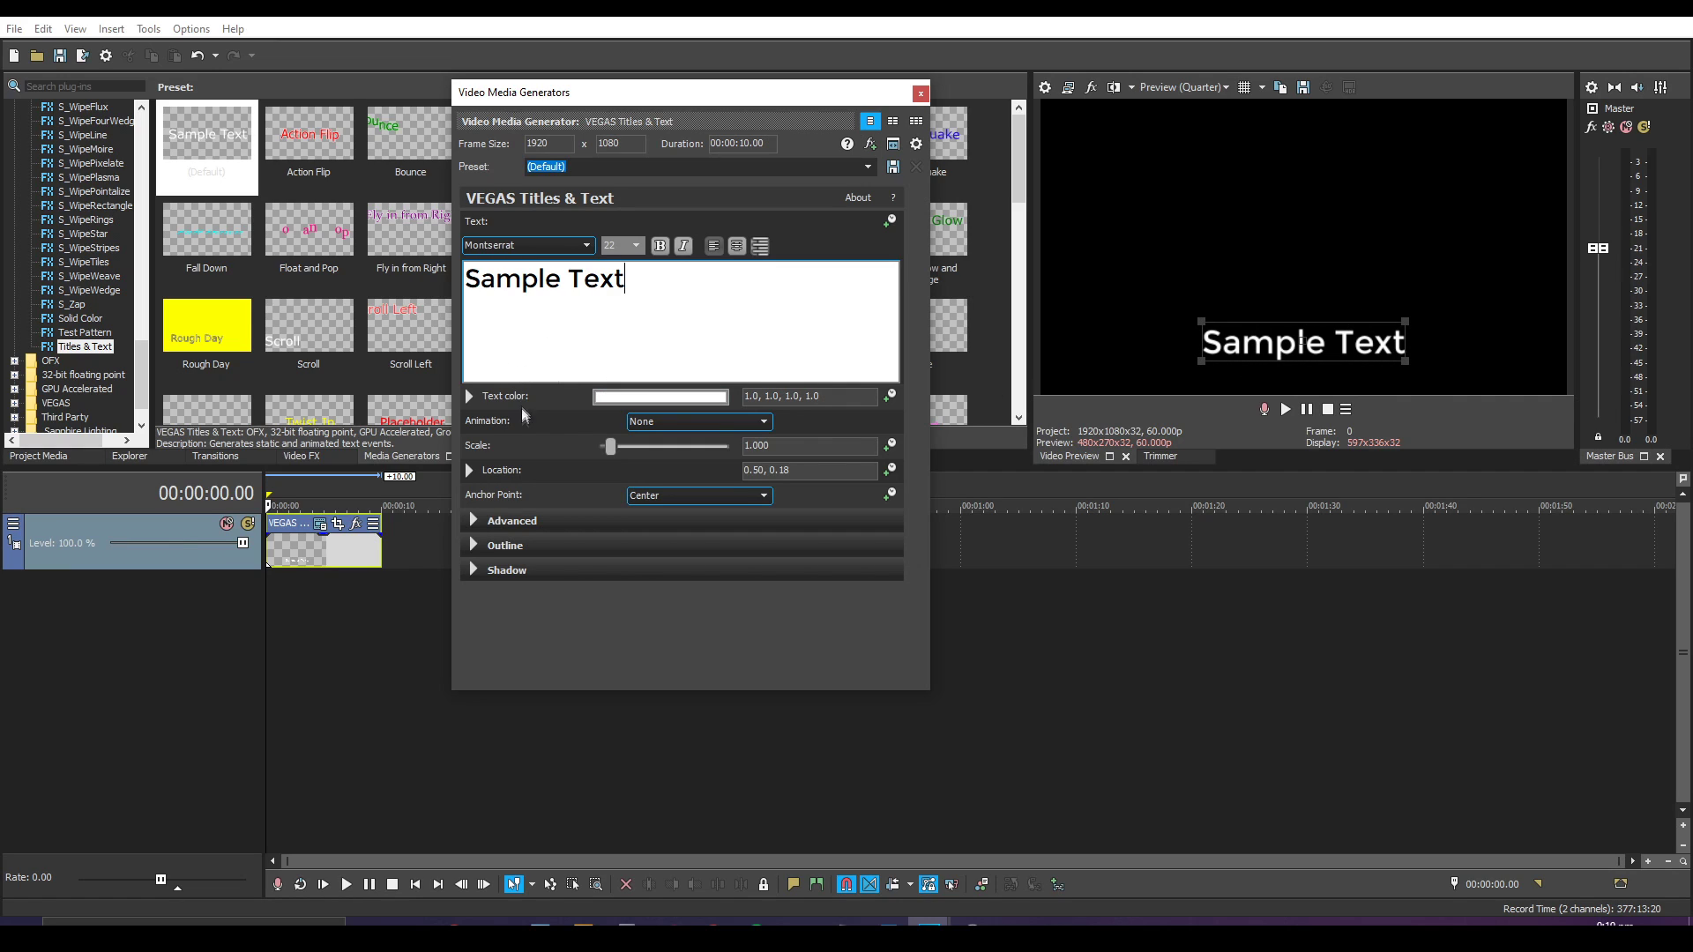
Switch the text colour picker to HSV and set the title to pink, 319, 0.5, 1.0, 1.0.
left_click(642, 397)
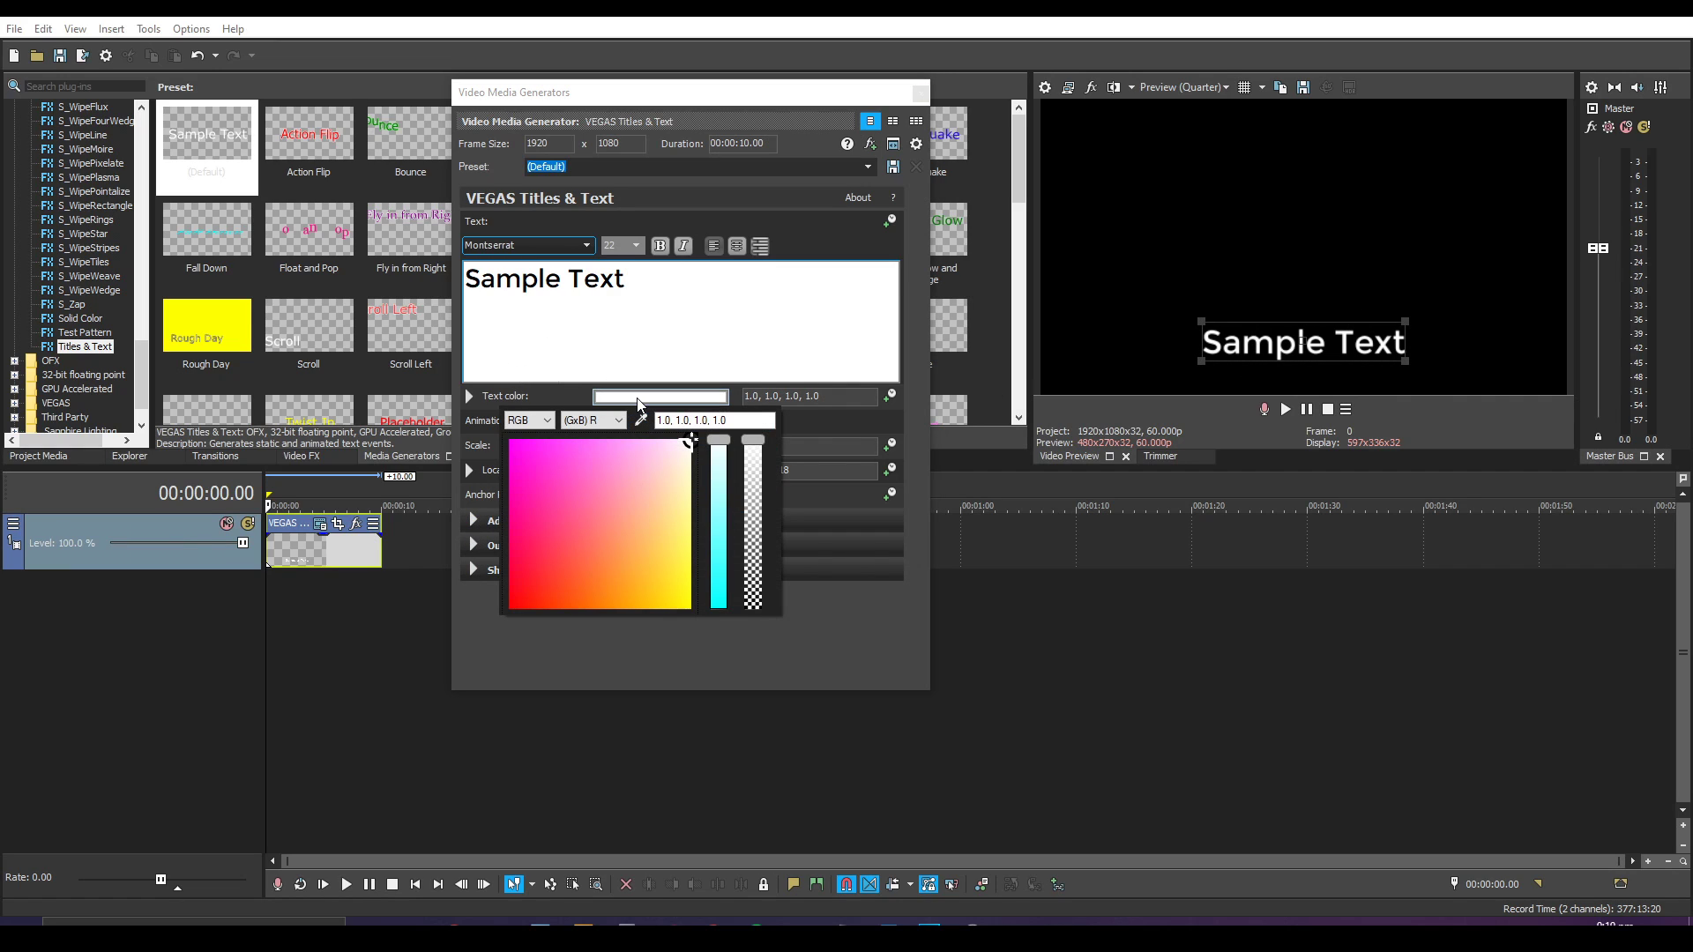
left_click(526, 421)
left_click(527, 431)
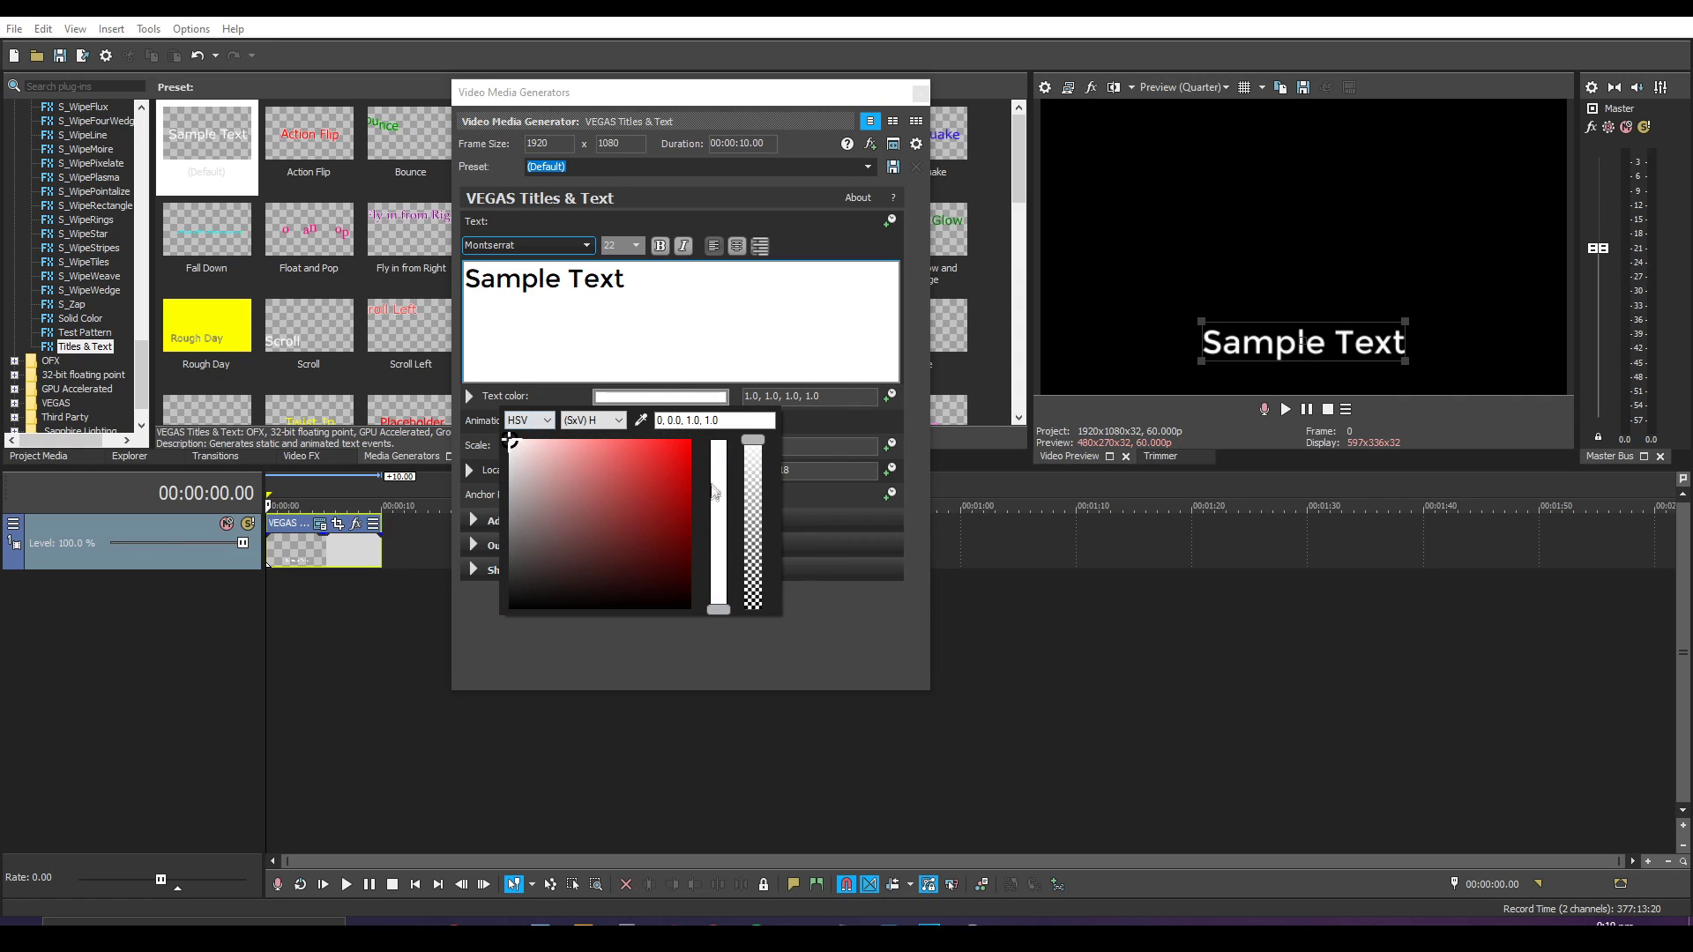
left_click(719, 604)
left_click_drag(719, 604, 718, 457)
left_click(568, 441)
left_click(599, 442)
left_click(722, 462)
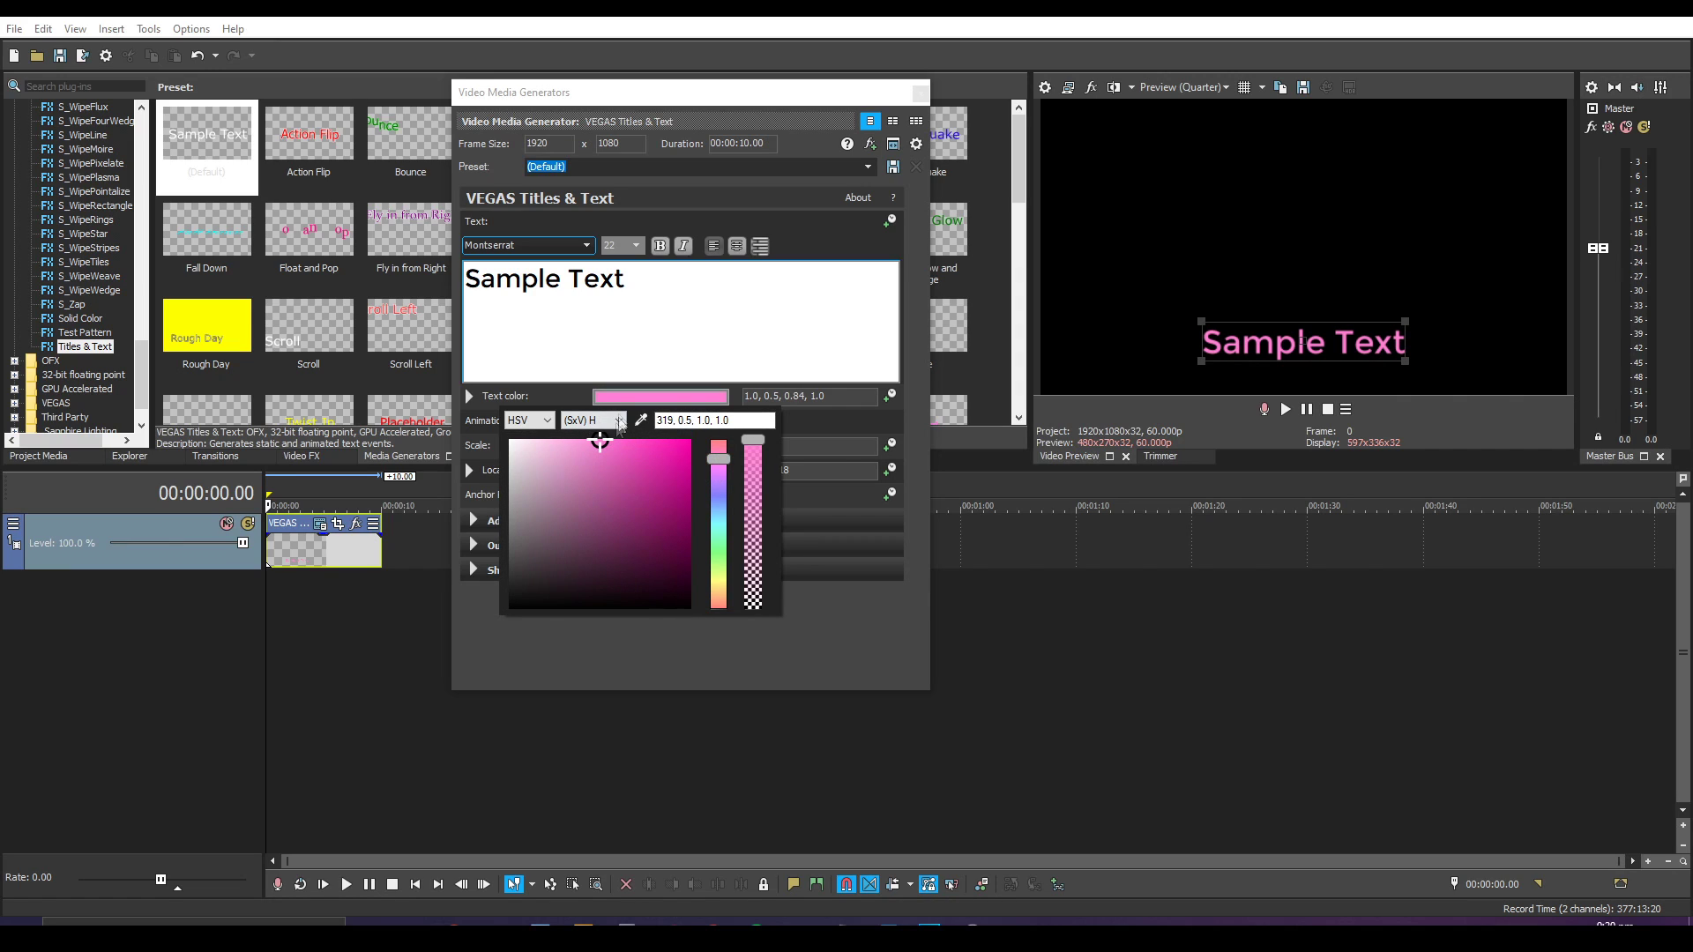
left_click(529, 420)
left_click(526, 445)
Expand the title's outline settings and set the outline width to about 6.46.
left_click(474, 545)
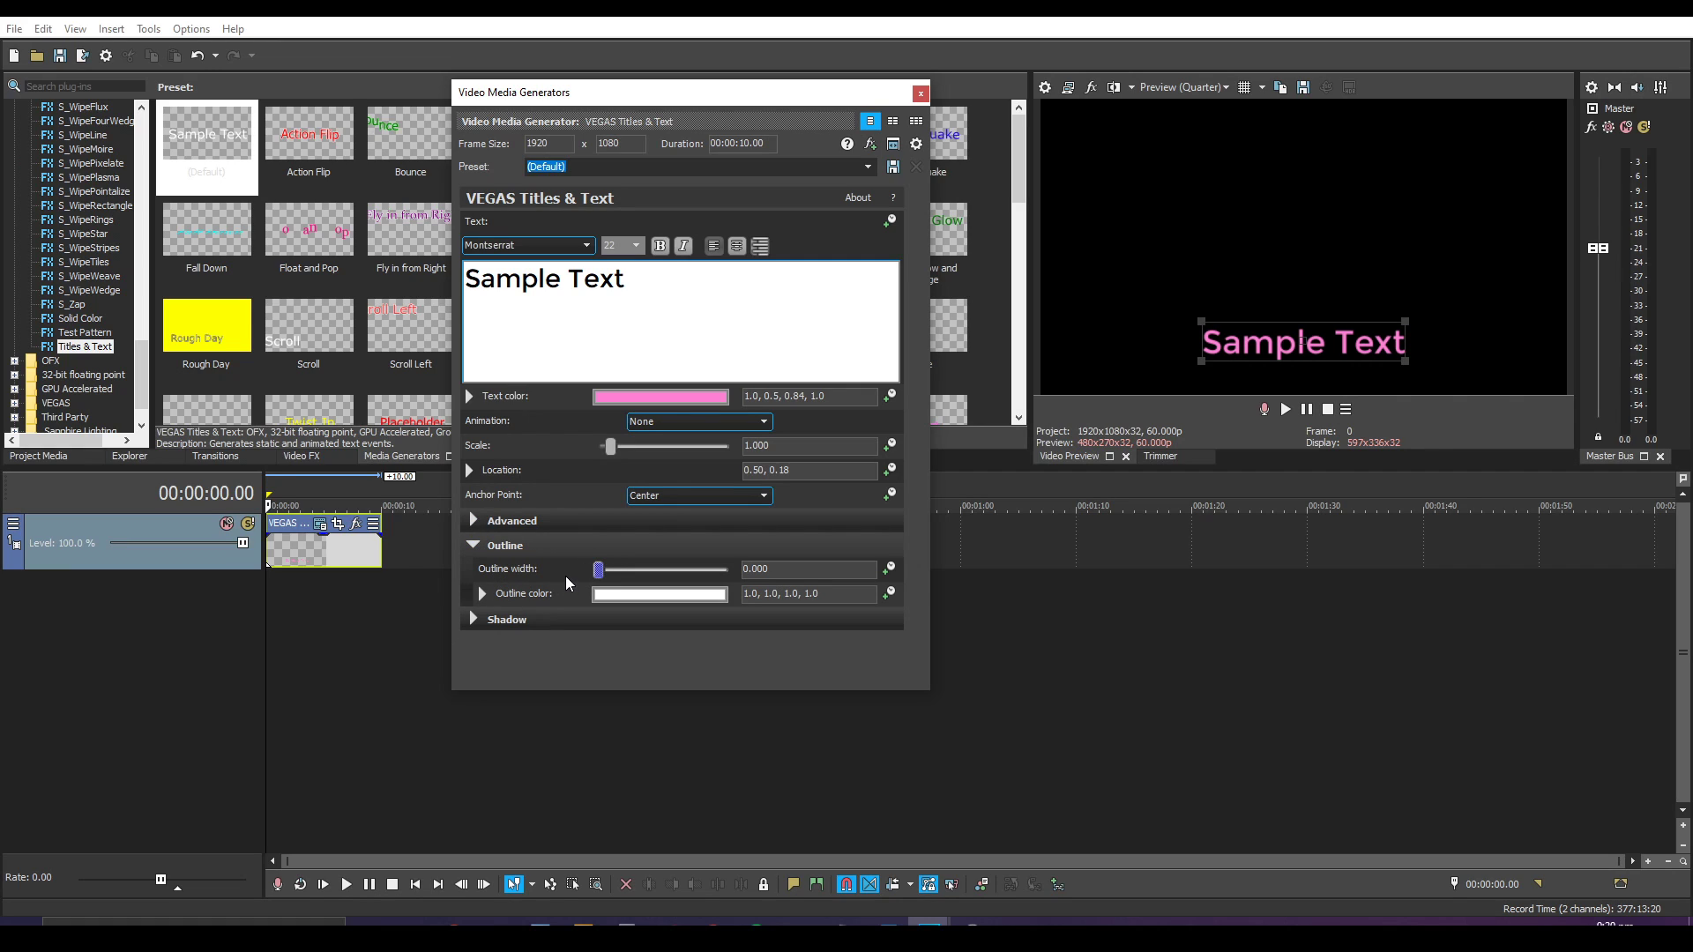
left_click_drag(599, 570, 682, 585)
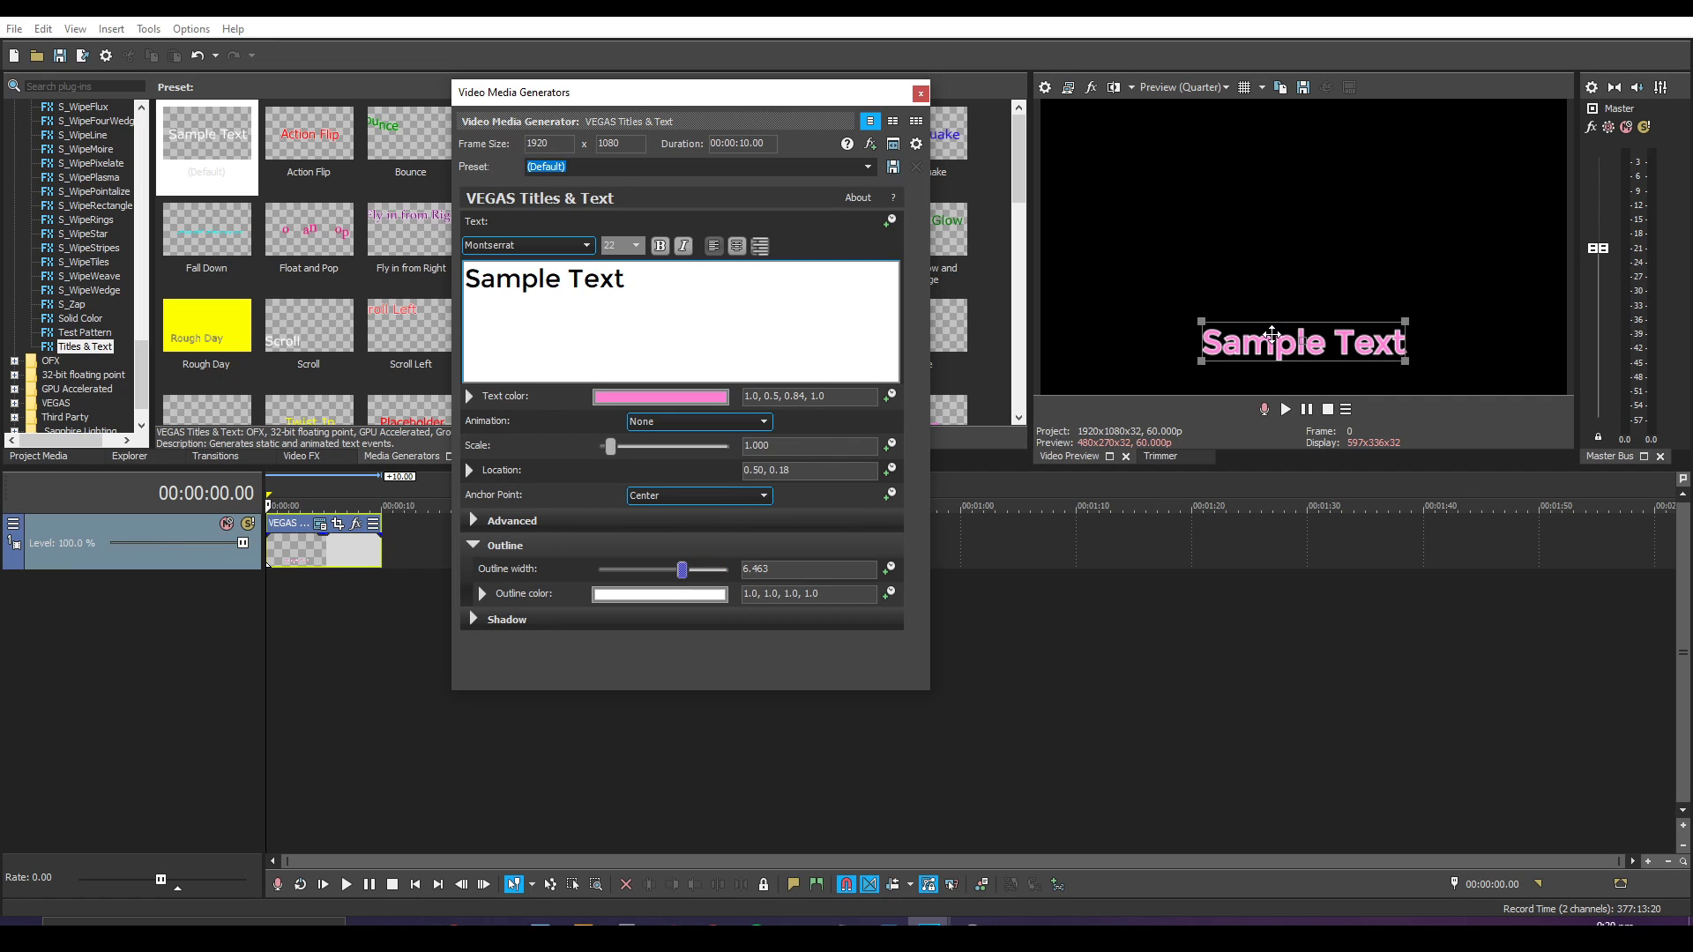
Try the video preview at Best (Full) quality and return it to Preview (Quarter).
left_click(1182, 87)
mouse_move(1203, 125)
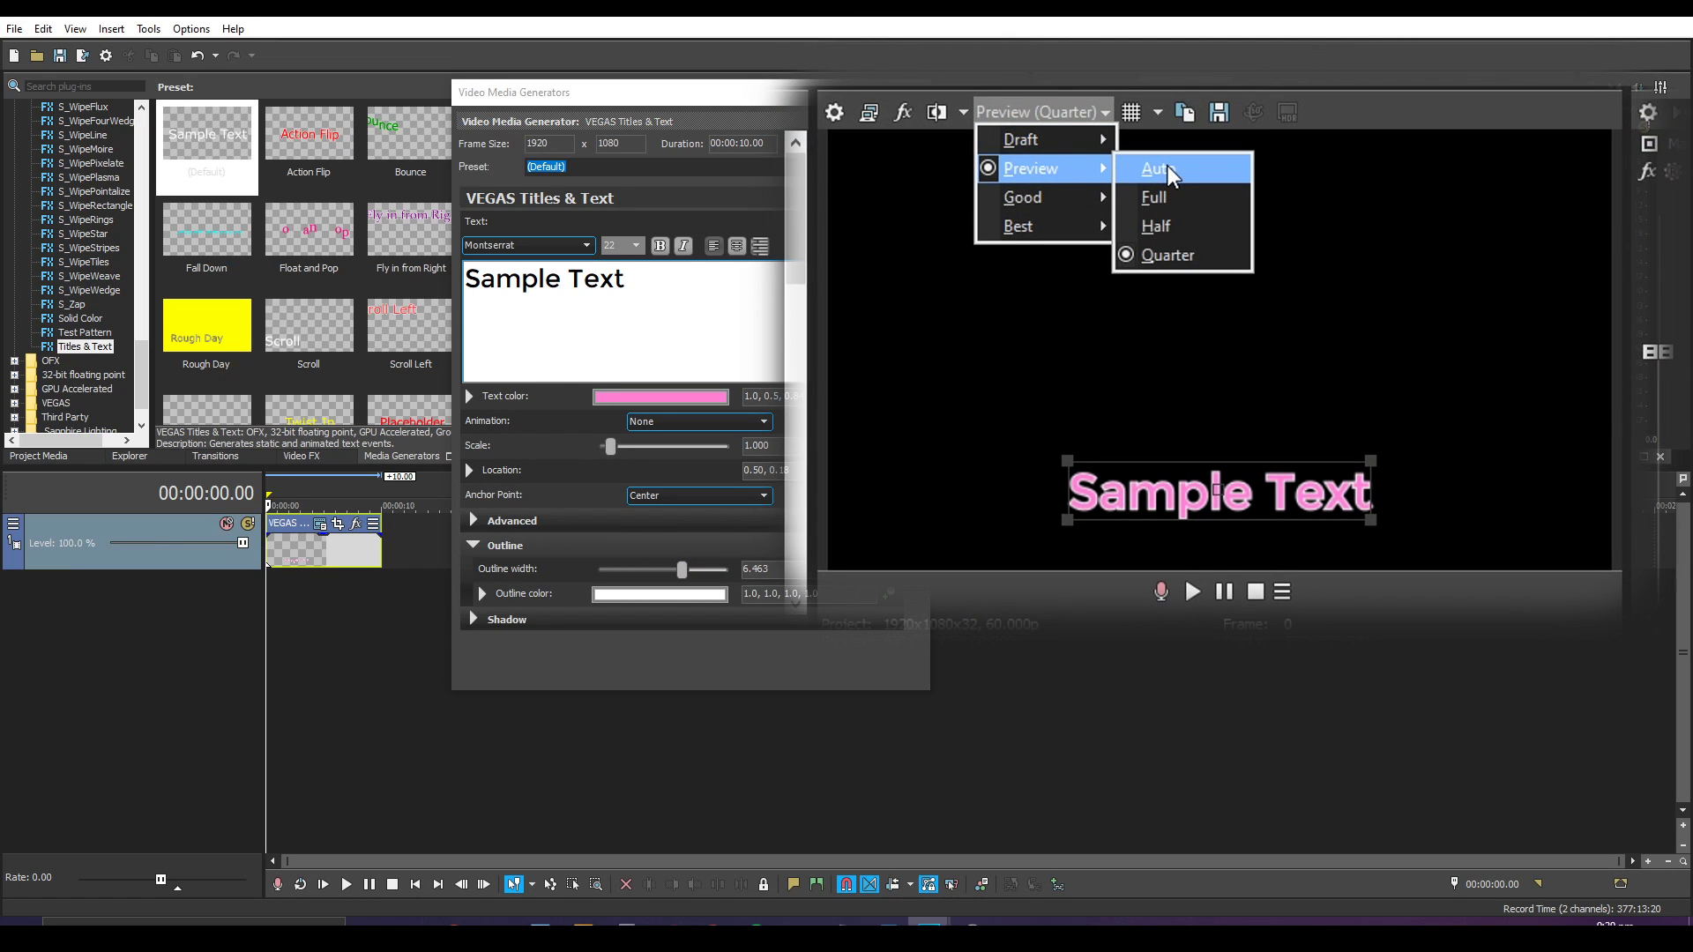
mouse_move(1094, 227)
left_click(1162, 254)
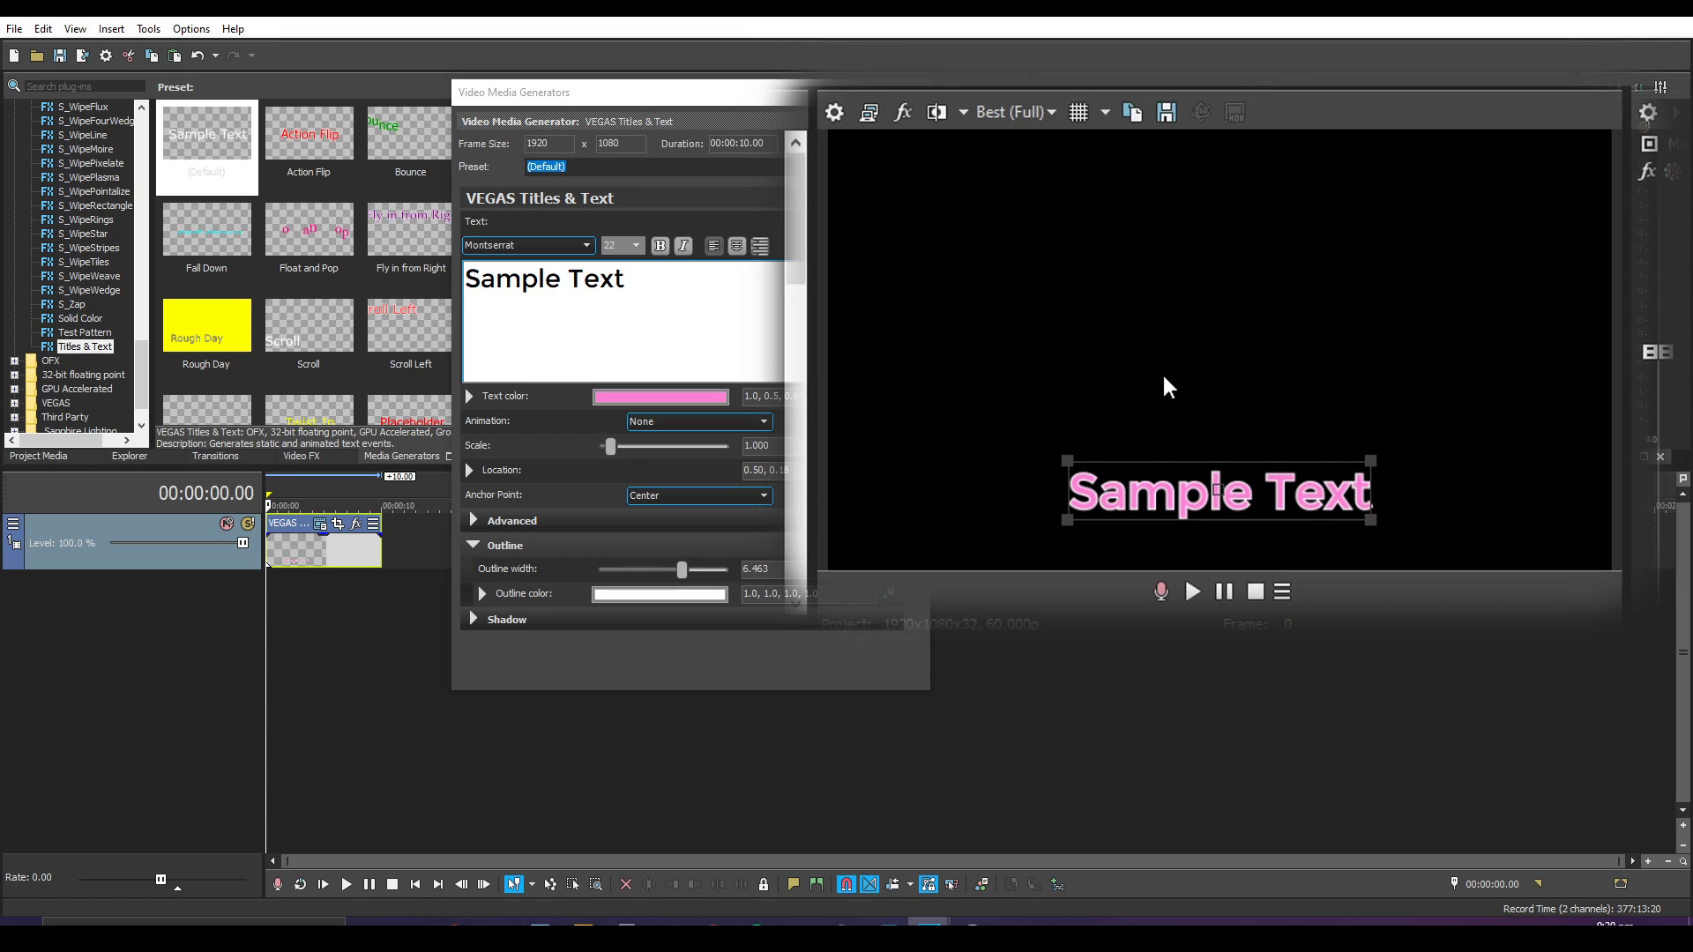
left_click(1021, 112)
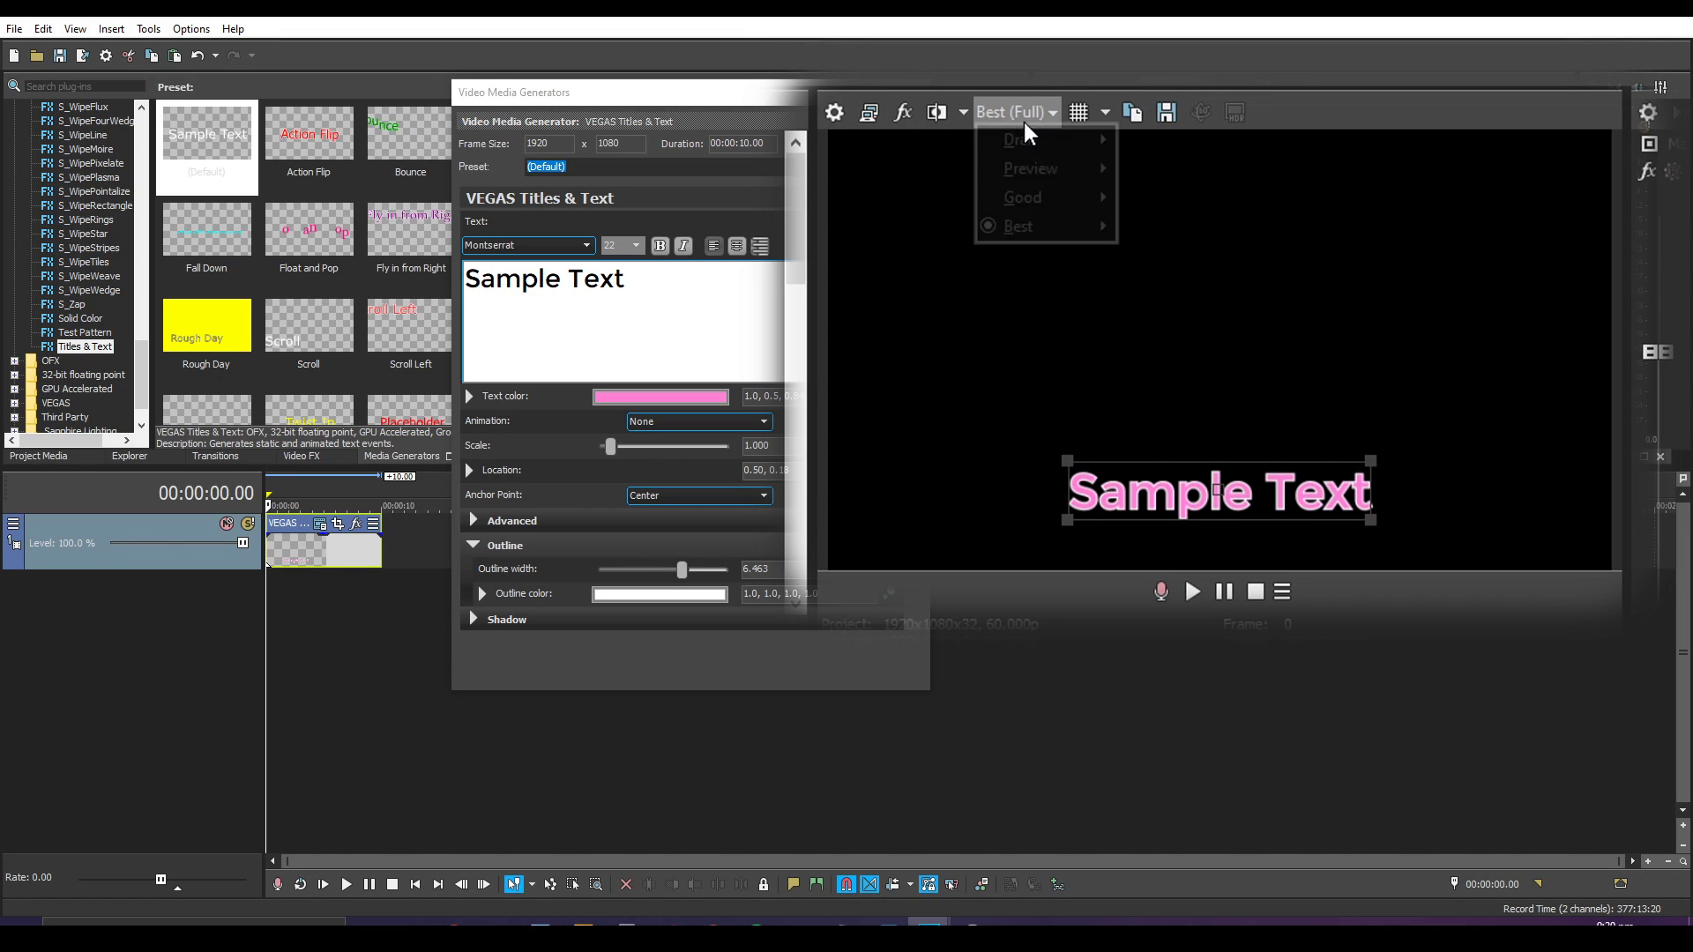
mouse_move(1014, 184)
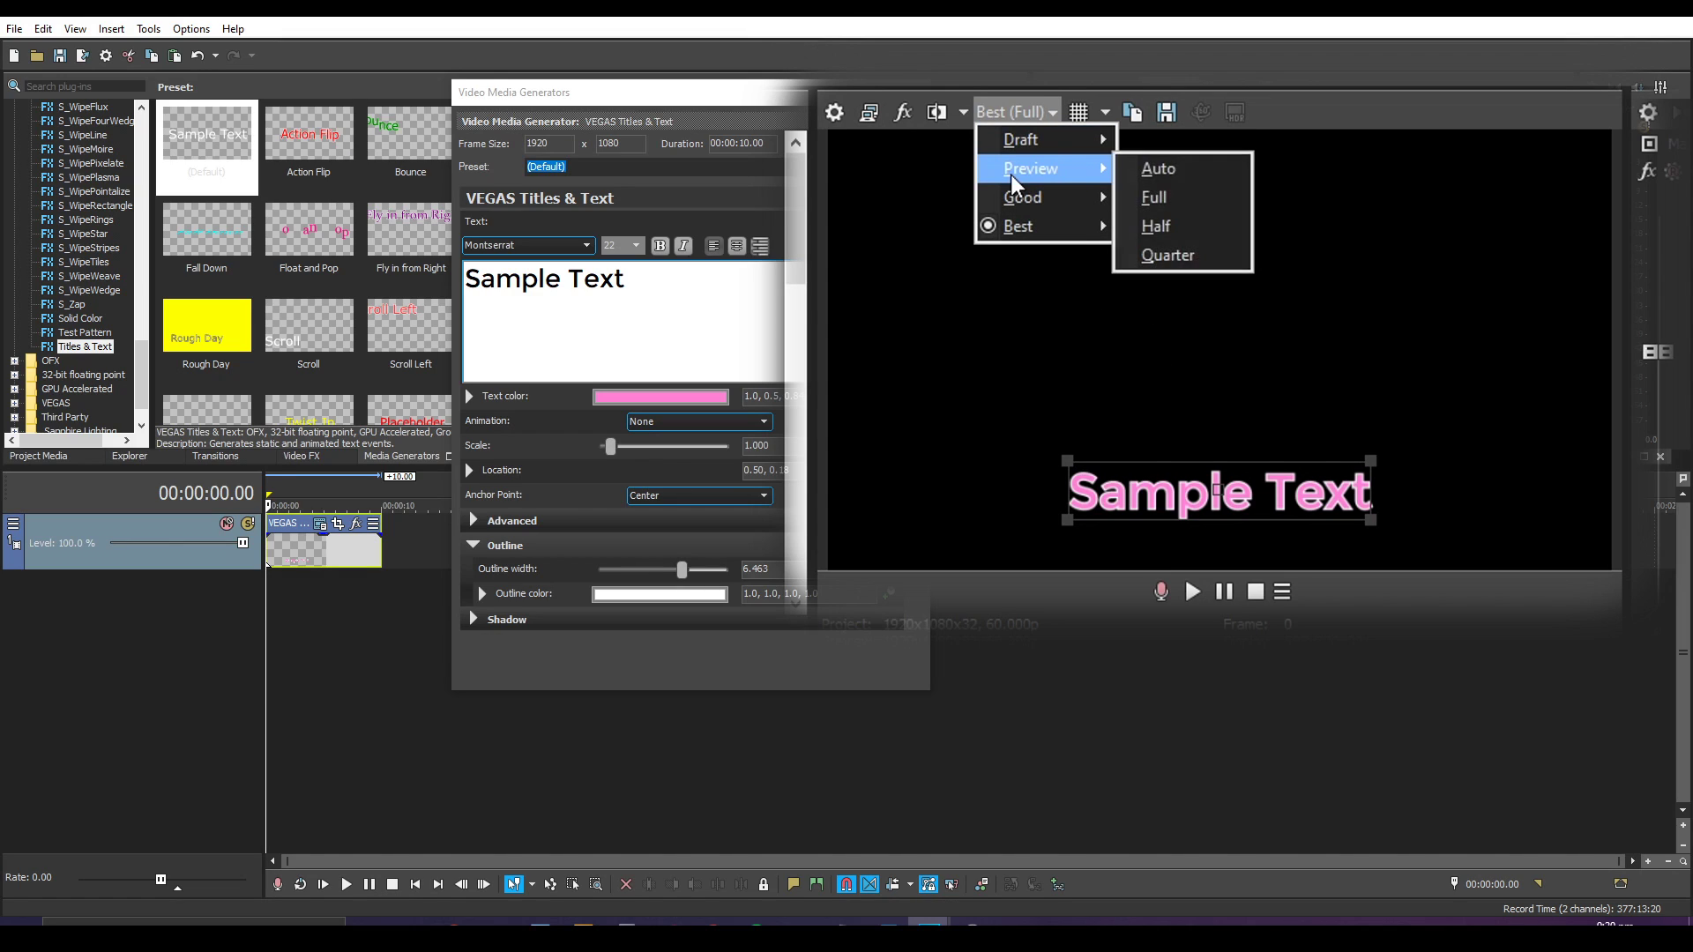
left_click(1195, 265)
Try the video preview at Draft (Quarter) quality and return it to Preview (Quarter).
left_click(1040, 112)
mouse_move(1094, 136)
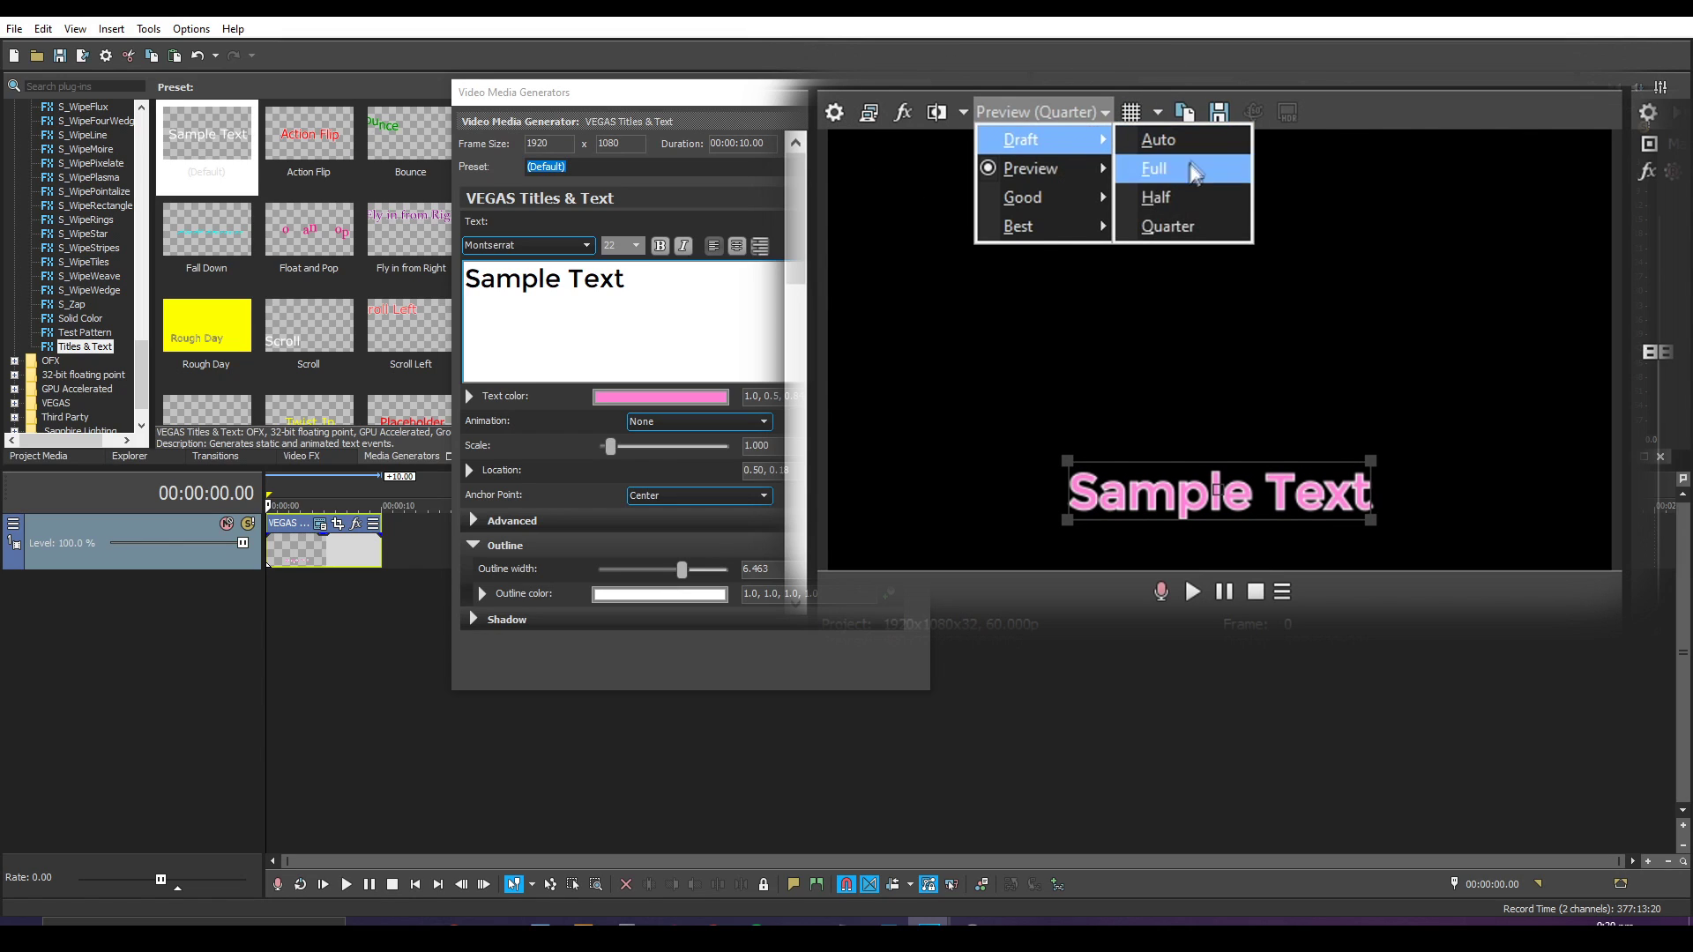
left_click(1177, 224)
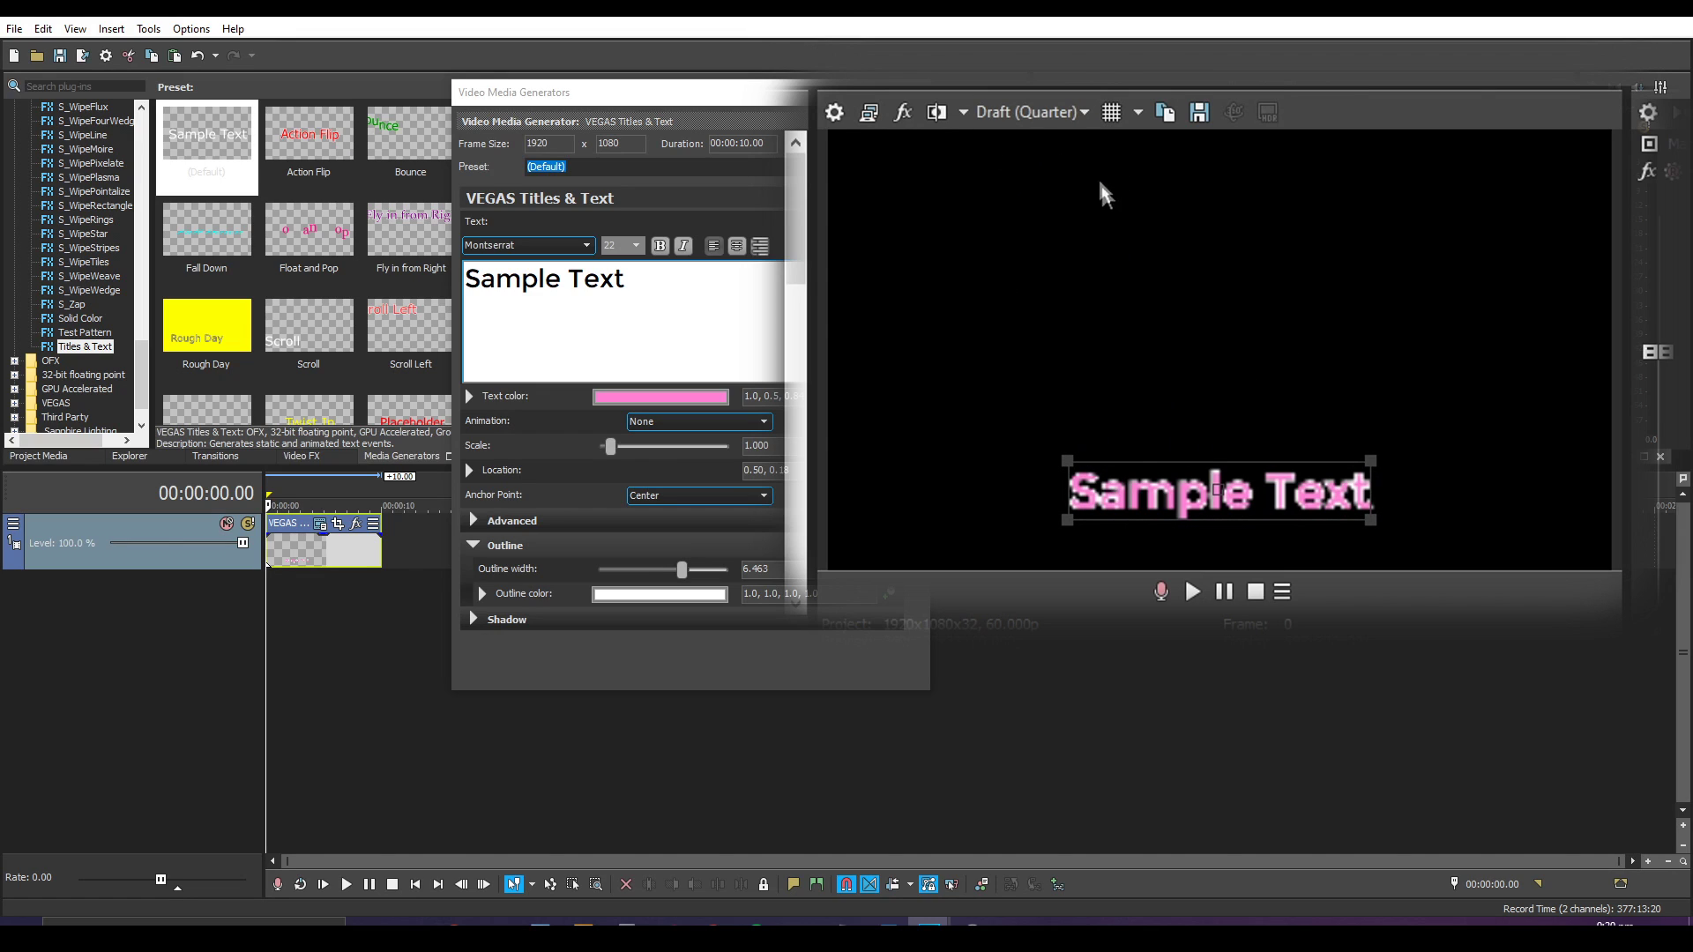
left_click(1057, 124)
mouse_move(1078, 170)
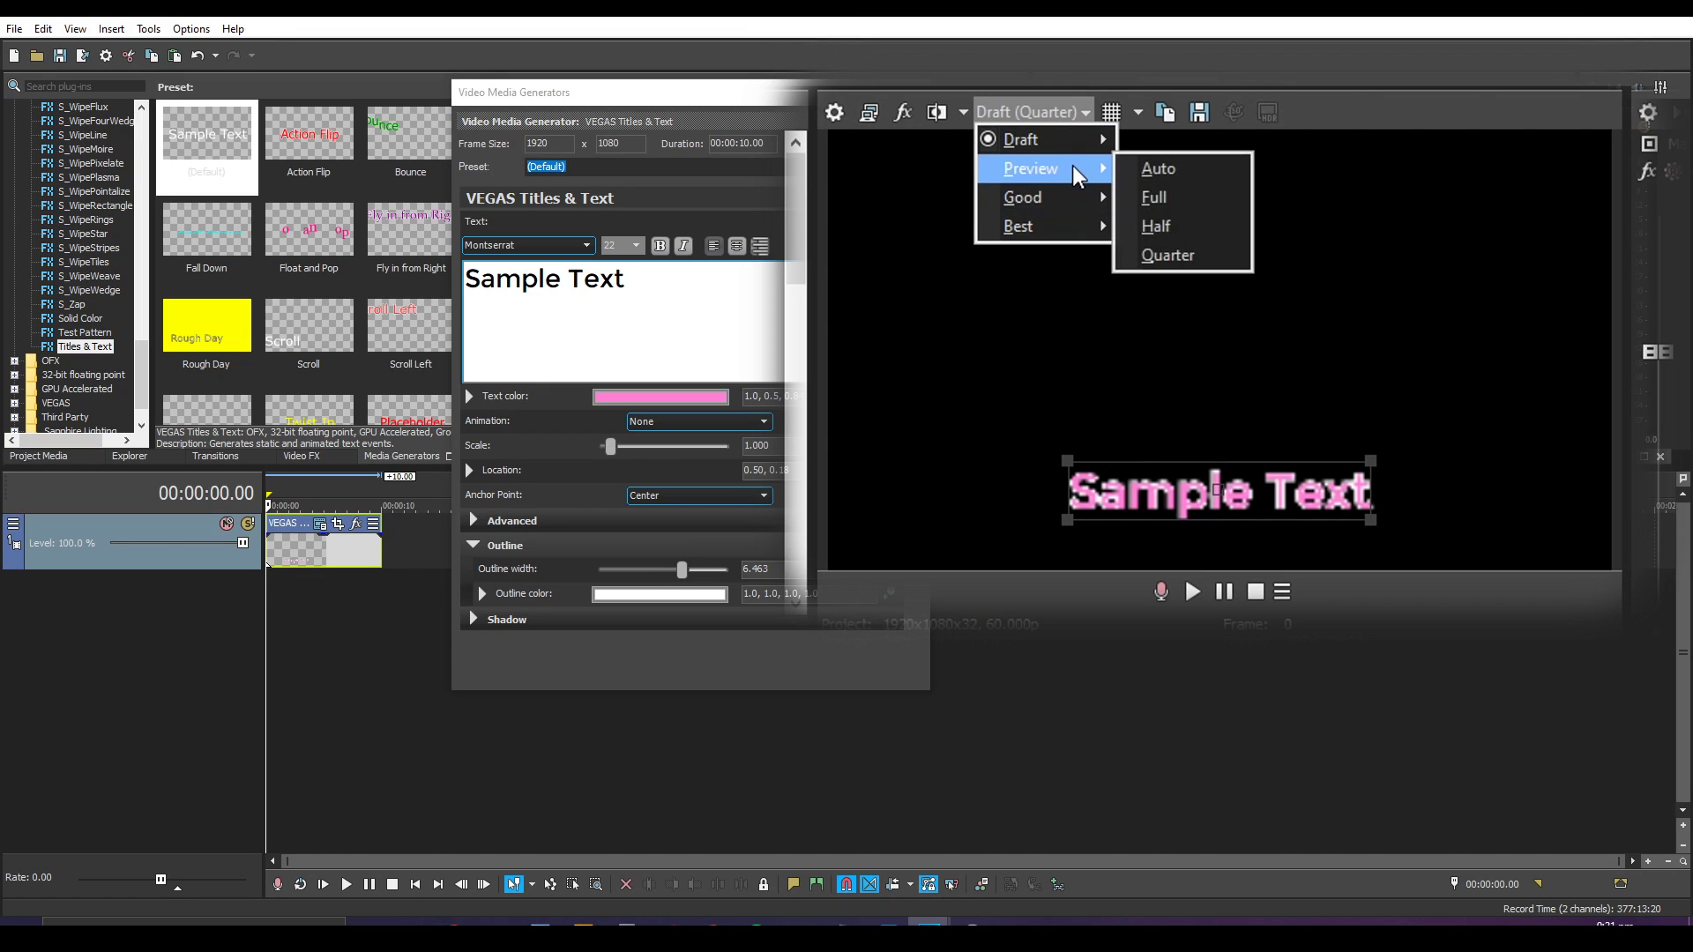
left_click(1159, 258)
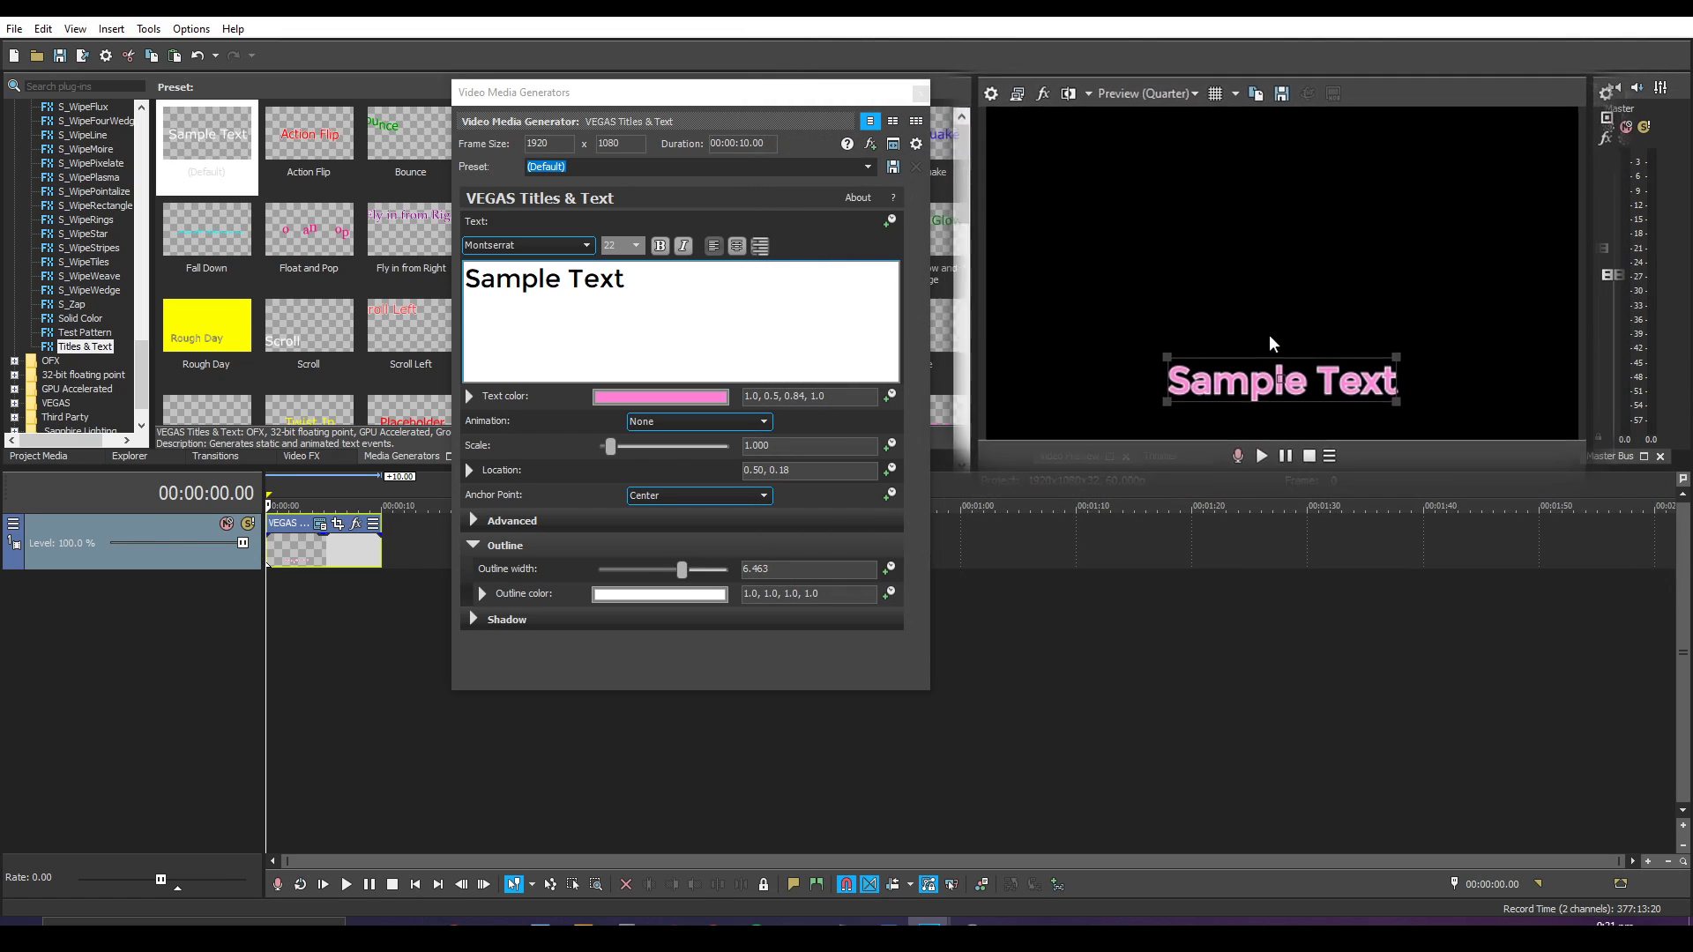
Match the outline colour to the title's pink text by sampling the text colour swatch, and close the title's settings.
left_click(614, 598)
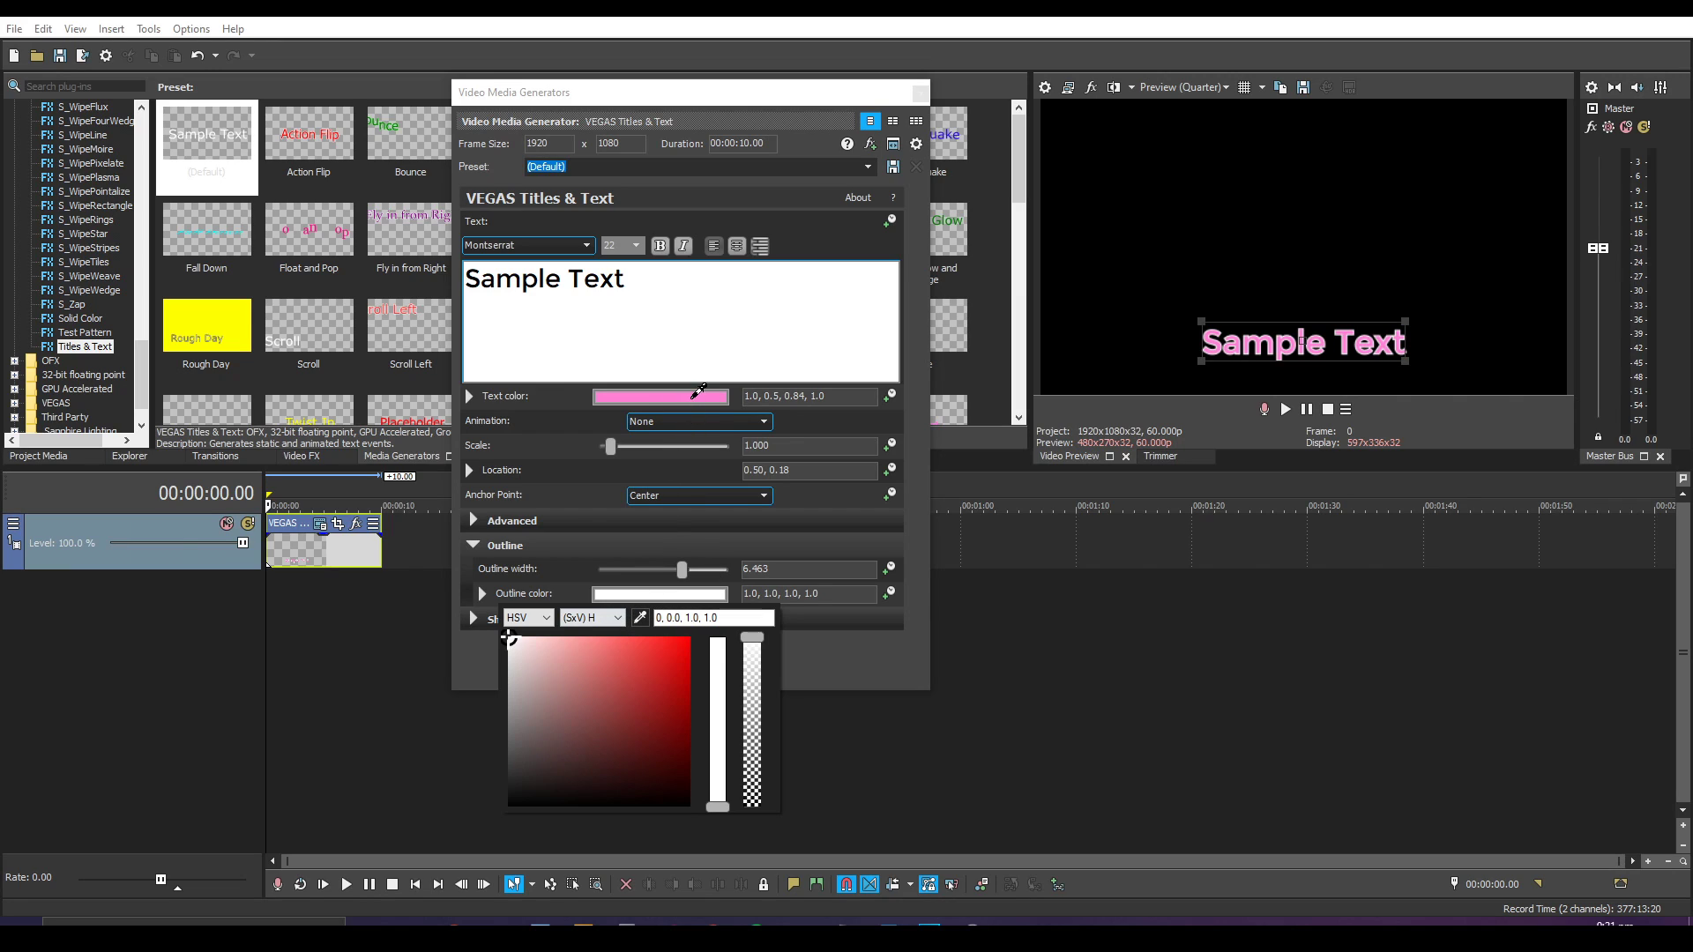
left_click(688, 396)
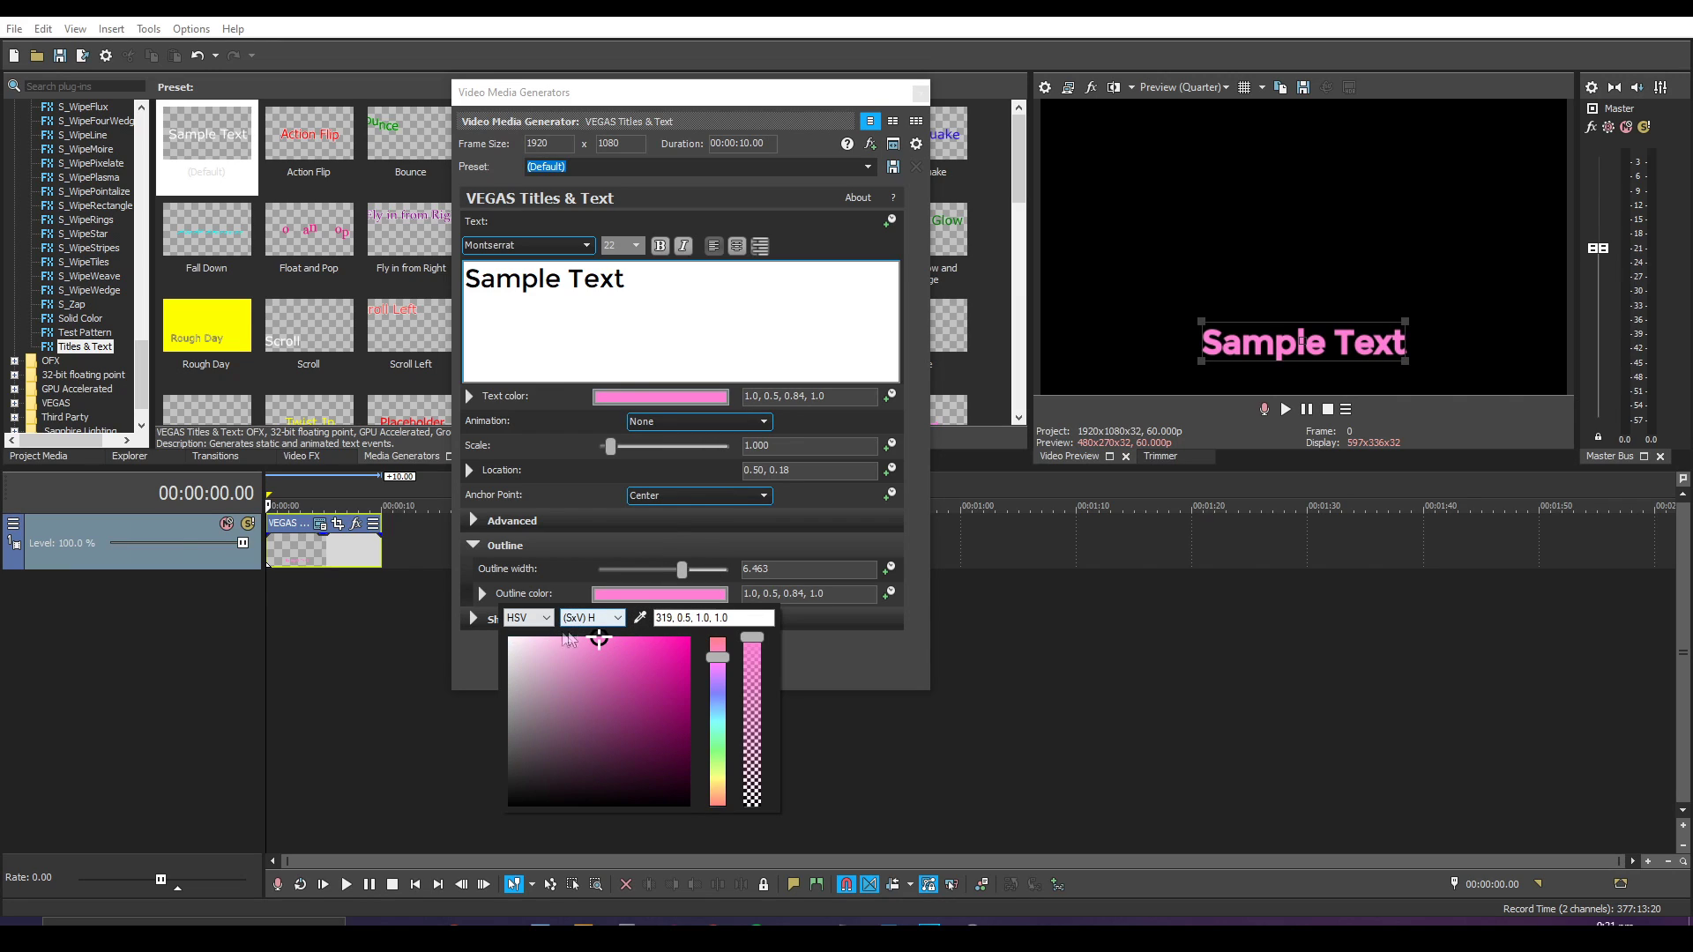
left_click(600, 644)
left_click_drag(606, 653, 640, 695)
left_click(919, 92)
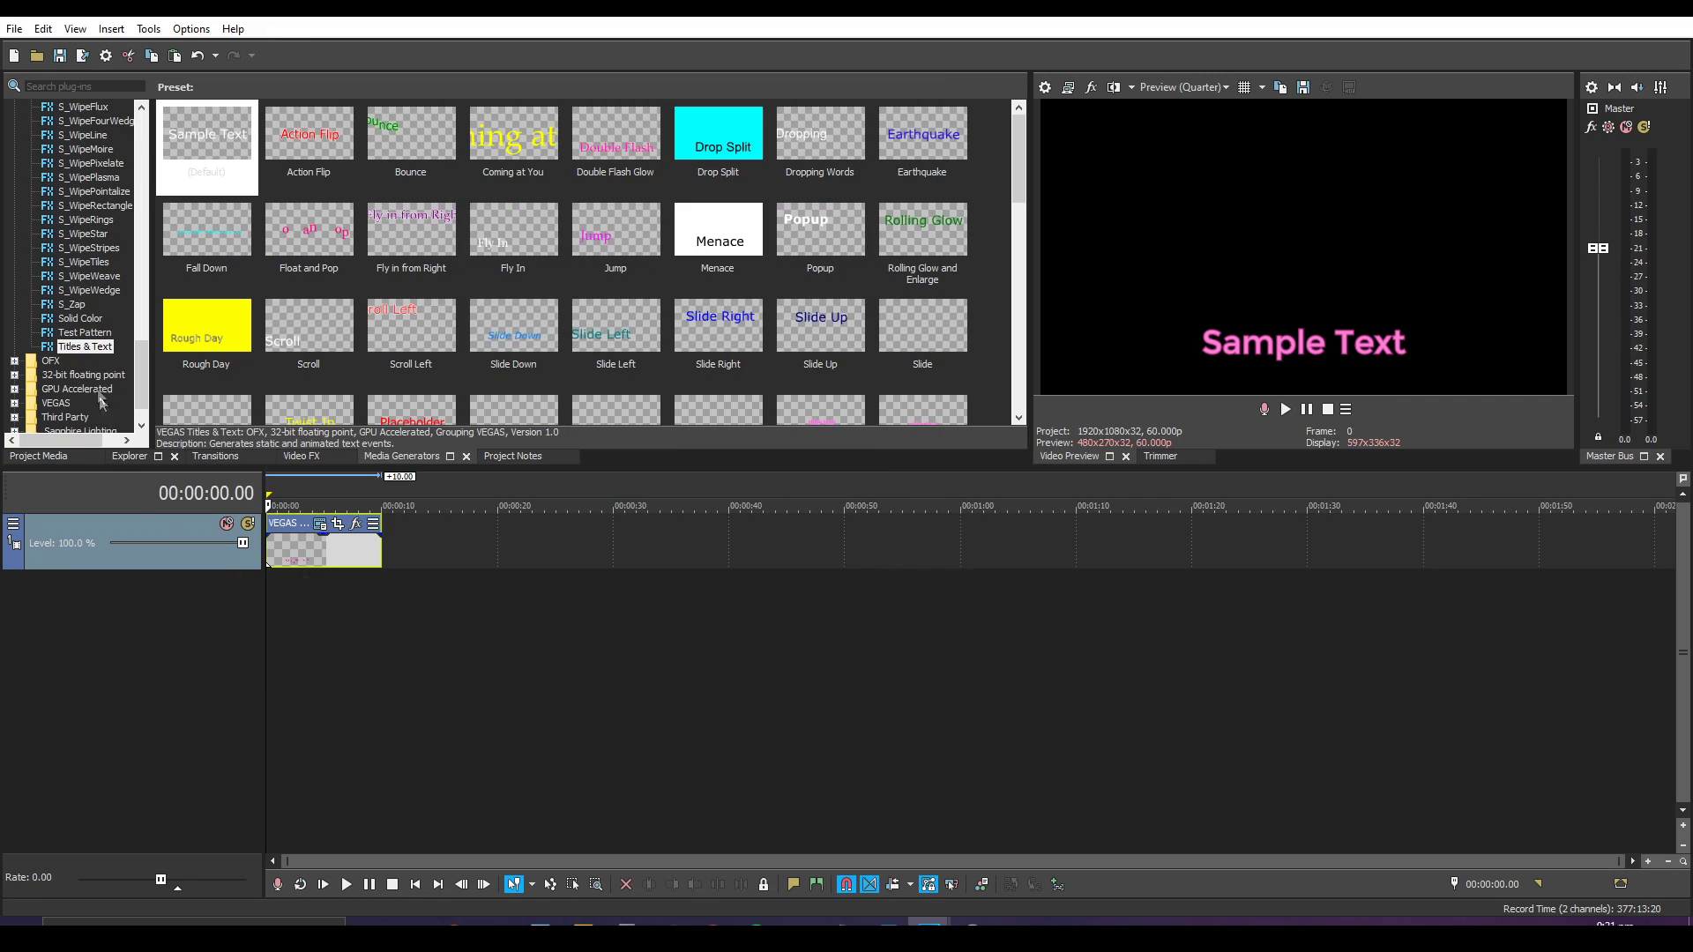
Add a white Solid Color background on a new track beneath the title and close its settings.
left_click(80, 318)
left_click_drag(231, 142, 247, 622)
left_click(920, 92)
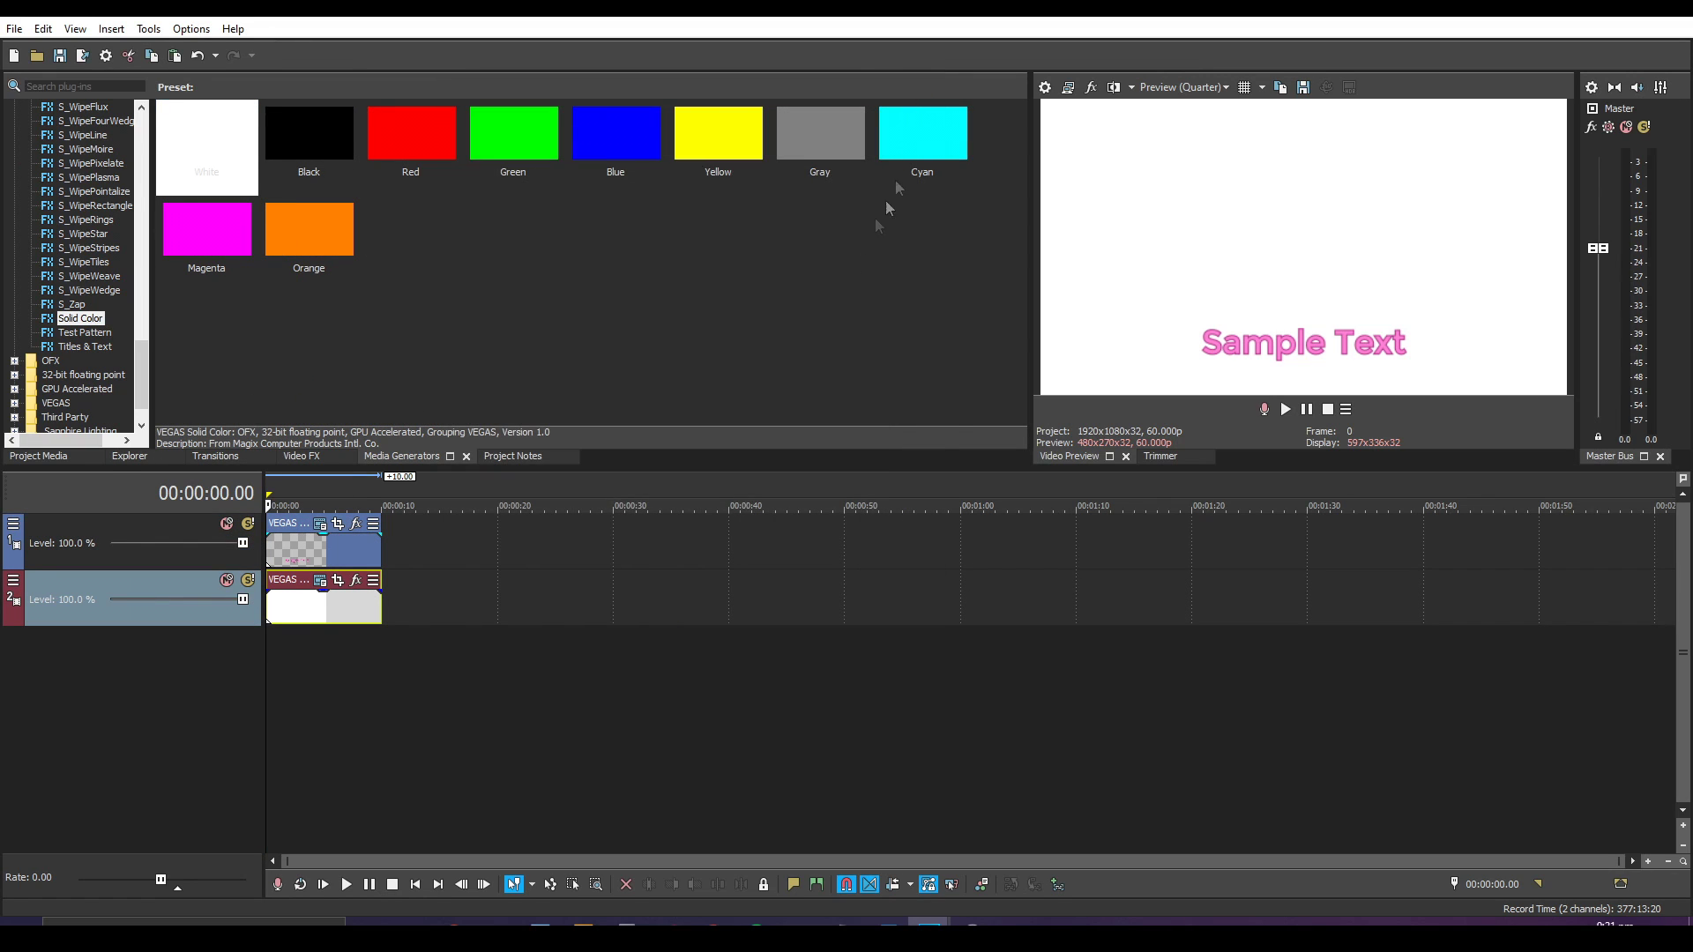
Reopen the title's generator settings, expand its shadow options, and enable the shadow.
scroll(392, 572, "up", 3)
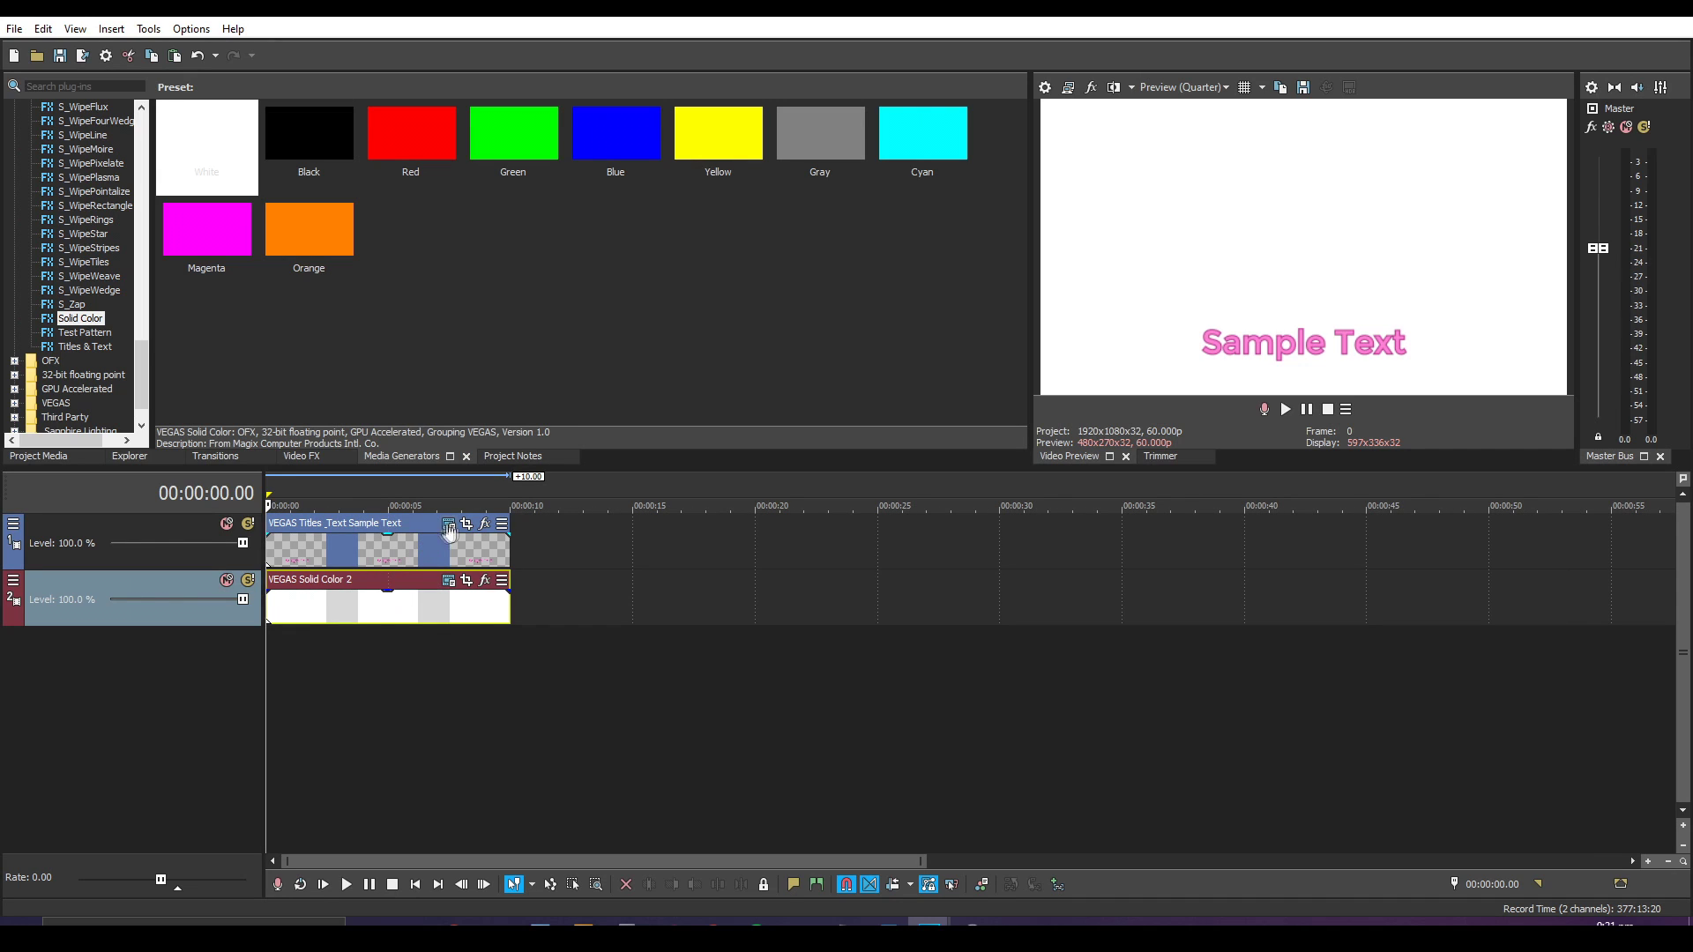
left_click(450, 527)
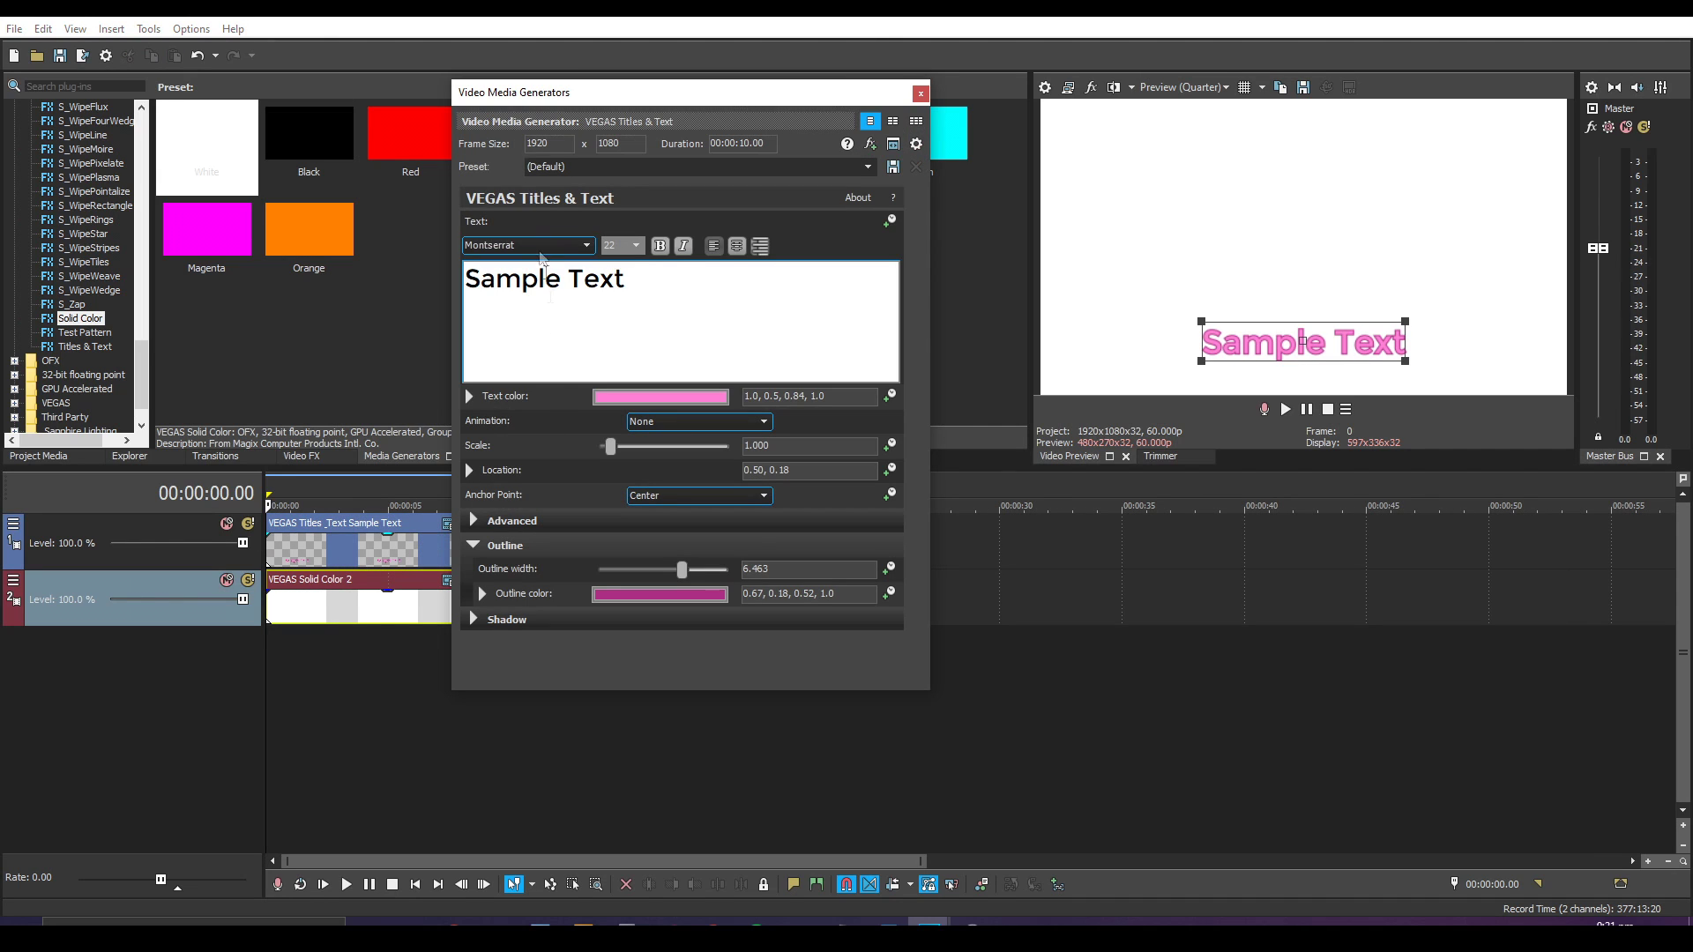
left_click_drag(529, 74, 293, 57)
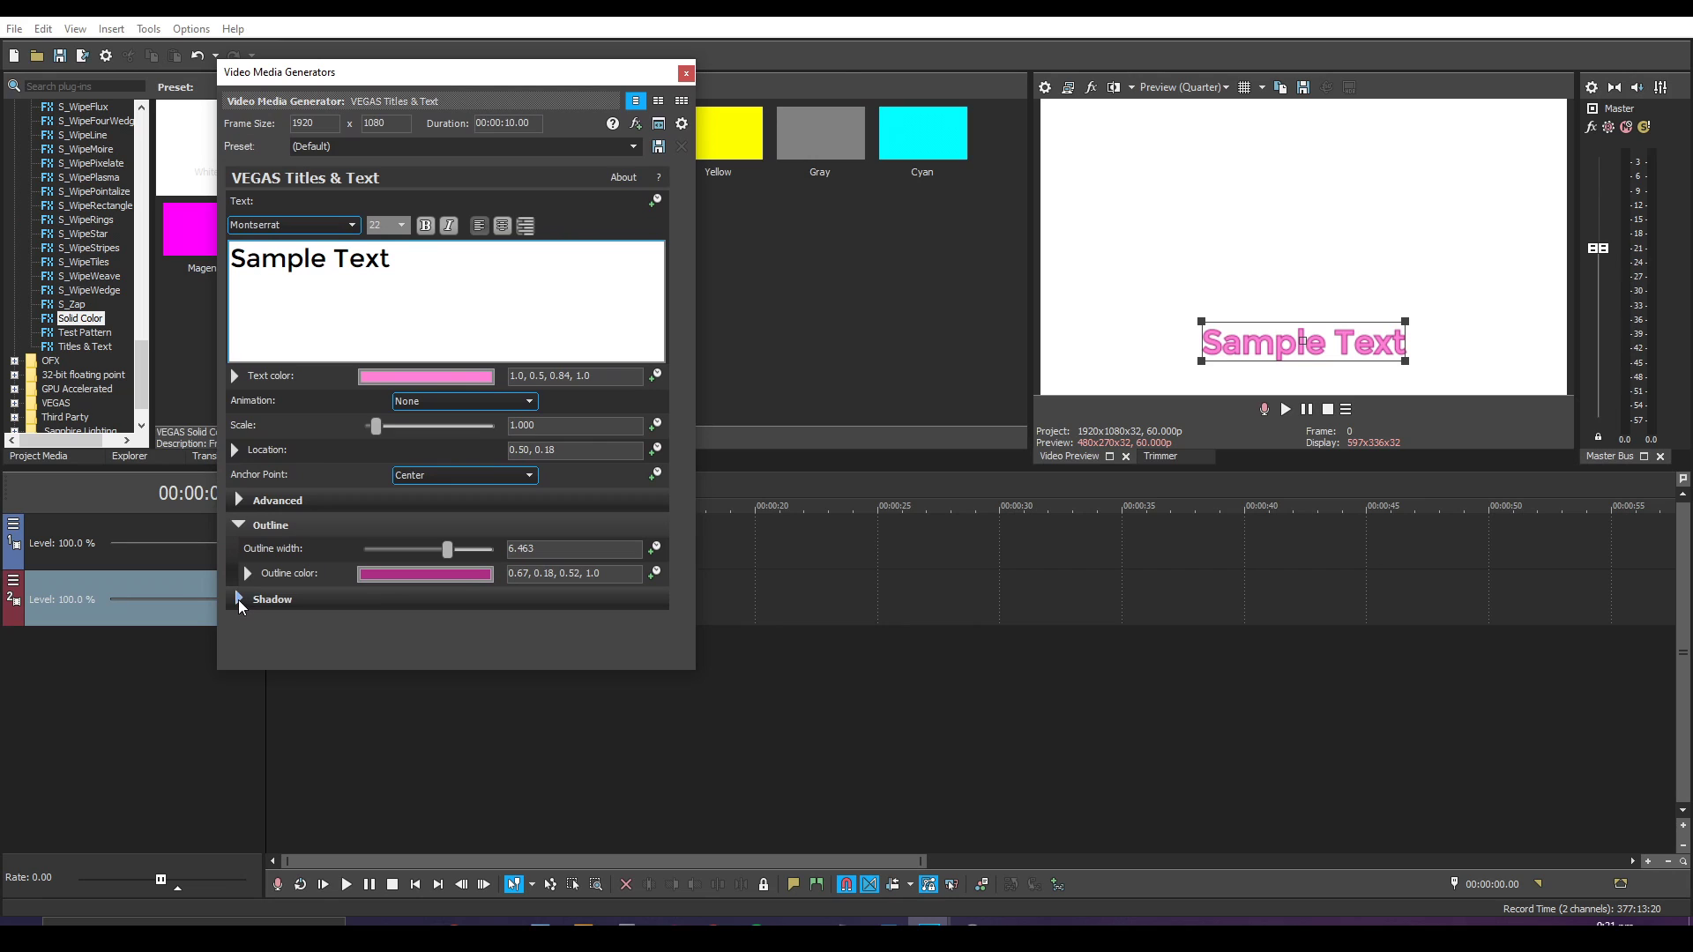
left_click(240, 601)
scroll(300, 617, "down", 1)
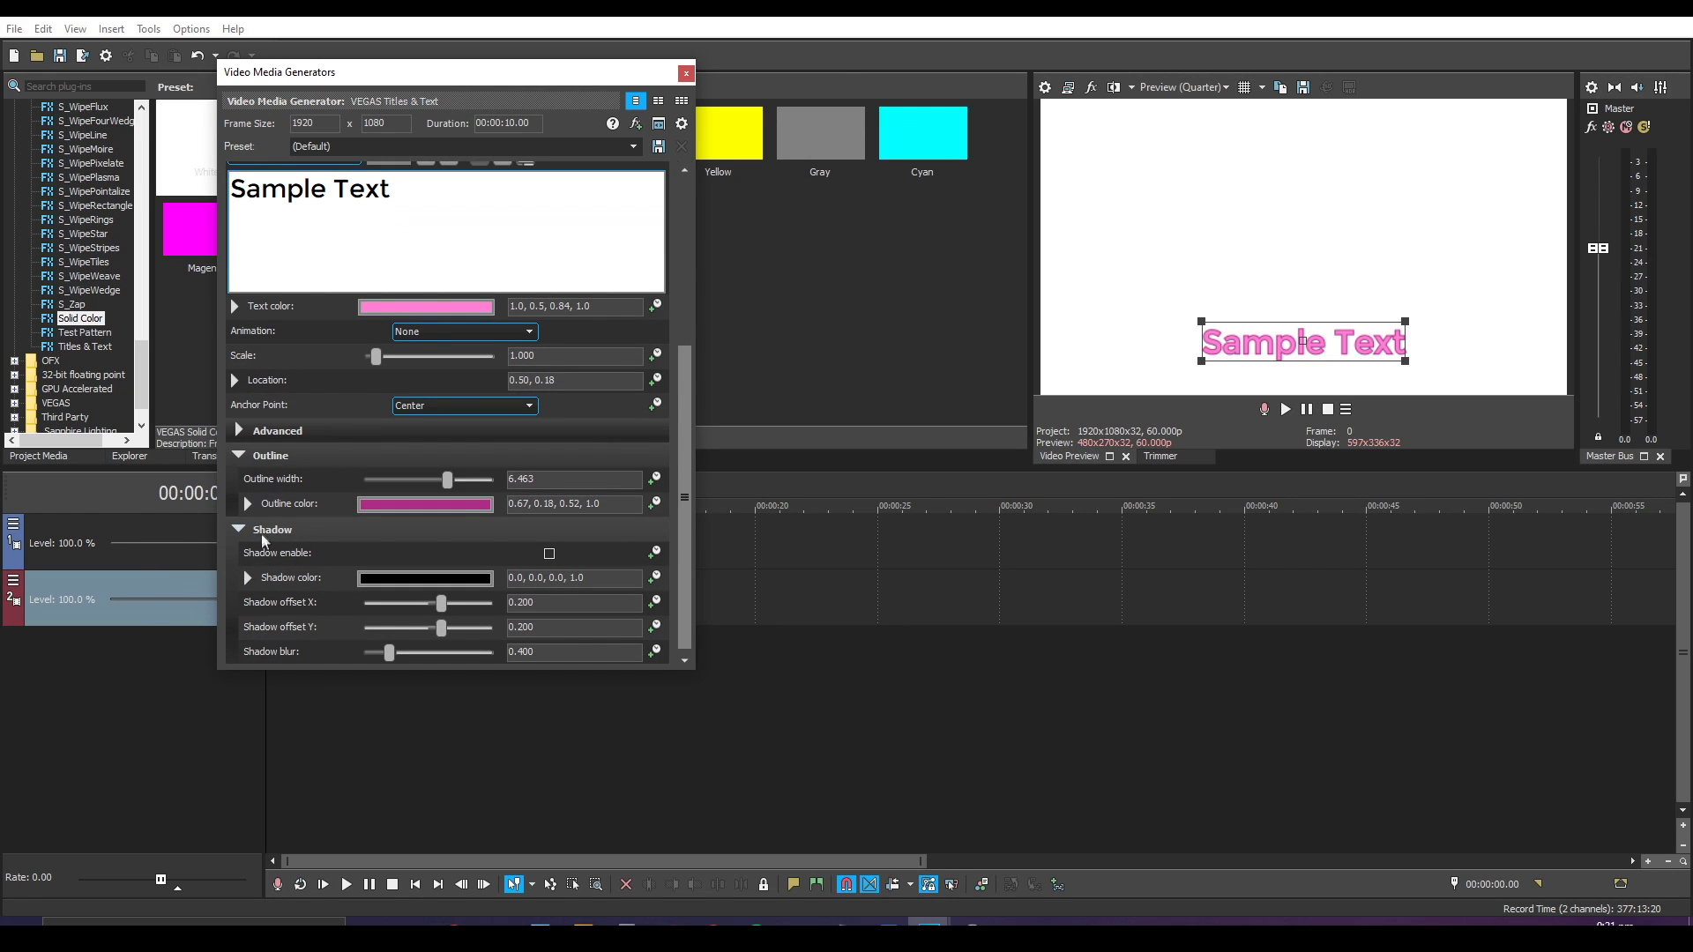
left_click(549, 556)
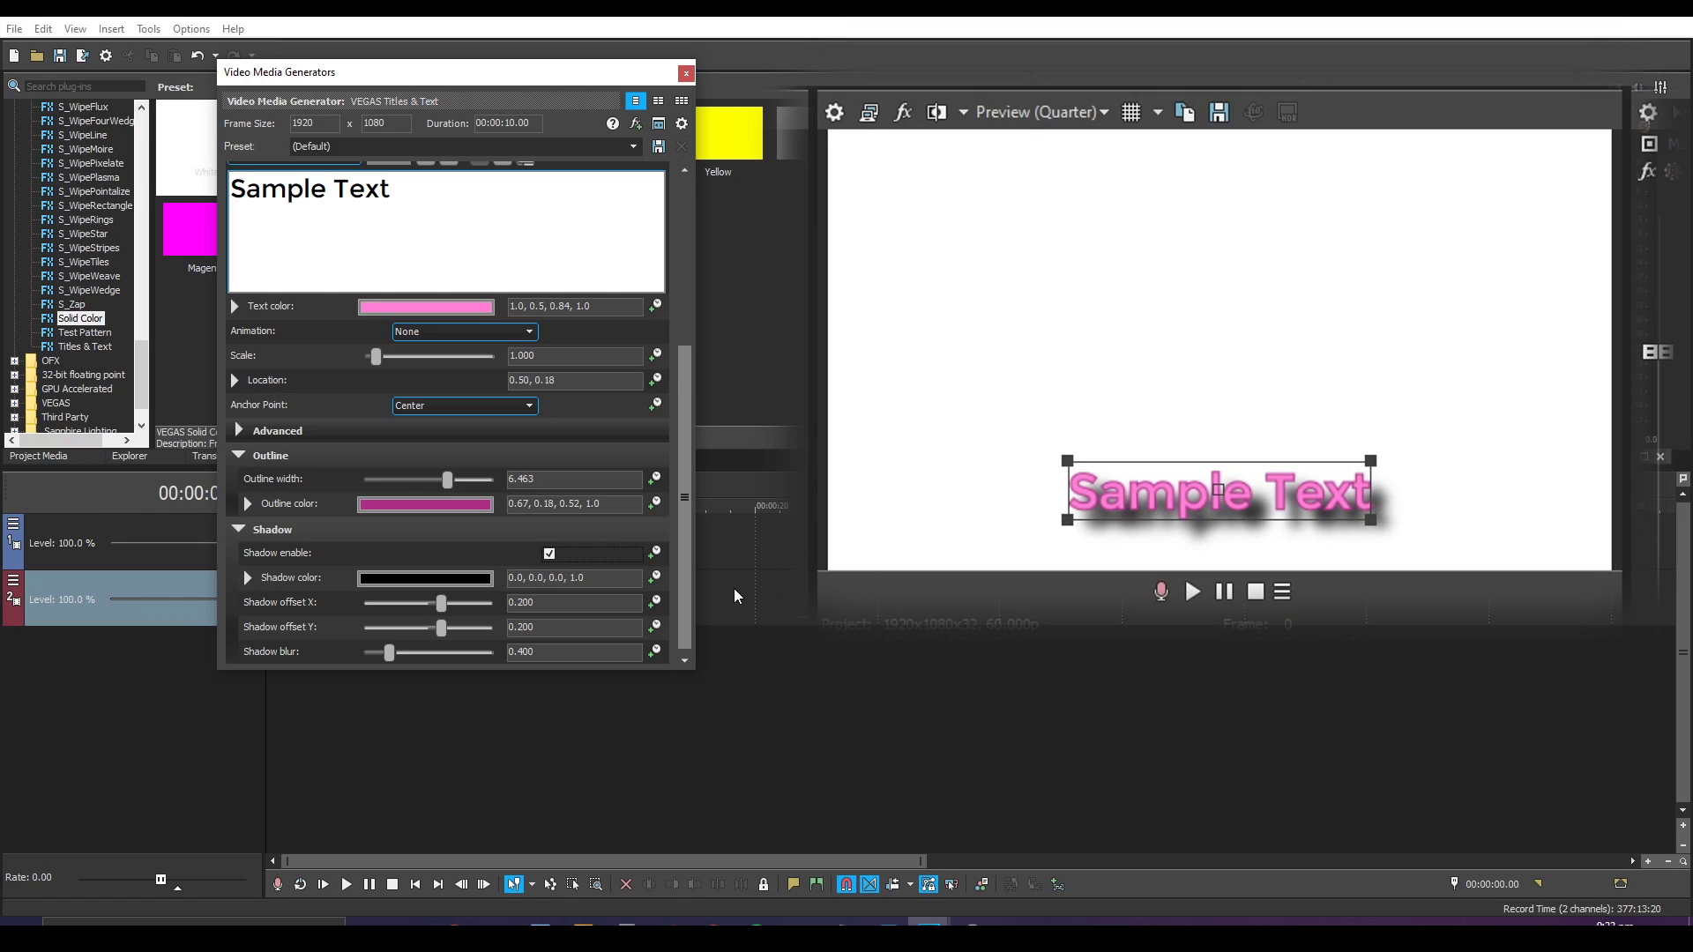
Set the title's shadow colour to a very dark pink of about 0.22, 0.04, 0.19, 1.0.
left_click(425, 578)
left_click(293, 602)
left_click(286, 628)
left_click_drag(487, 710, 484, 649)
left_click_drag(322, 793, 420, 759)
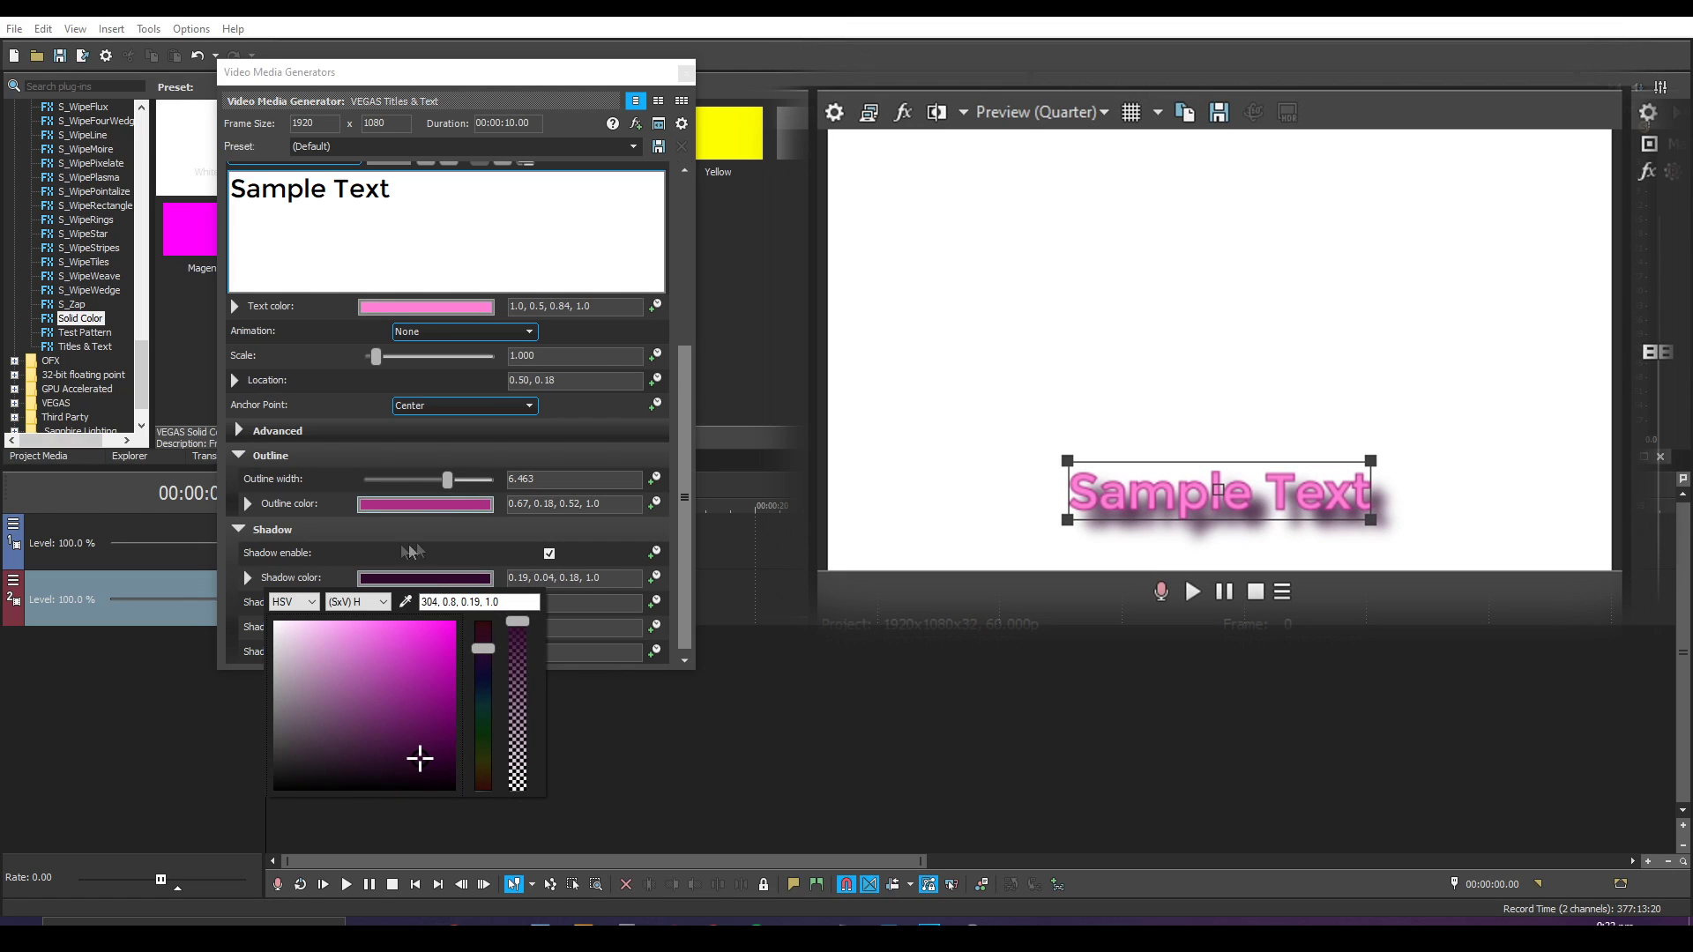
left_click_drag(488, 647, 488, 643)
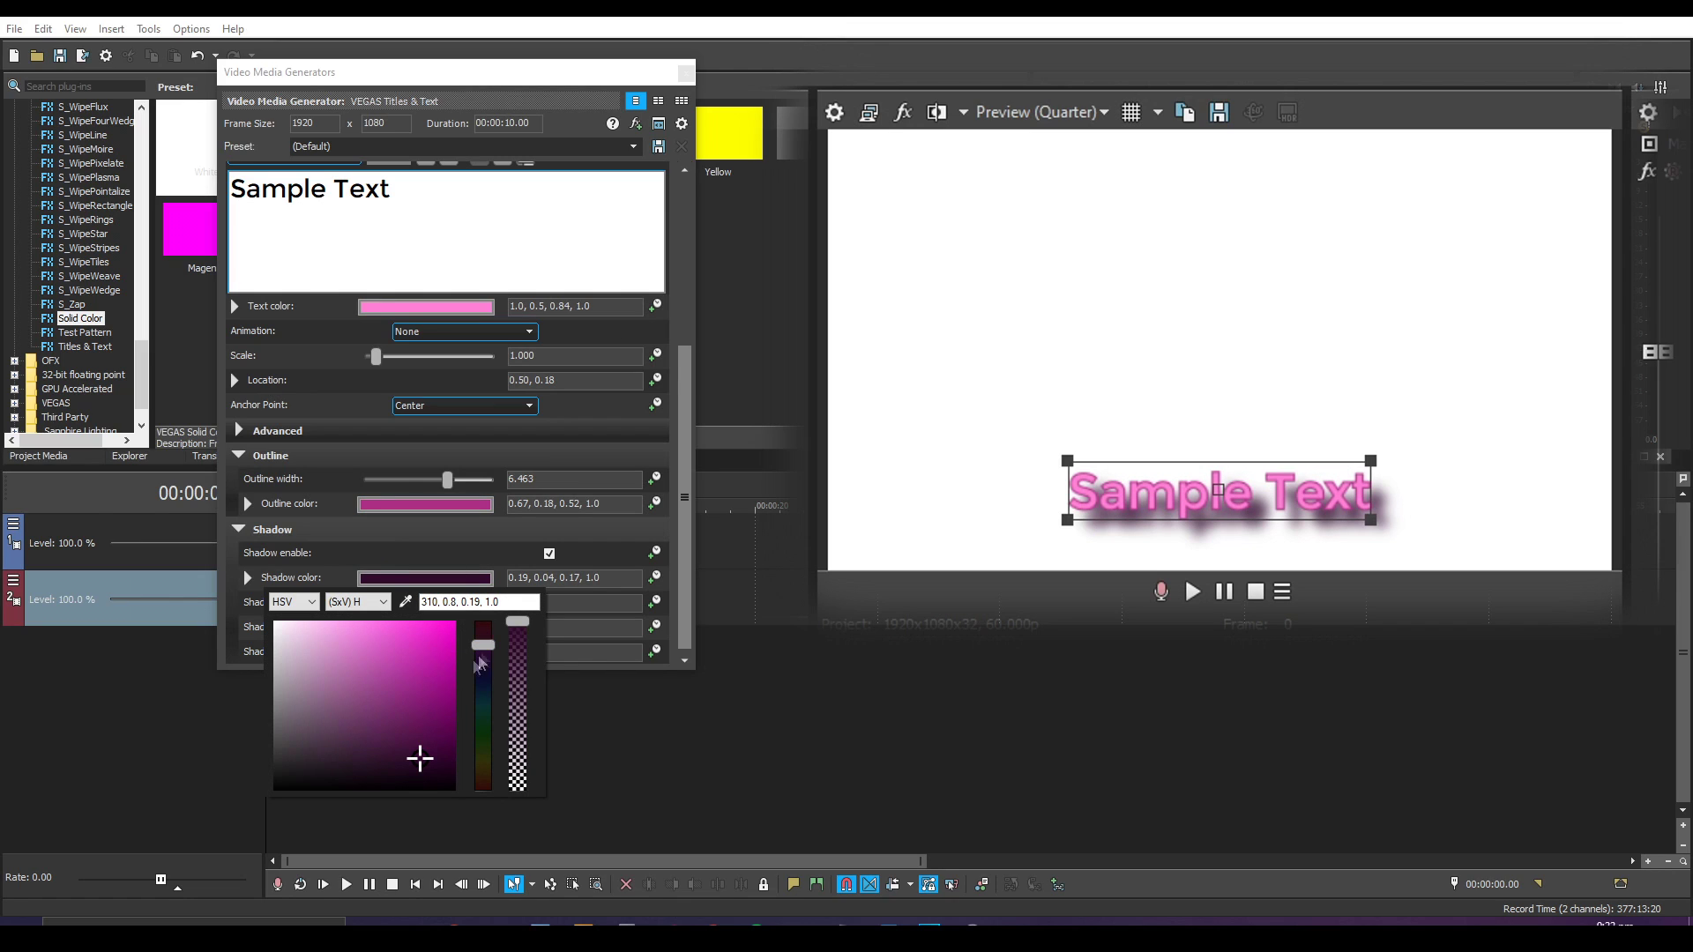
left_click_drag(418, 759, 421, 753)
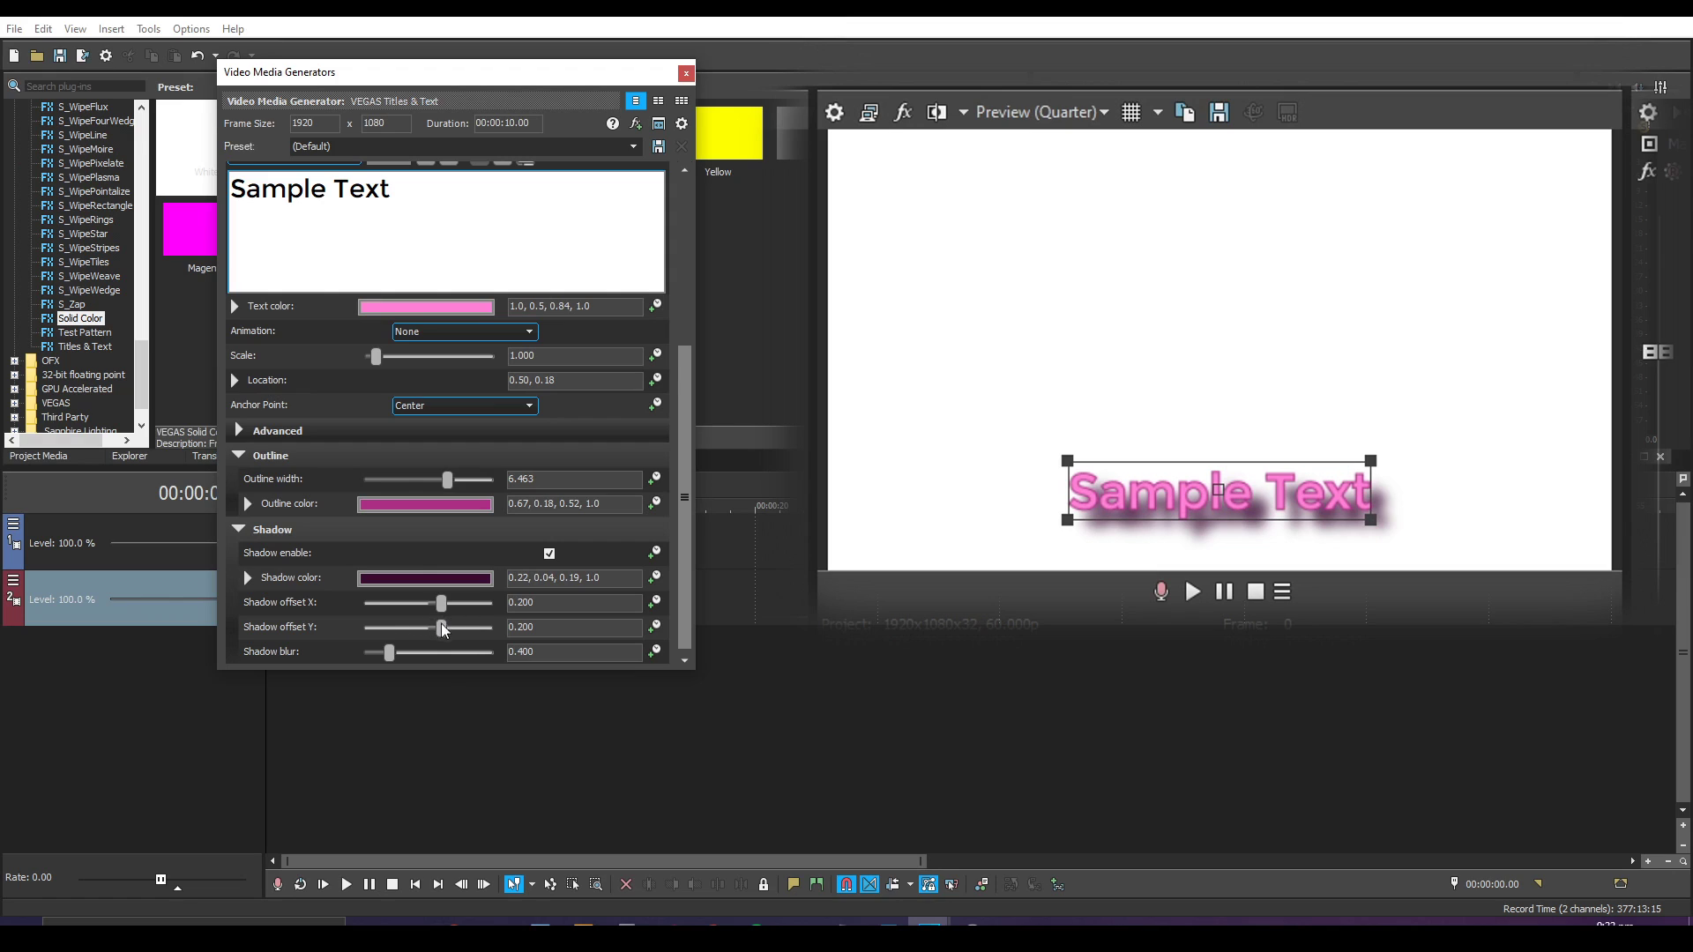
Set both the X and Y shadow offsets to 0.061 and the shadow blur to about 0.231.
mouse_move(440, 628)
left_mouse_down()
mouse_move(450, 604)
mouse_move(437, 631)
left_mouse_up()
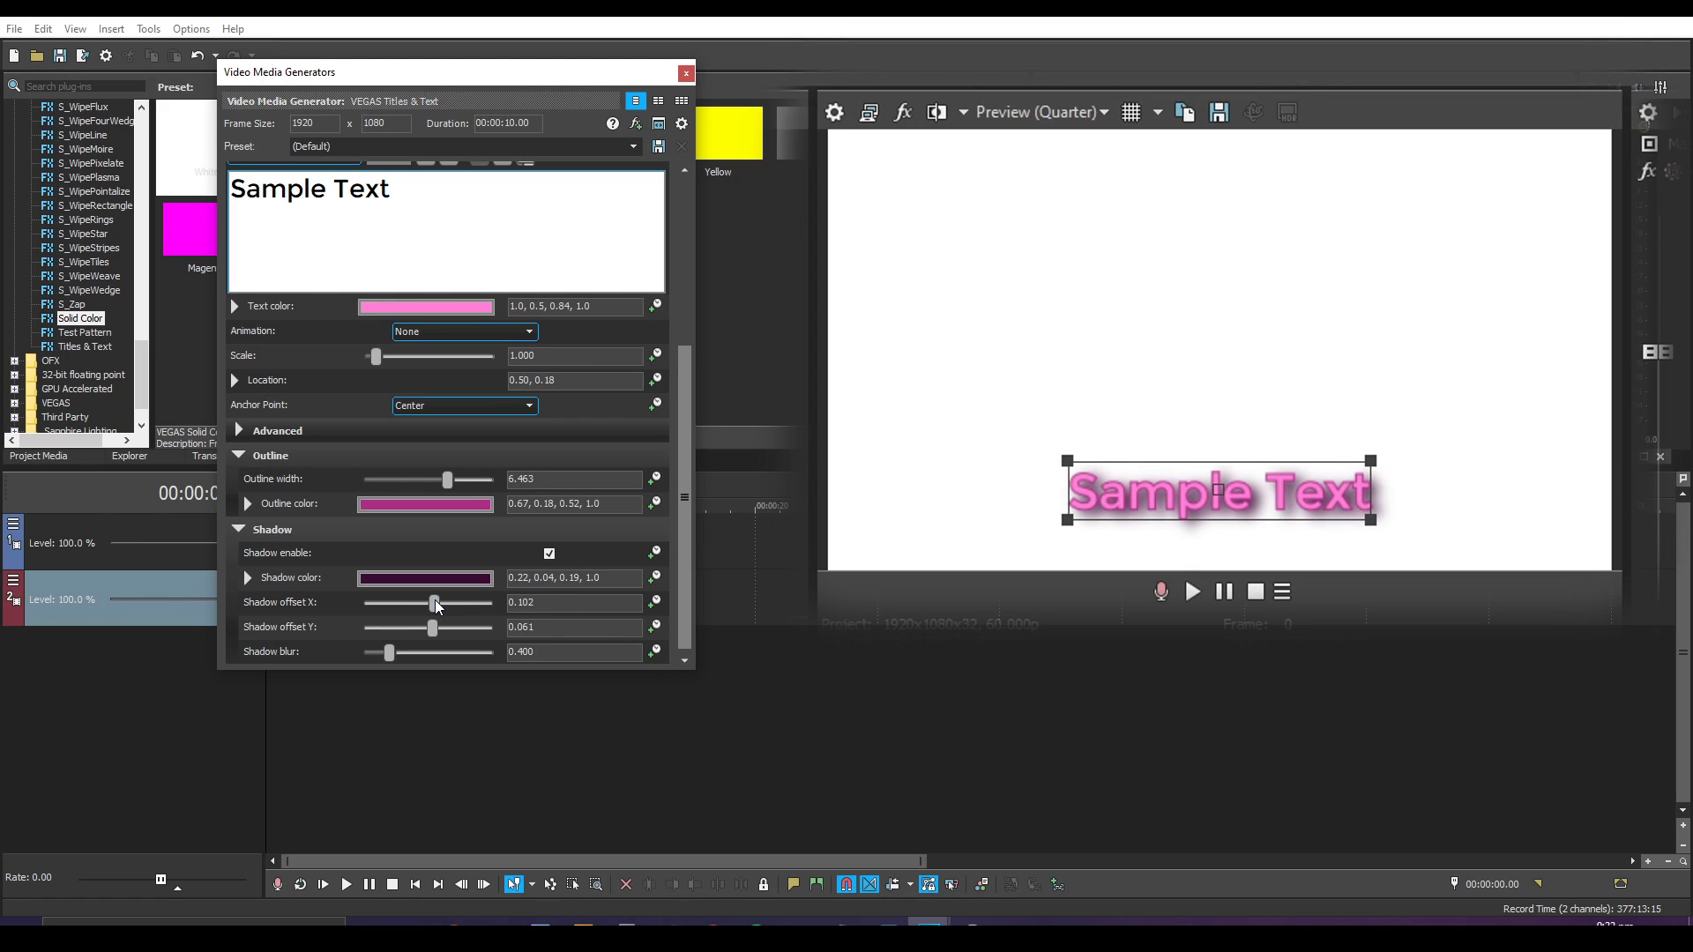
left_click_drag(437, 606, 436, 606)
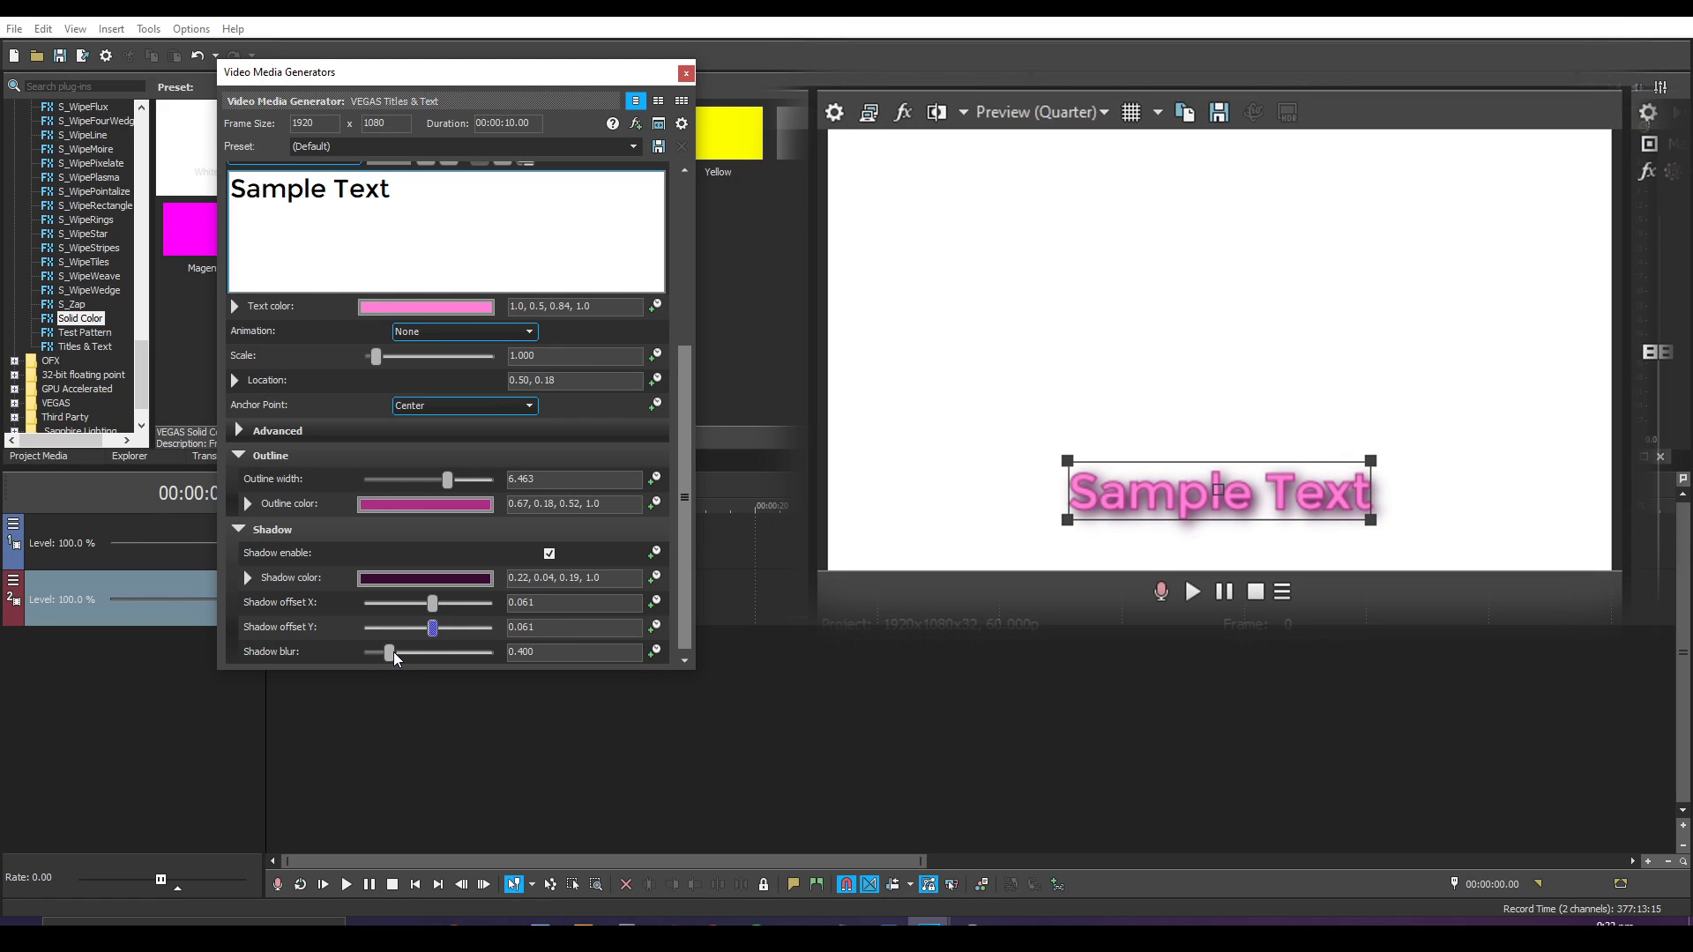
mouse_move(394, 660)
left_mouse_down()
mouse_move(362, 657)
mouse_move(379, 670)
left_mouse_up()
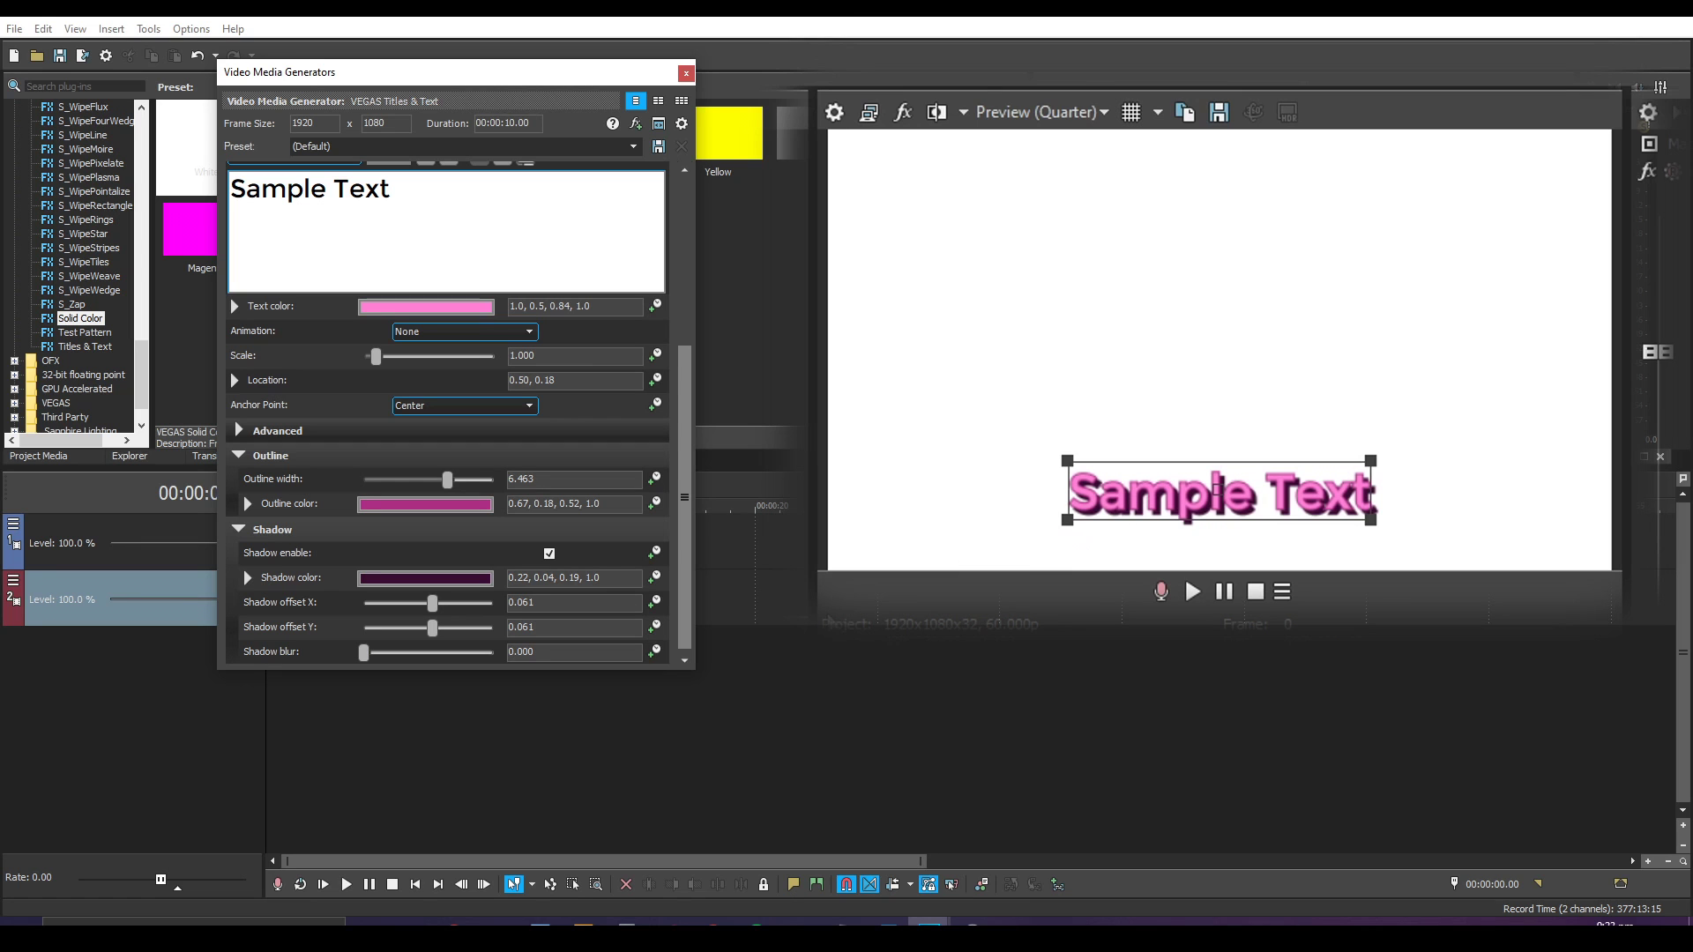
mouse_move(375, 652)
left_mouse_down()
mouse_move(398, 655)
mouse_move(386, 661)
left_mouse_up()
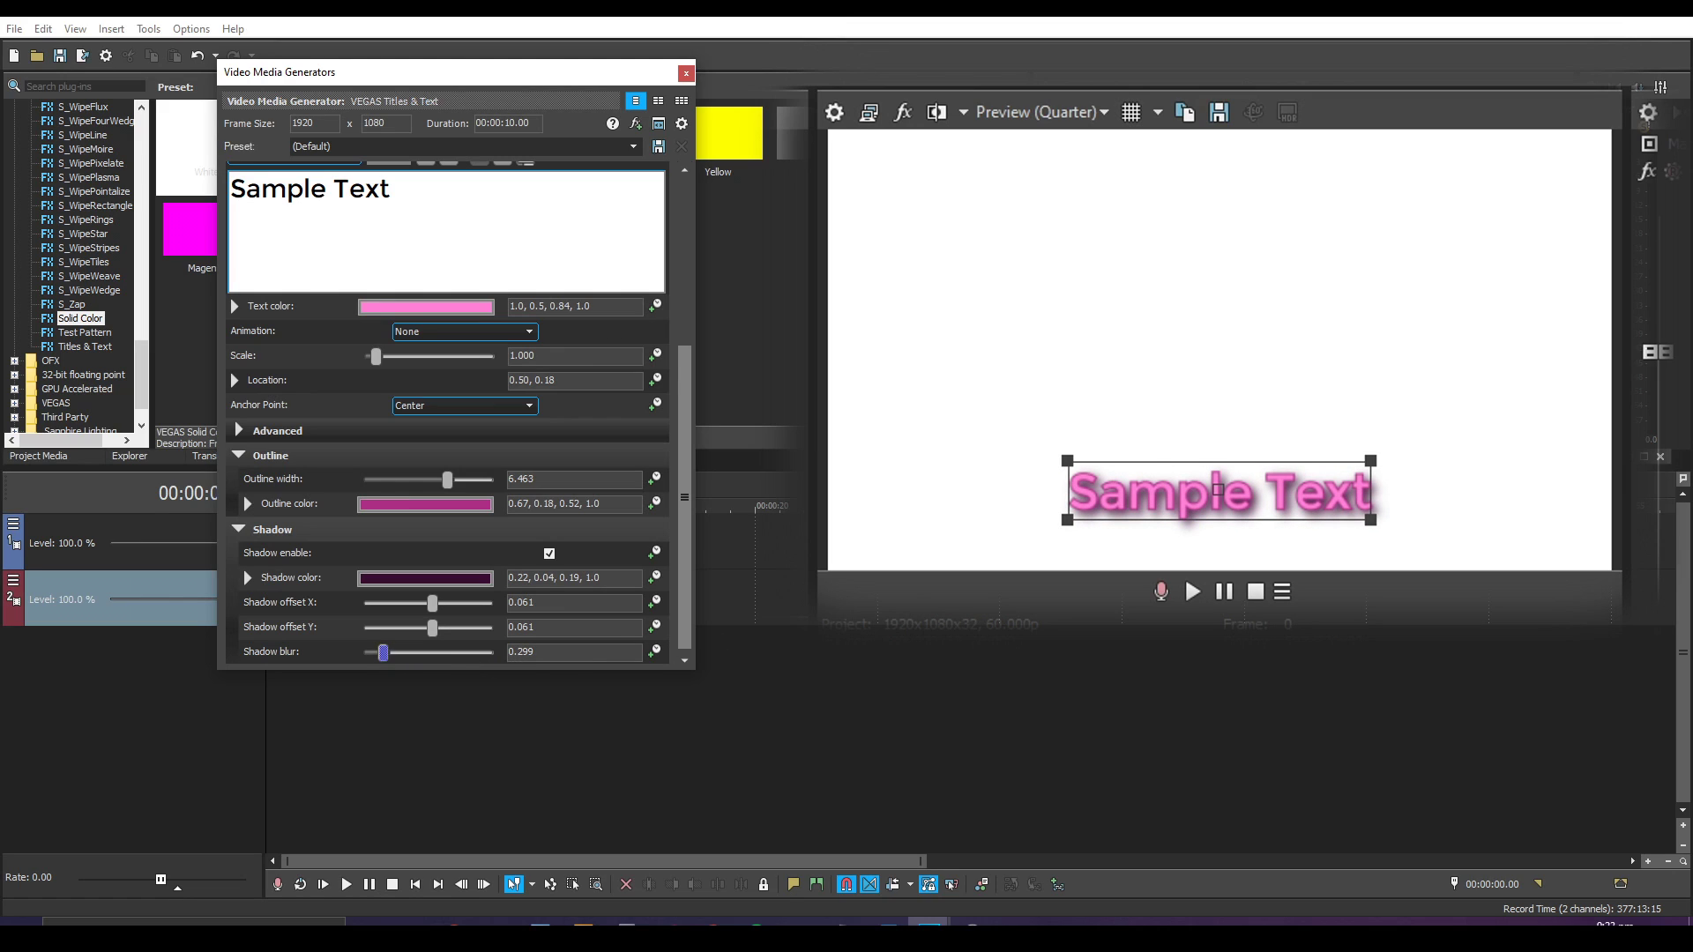
mouse_move(383, 660)
left_mouse_down()
mouse_move(363, 664)
mouse_move(380, 663)
left_mouse_up()
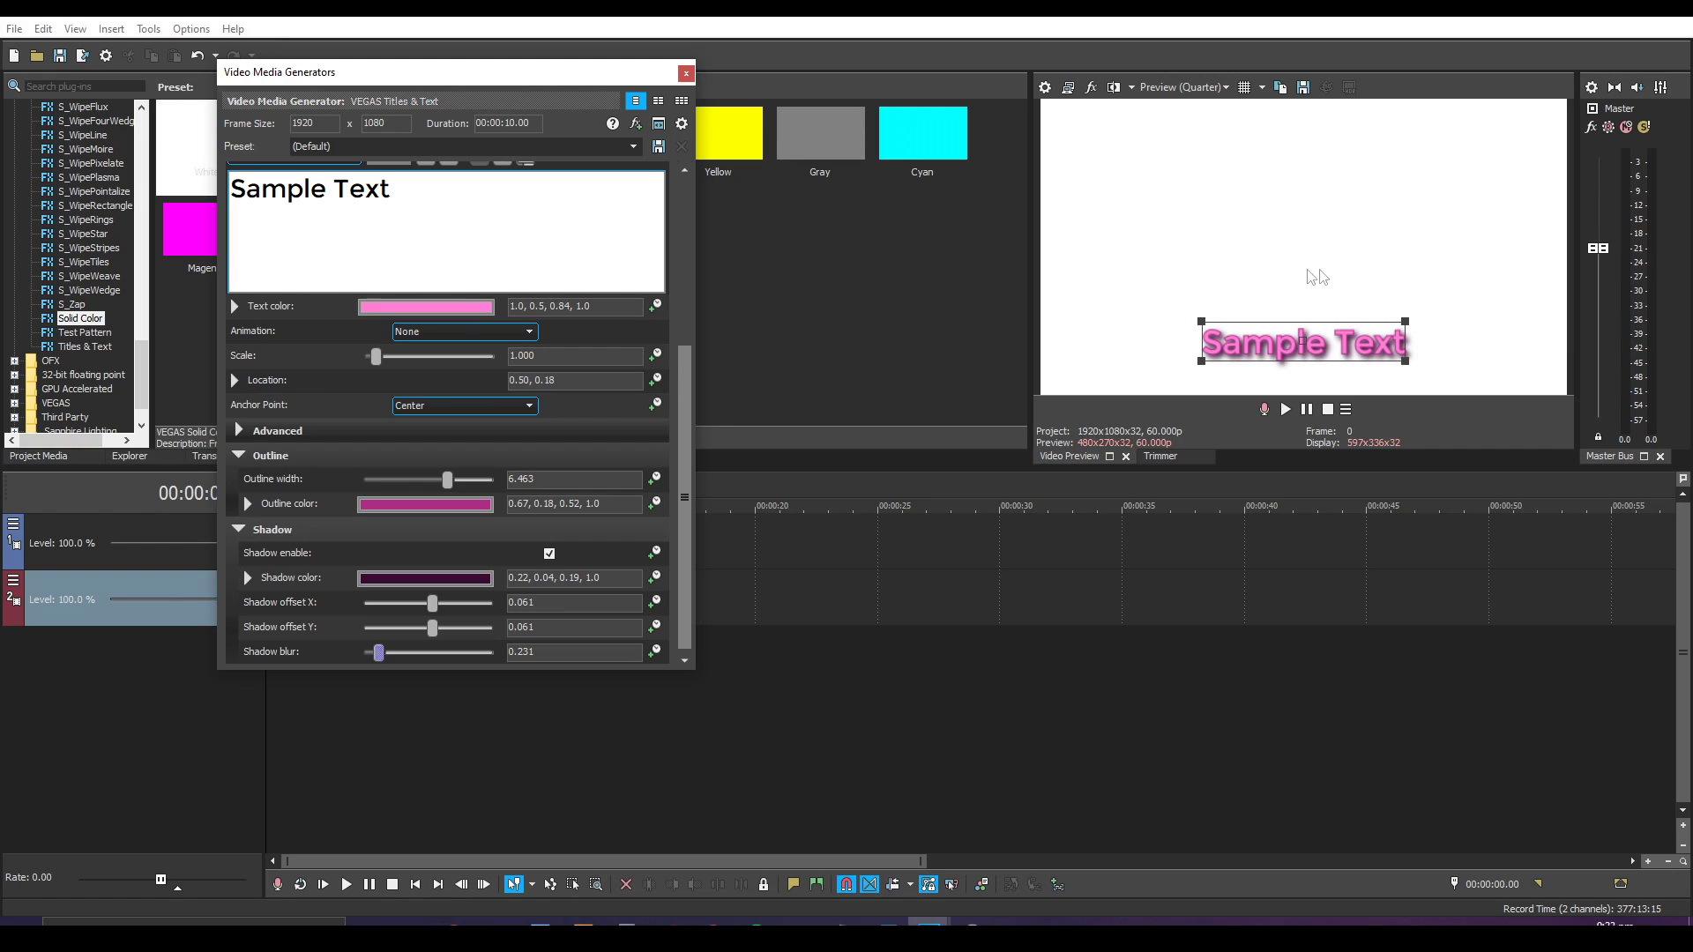
Restore the "Sample Text" wording, save the title's settings as preset "askfdhjsdkjghkds", and close the settings.
key("ctrl+z")
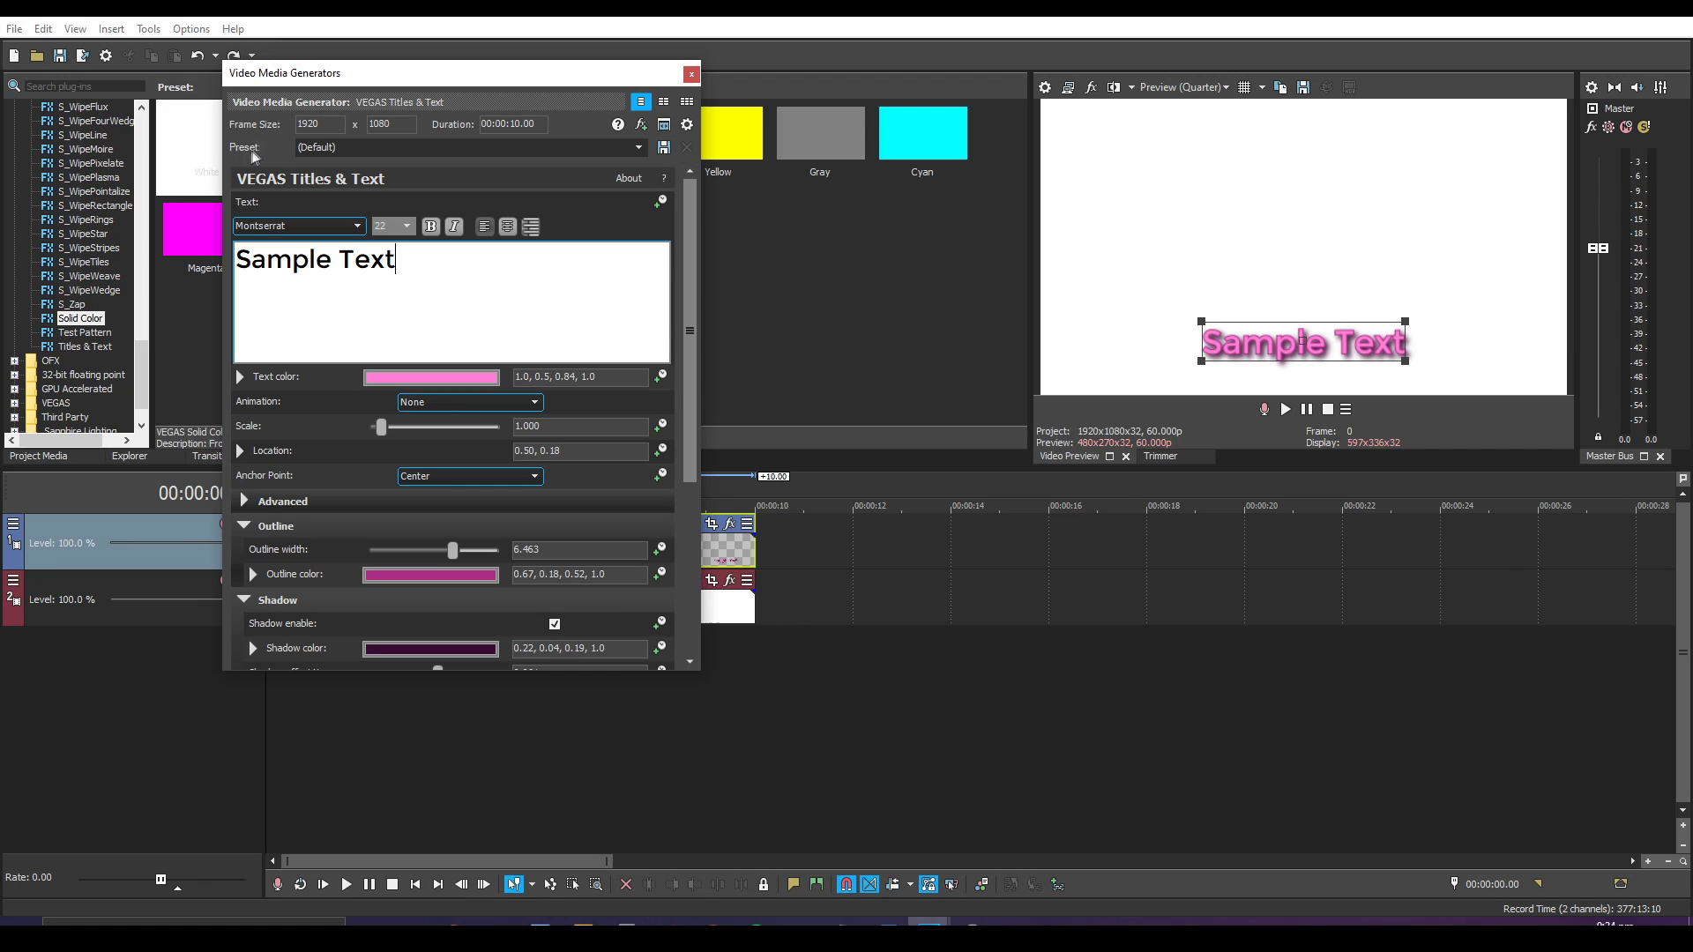
left_click(349, 148)
type("askfdhjsdkjghkds")
left_click(664, 147)
left_click(691, 74)
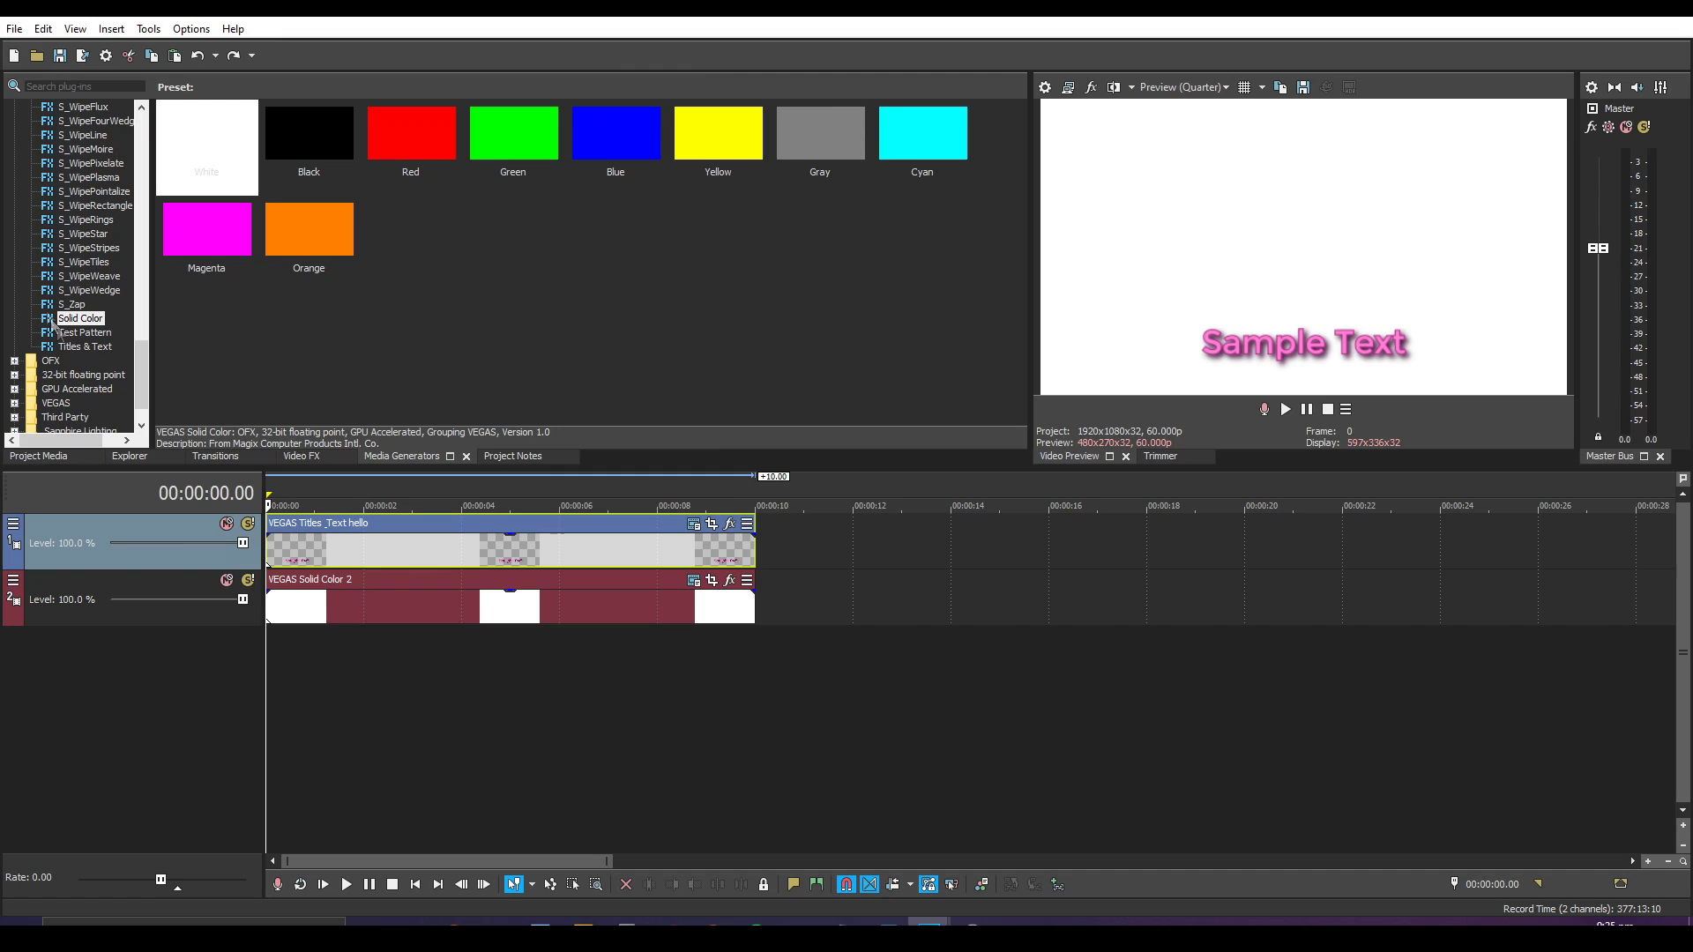
Try placing the saved "askfdhjsdkjghkds" title preset on the title track, in the empty space after the existing title.
left_click(95, 347)
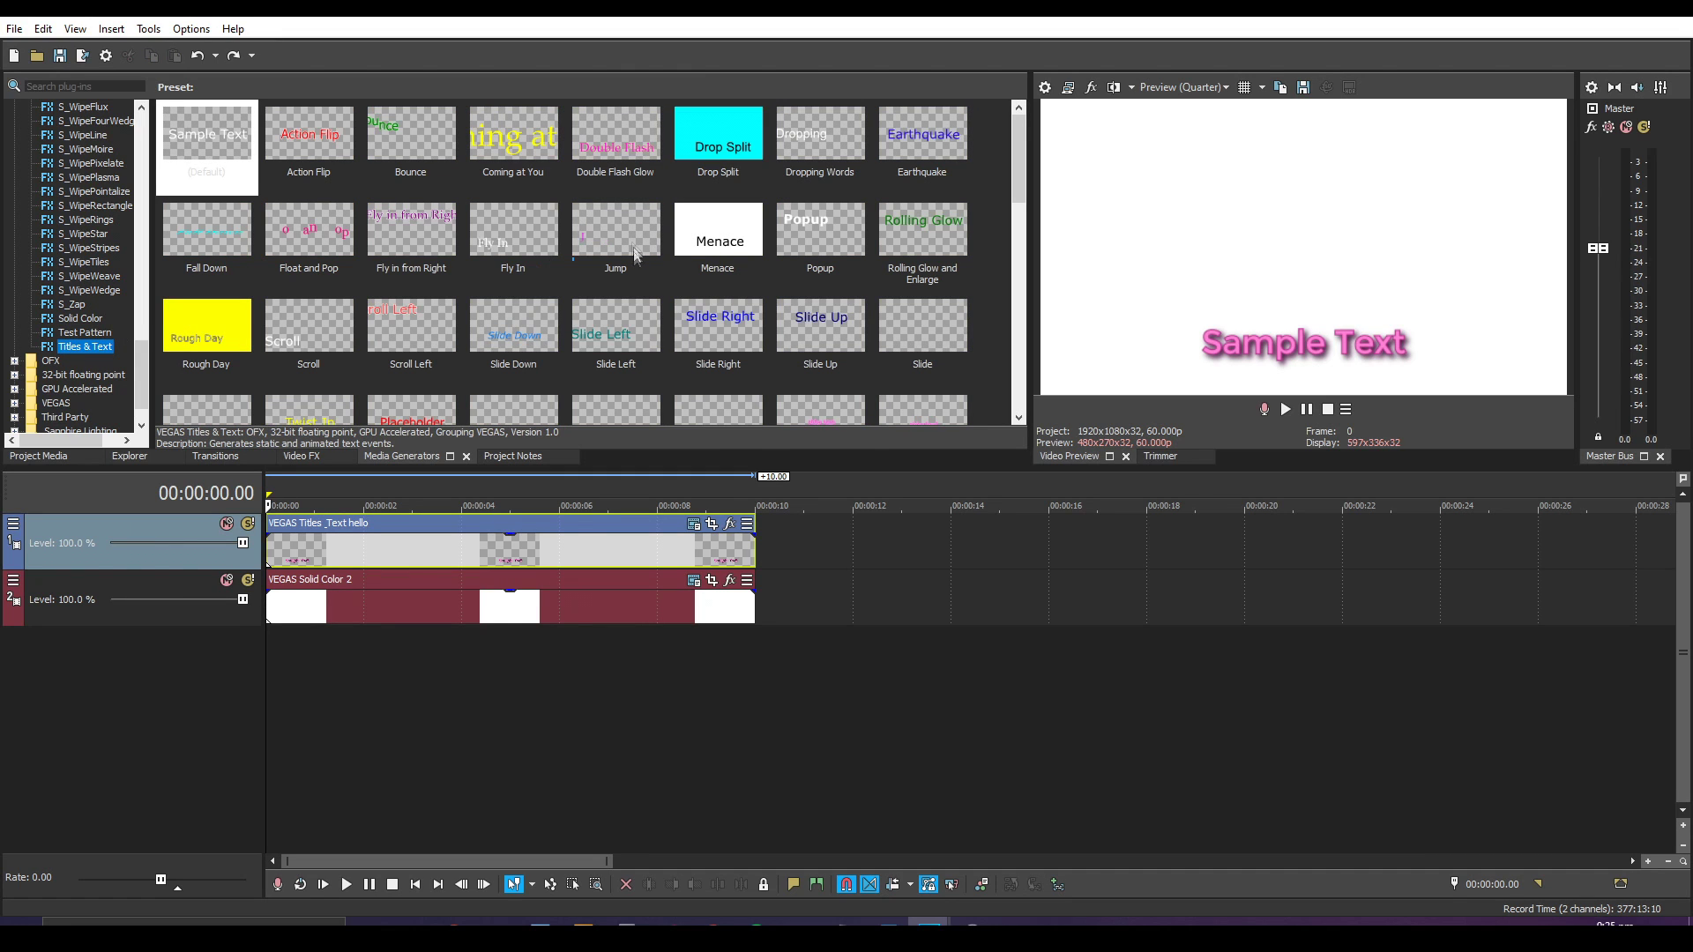
scroll(687, 233, "down", 1)
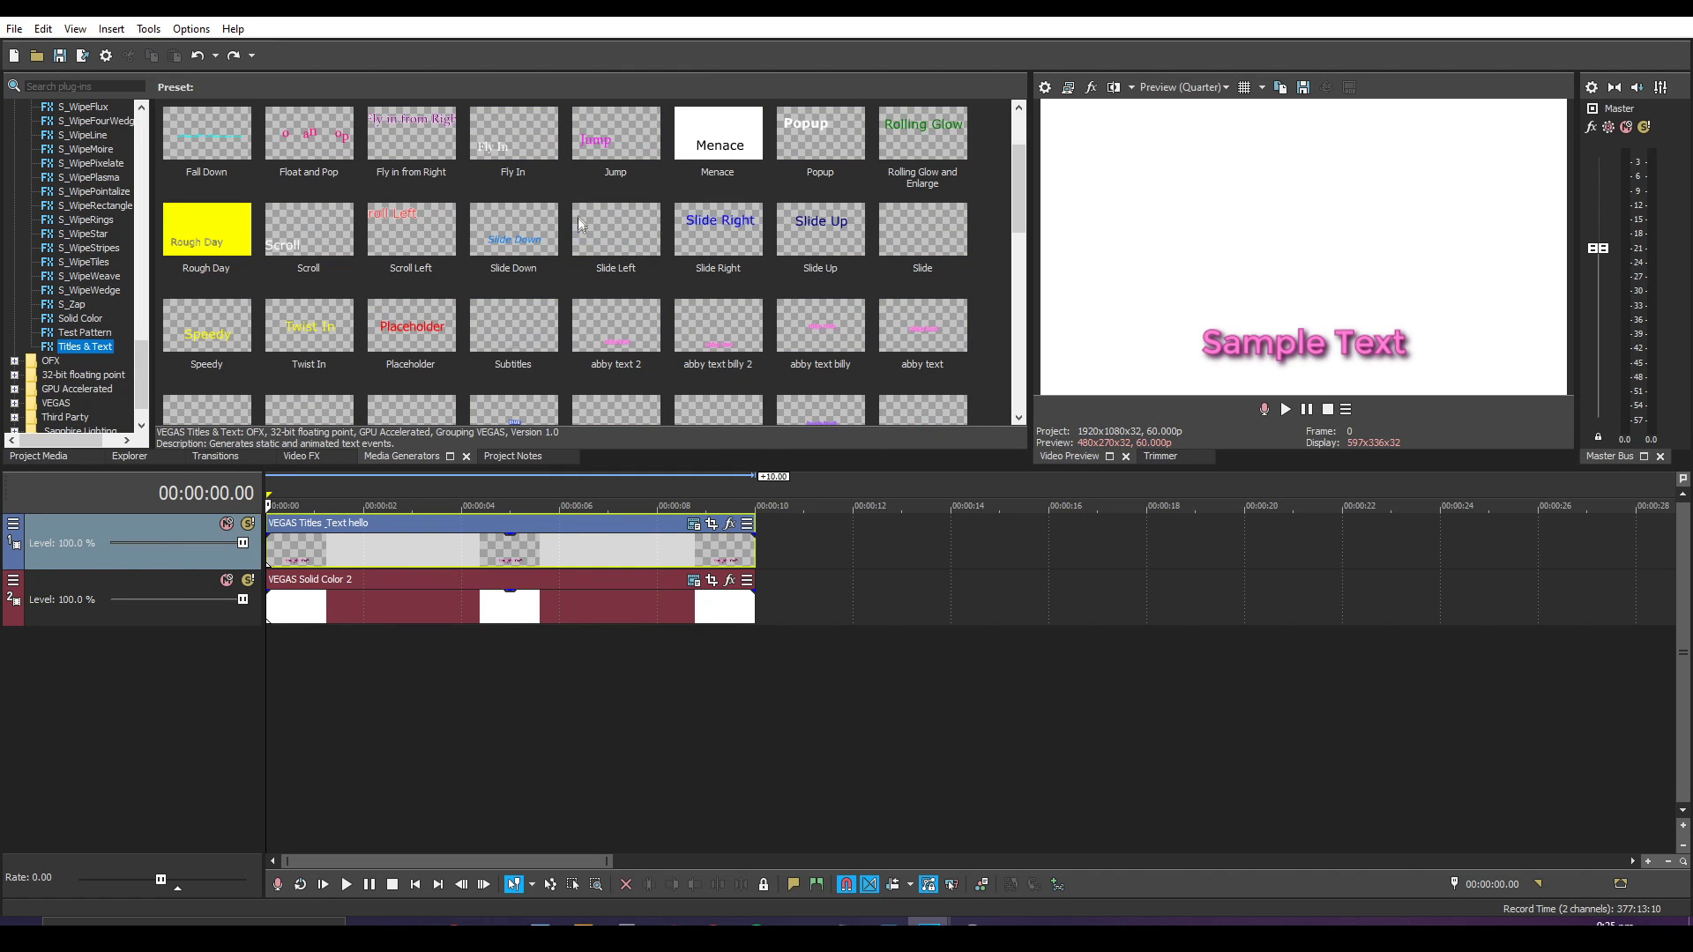
scroll(804, 250, "down", 1)
left_click_drag(311, 344, 890, 542)
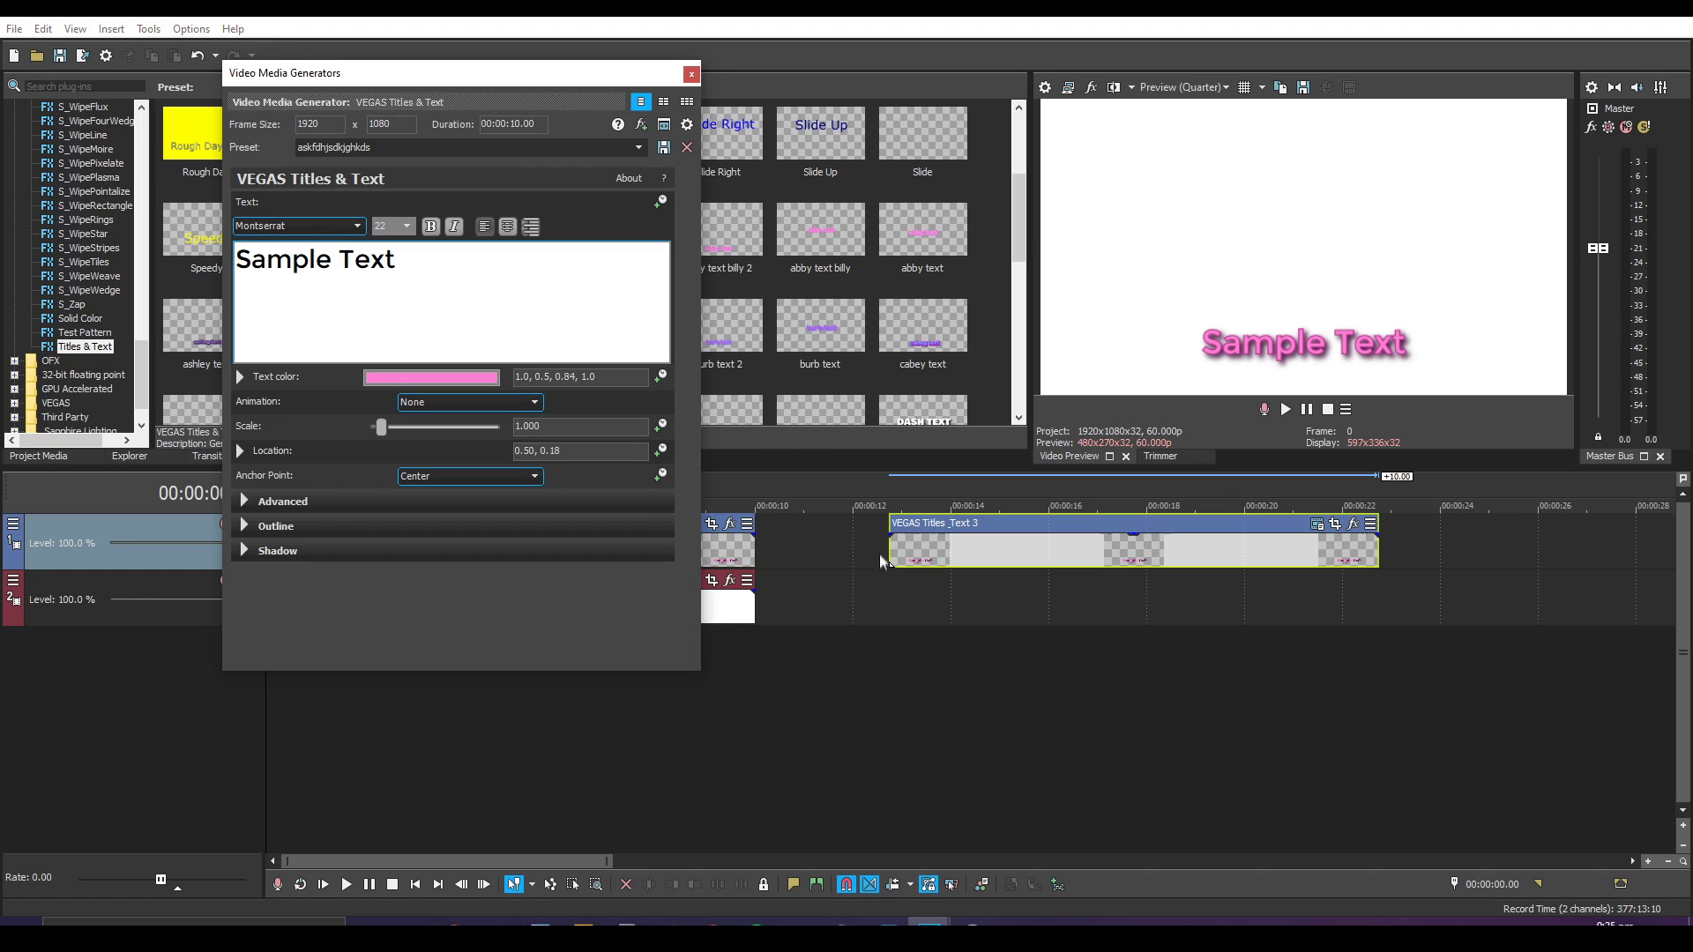
mouse_move(898, 608)
left_mouse_down()
mouse_move(933, 600)
mouse_move(877, 603)
mouse_move(995, 574)
mouse_move(879, 565)
mouse_move(894, 569)
left_mouse_up()
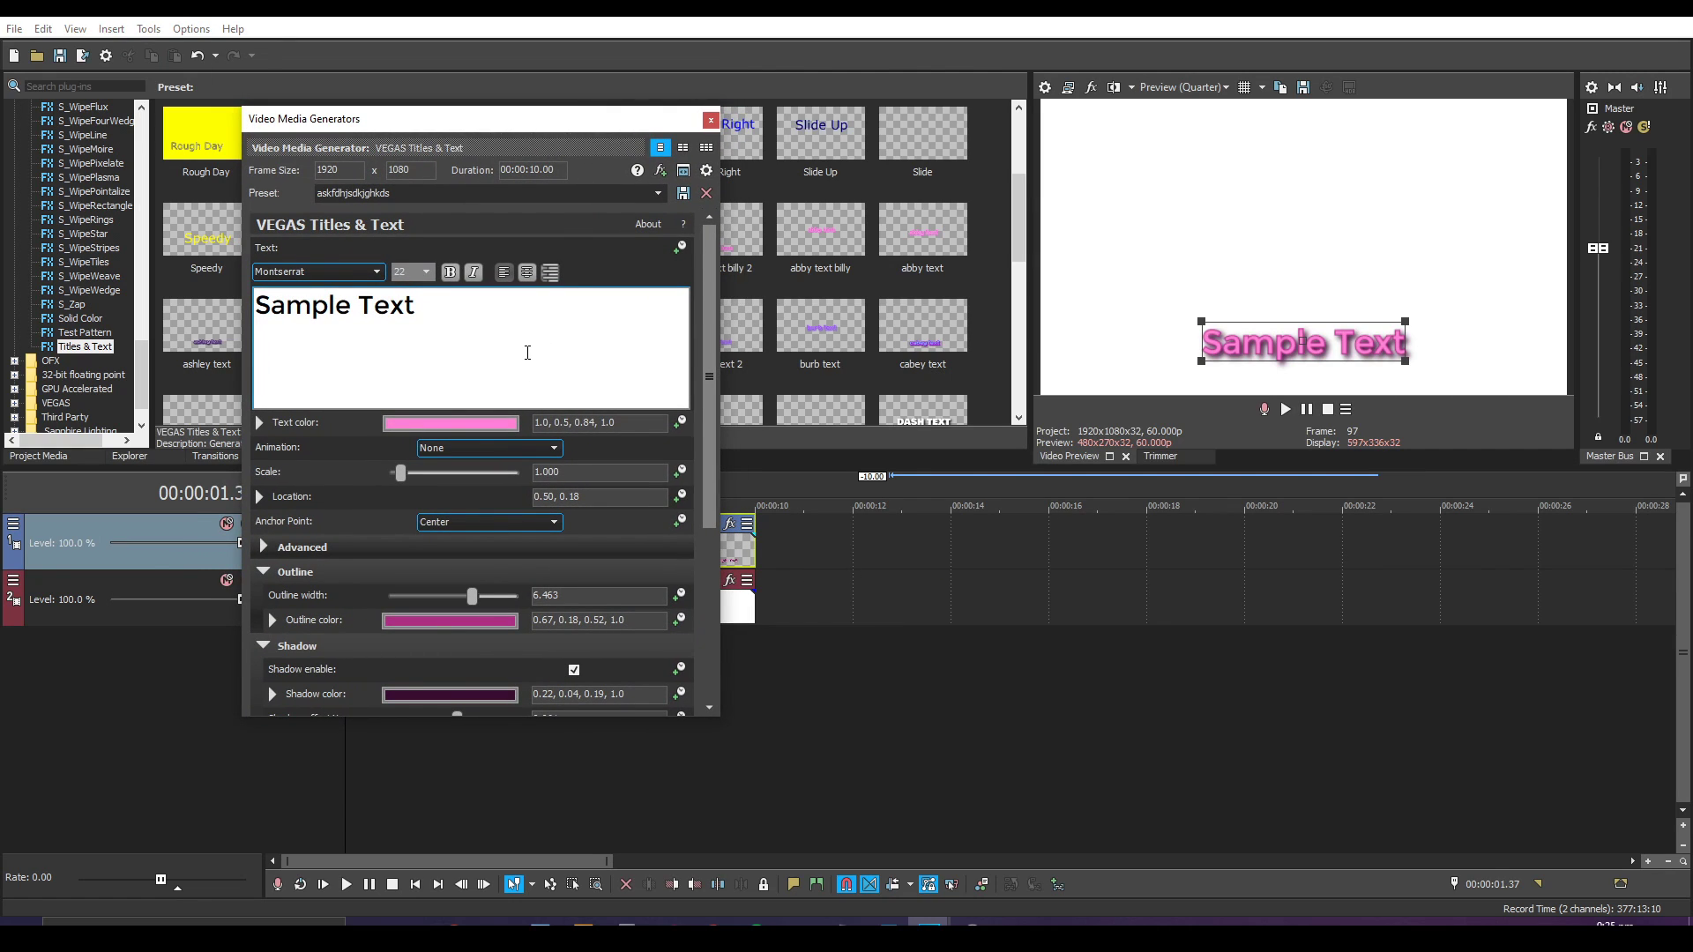
Replace the title's text with "hello" and close its generator settings.
key("ctrl+a")
type("hello")
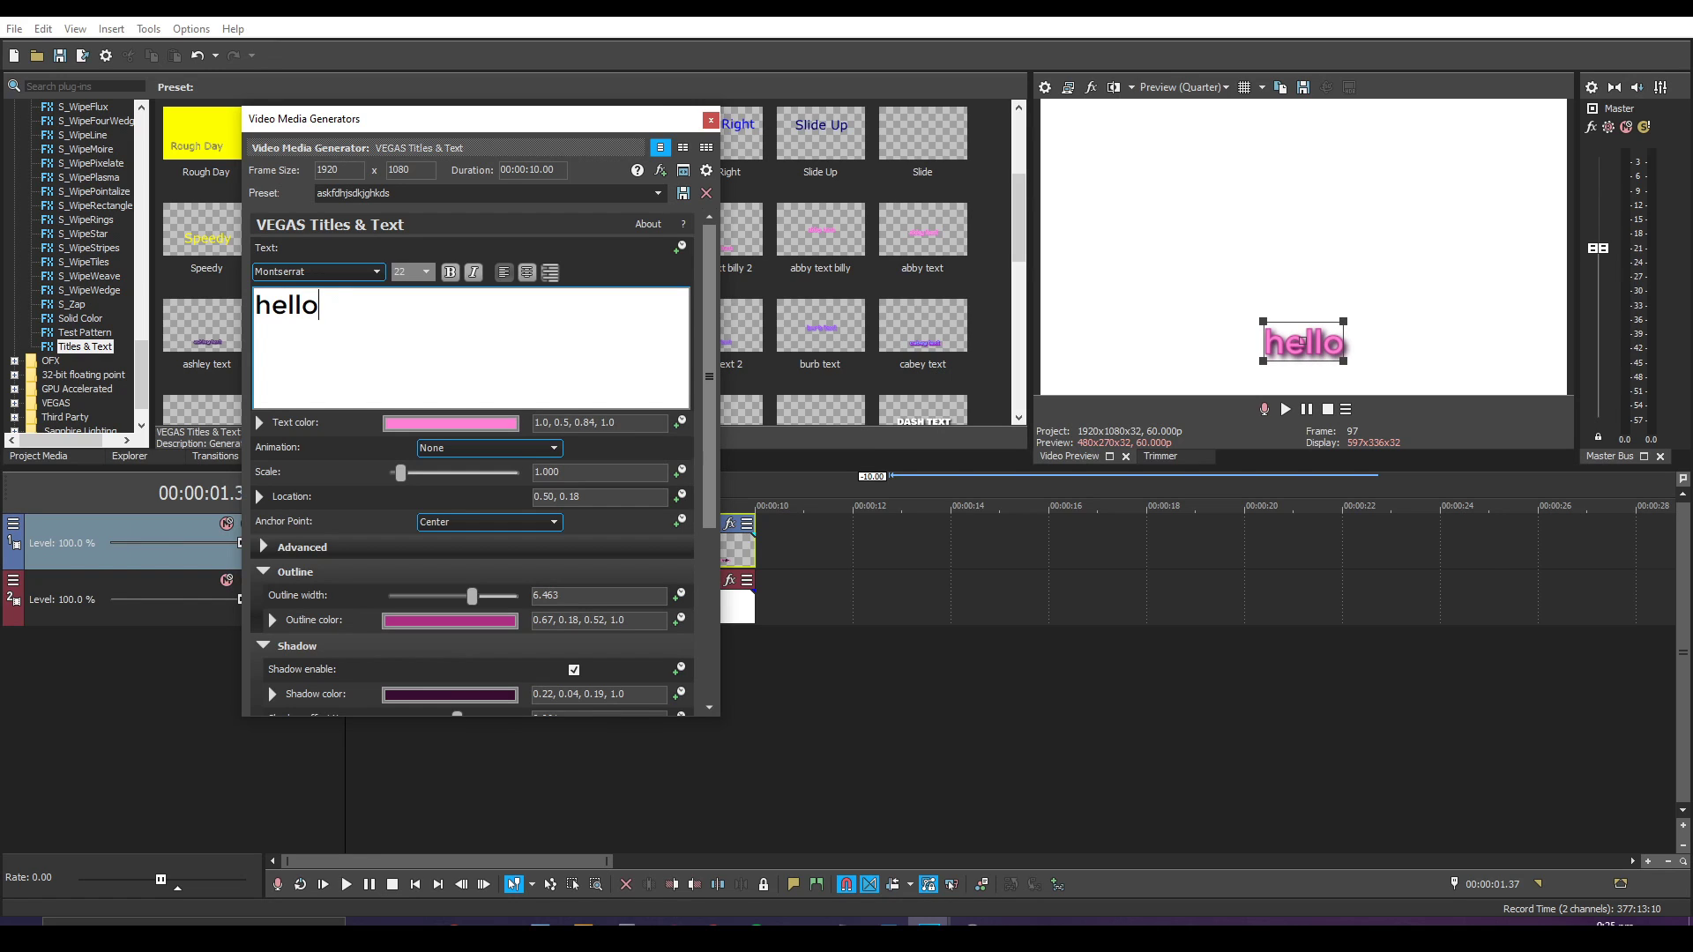
left_click(711, 120)
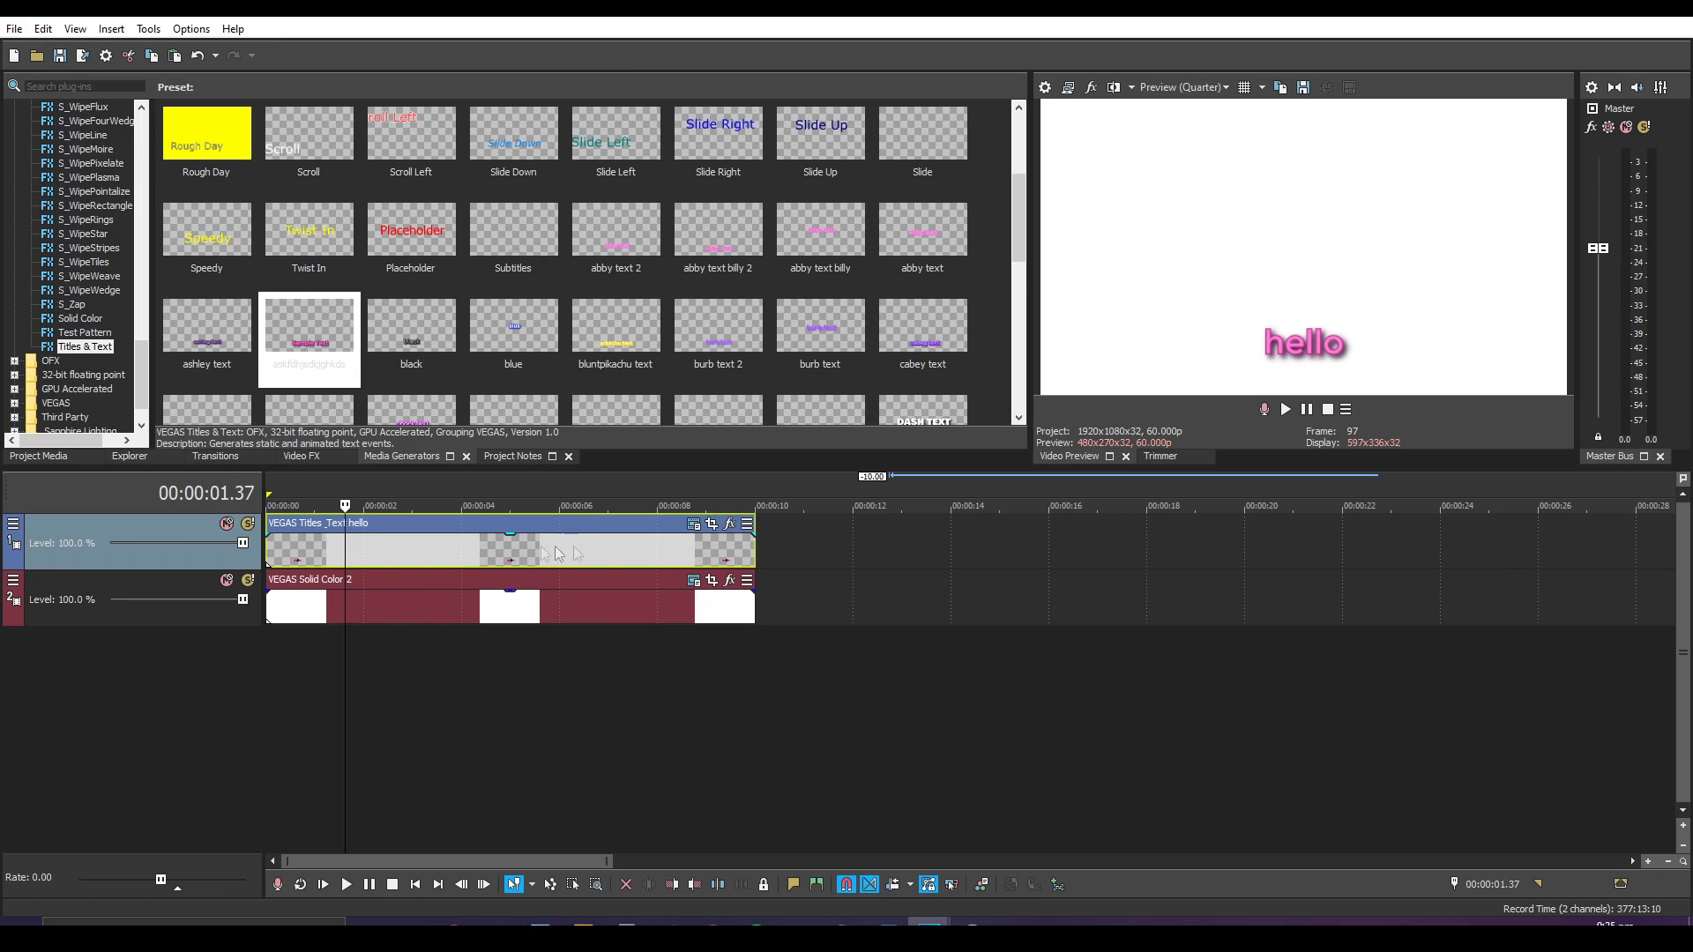
Open Event Pan/Crop for the "hello" title, with the cursor at the start of the event and Sync Cursor enabled.
left_click(711, 524)
left_click_drag(485, 168, 669, 145)
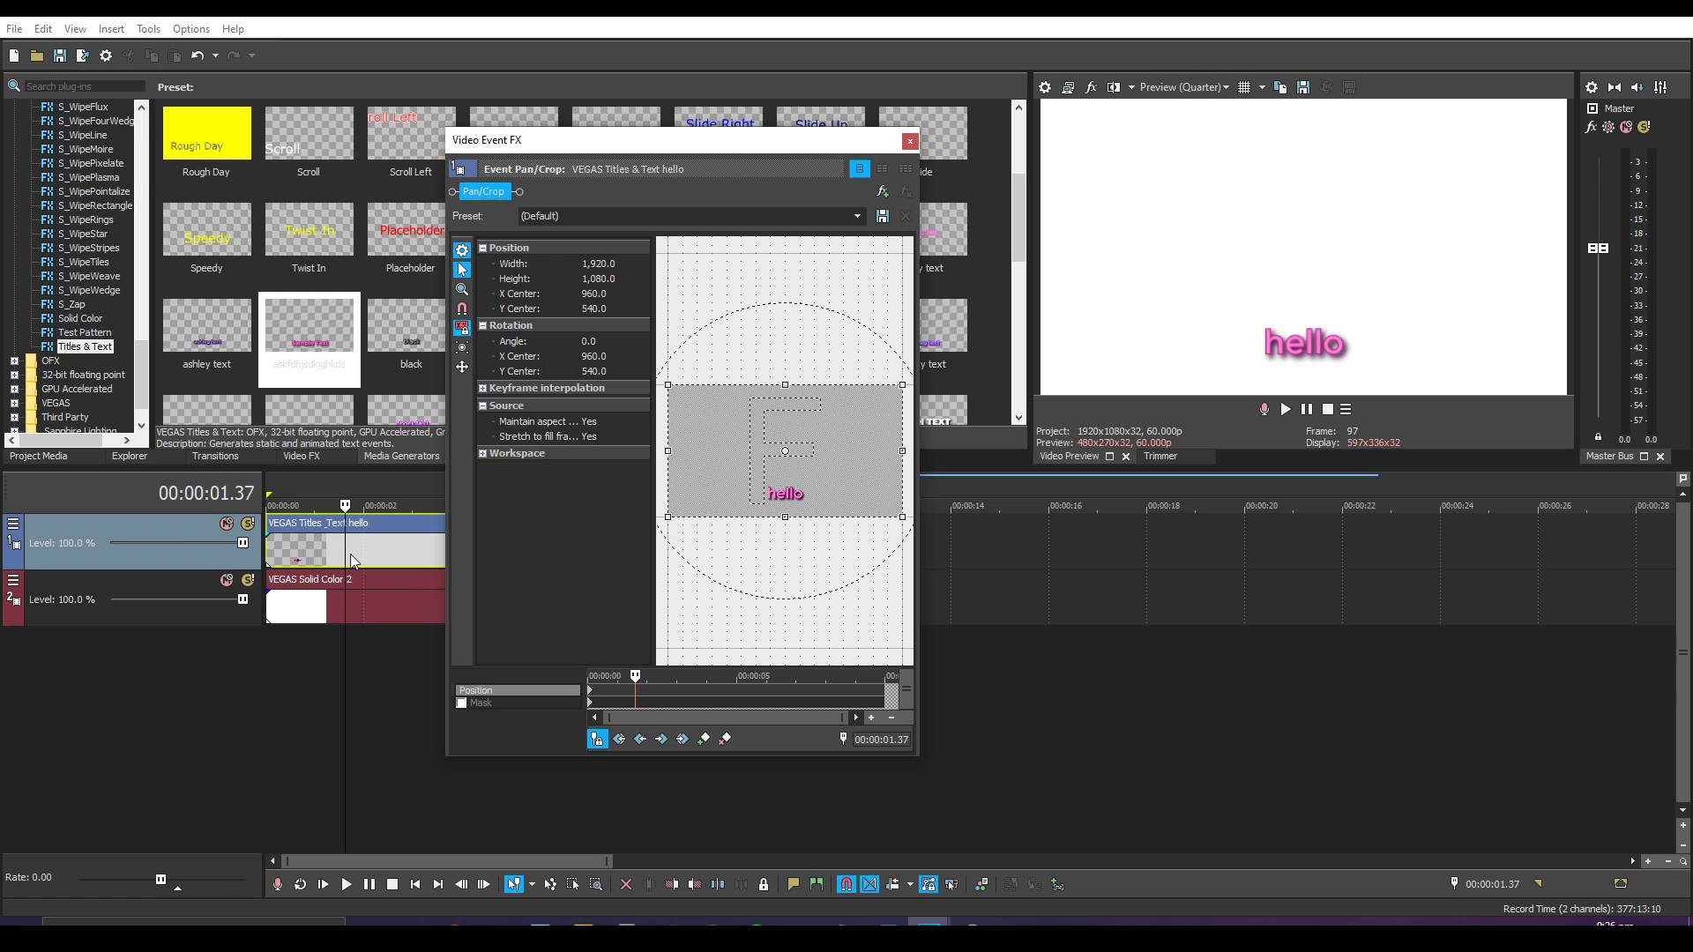
left_click_drag(345, 552, 268, 546)
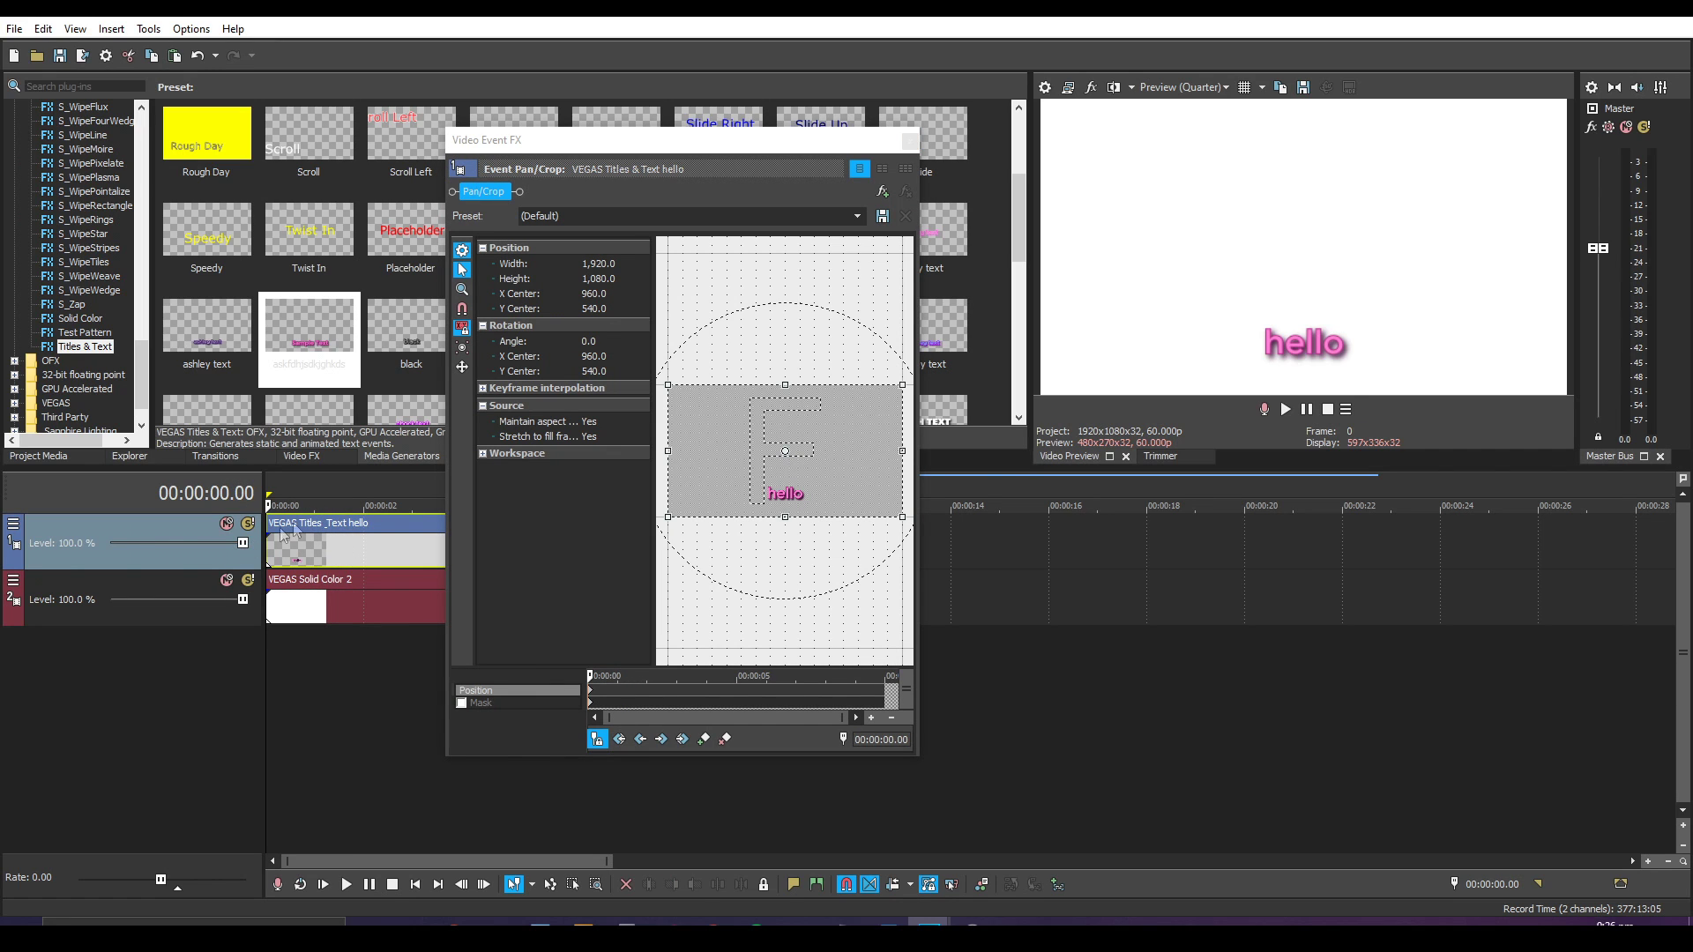
left_click_drag(587, 149, 450, 101)
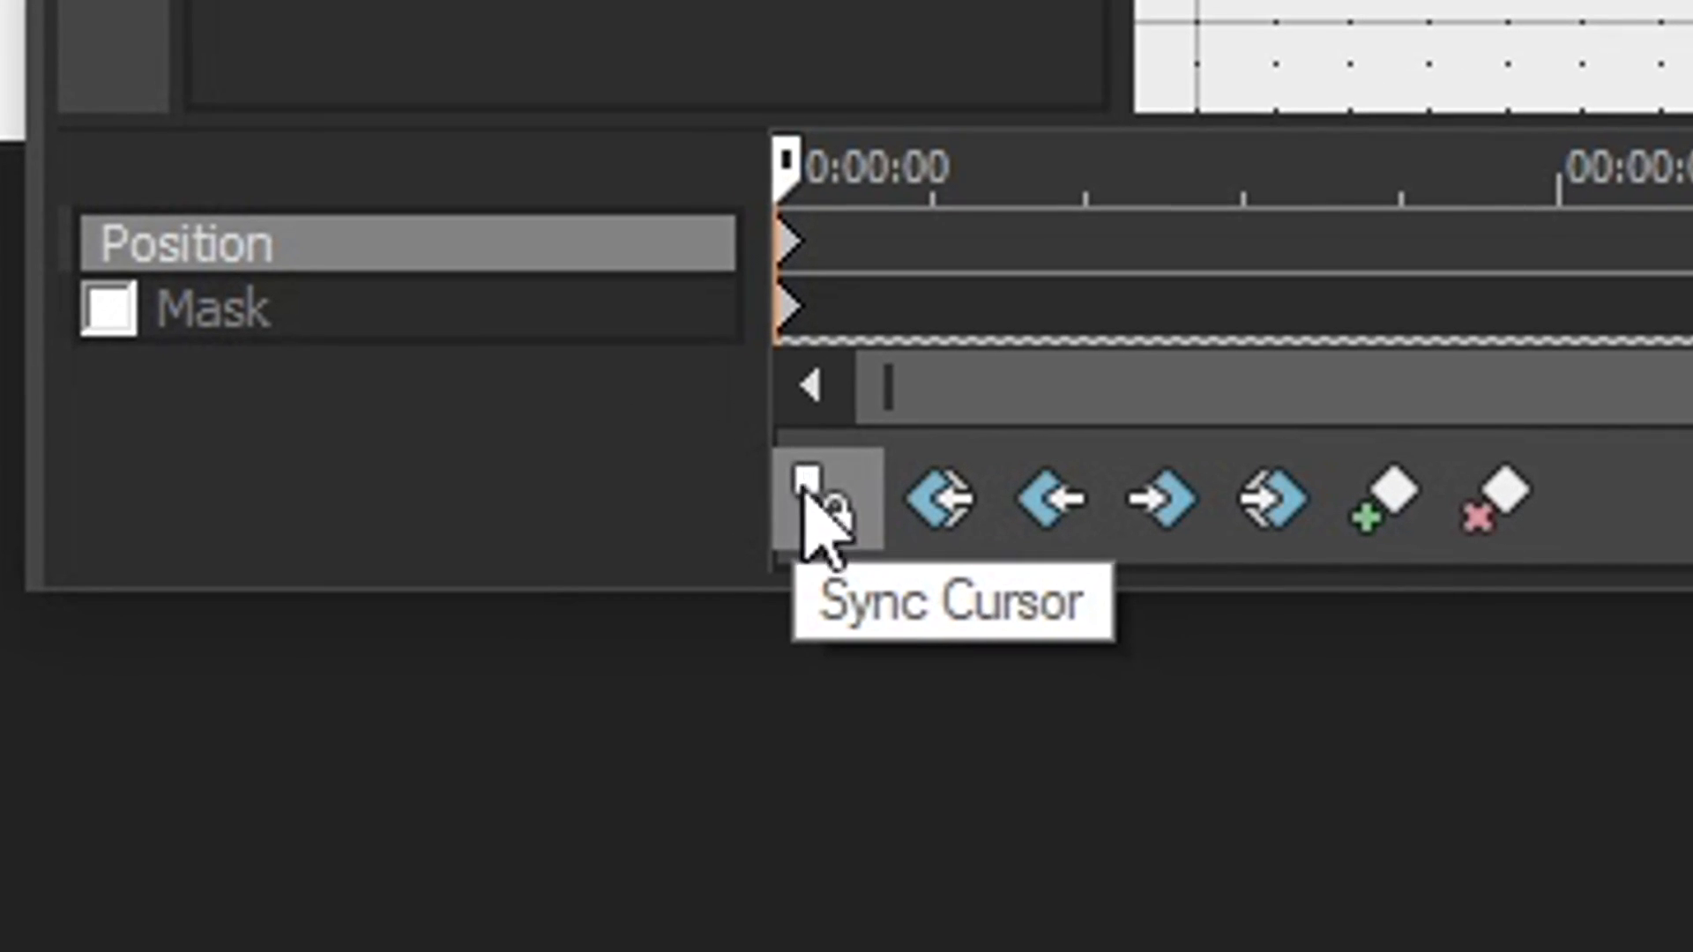
left_click(809, 498)
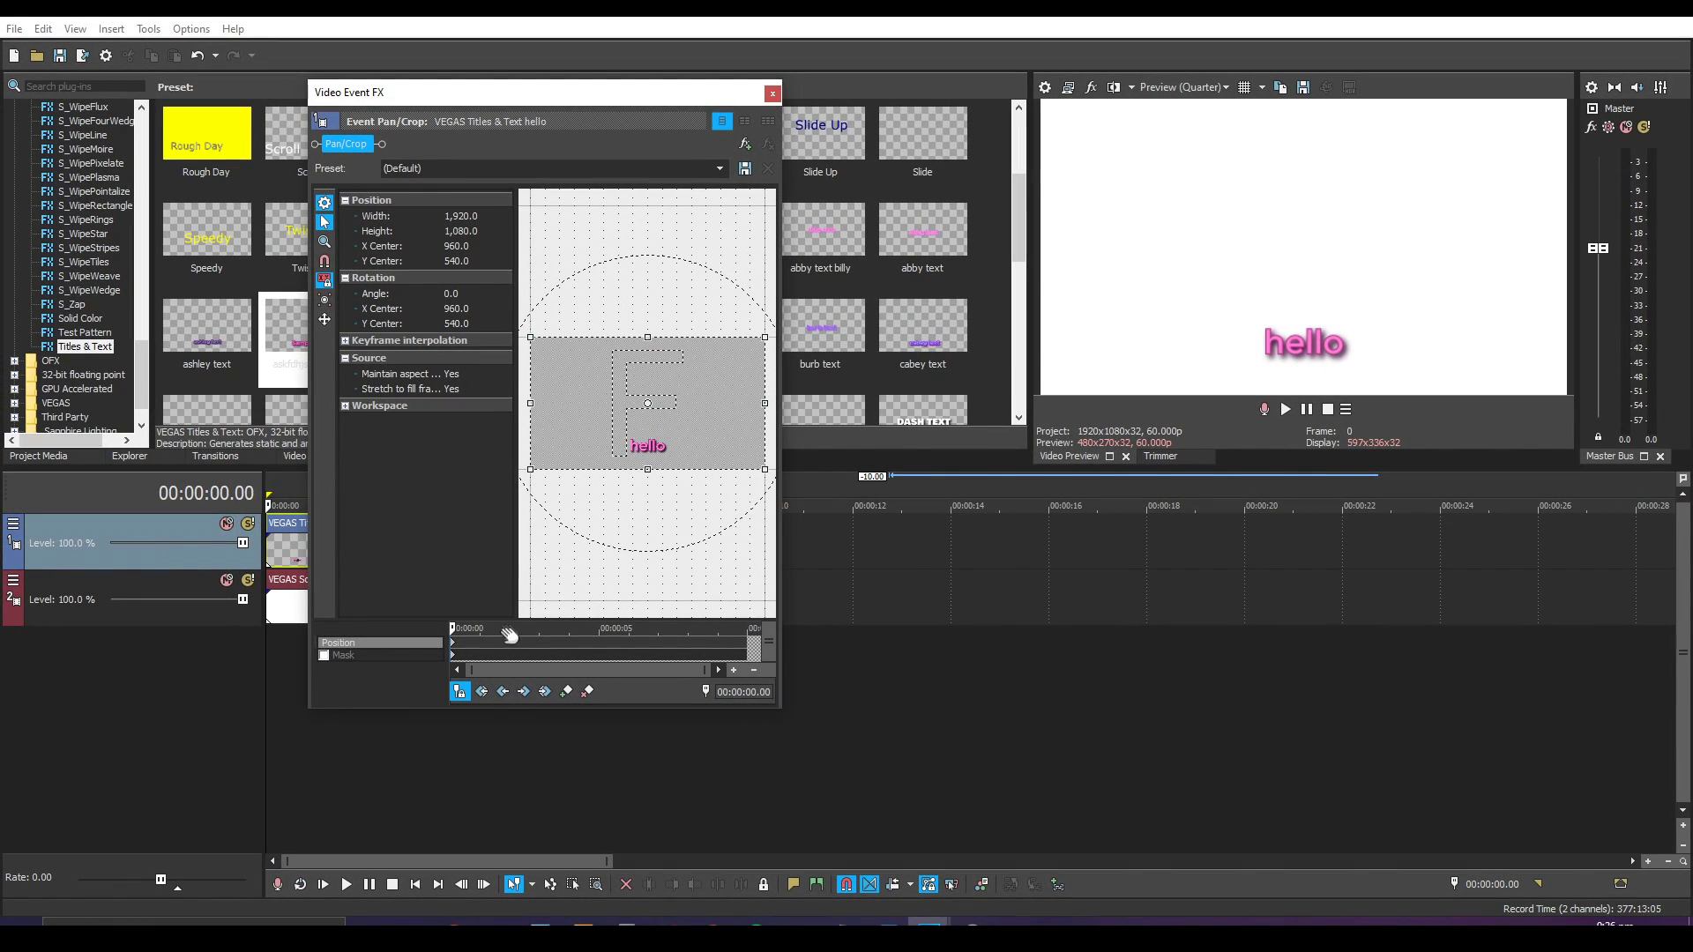
key("space")
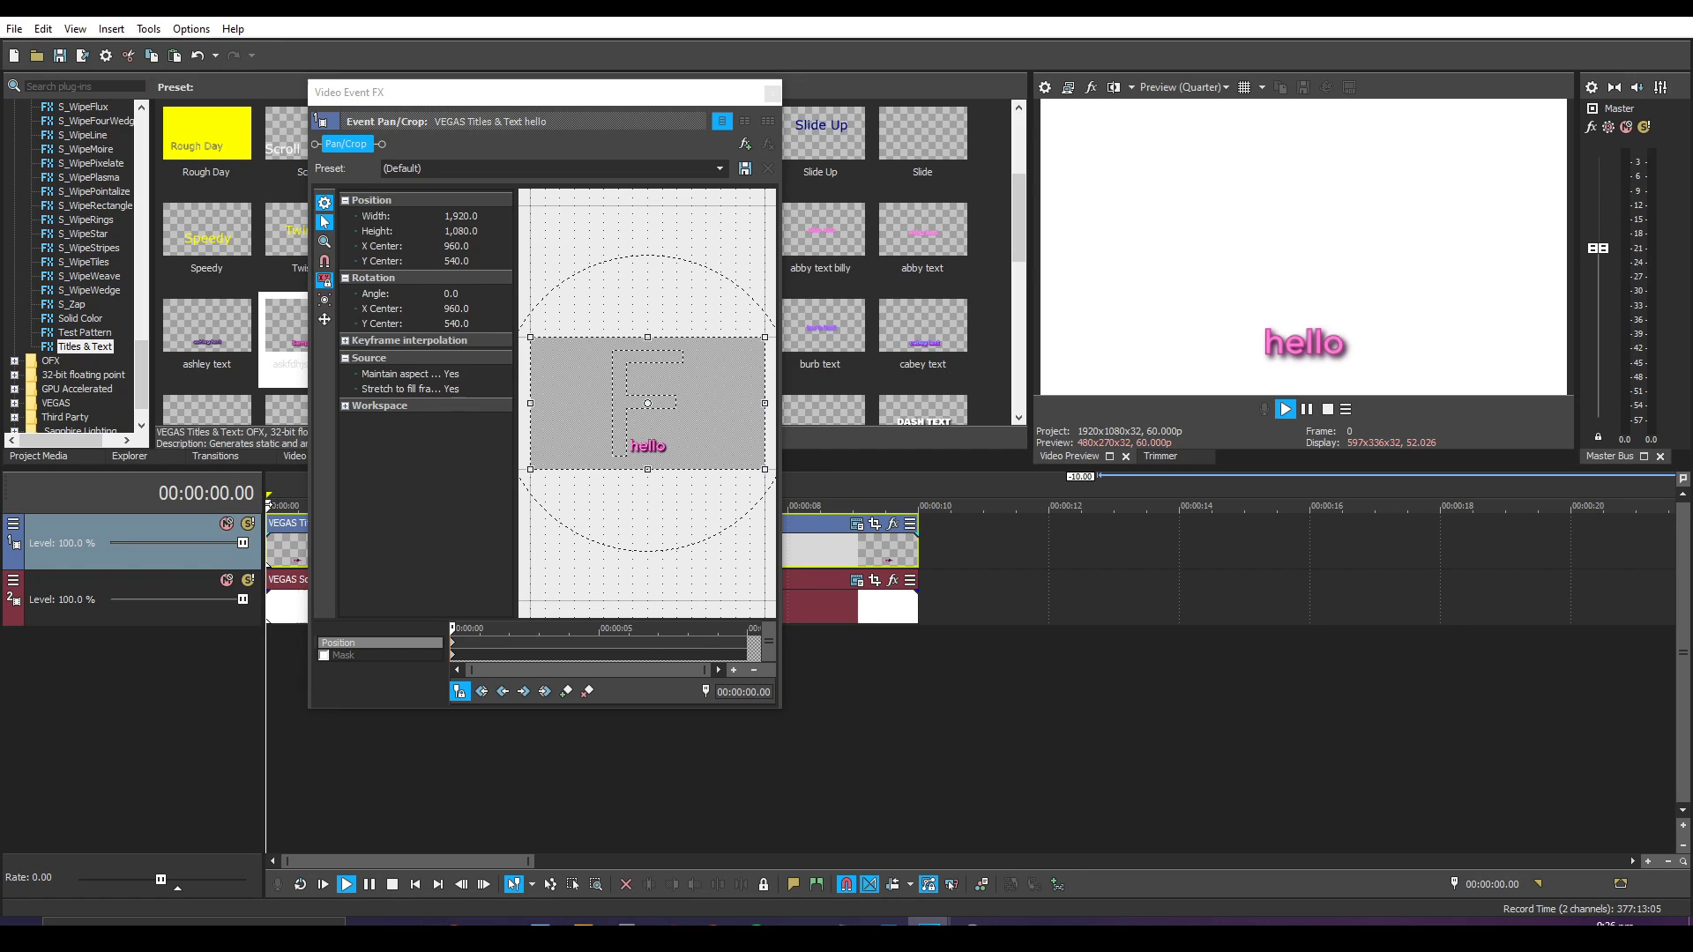
key("space")
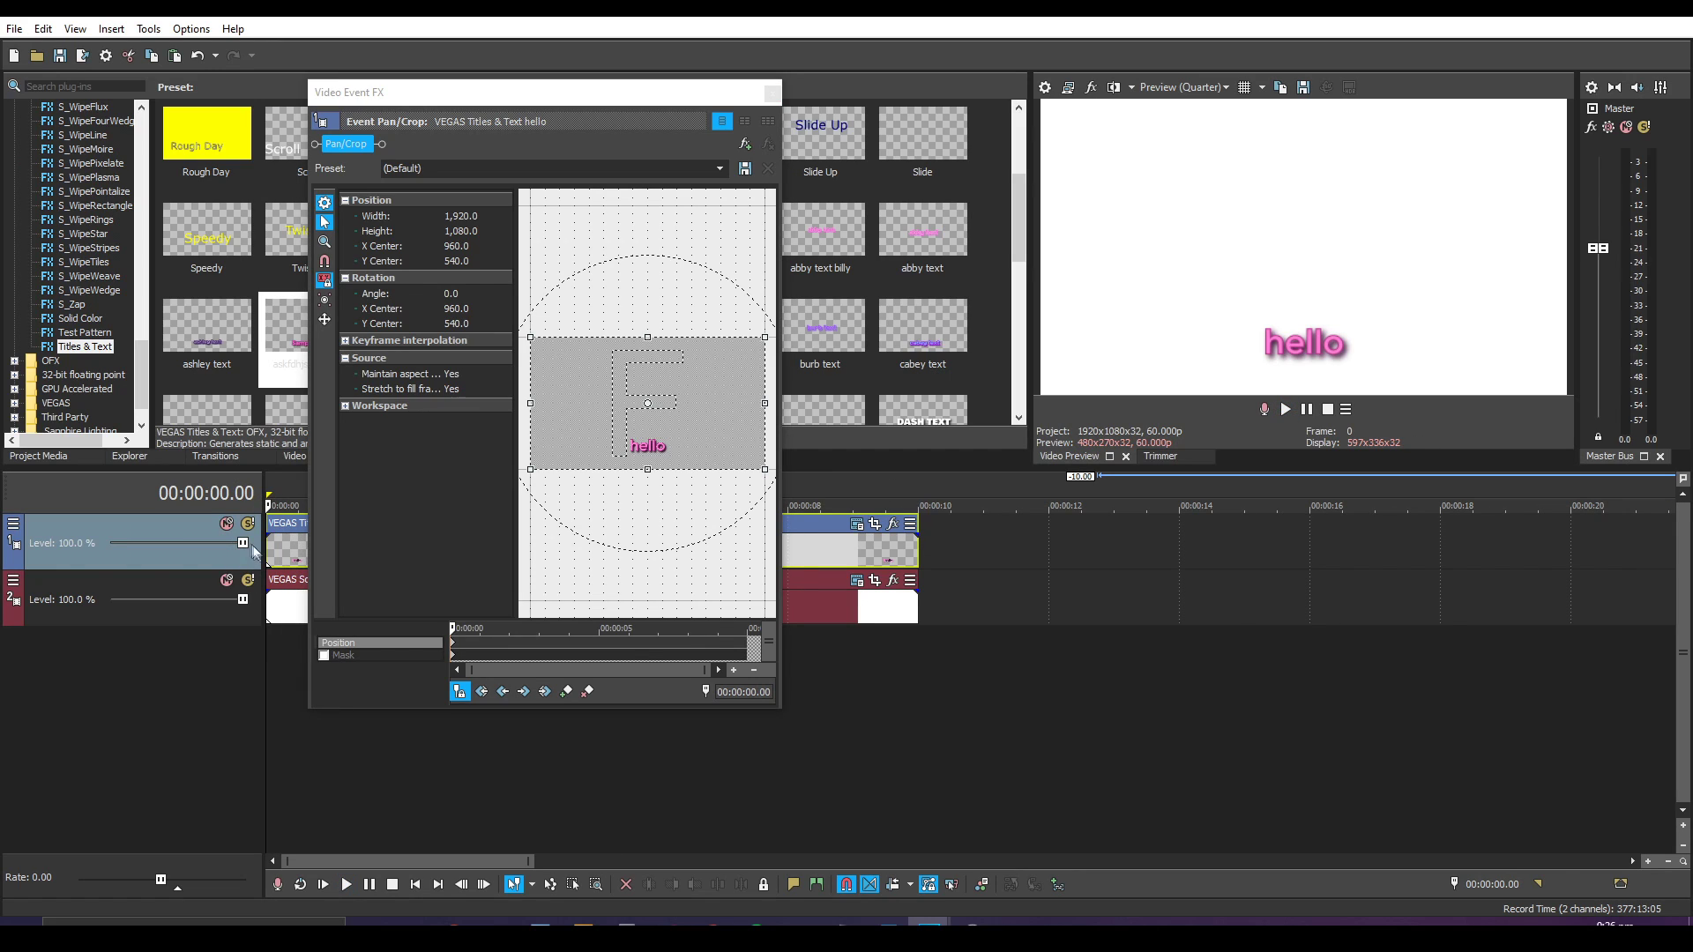
Restrict Pan/Crop movement to the Y axis and undo the test move of the frame.
left_click(325, 322)
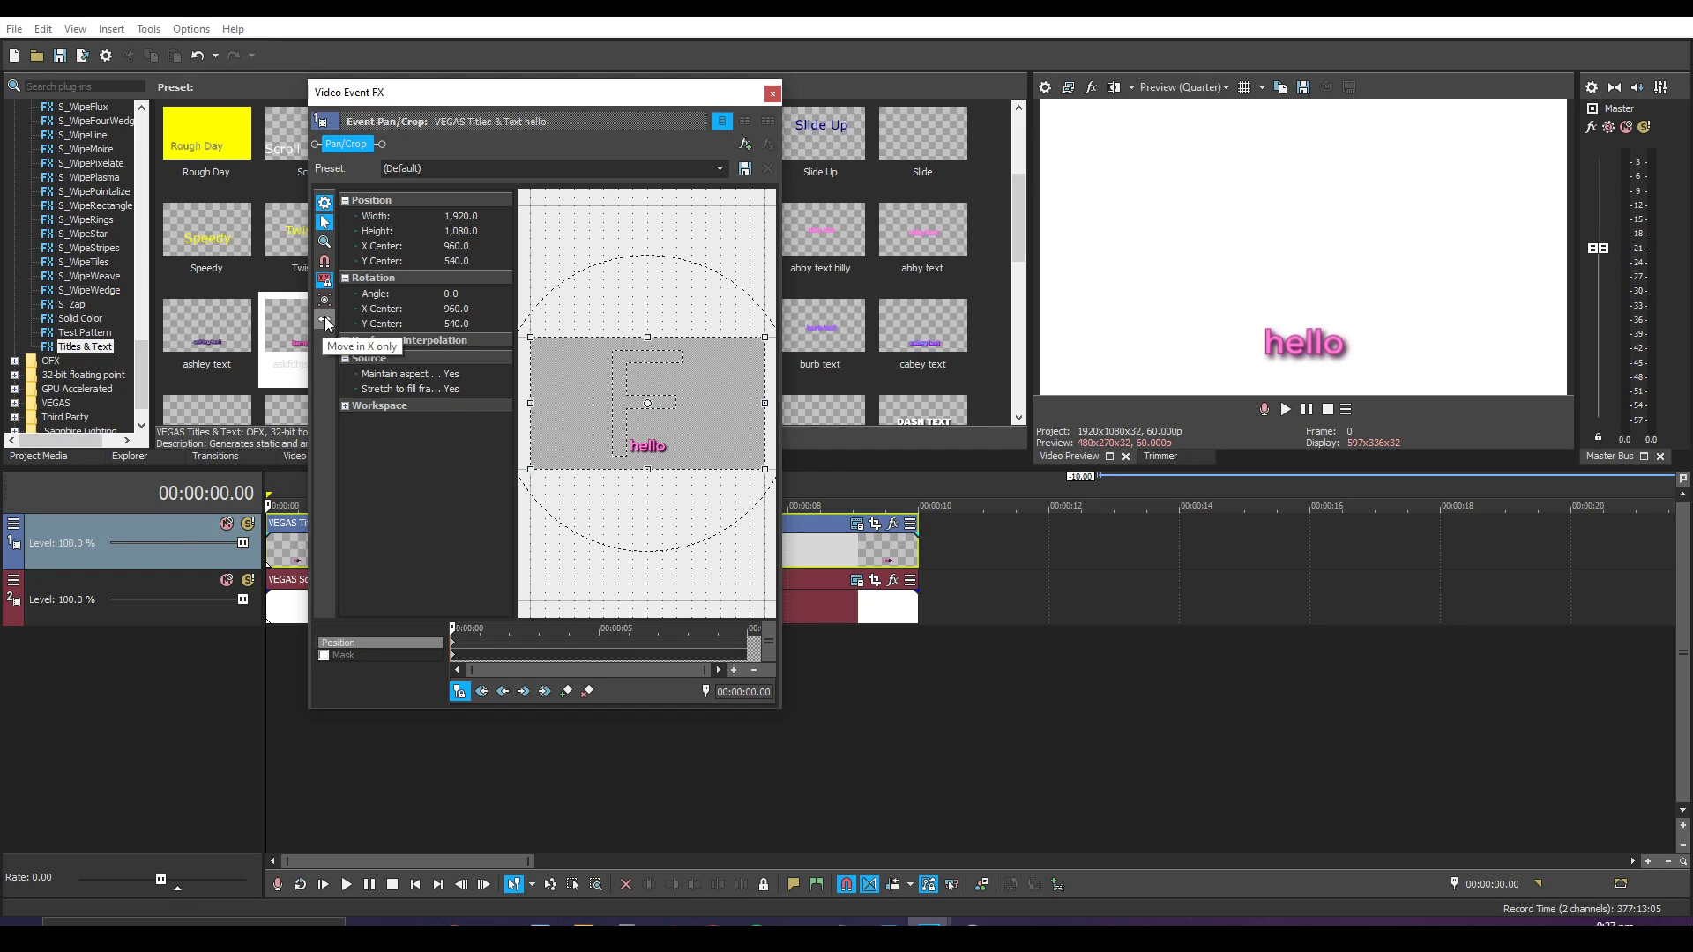
left_click(325, 321)
left_click_drag(564, 388, 632, 431)
key("ctrl+z")
mouse_move(698, 408)
left_mouse_down()
mouse_move(703, 371)
mouse_move(690, 407)
left_mouse_up()
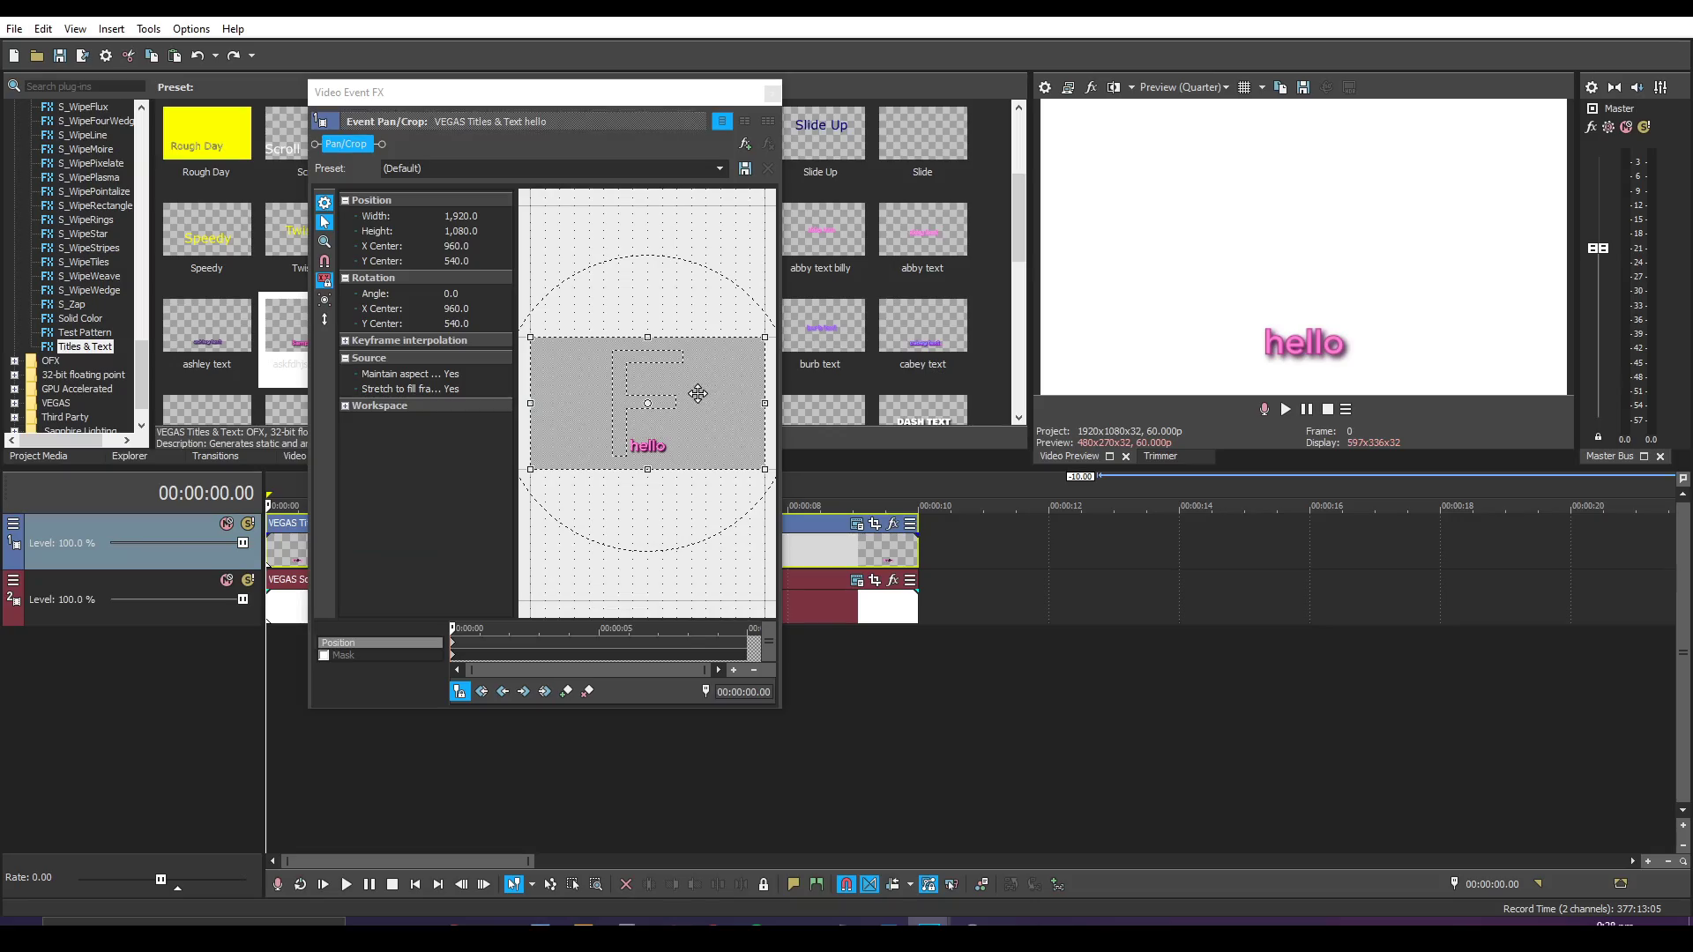
Move the Pan/Crop frame vertically to a Y center of about 453.2 so the title sits lower in the picture.
left_click_drag(700, 399, 705, 367)
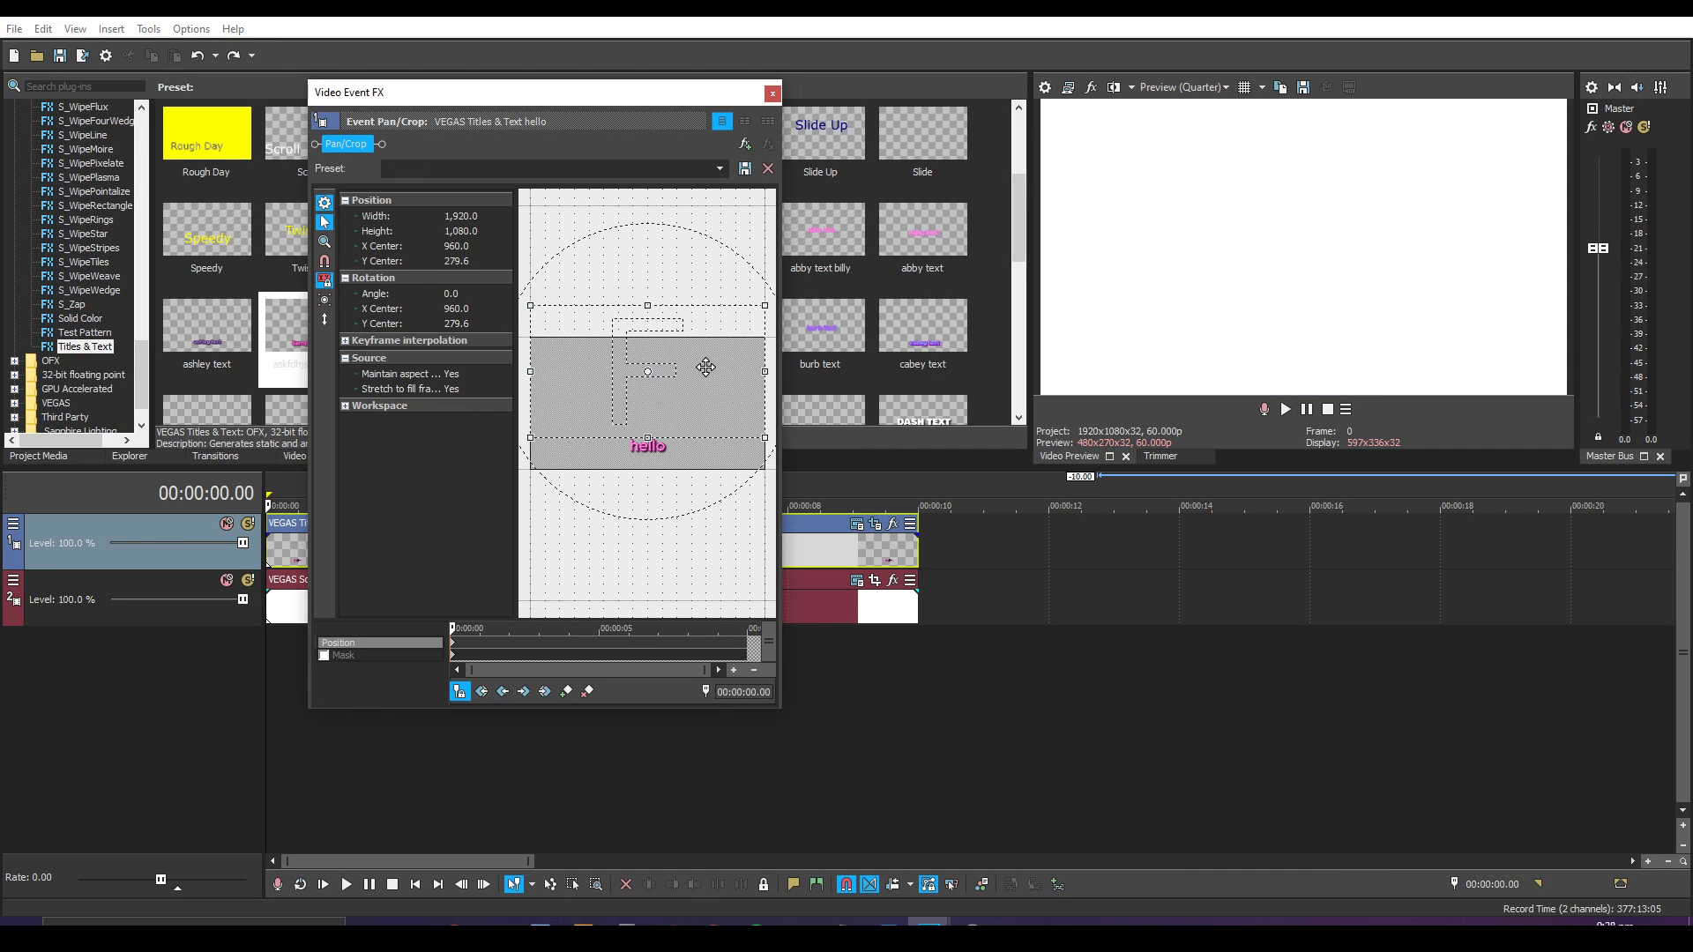
left_click_drag(705, 367, 708, 388)
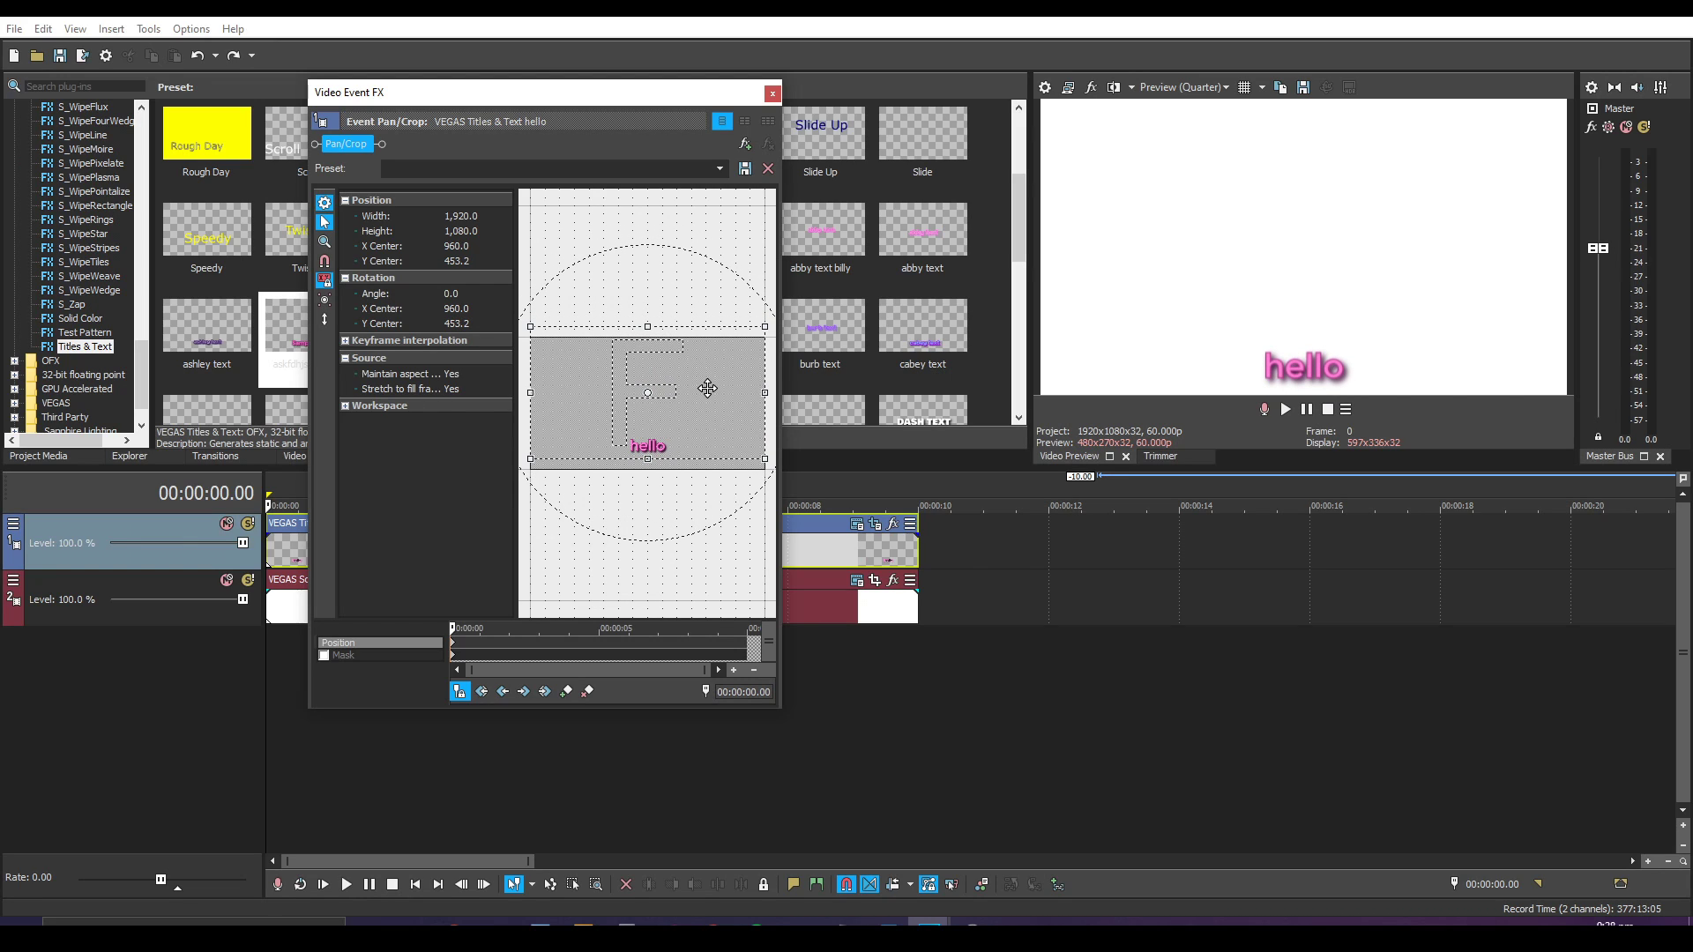
mouse_move(708, 388)
left_mouse_down()
mouse_move(706, 366)
mouse_move(712, 385)
left_mouse_up()
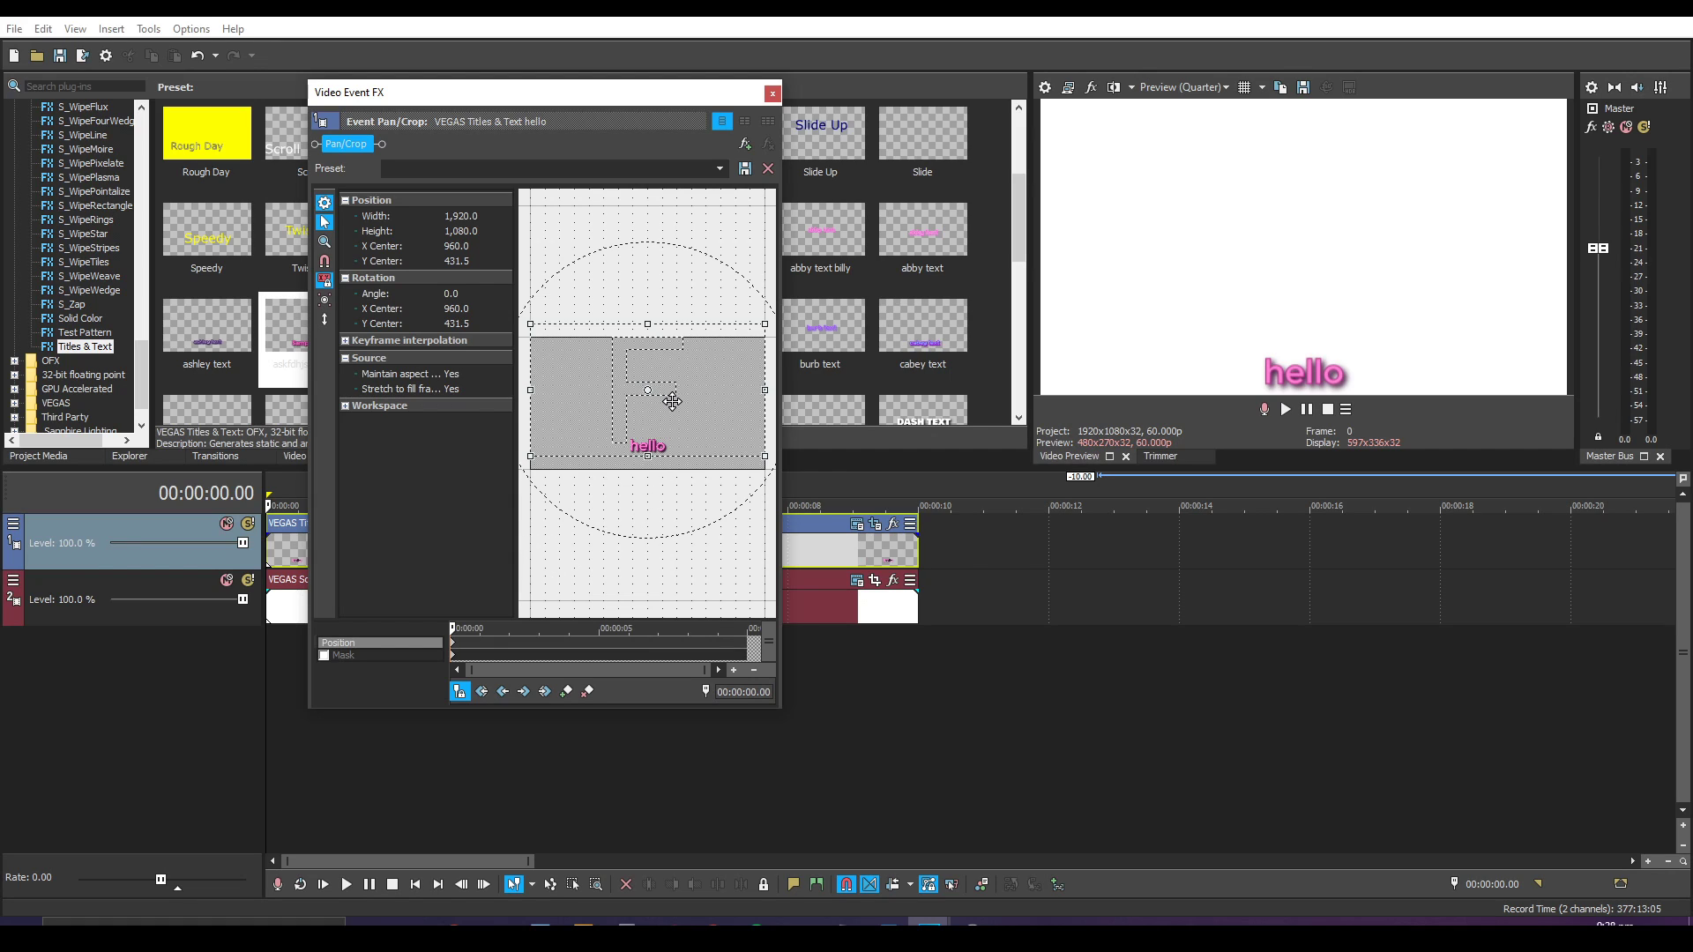
left_click_drag(670, 401, 676, 403)
Place the Pan/Crop cursor 10 frames after the first position keyframe, at 00:00:00.10.
left_click(454, 648)
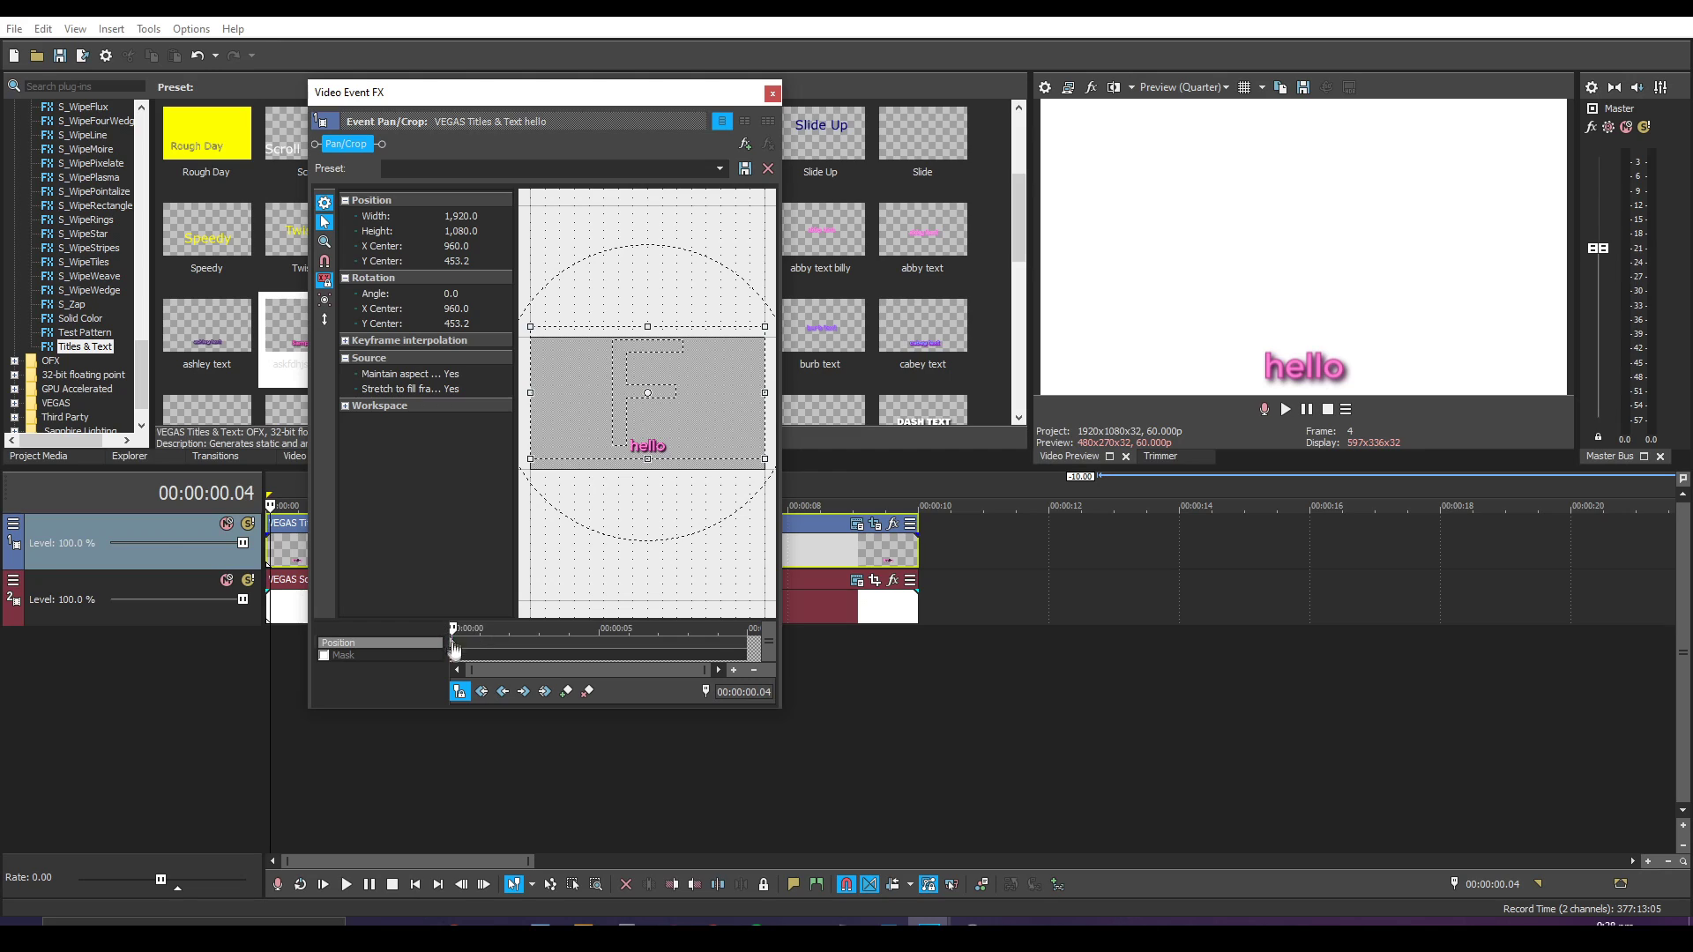
scroll(463, 652, "up", 2)
left_click(452, 650)
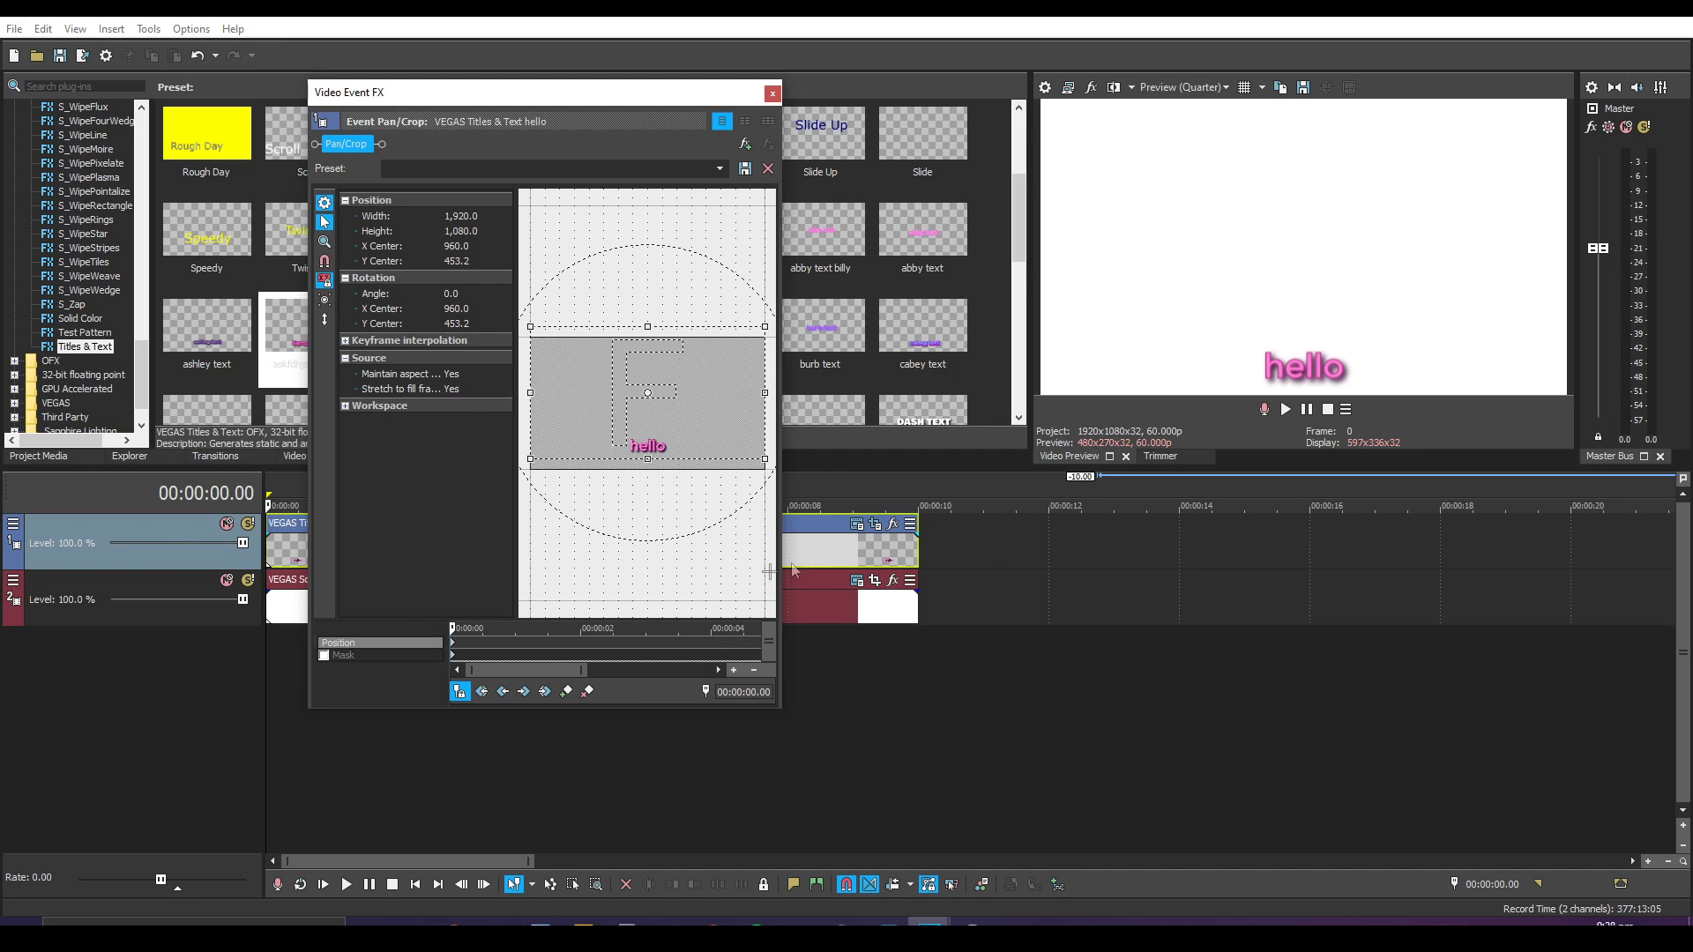
key("alt+Right")
key("alt+Right")
key("alt+Right")
key("alt+Right")
key("alt+Right")
key("alt+Right")
key("alt+Right")
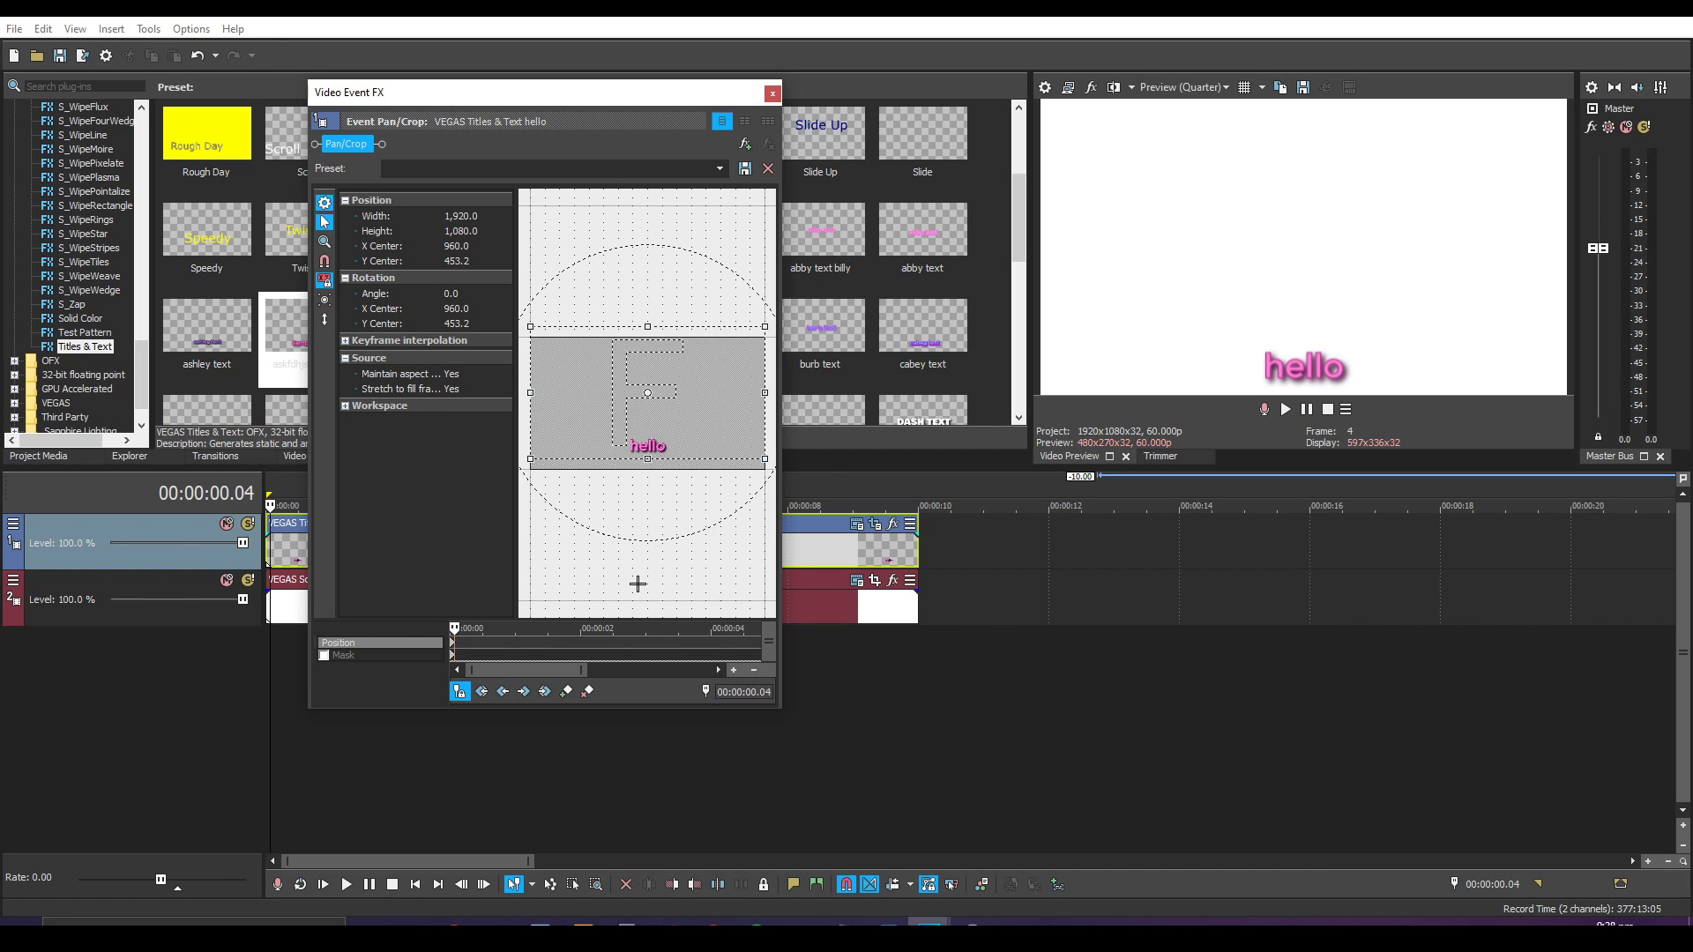
key("alt+Right")
key("alt+Right")
key("alt+Right")
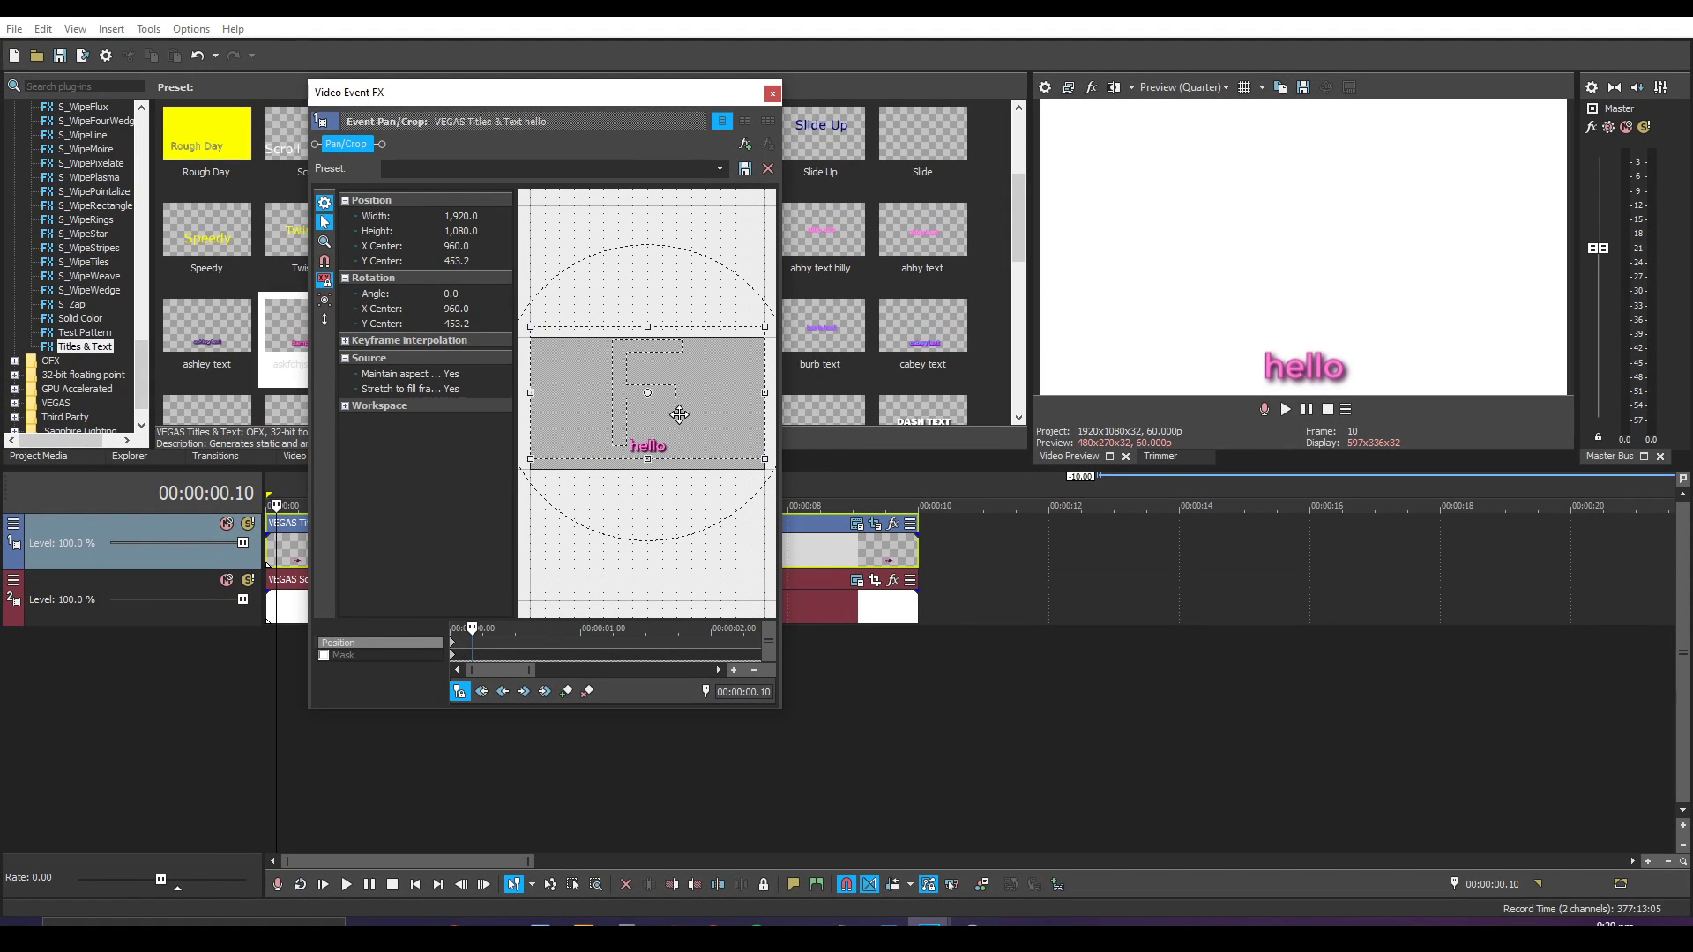
Restore the Pan/Crop frame at this time and shift it vertically to a Y center of about 568.9.
right_click(680, 420)
left_click(716, 430)
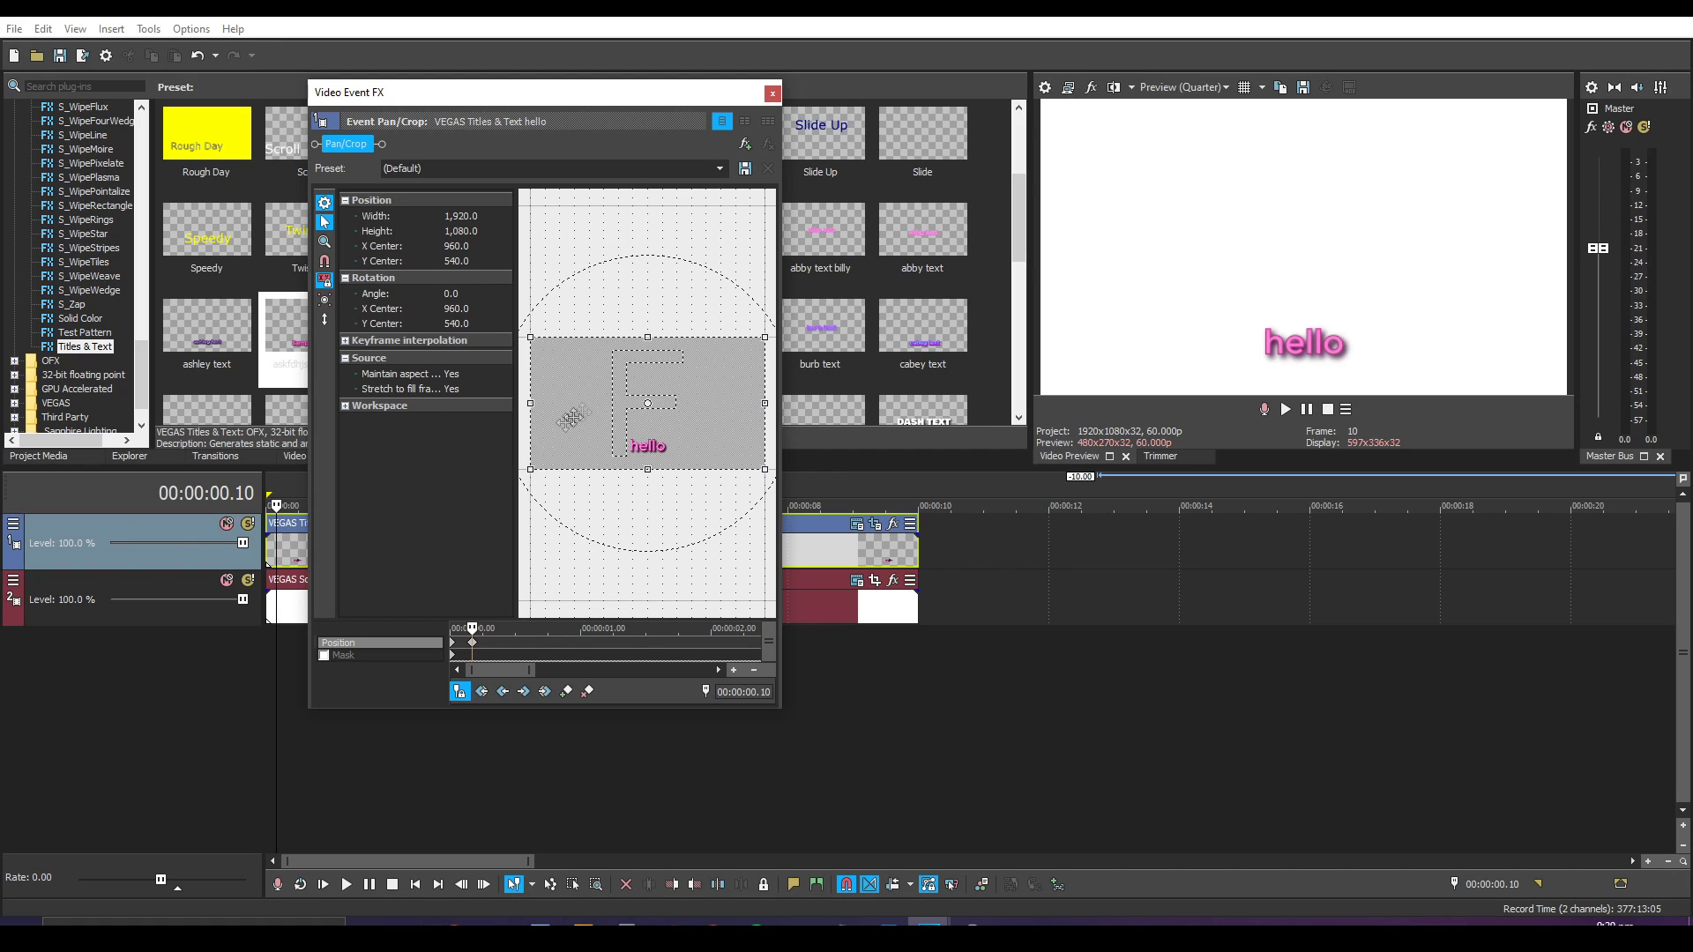
left_click_drag(732, 428, 732, 430)
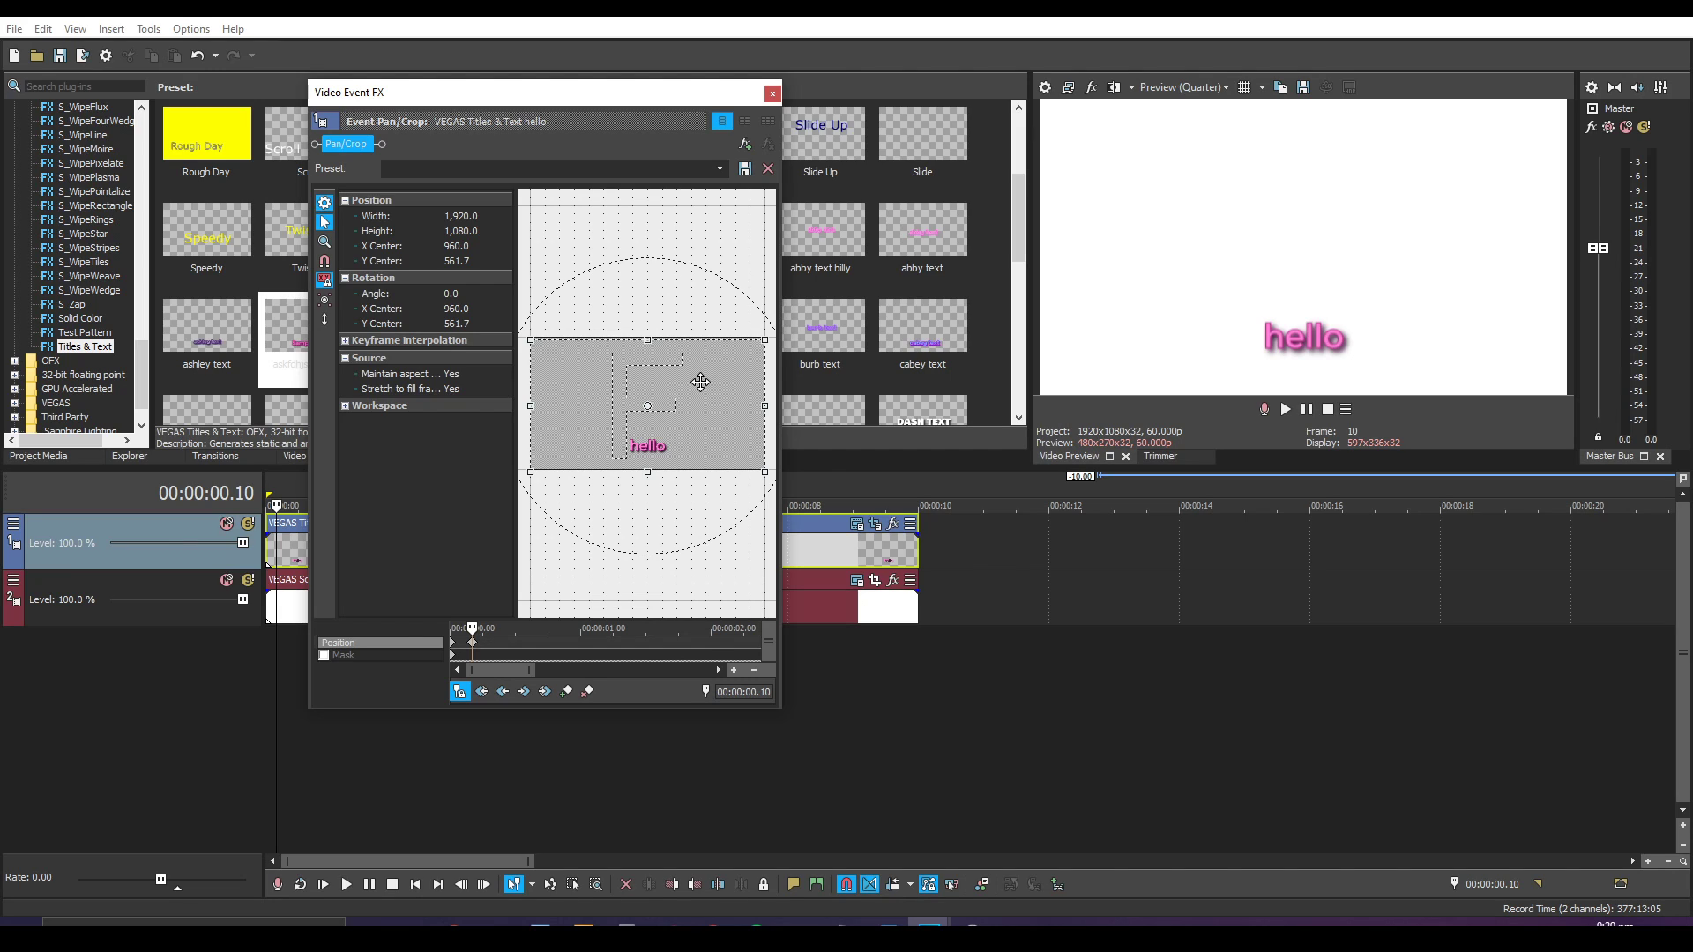
left_click_drag(700, 381, 700, 381)
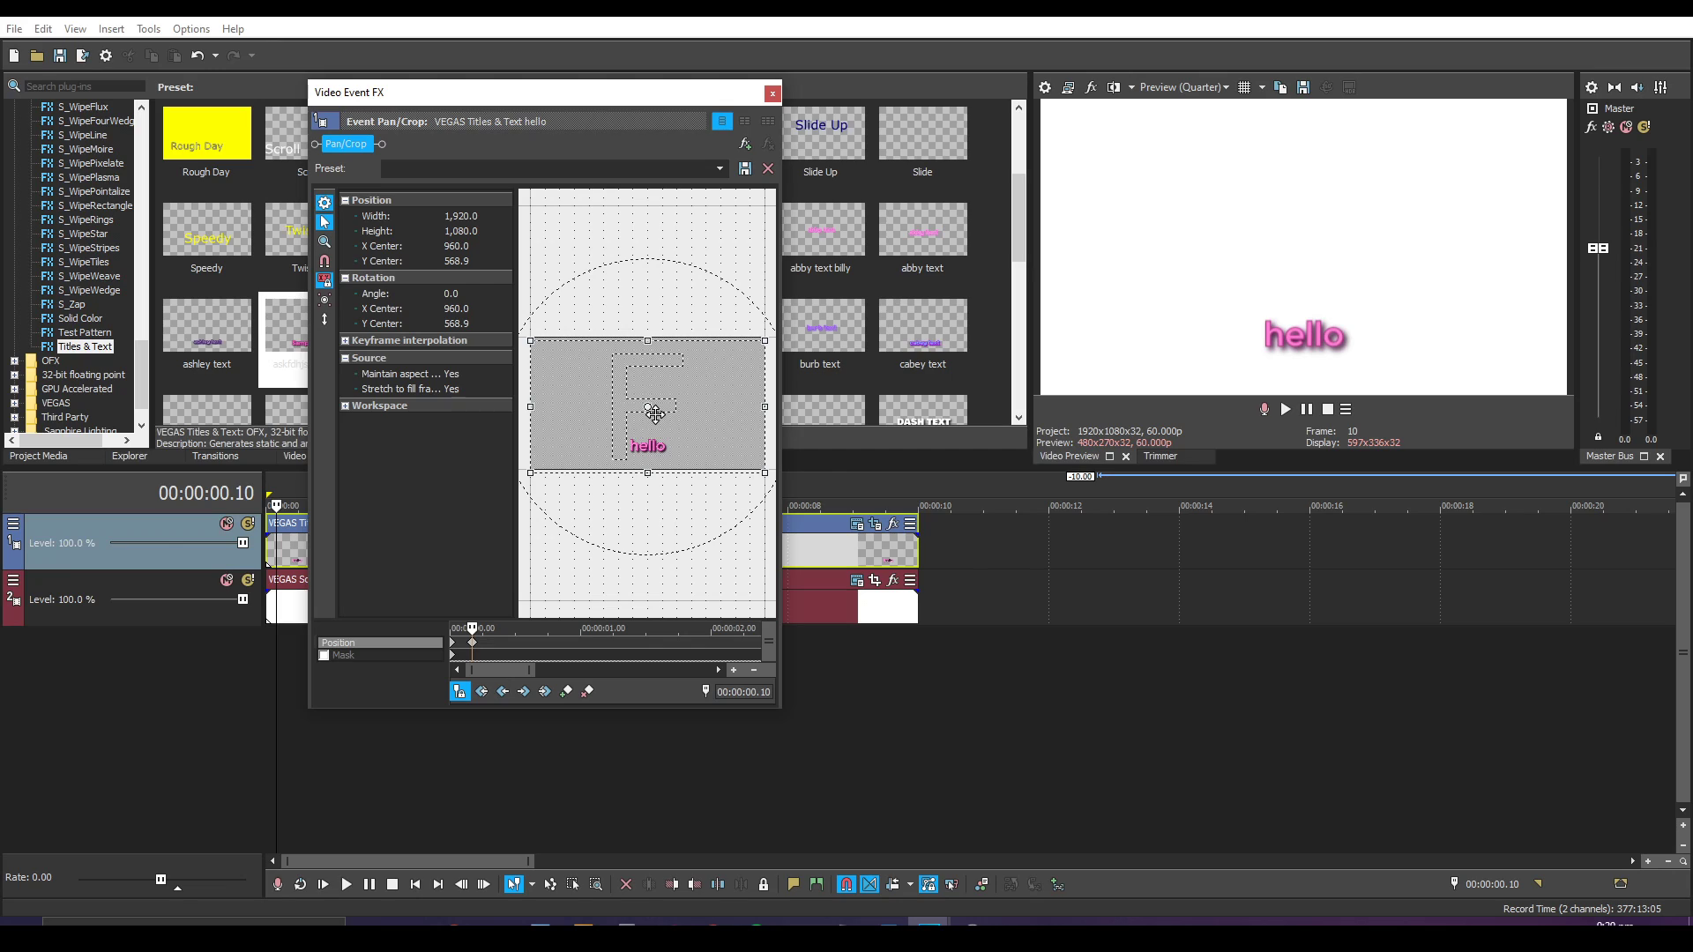
Add a Pan/Crop keyframe at 00:00:00.16 with the frame restored and moved vertically to a Y center of about 519.0.
scroll(474, 651, "up", 3)
left_click(498, 648)
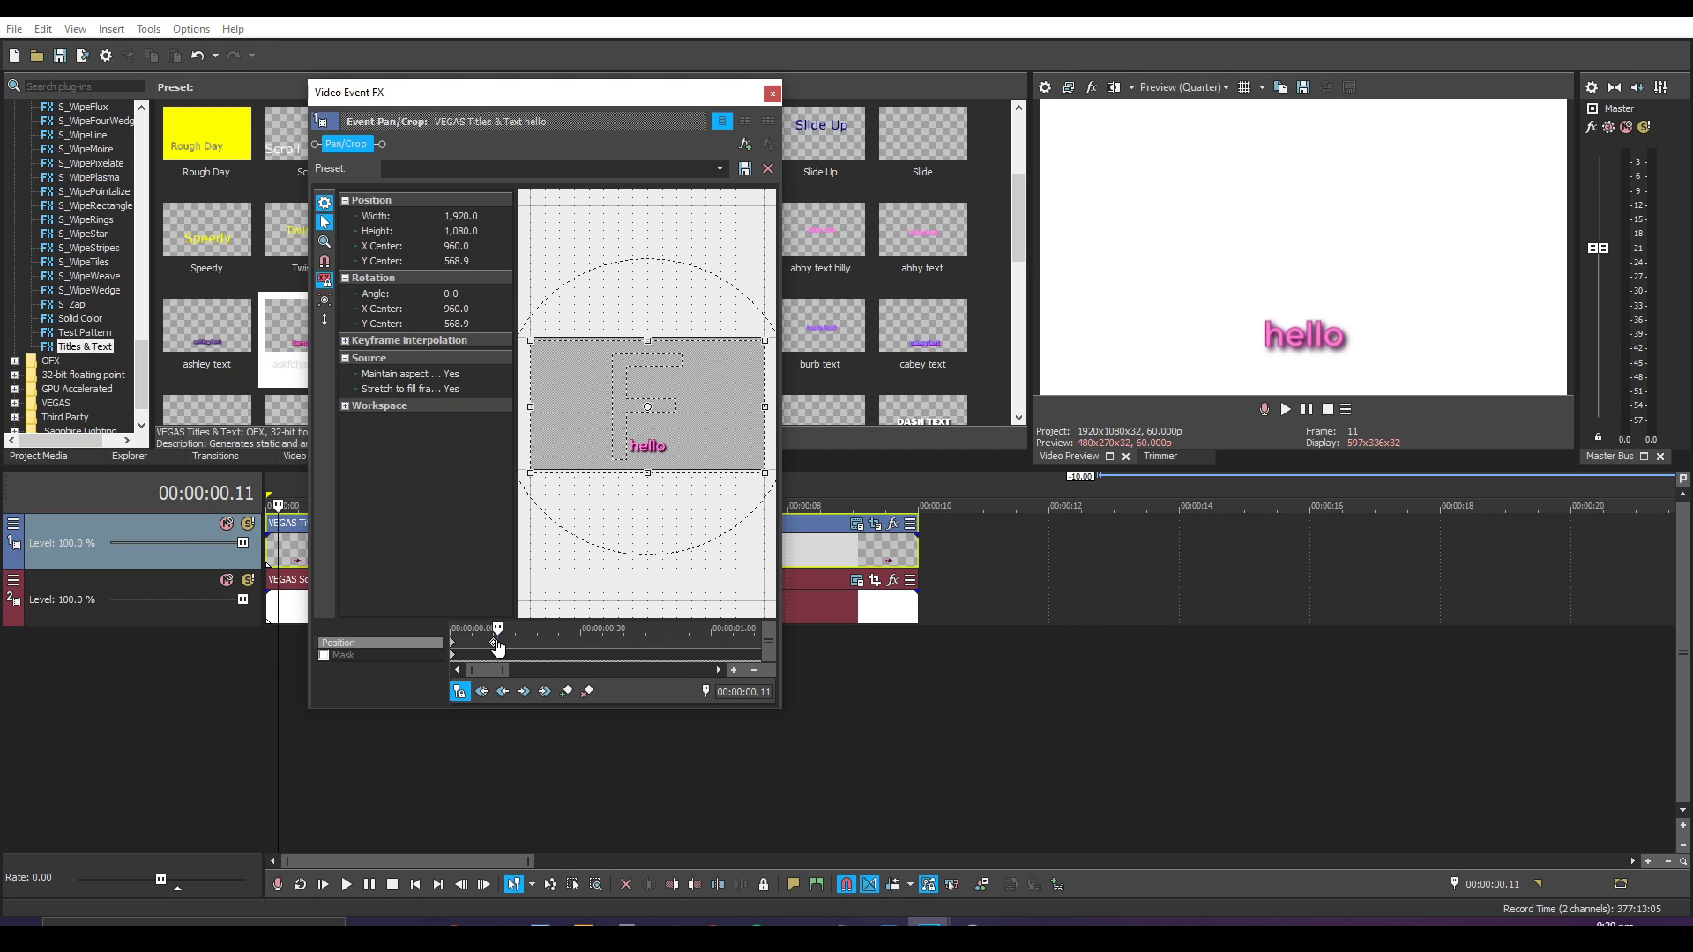
key("Right")
key("Right")
key("Right")
key("Right")
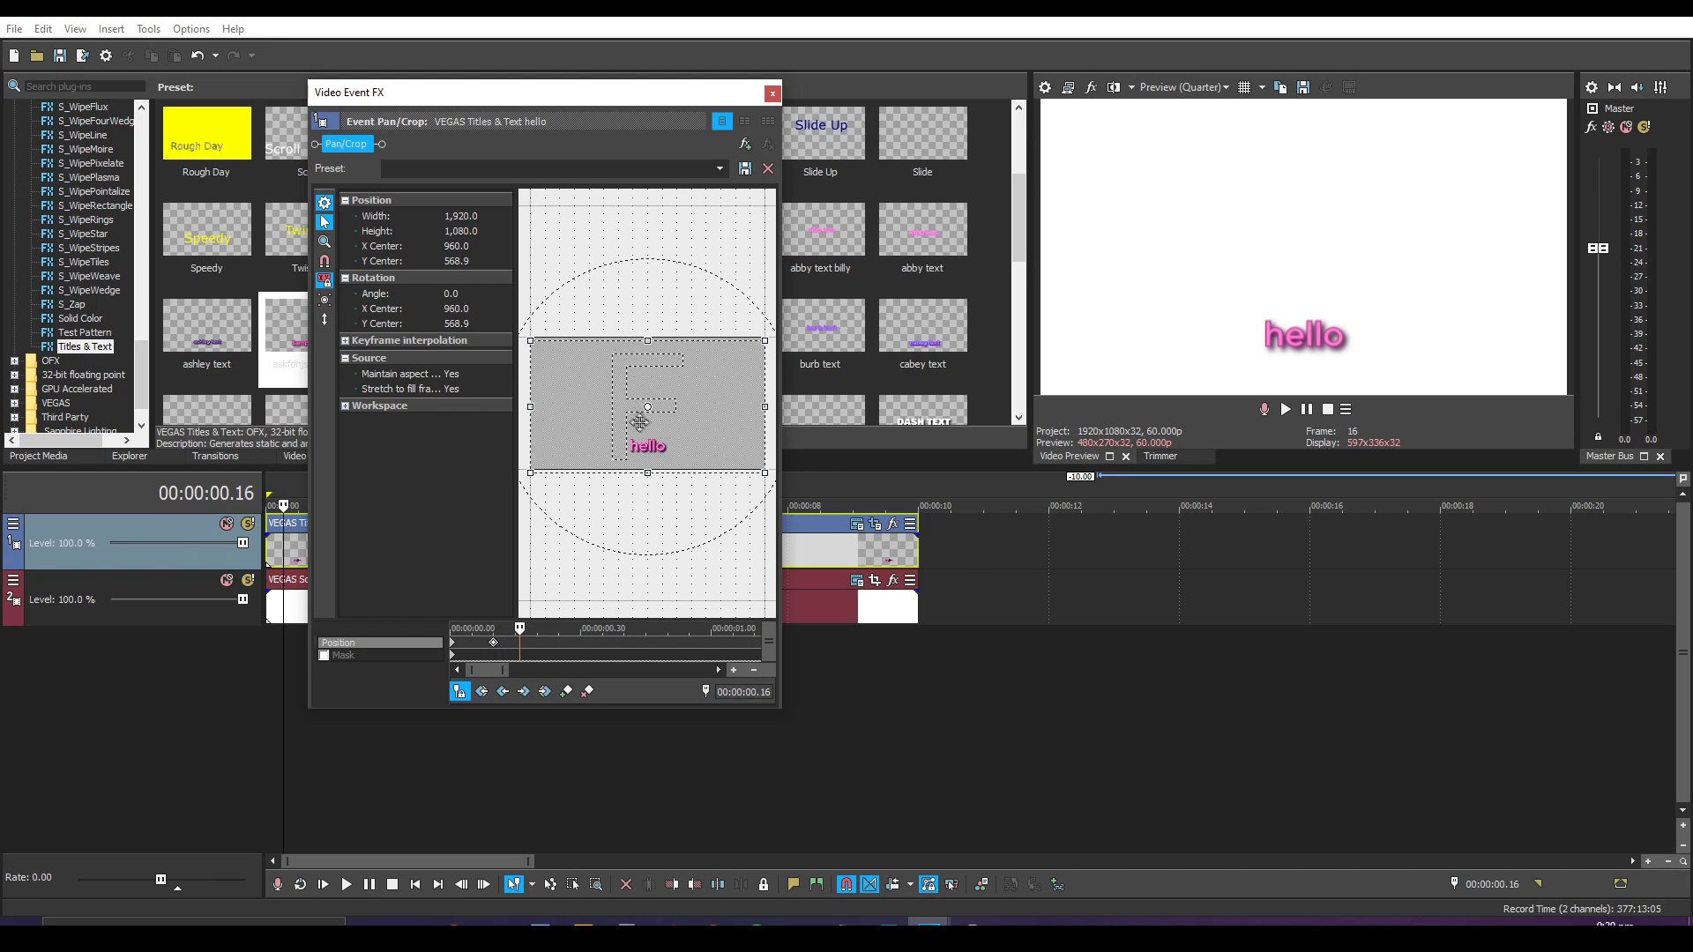
left_click_drag(684, 384, 687, 378)
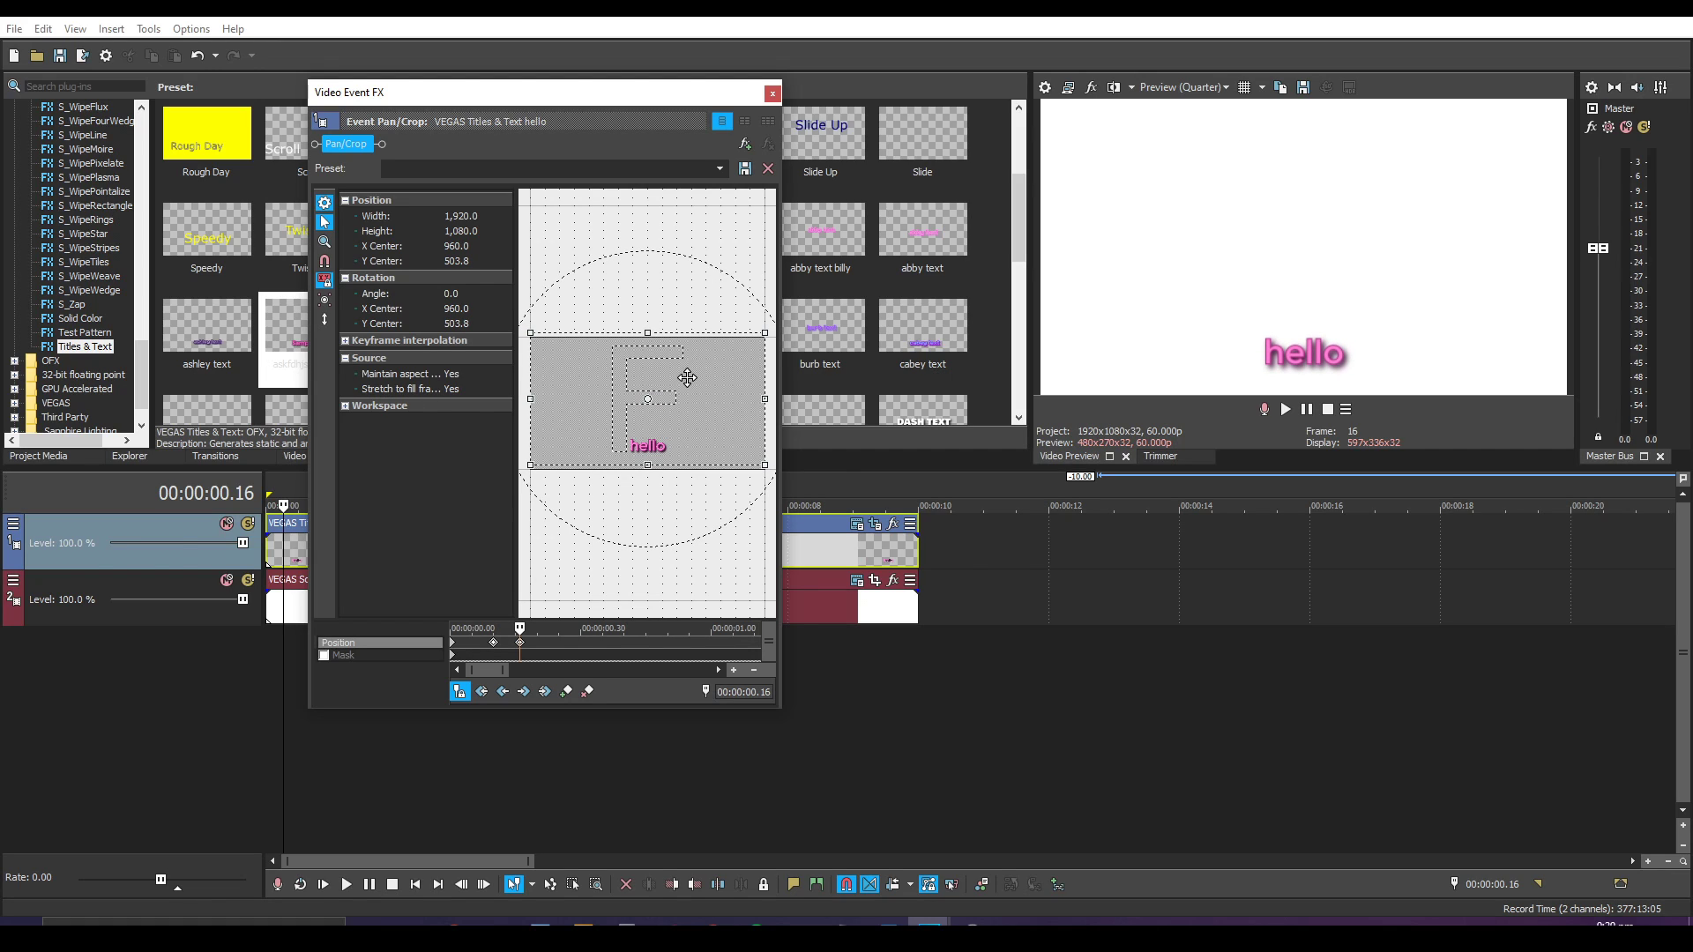
left_click_drag(687, 377, 686, 376)
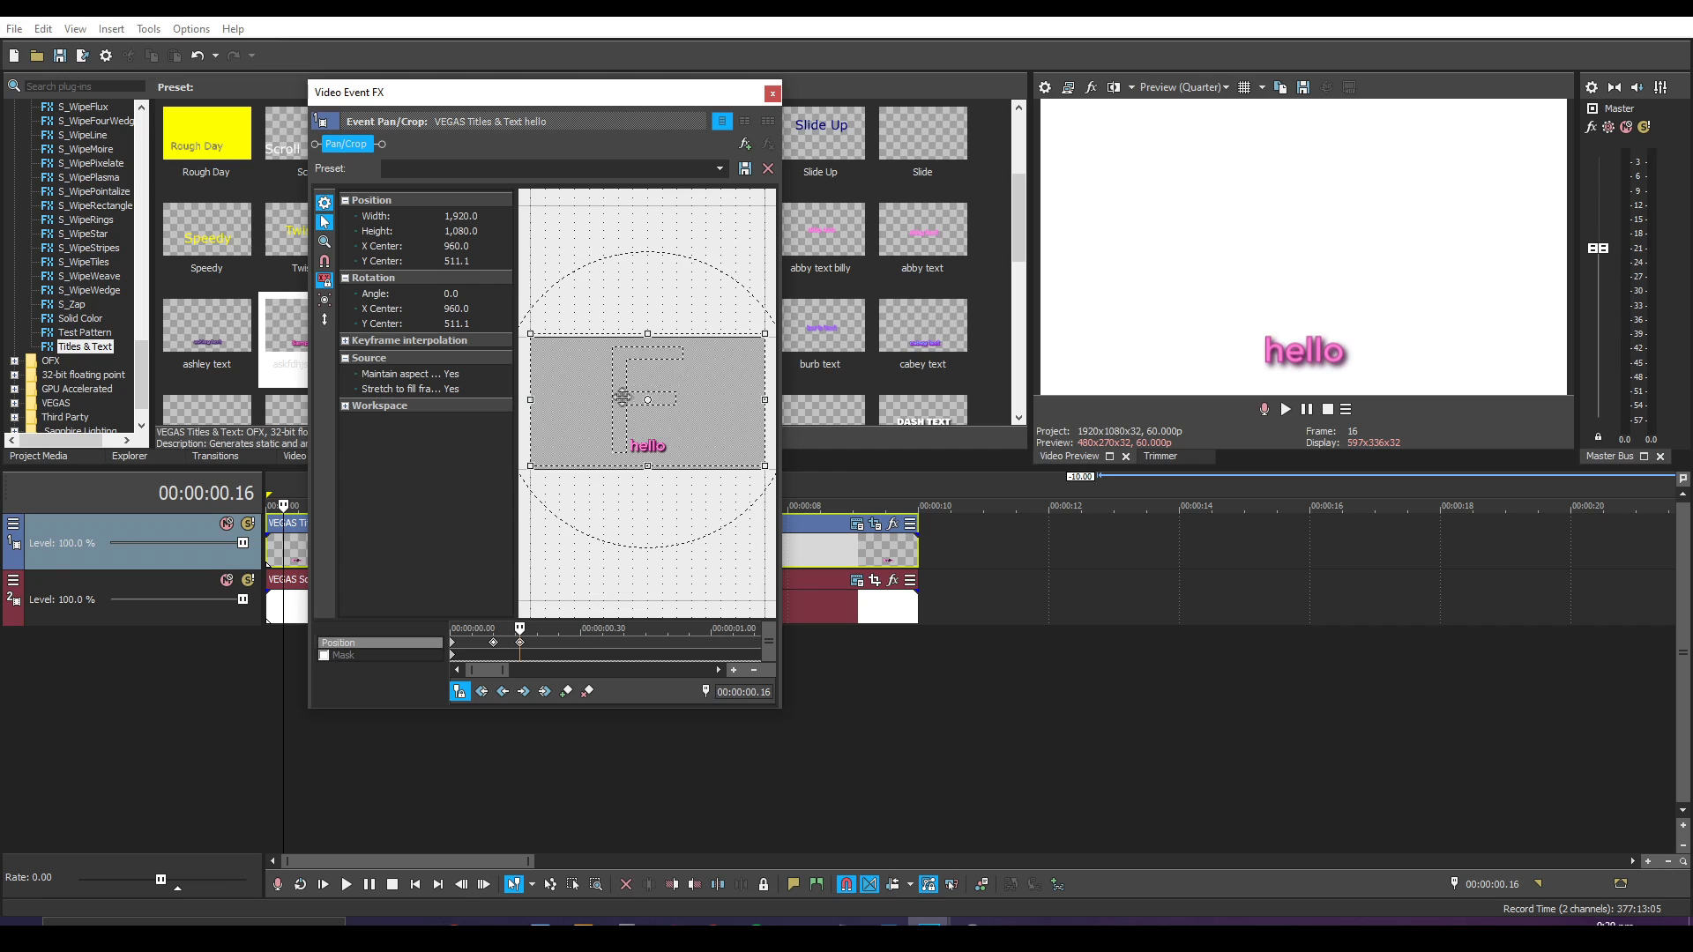
scroll(646, 521, "up", 3)
right_click(656, 522)
left_click(696, 532)
left_click_drag(686, 488, 688, 483)
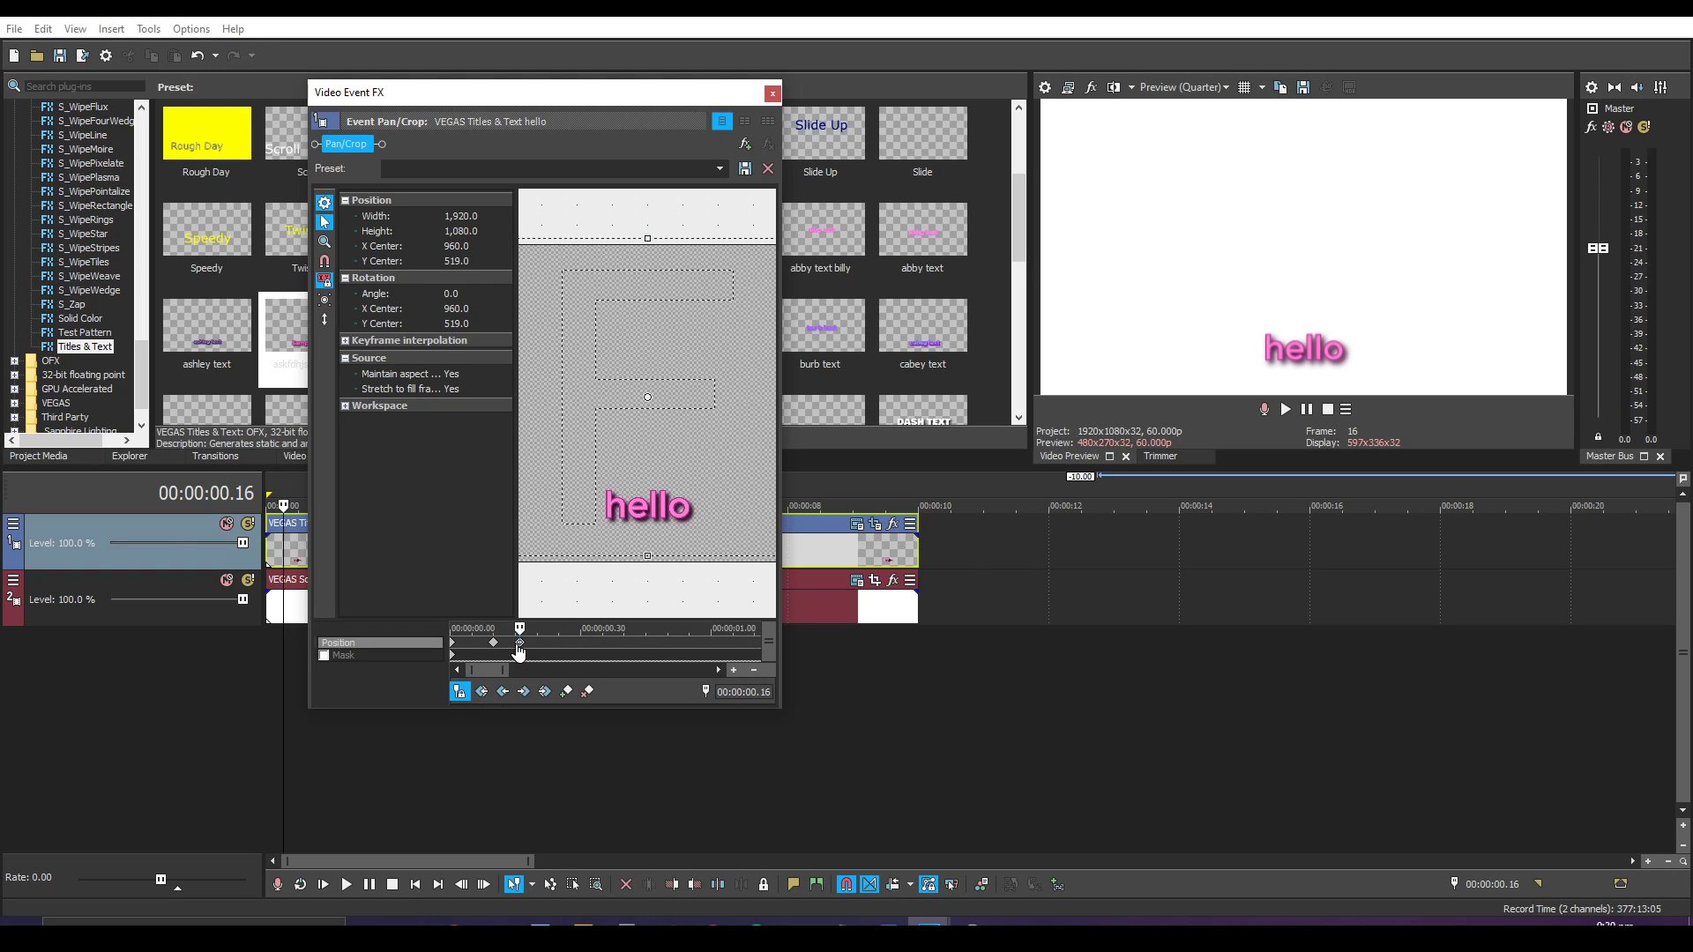
Add a Pan/Crop keyframe at 00:00:00.22 with the frame restored to its default position.
left_click_drag(519, 652, 546, 652)
right_click(653, 445)
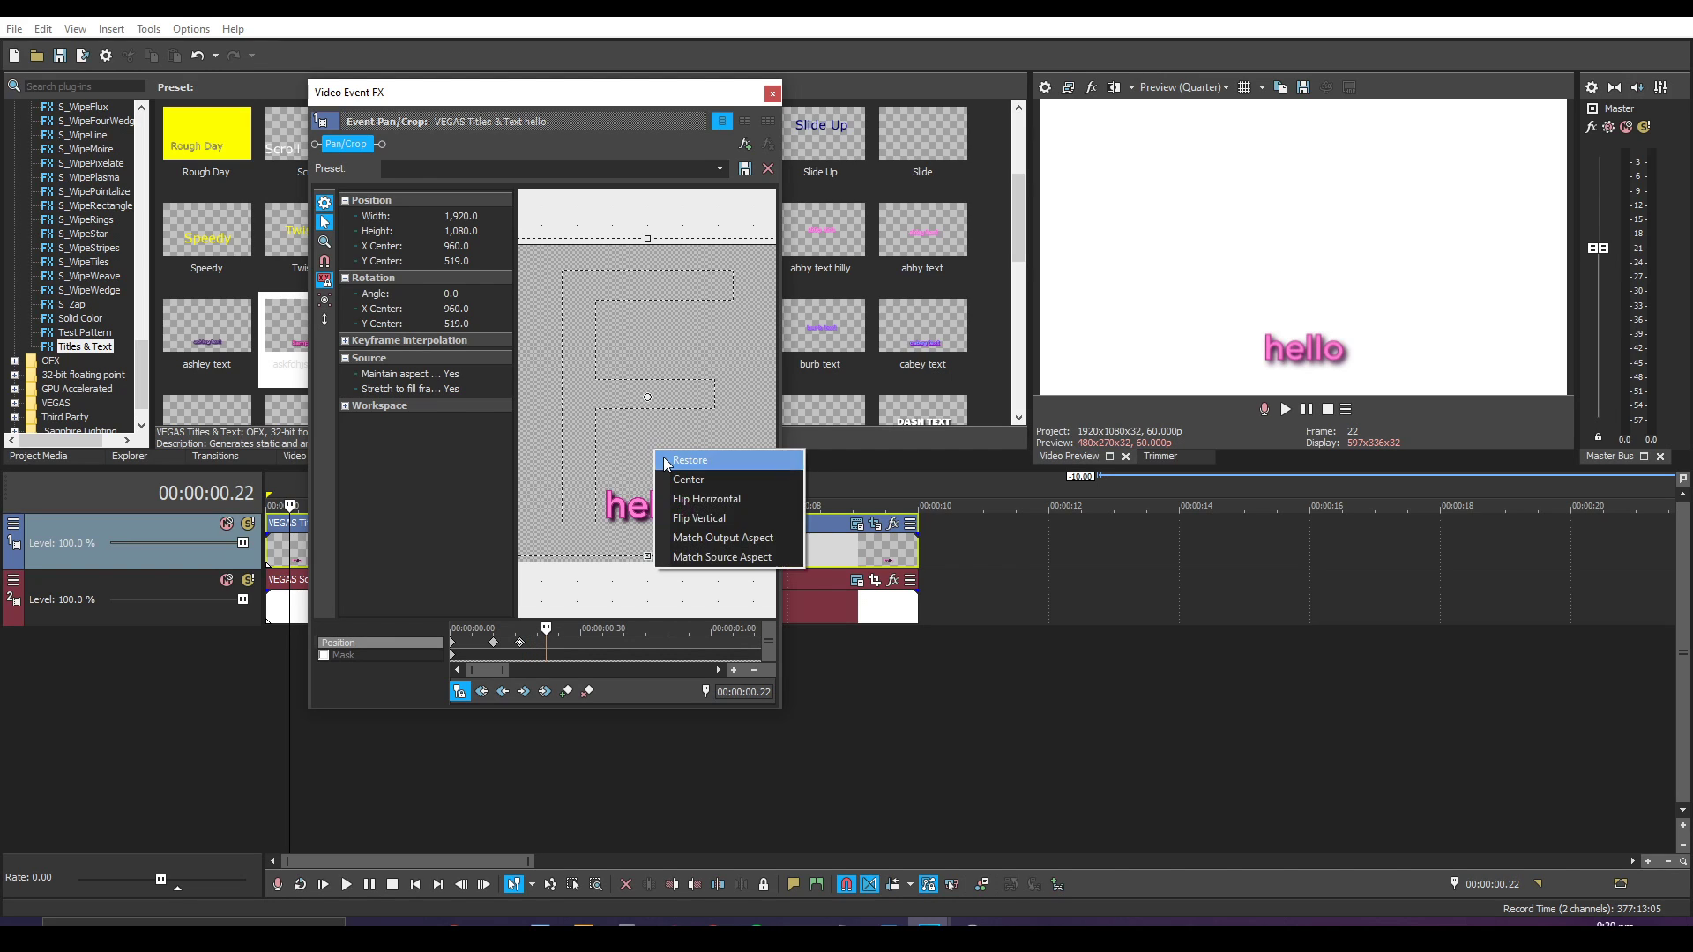
left_click(678, 459)
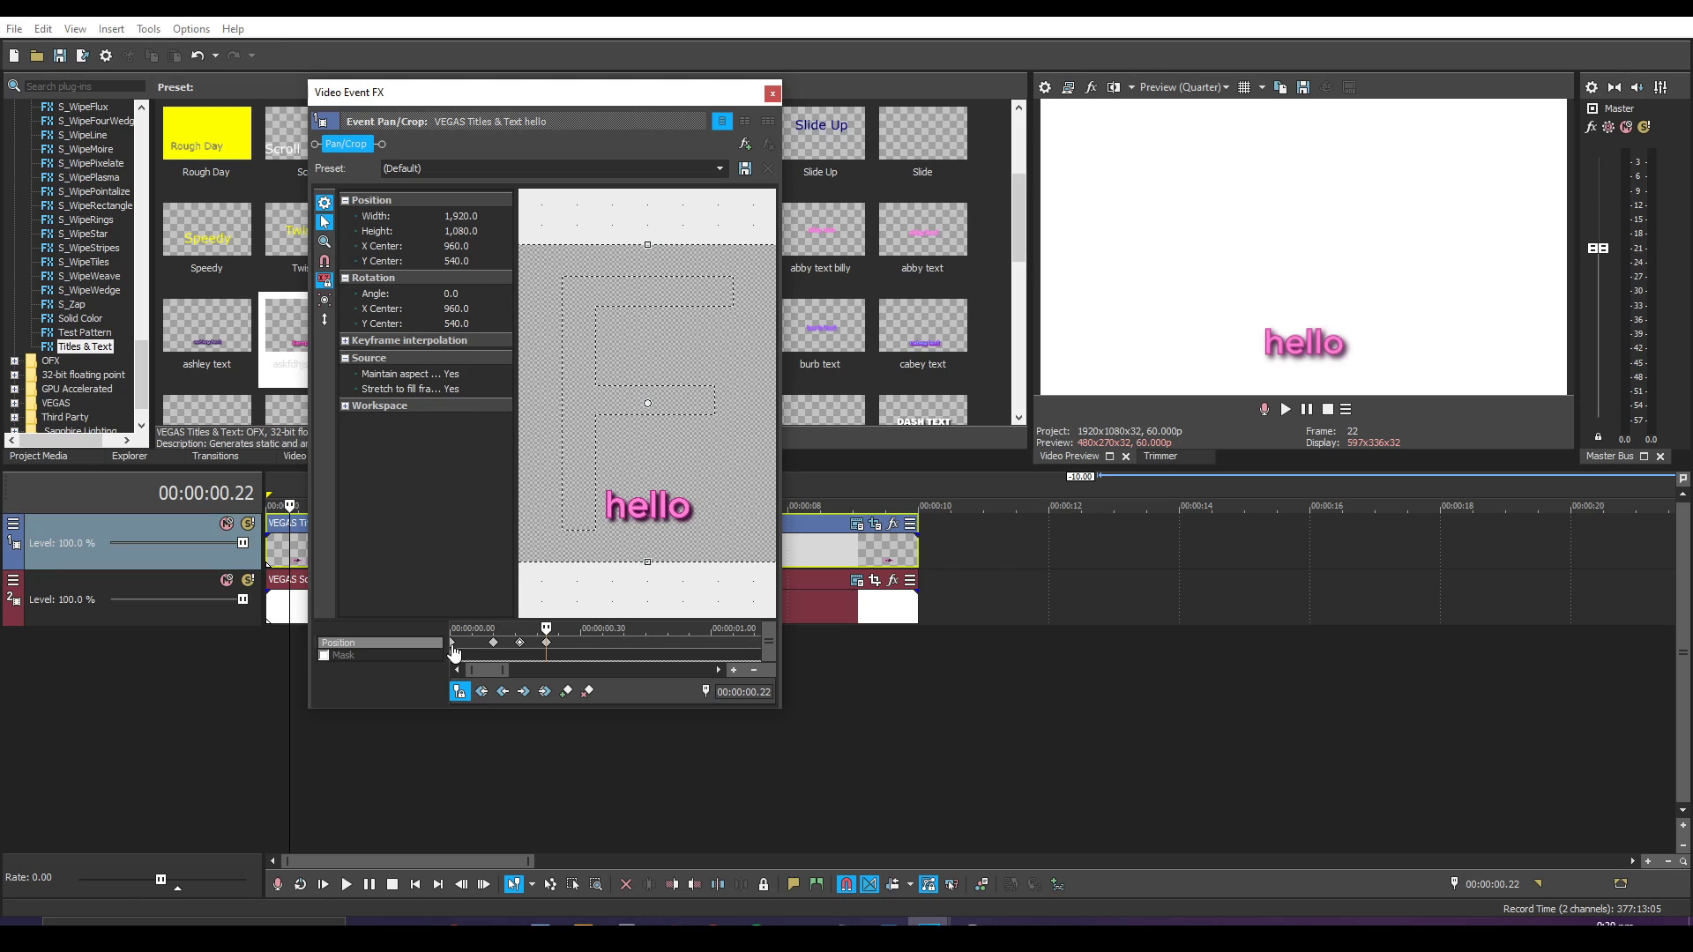
Set the first position keyframe's interpolation to Fast and the other three to Smooth, and play back the title.
right_click(454, 652)
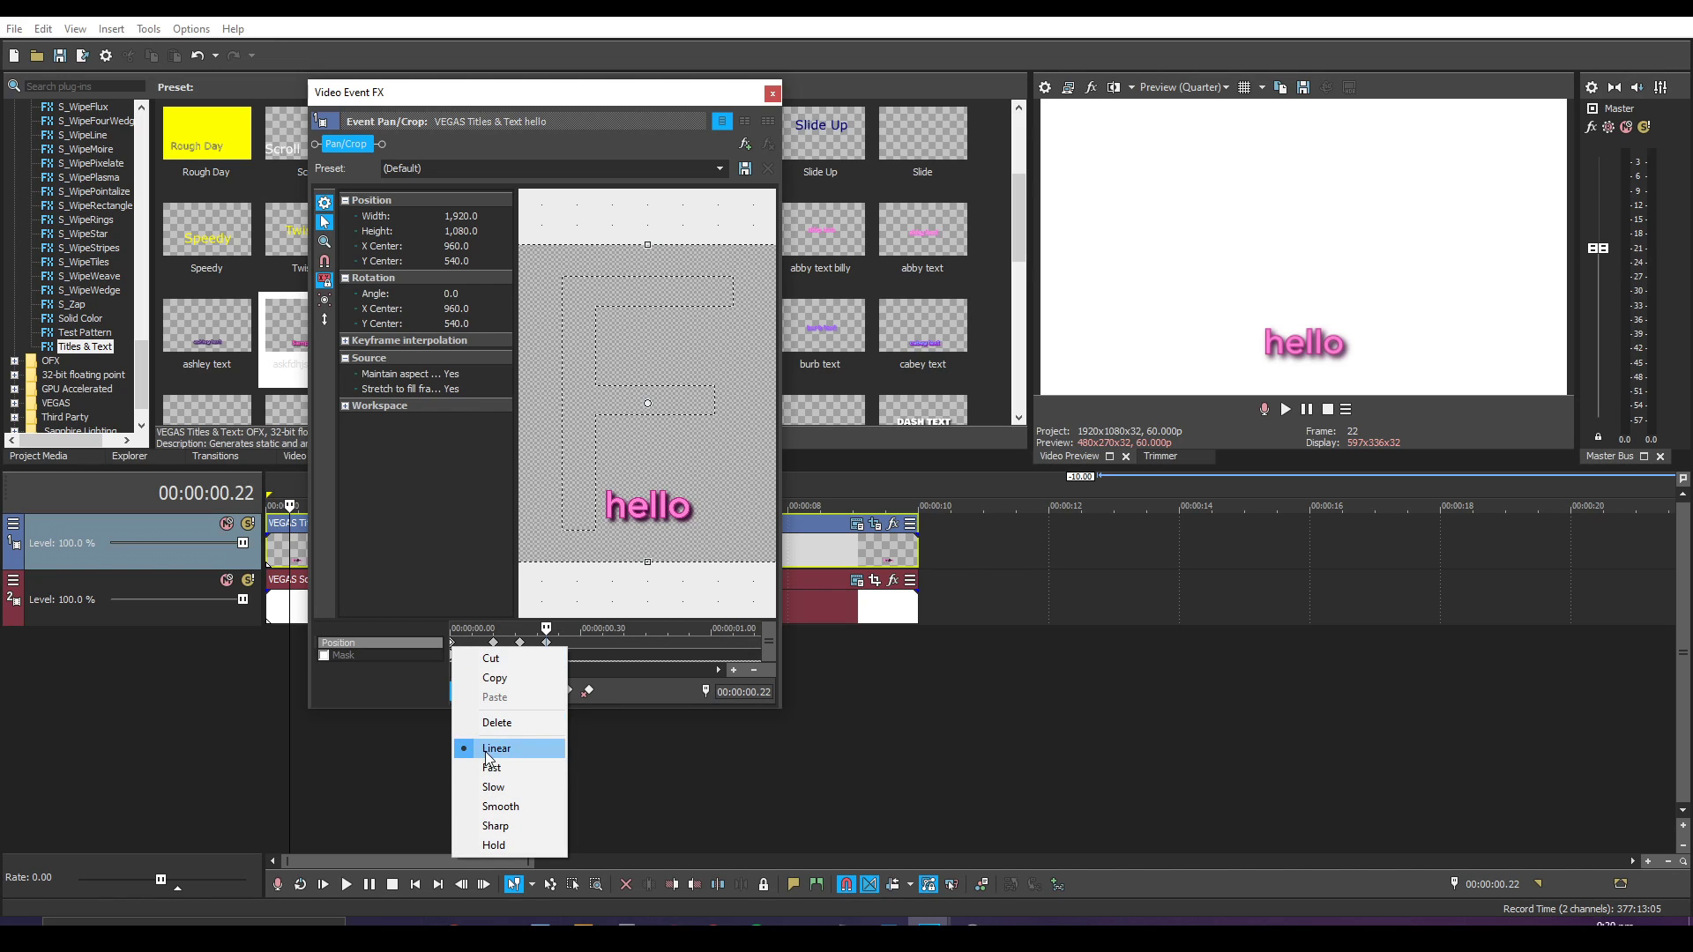
left_click(491, 767)
left_click(493, 642)
left_click_drag(493, 629, 546, 629)
right_click(493, 652)
left_click(545, 818)
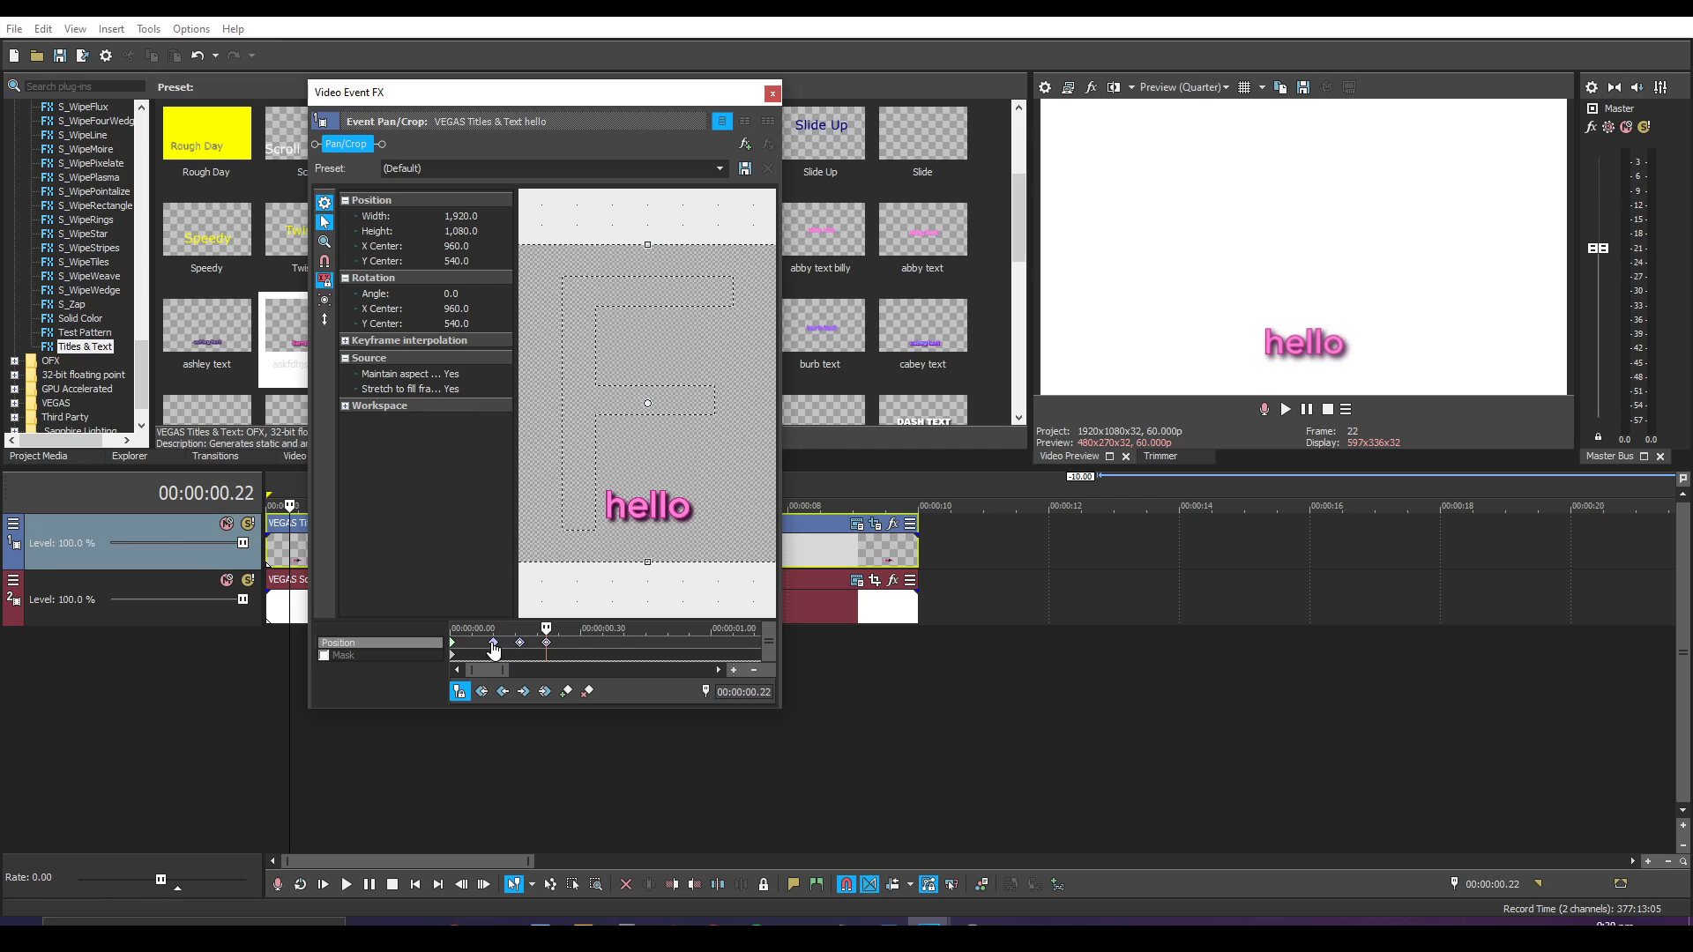
right_click(545, 642)
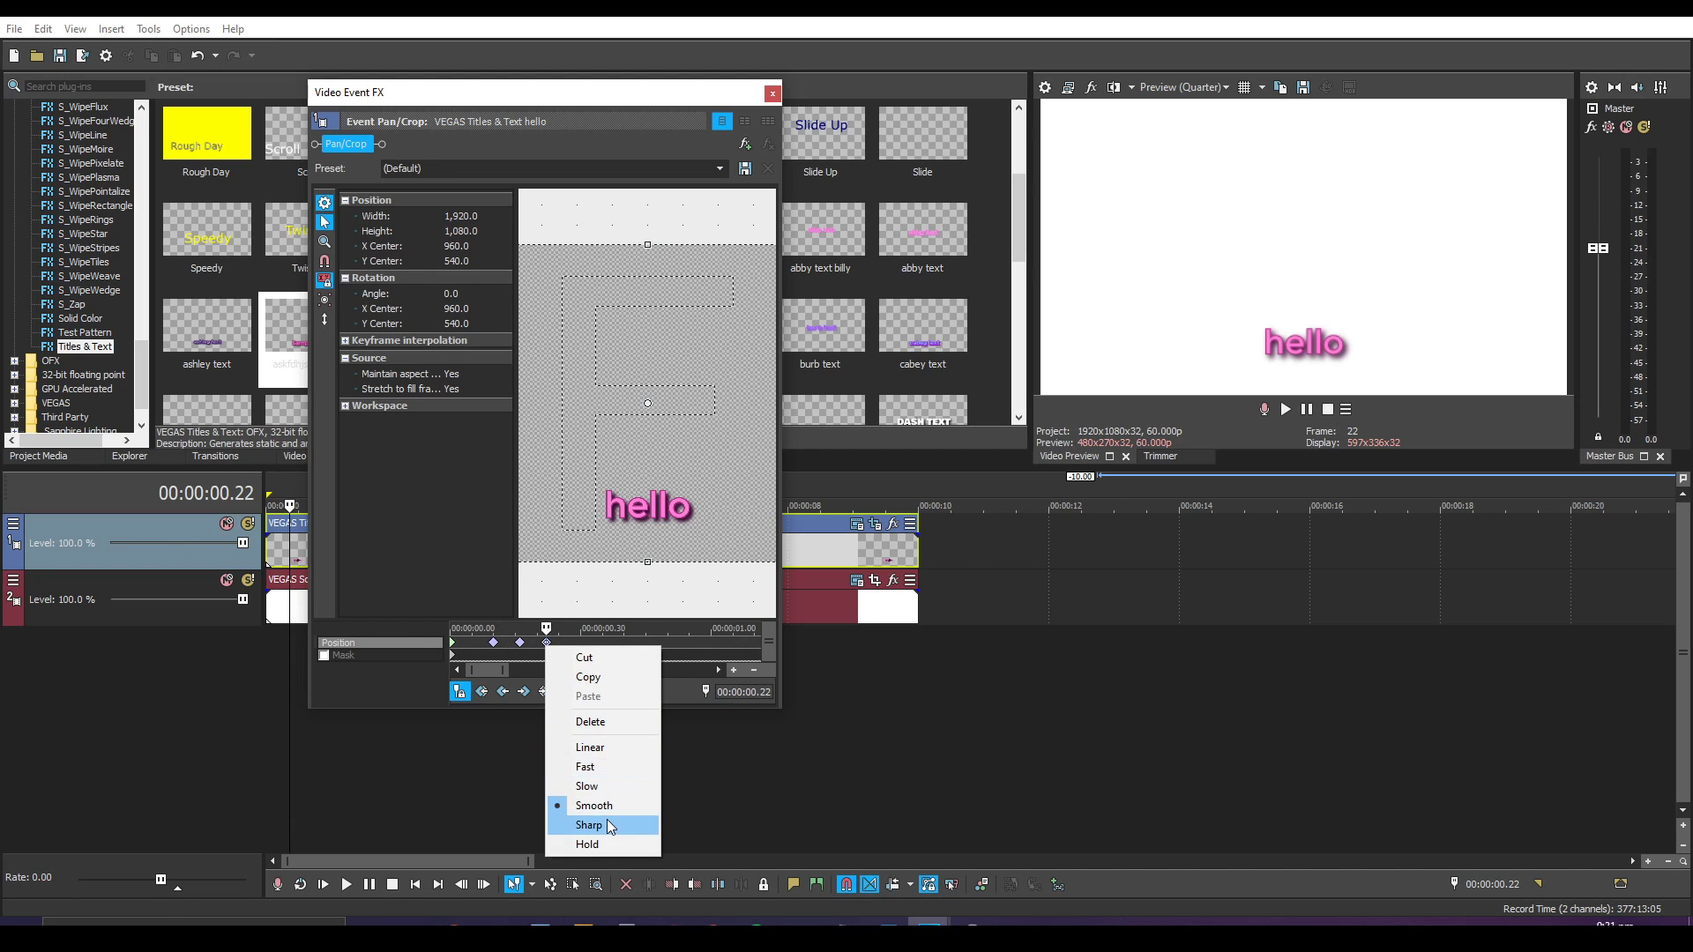
left_click(452, 642)
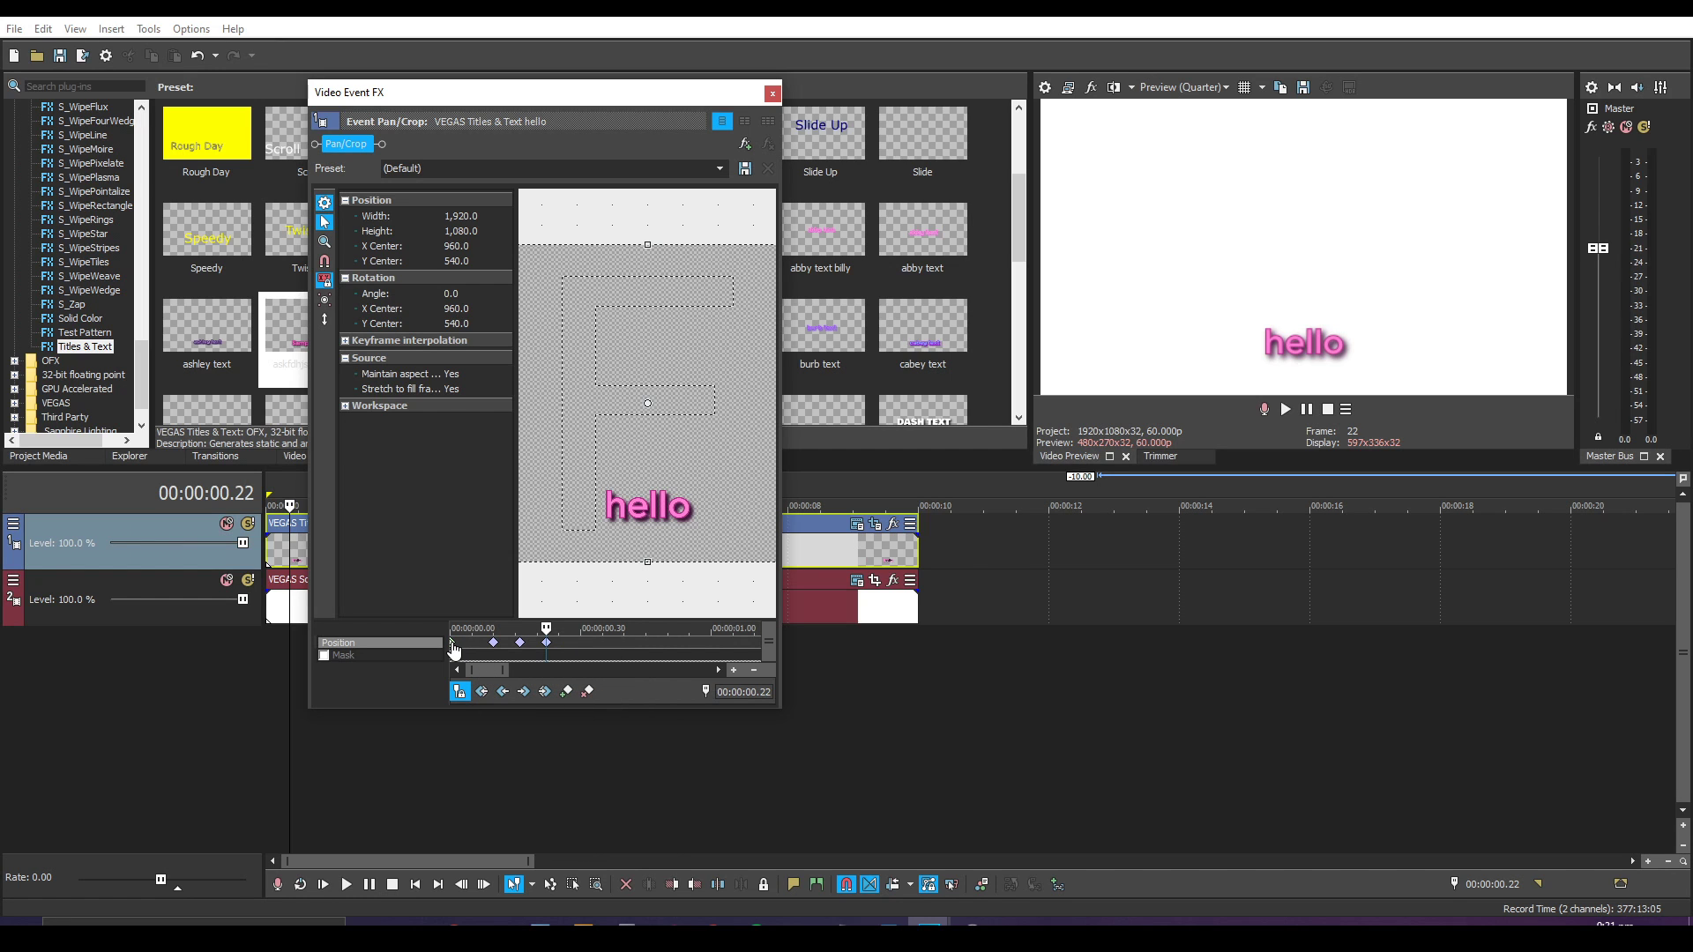
right_click(452, 644)
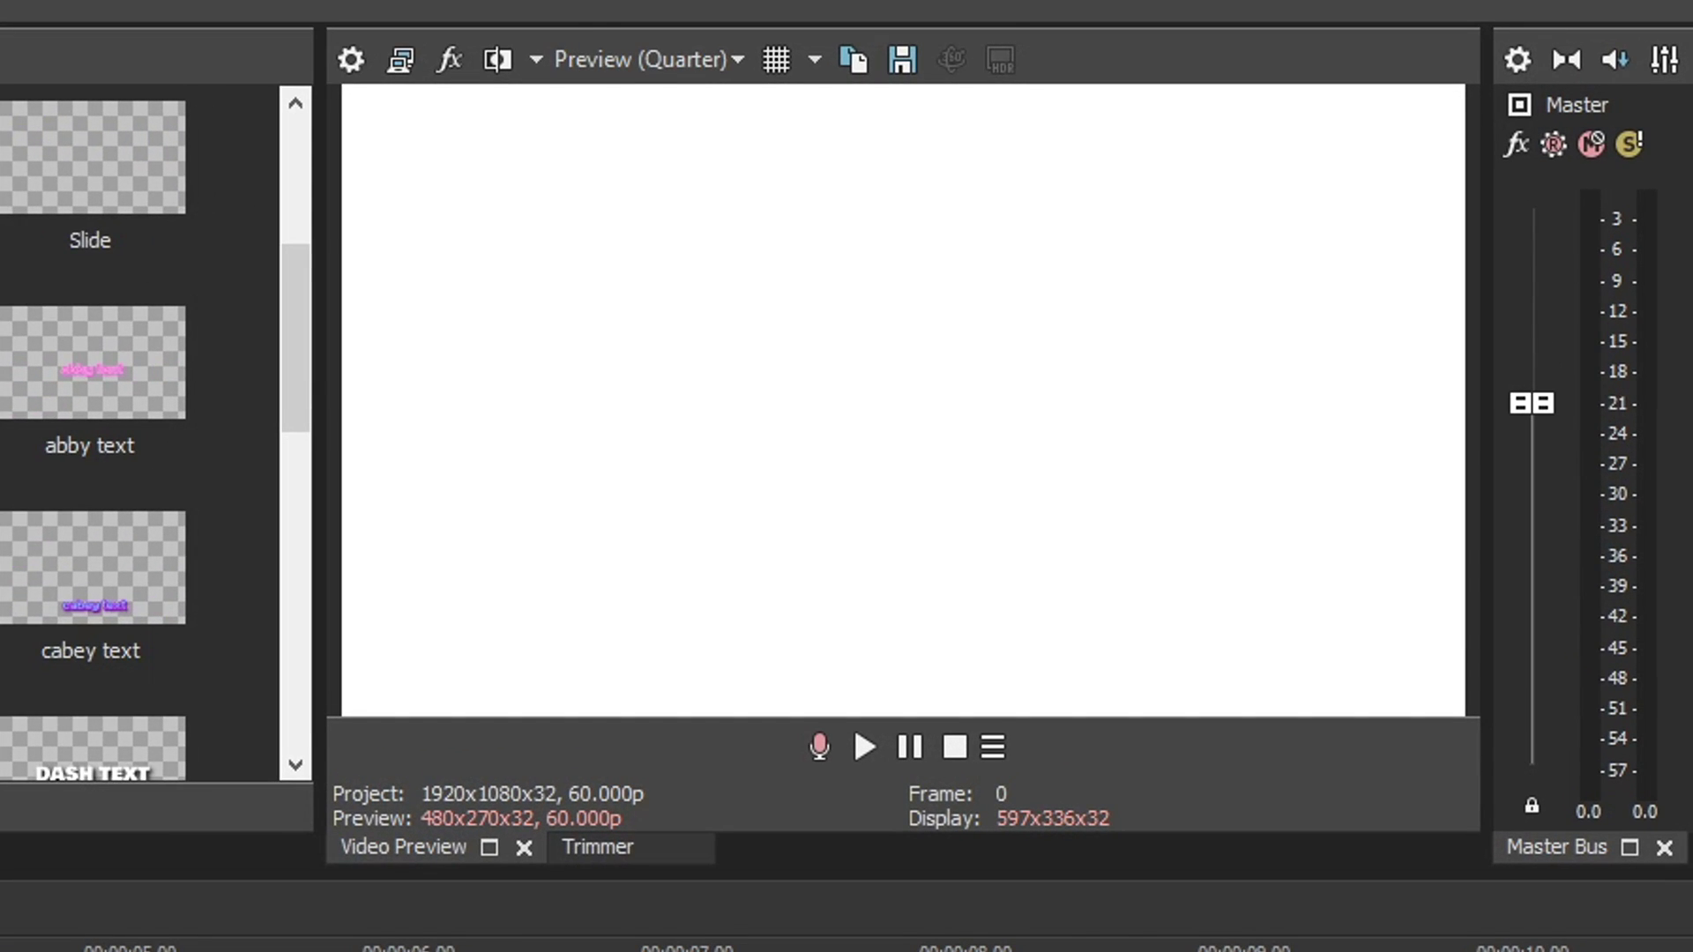
key("space")
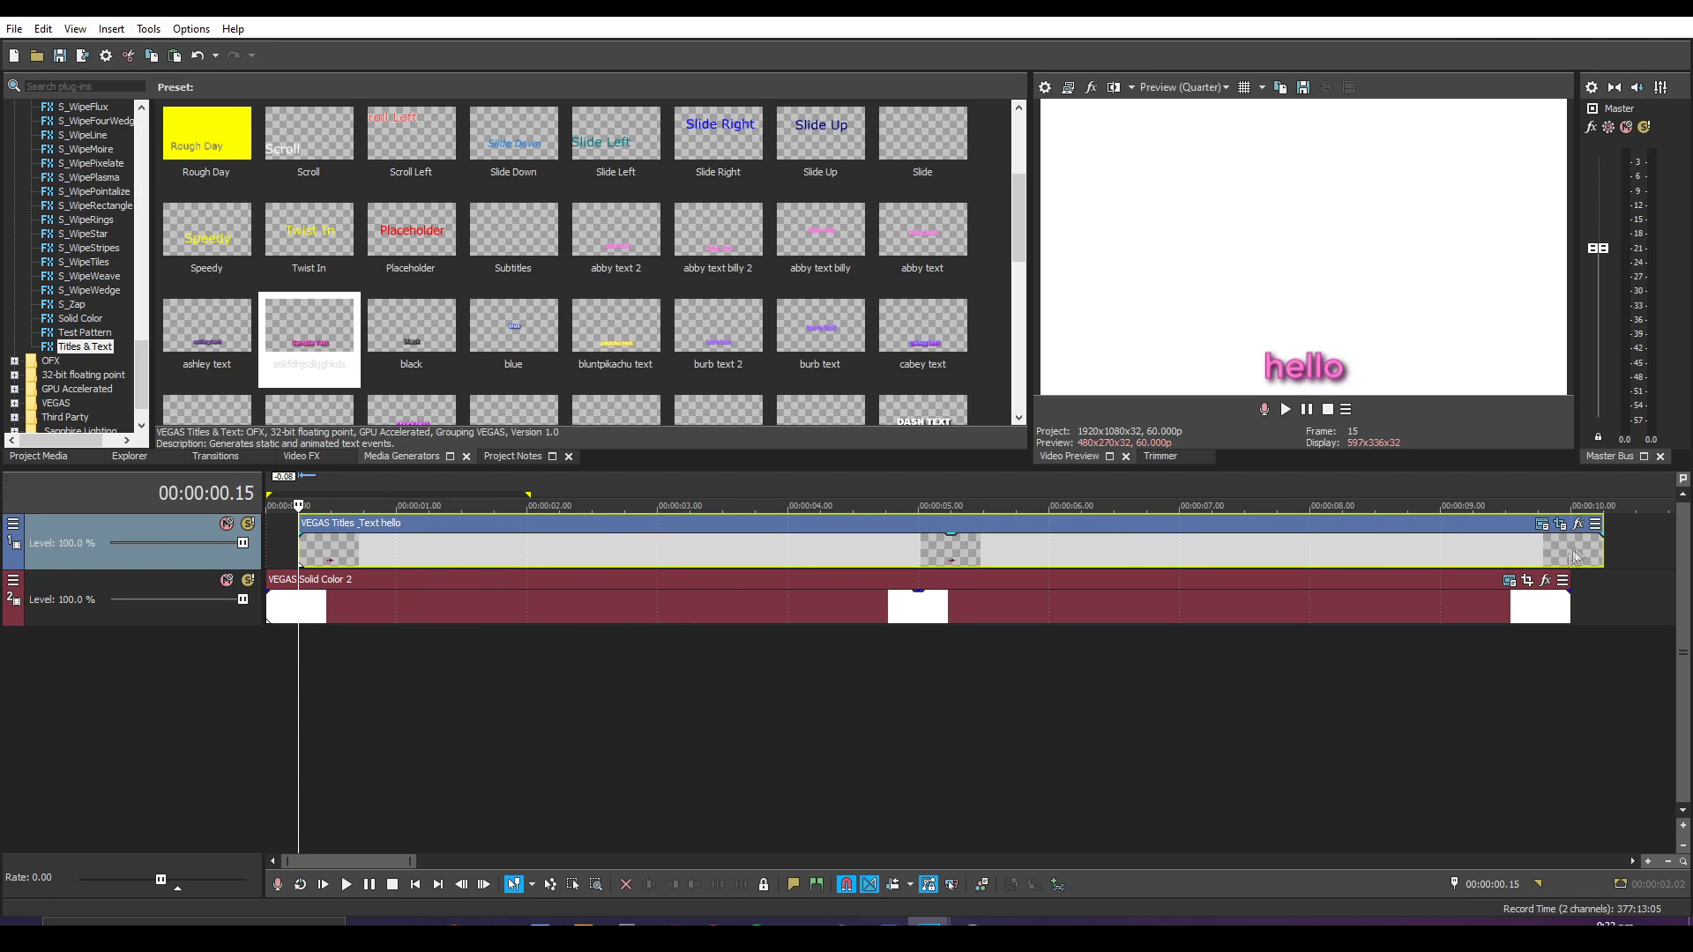
Reopen Pan/Crop for the "hello" title and move the frame at the first position keyframe to a Y center of about 276.9.
left_click(1561, 525)
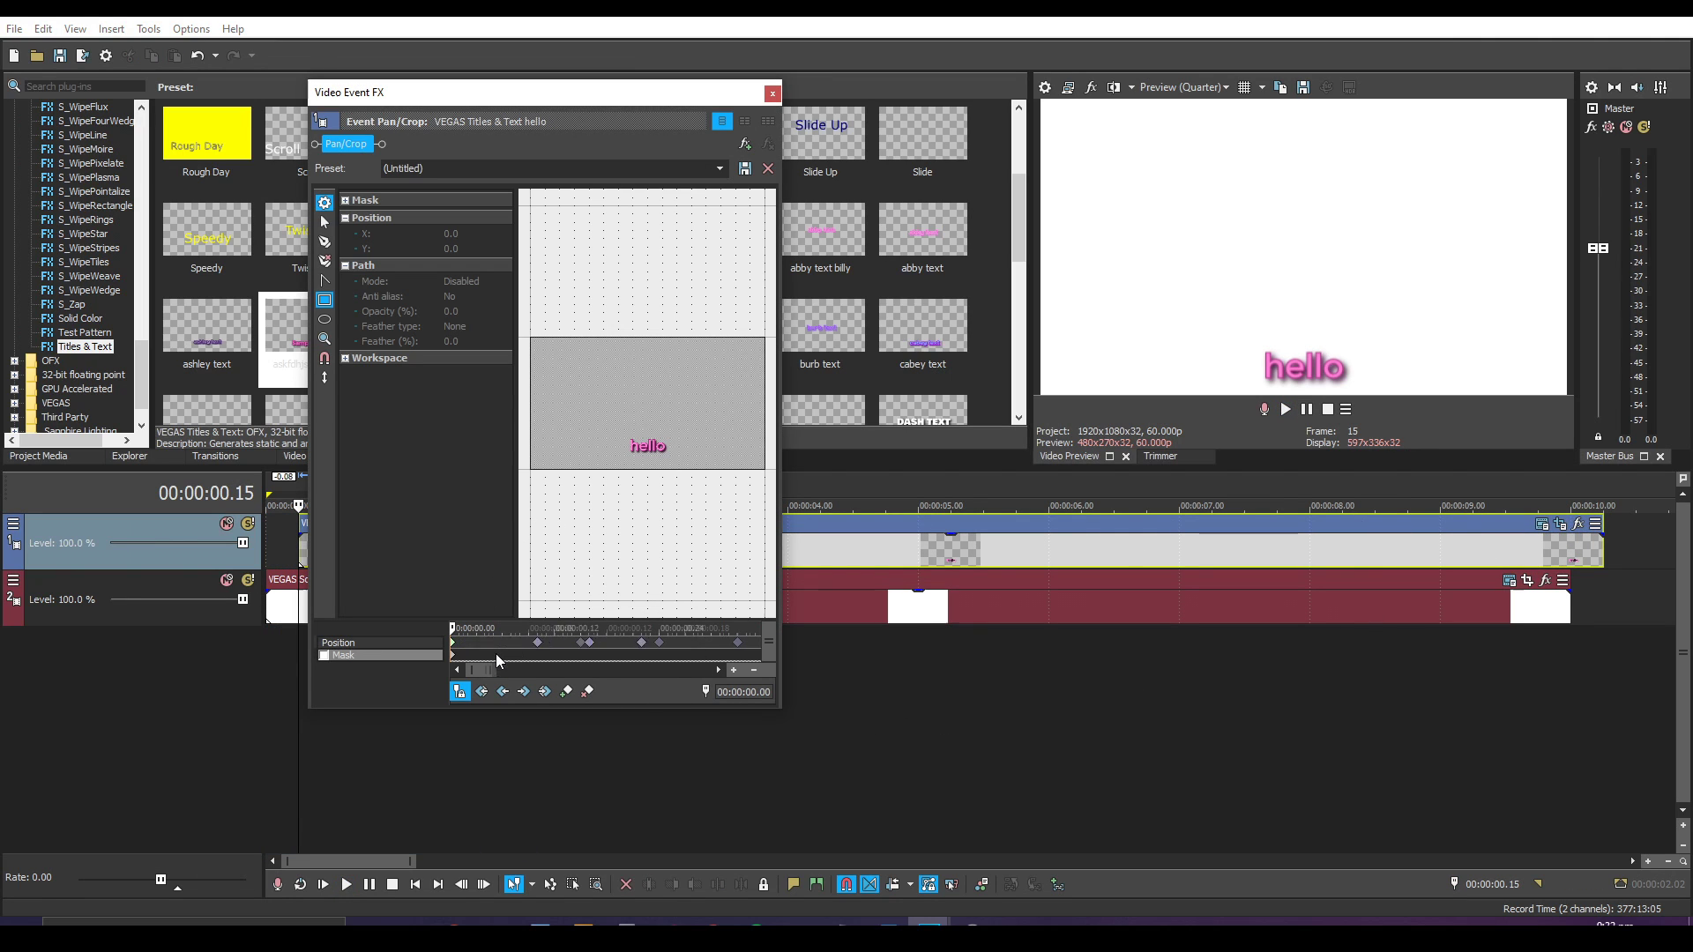
left_click(454, 648)
left_click_drag(571, 539, 708, 388)
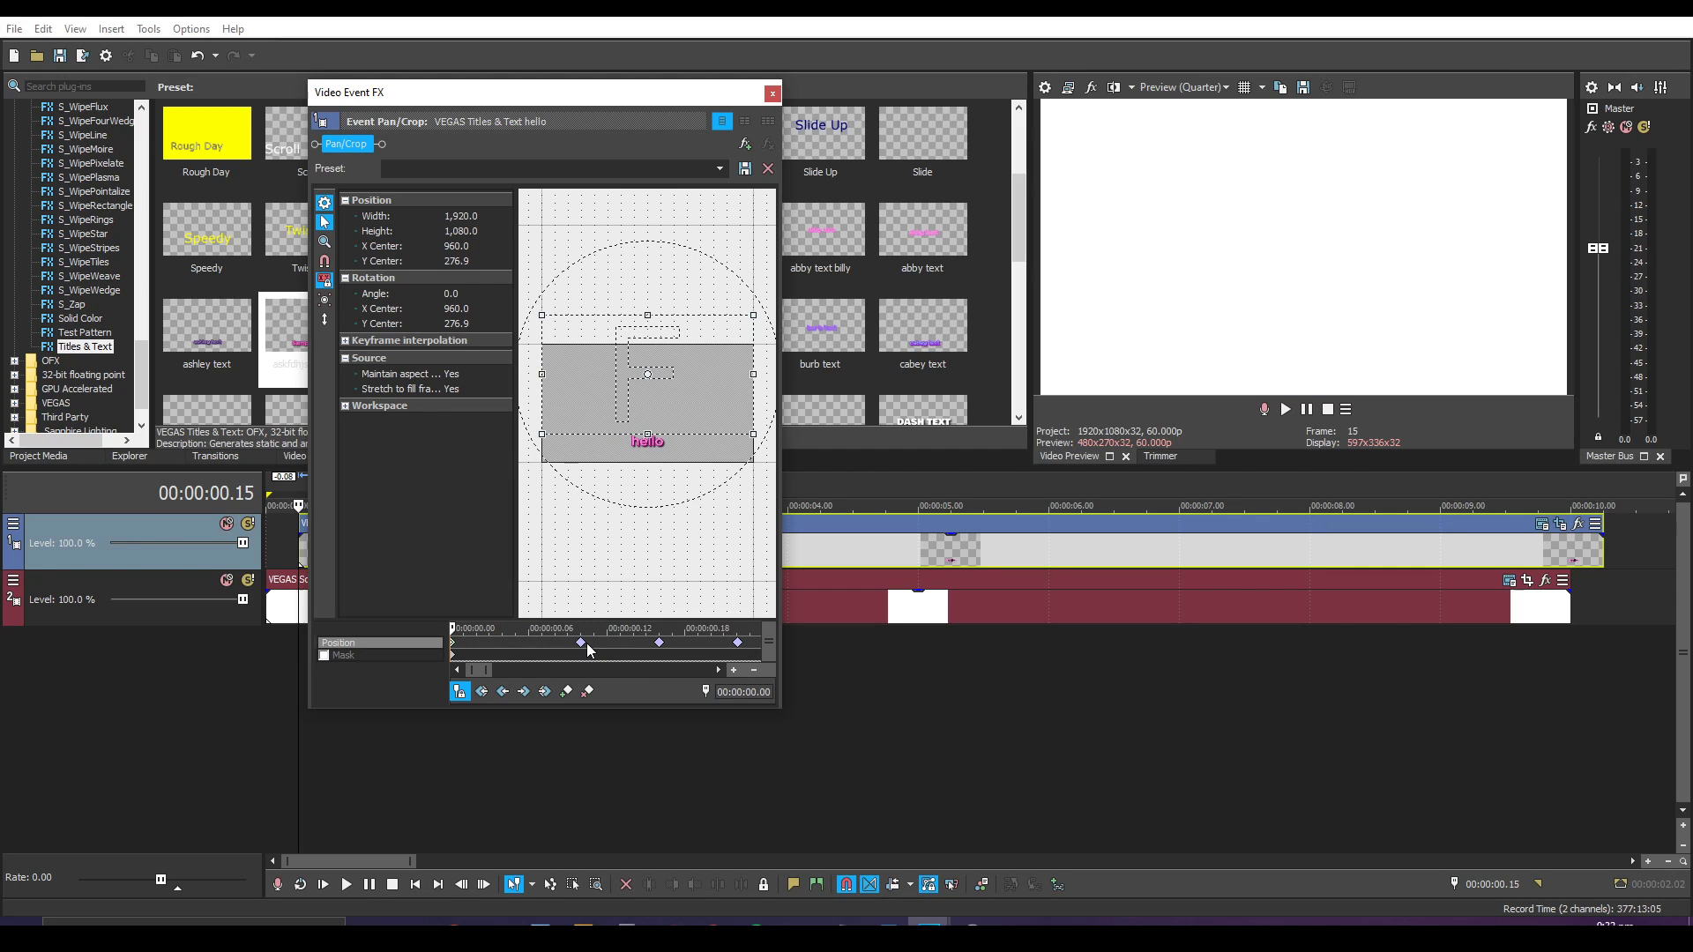
Adjust the Pan/Crop frame at the 00:00:00.16 keyframe to a Y center of about 491.8.
left_click(584, 643)
left_click(582, 643)
scroll(584, 650, "down", 3)
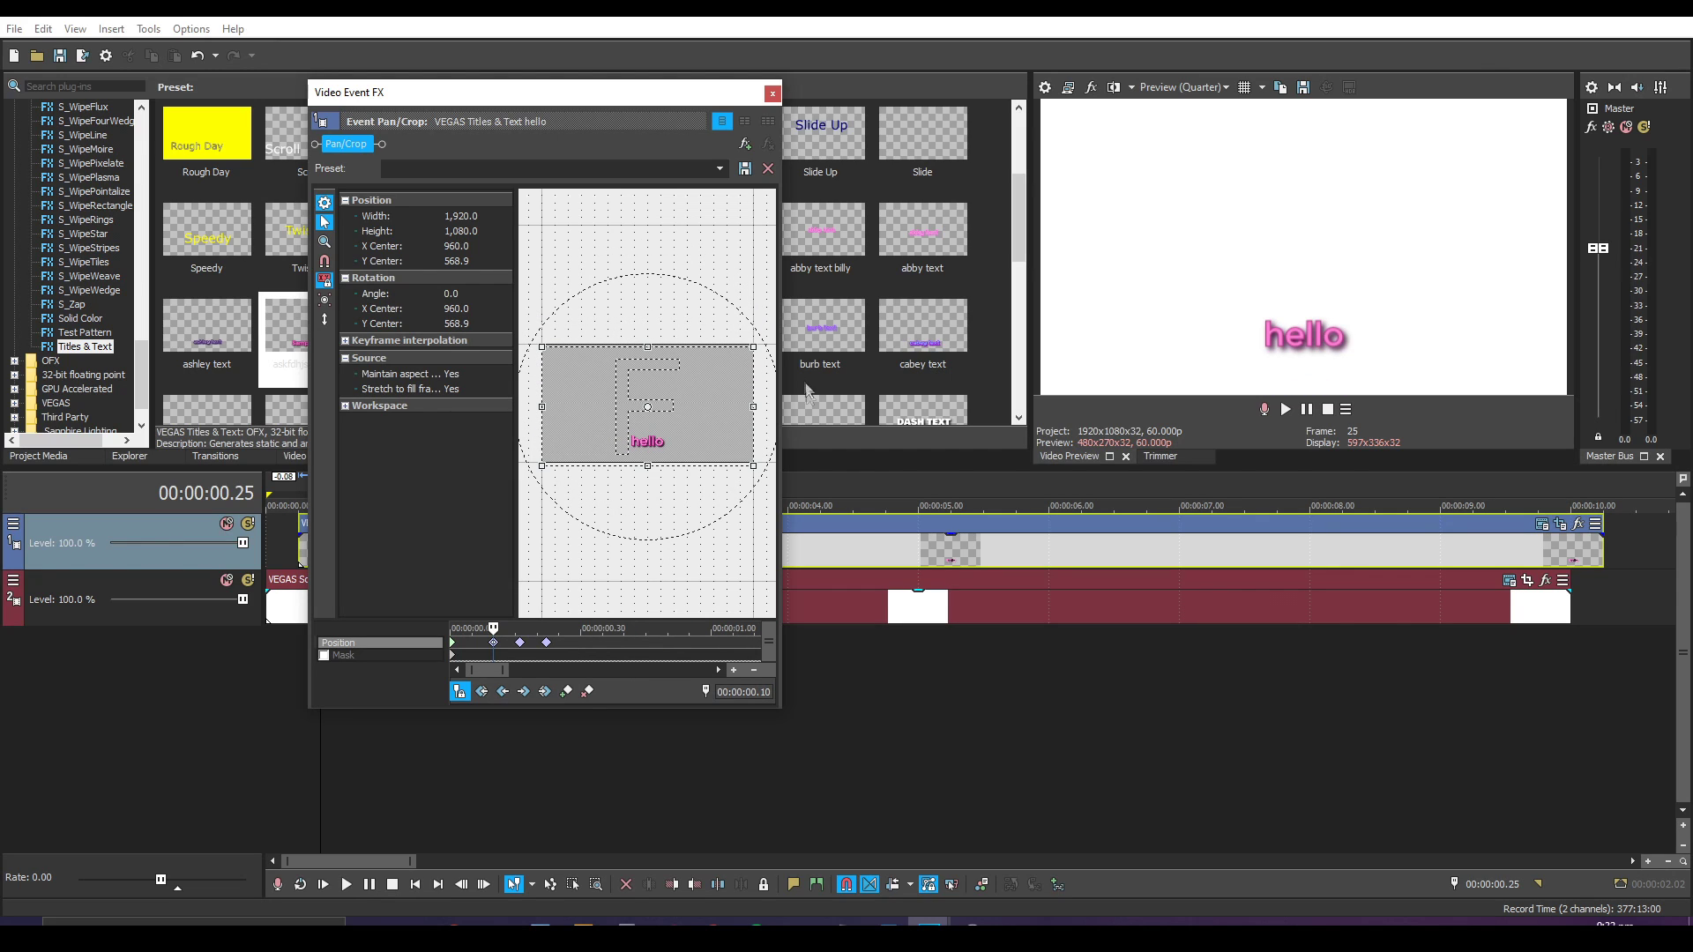
scroll(684, 437, "up", 2)
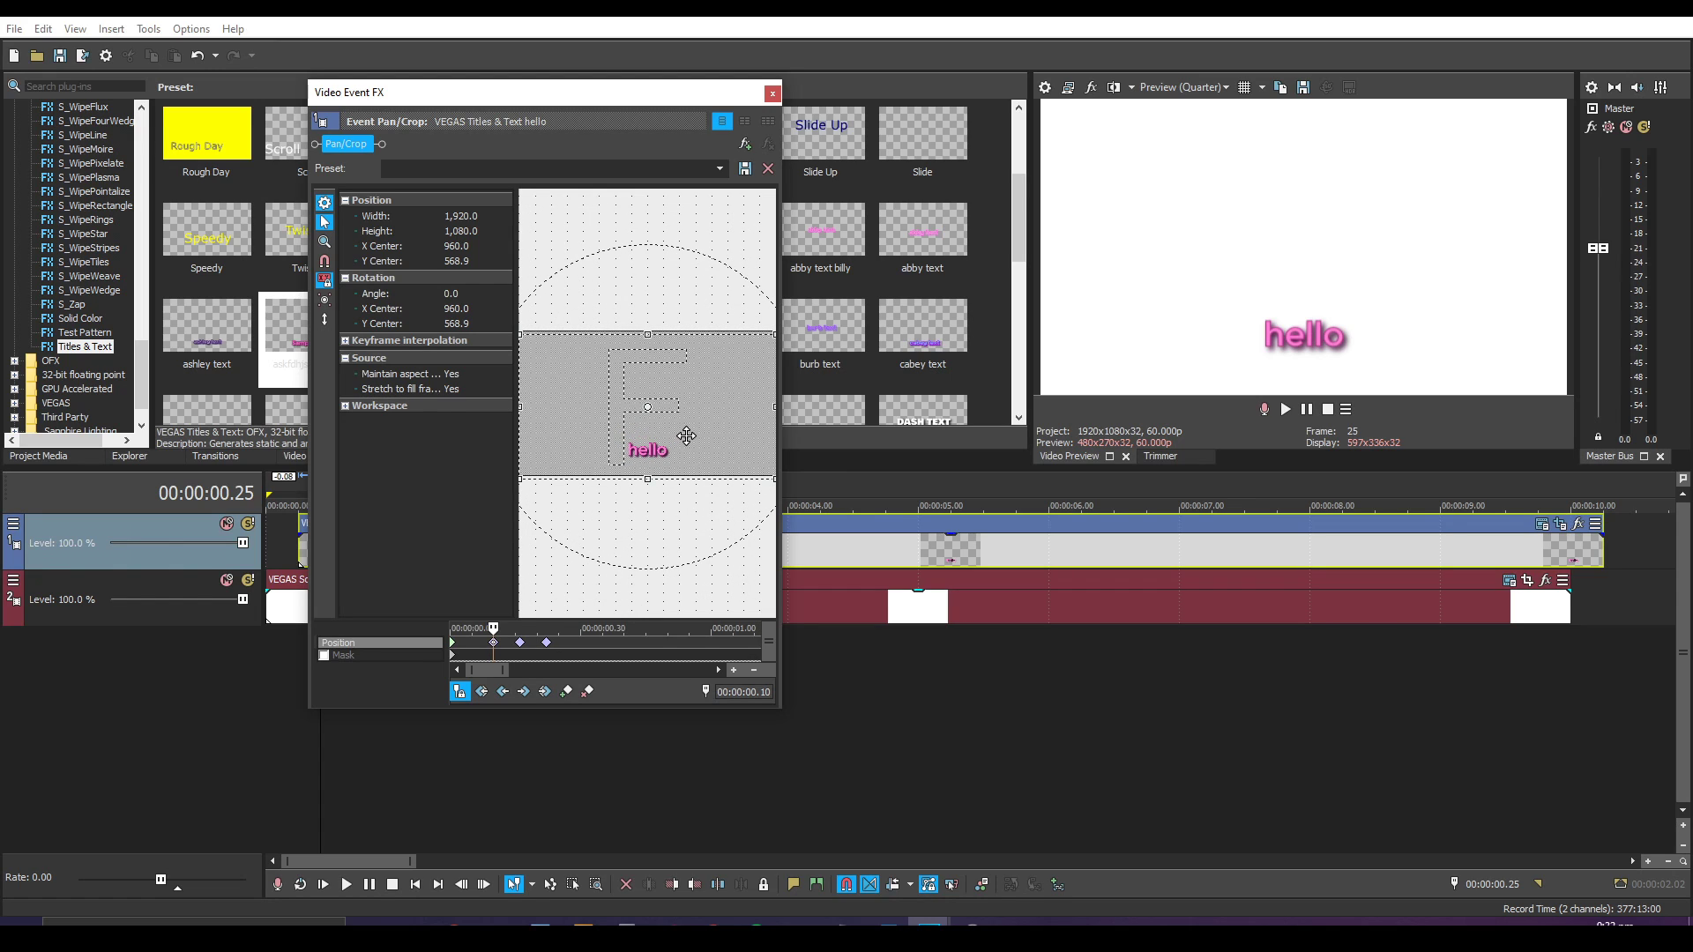
key("ctrl+Right")
scroll(652, 503, "up", 1)
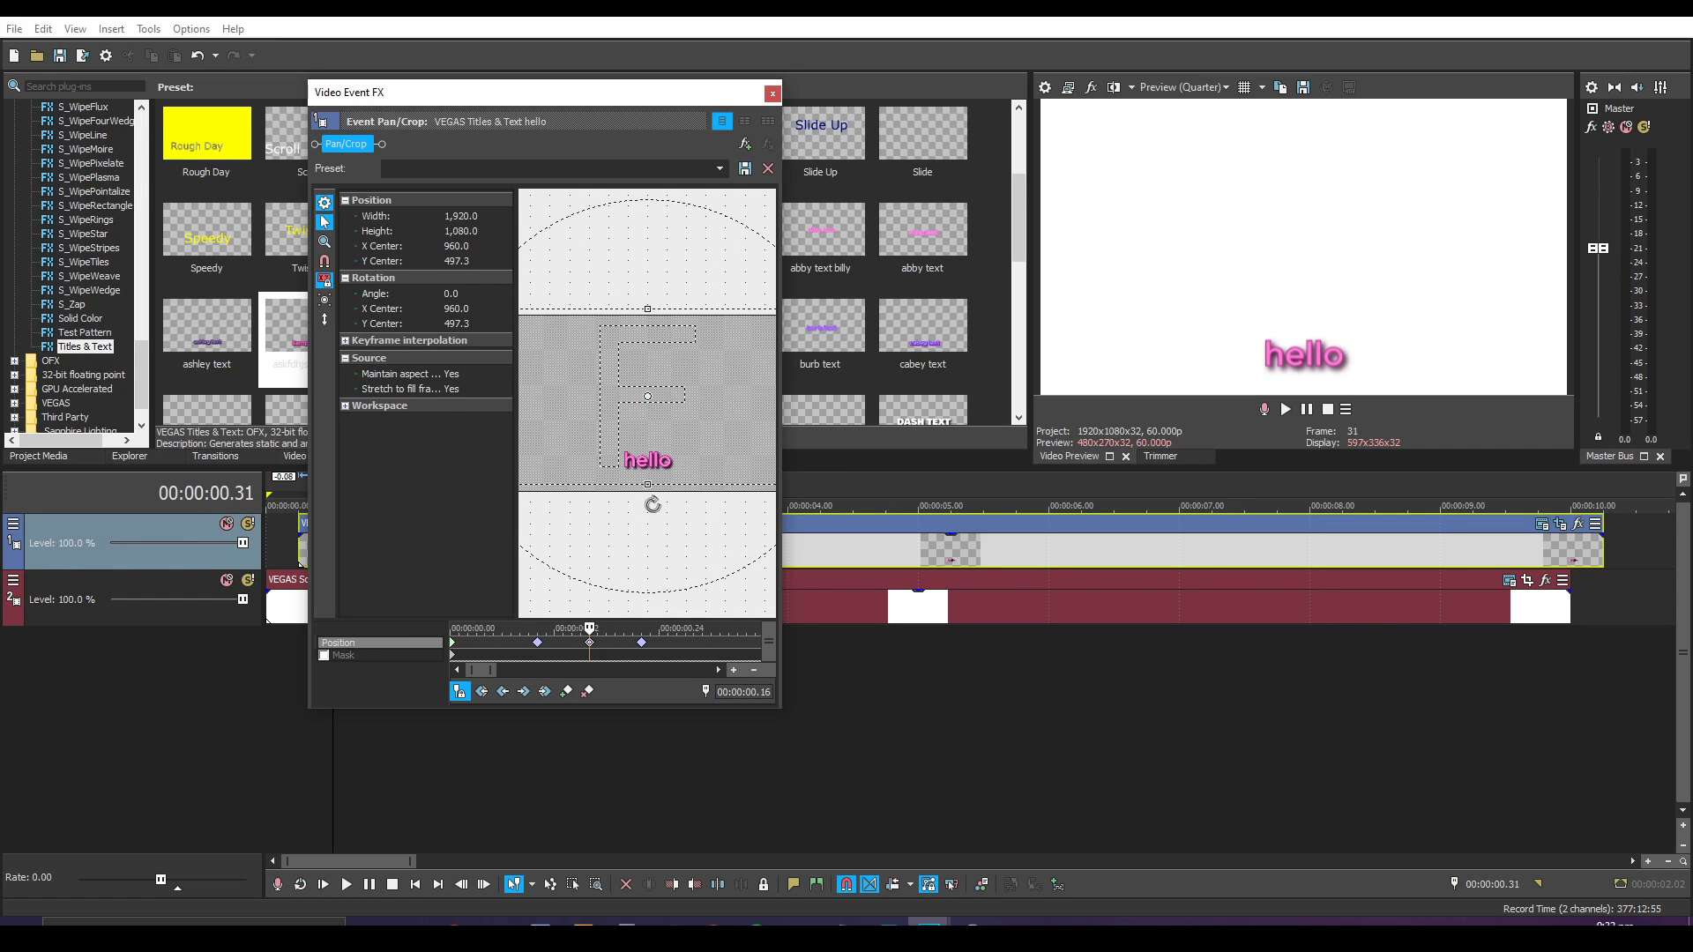
left_click_drag(645, 494, 644, 492)
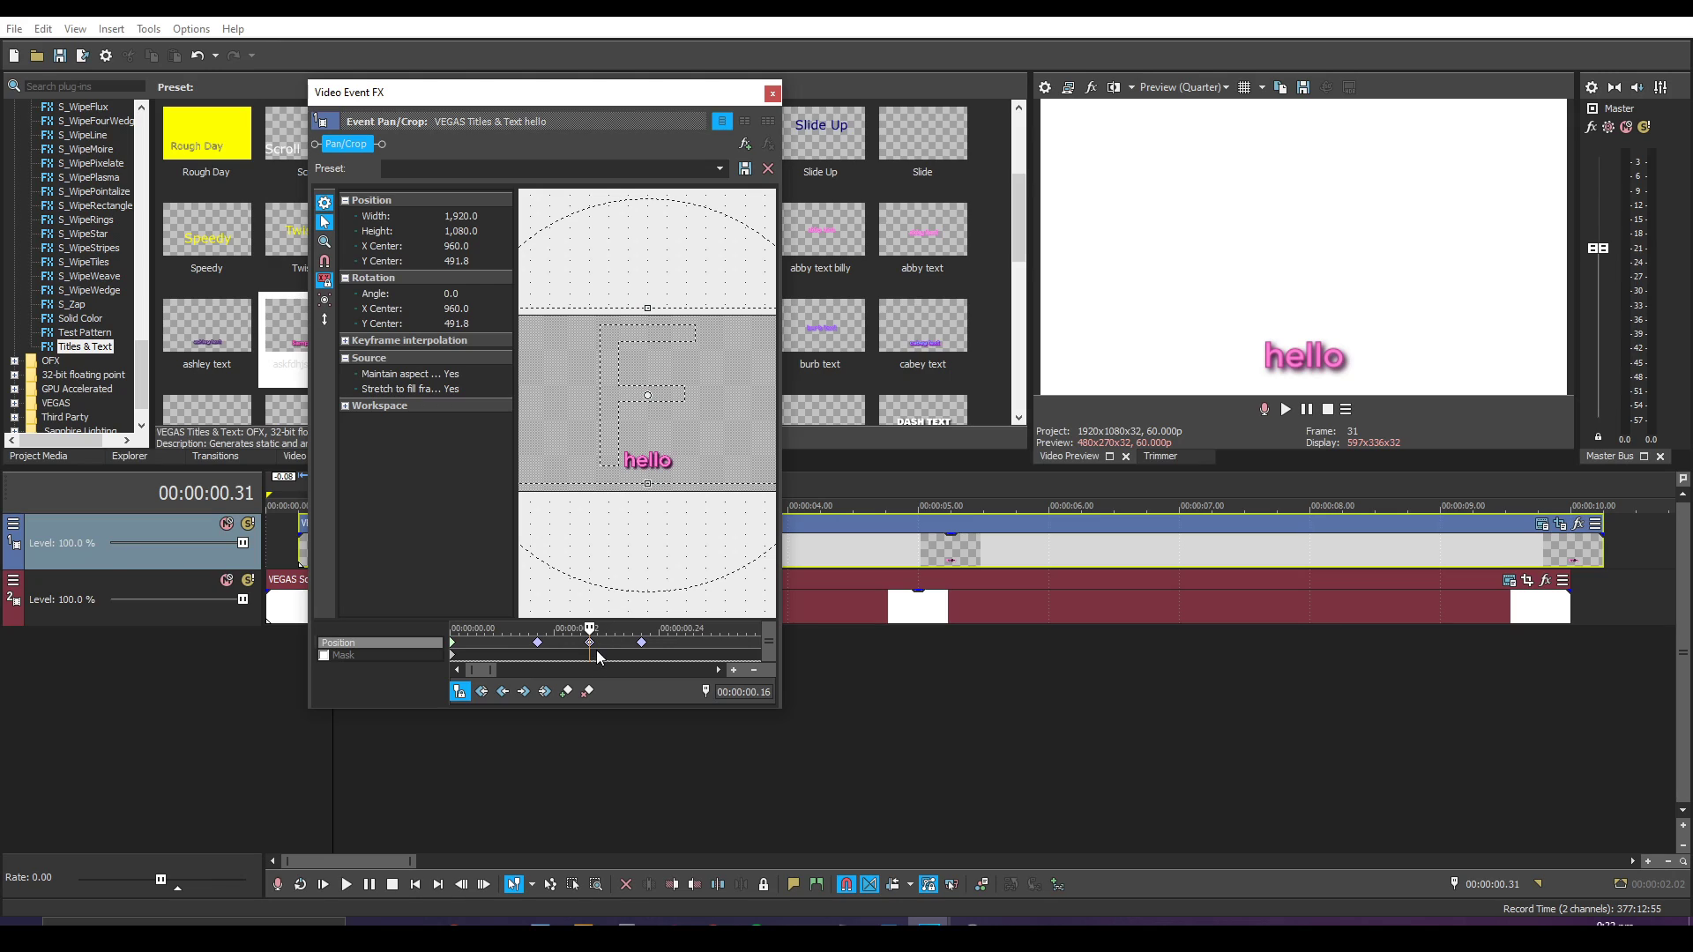
Go through the last Pan/Crop keyframe at 00:00:00.22 and just past it, and close the Pan/Crop window.
key("ctrl+Right")
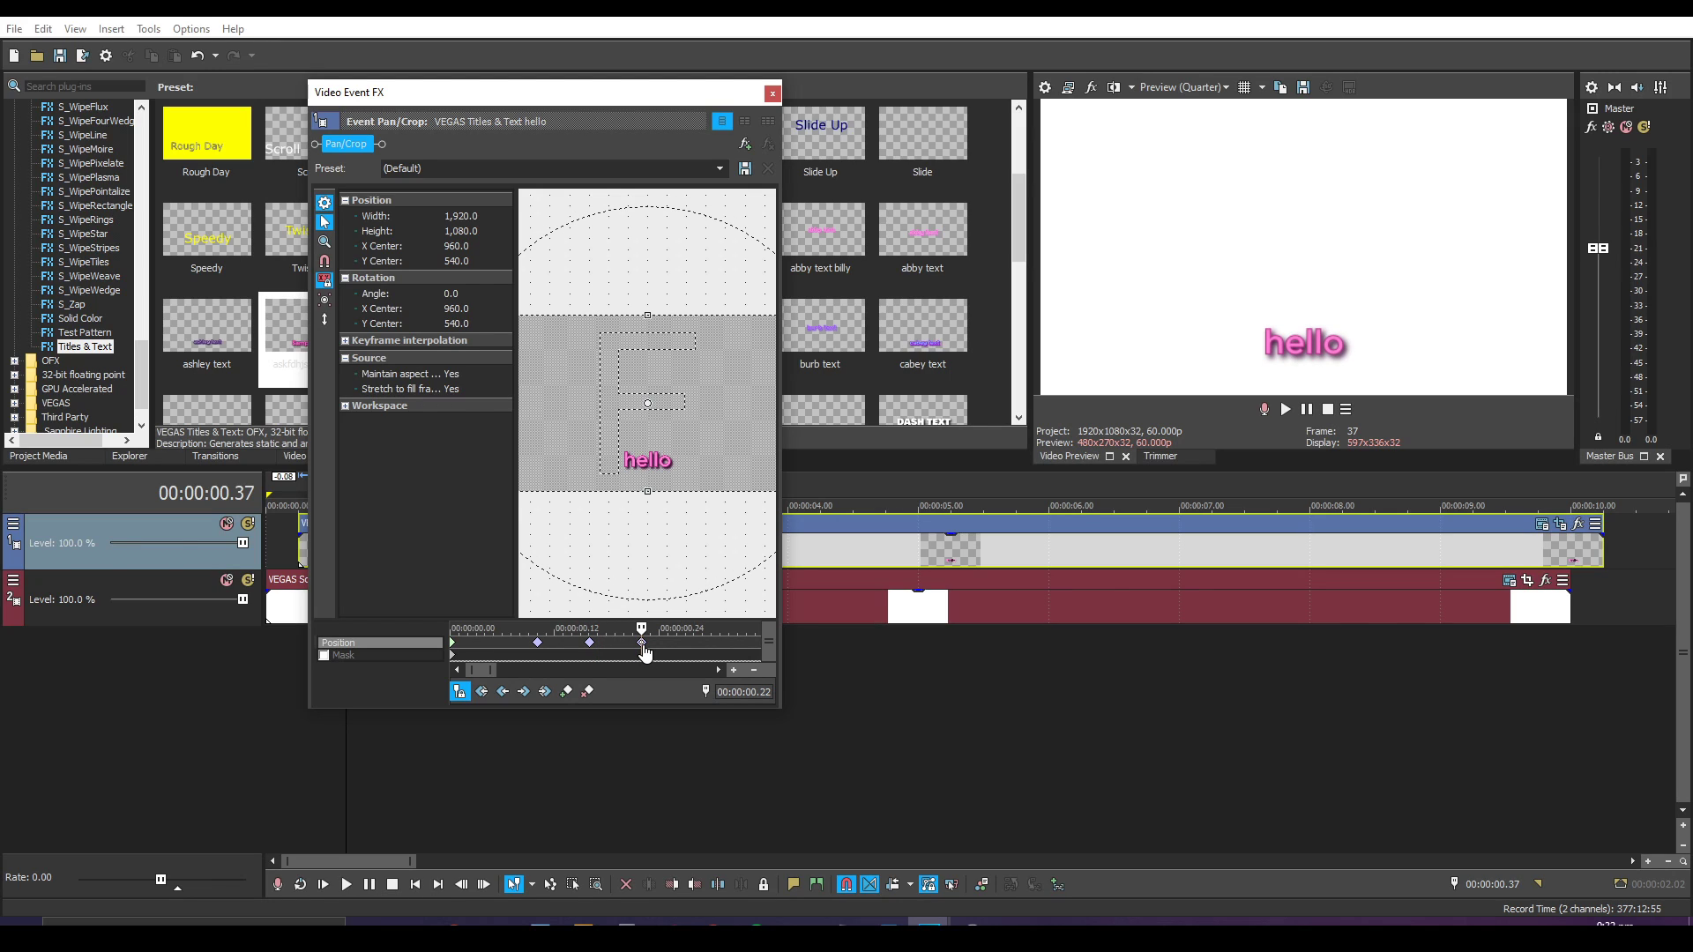
key("Right")
key("Right")
left_click_drag(645, 653, 654, 654)
left_click(772, 92)
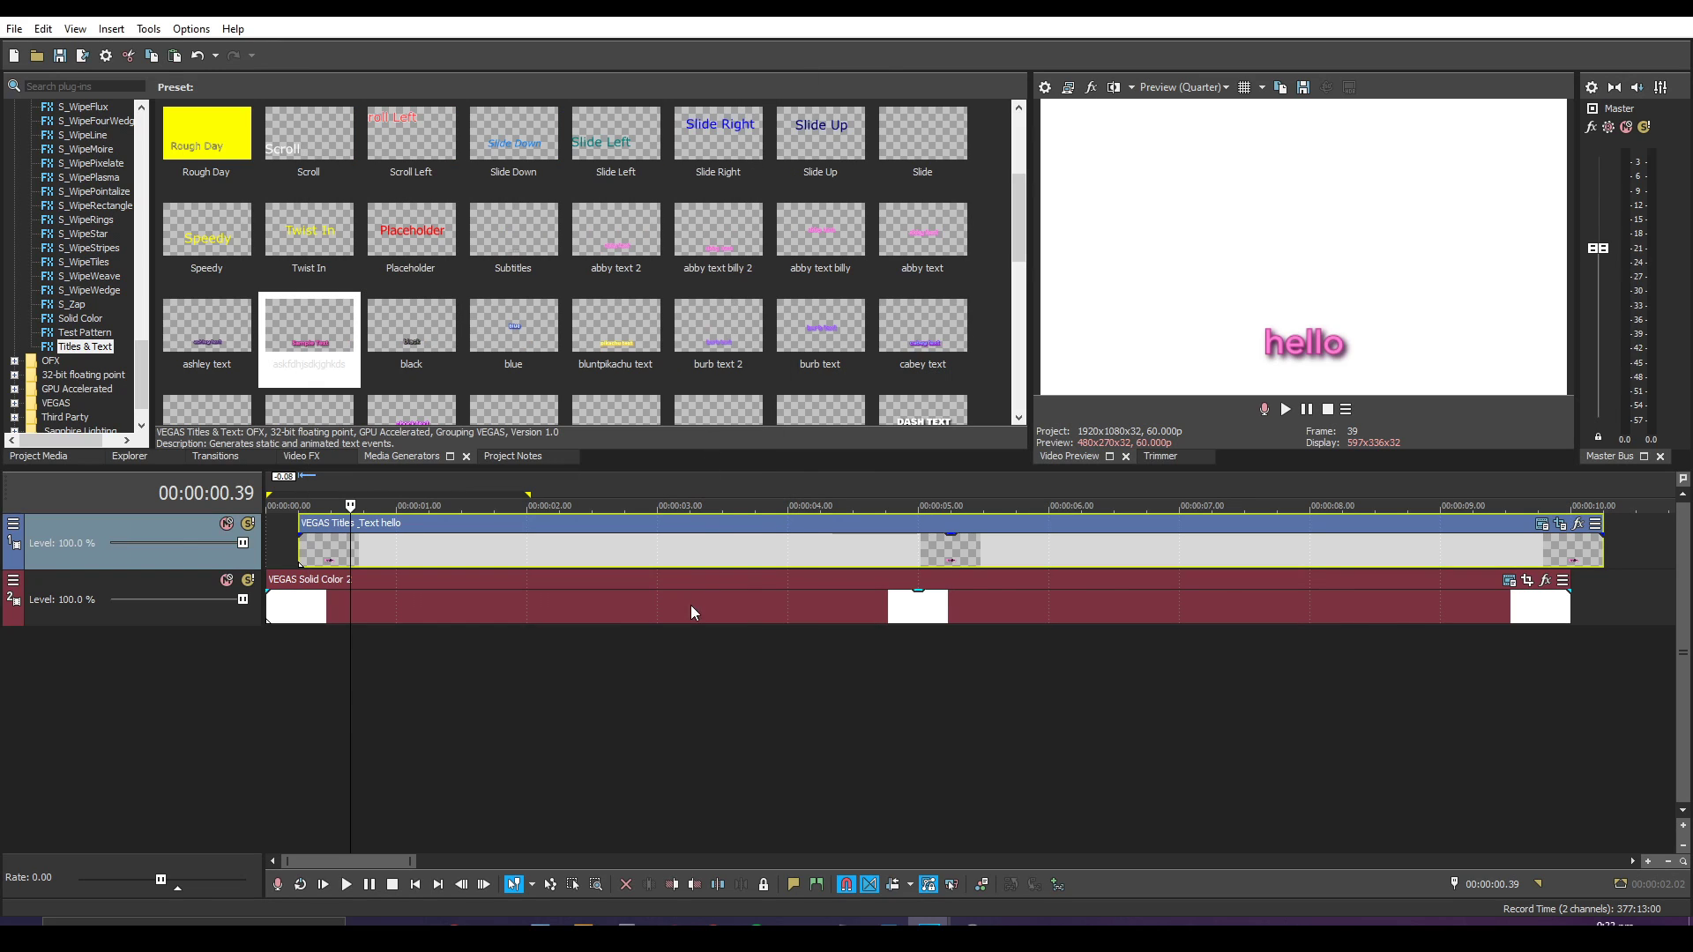
Select a time range from the project start to about 00:00:01.31 and play back the title's entrance.
left_click_drag(463, 647, 167, 647)
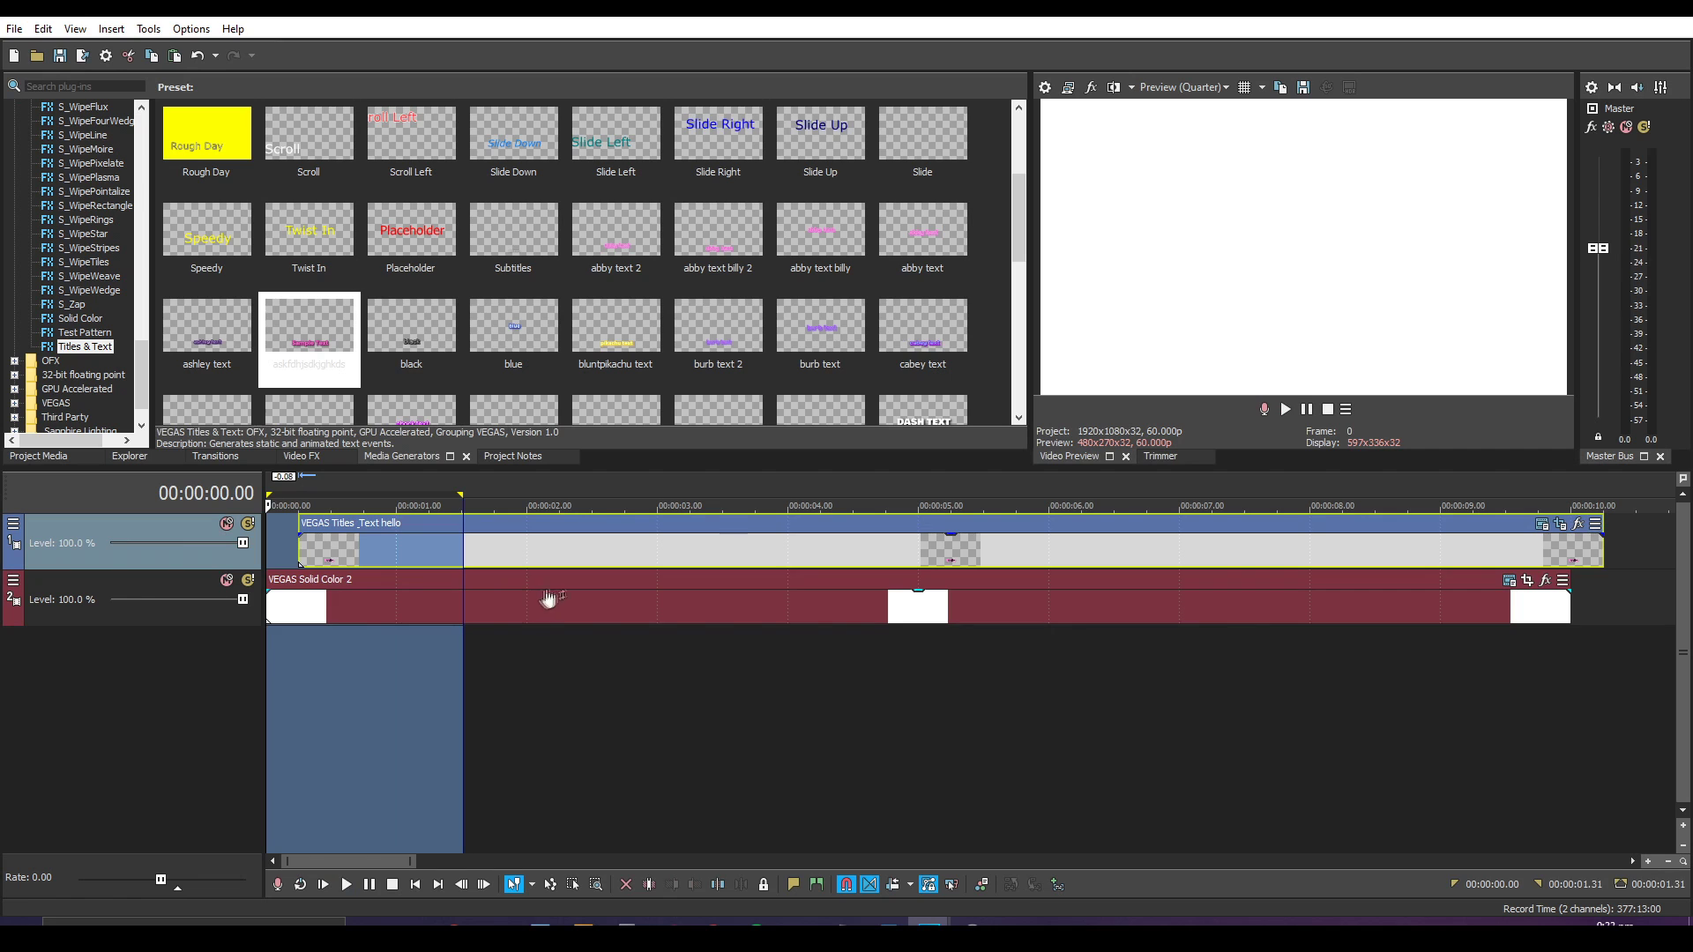
key("space")
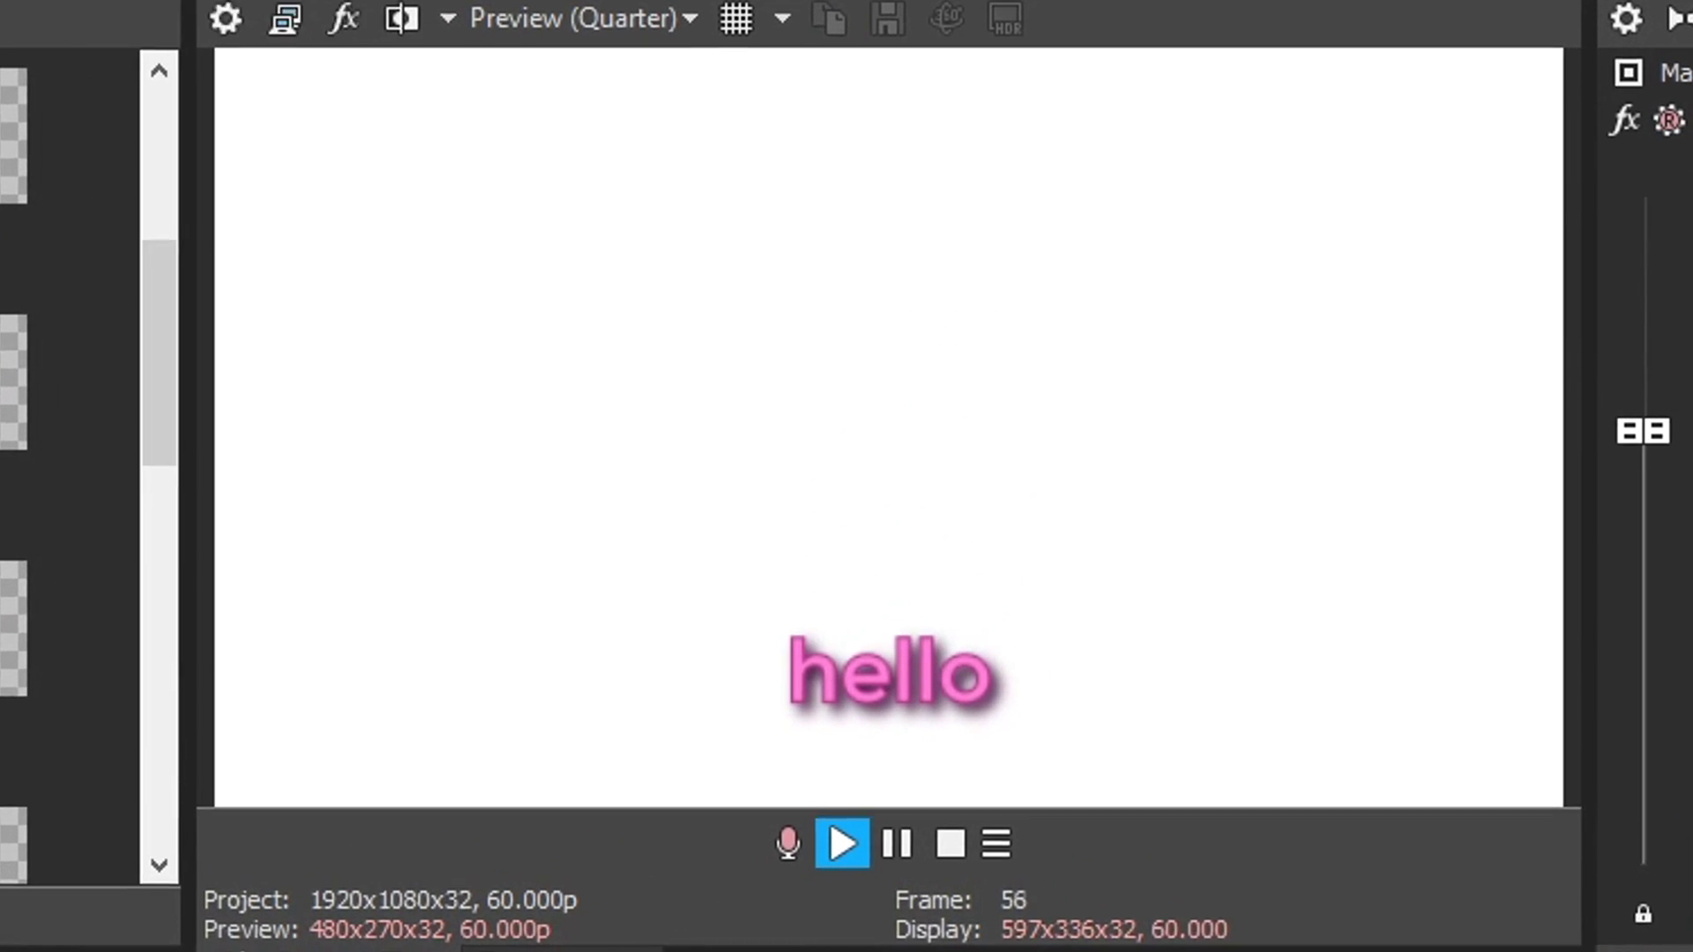
key("space")
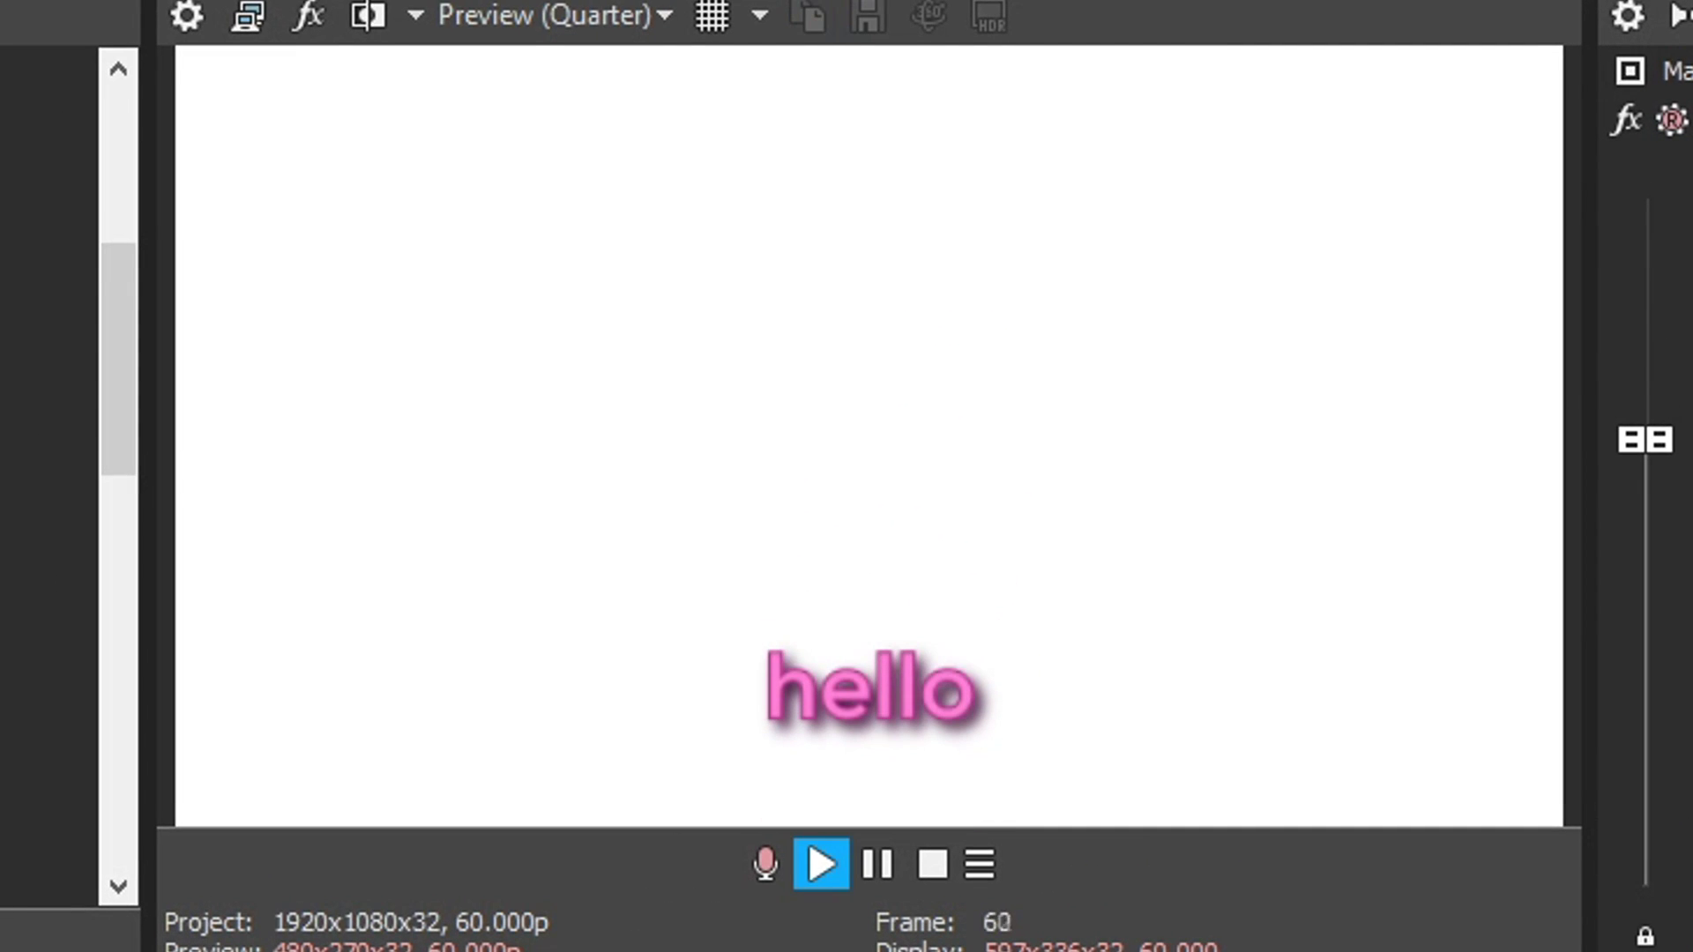
key("space")
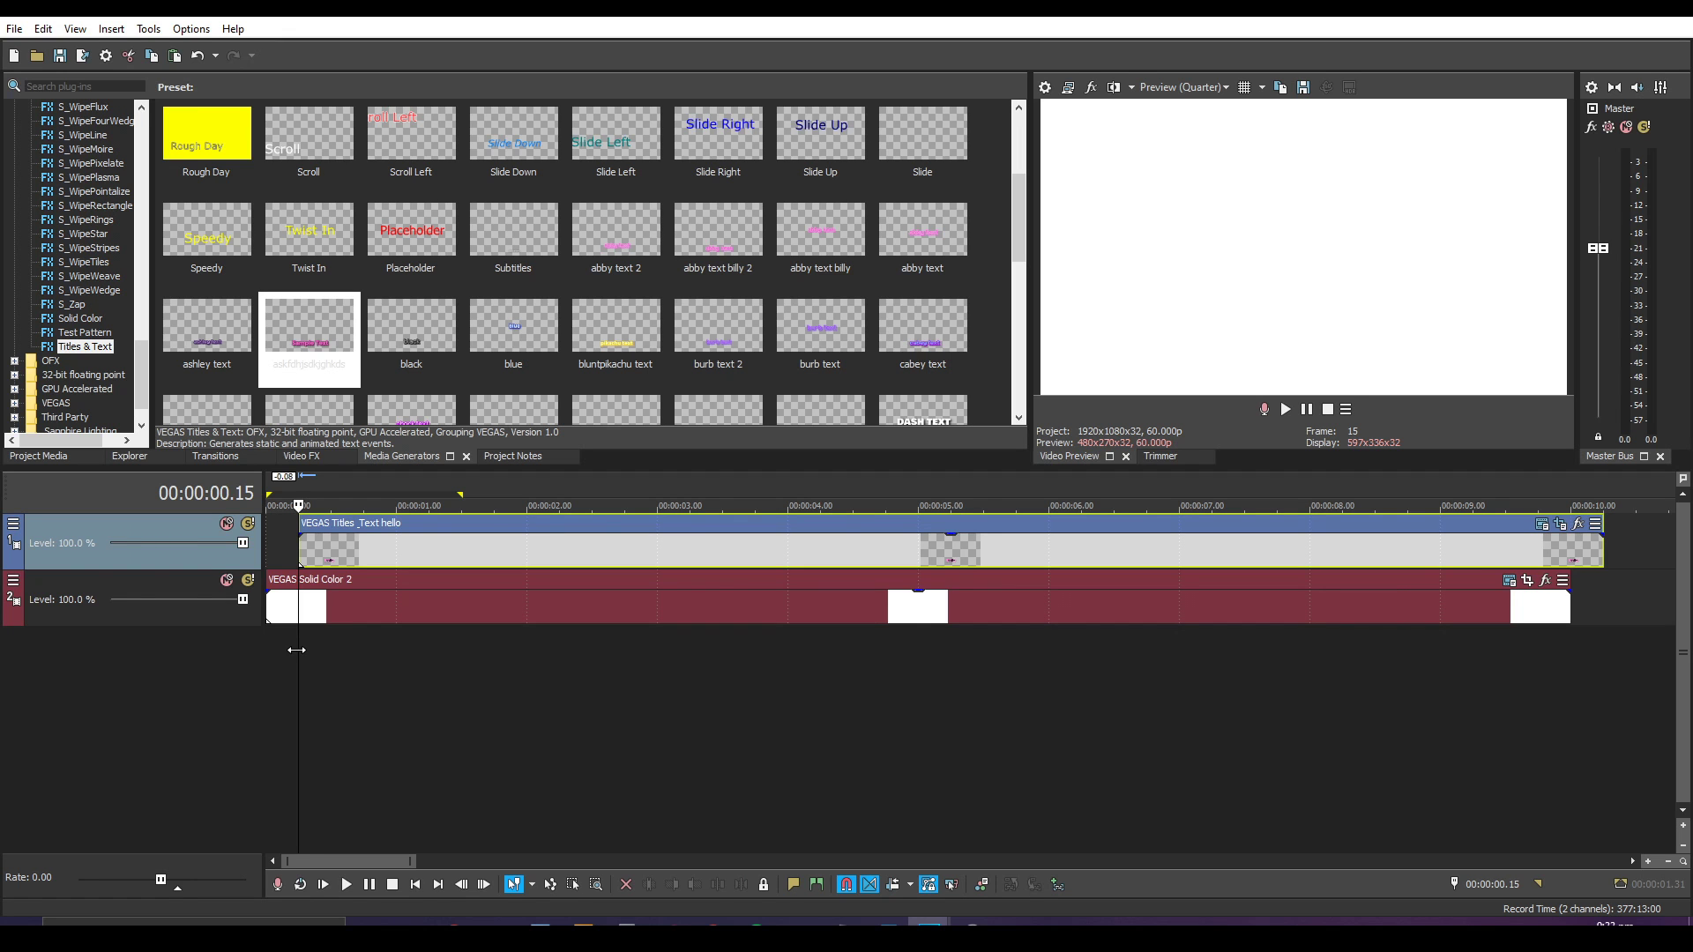
Review individual frames of the title's entrance at the beginning of the "hello" event.
left_click_drag(296, 649, 342, 648)
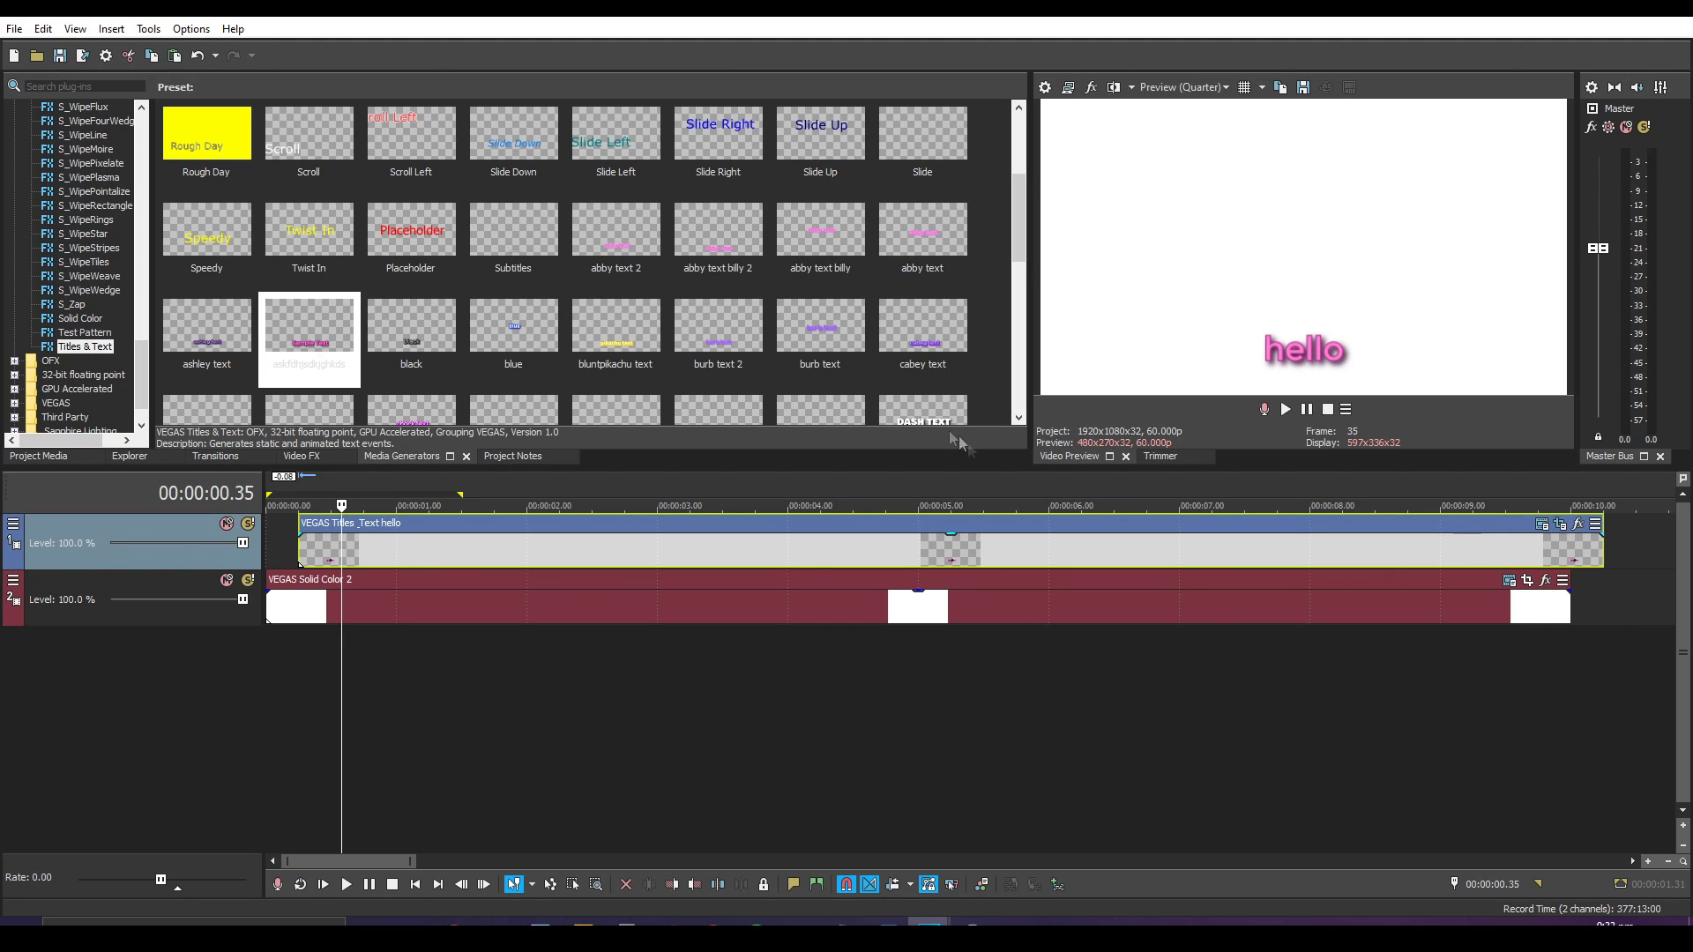
left_click(299, 551)
left_click(338, 549)
left_click(344, 540)
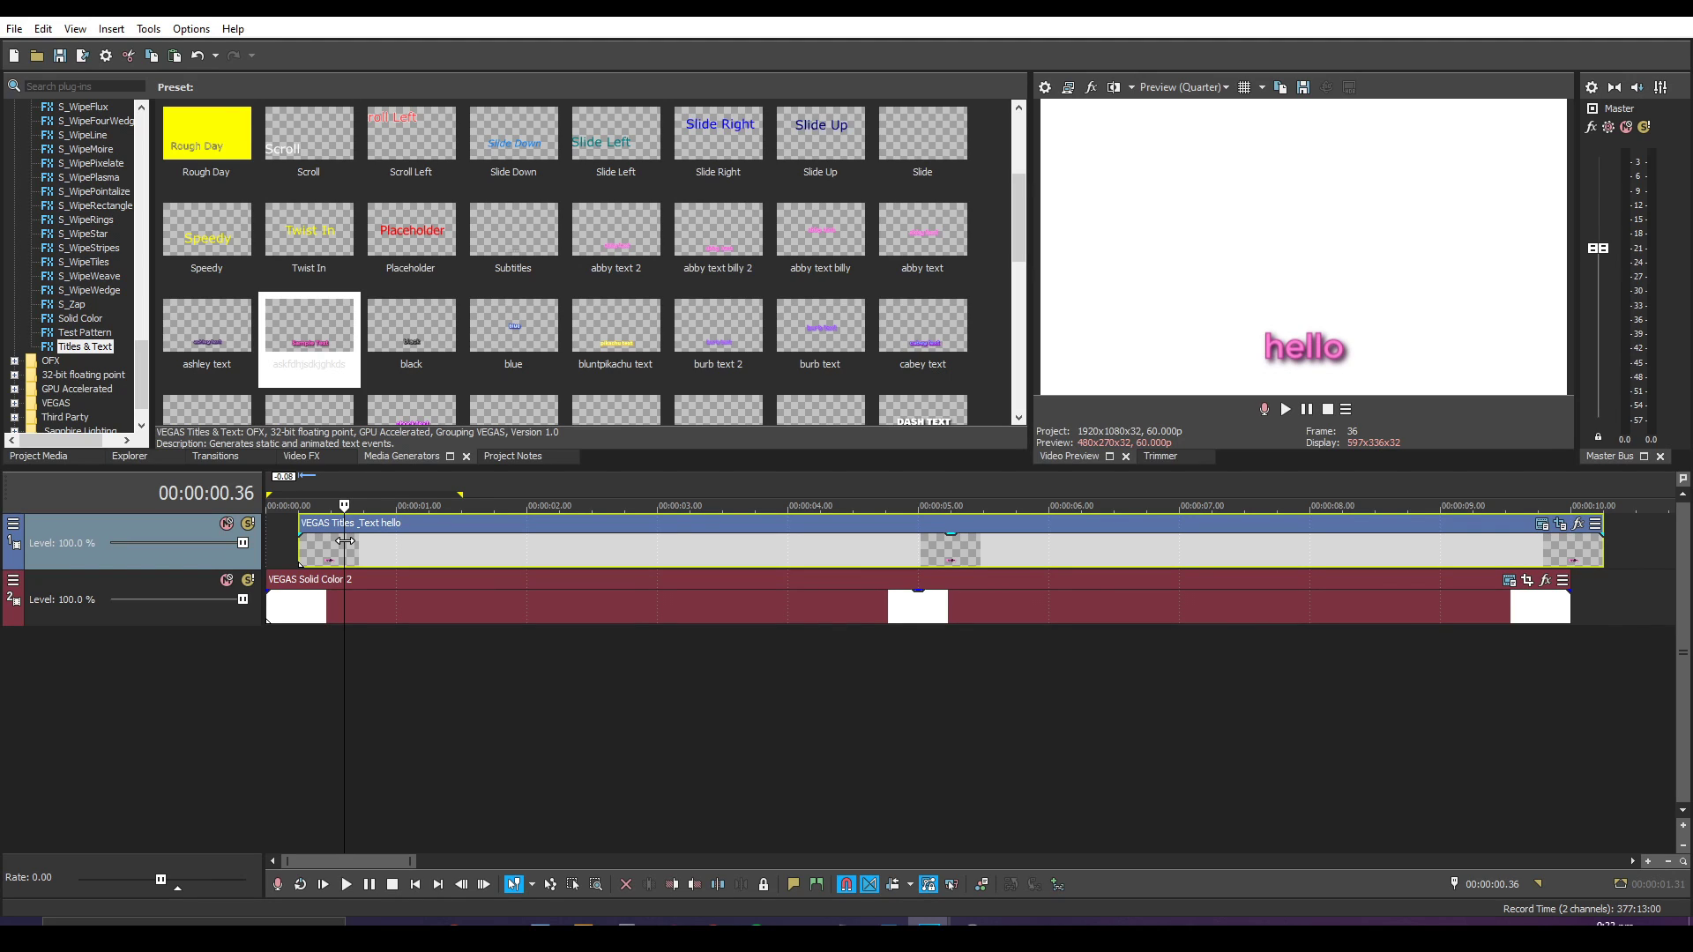
left_click(368, 546)
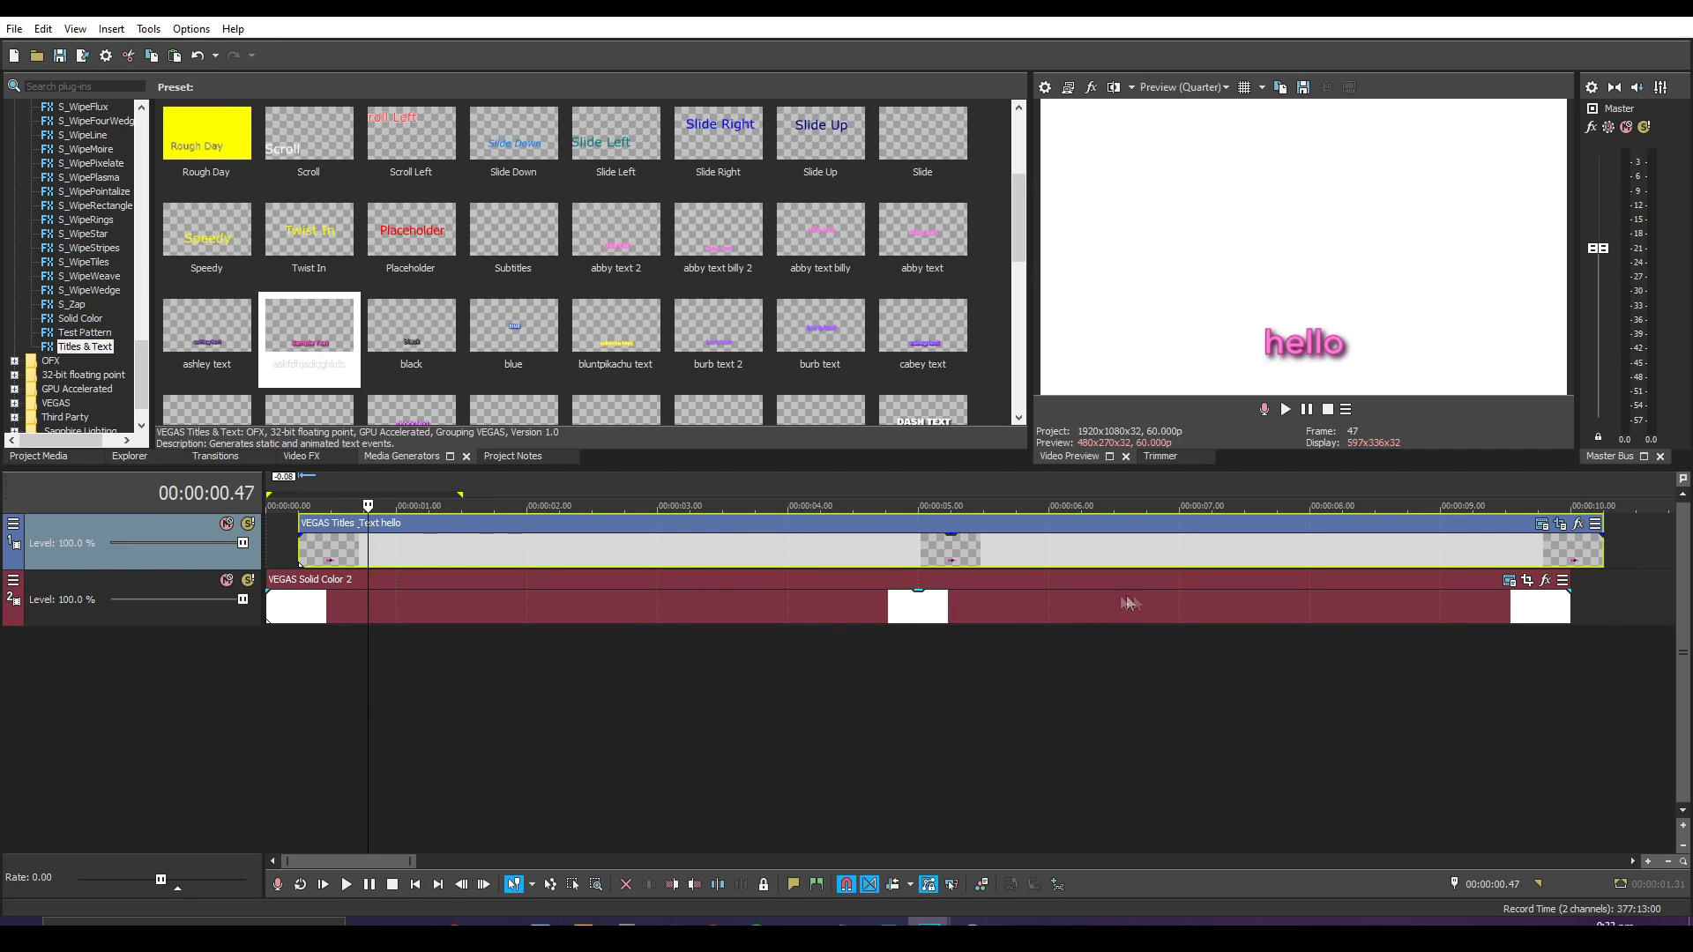
Split the "hello" title event at 00:00:01.06.
left_click(1539, 526)
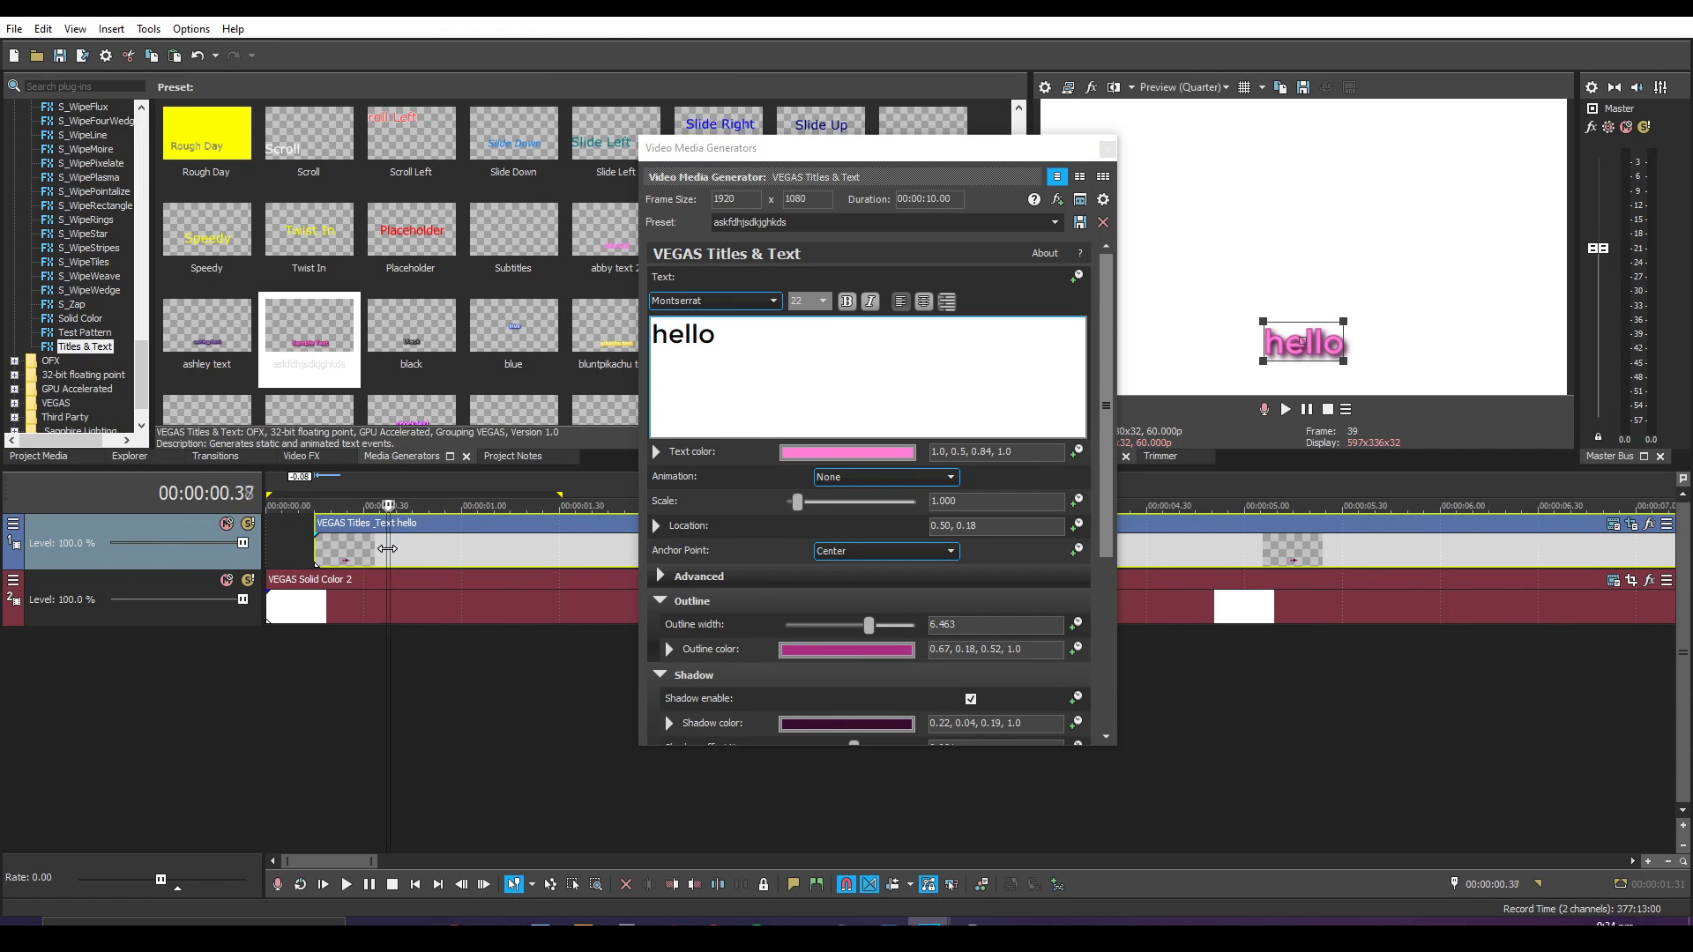
left_click_drag(388, 548, 462, 561)
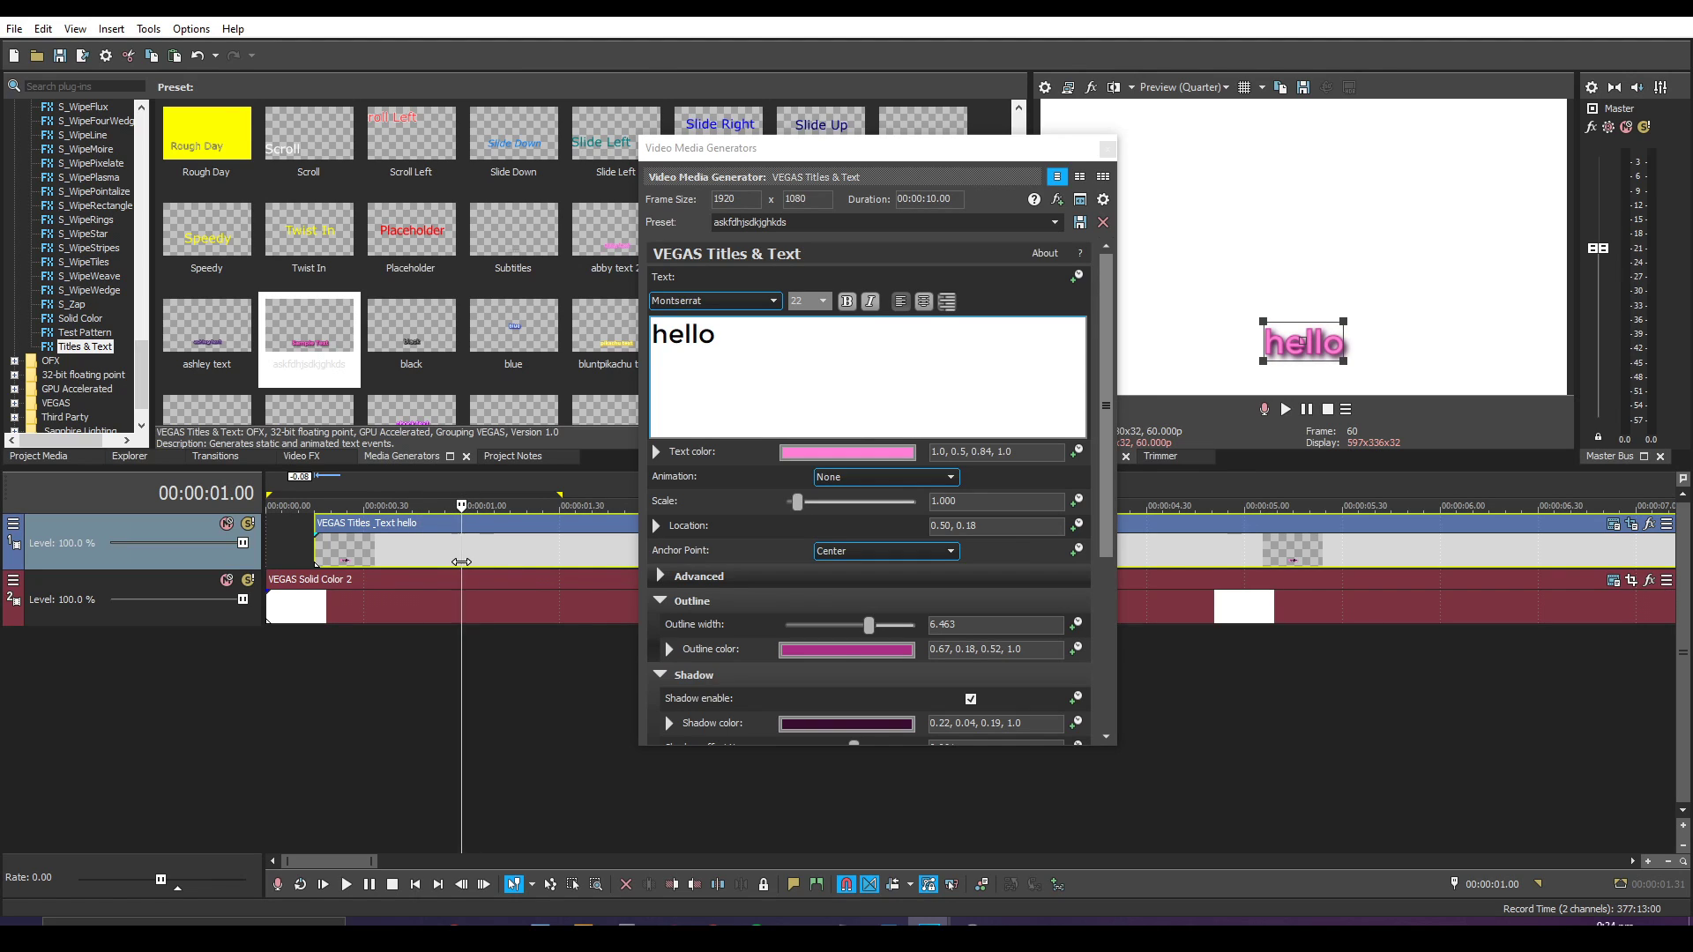
left_click_drag(461, 561, 489, 552)
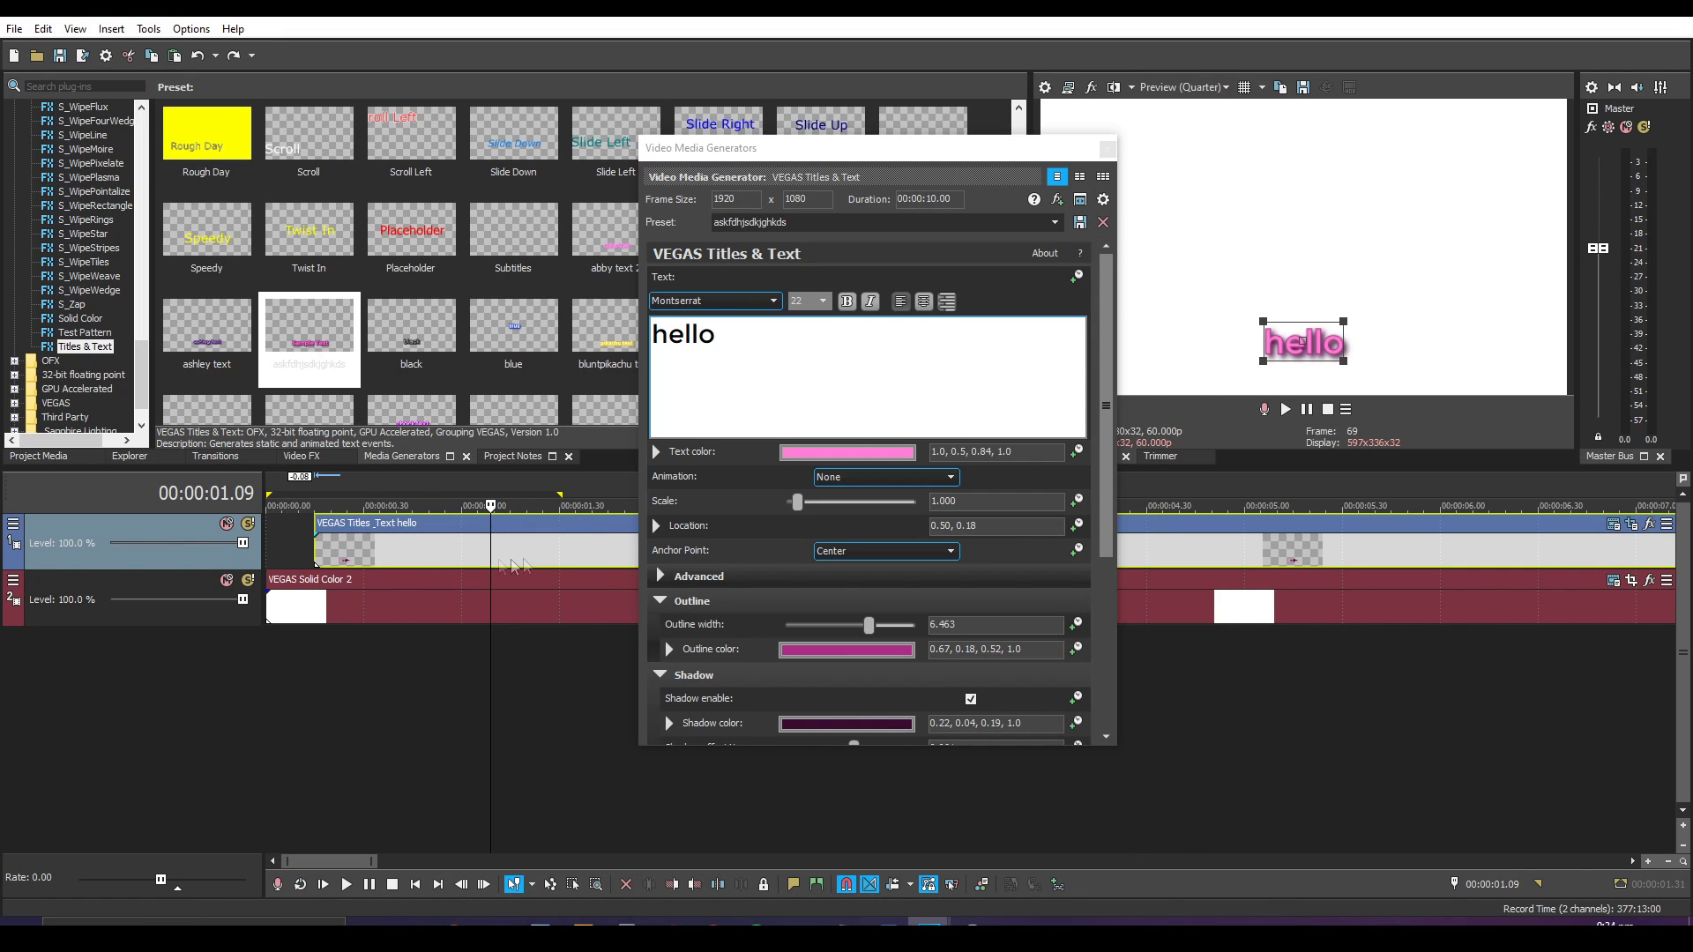
left_click(468, 545)
left_click(285, 551)
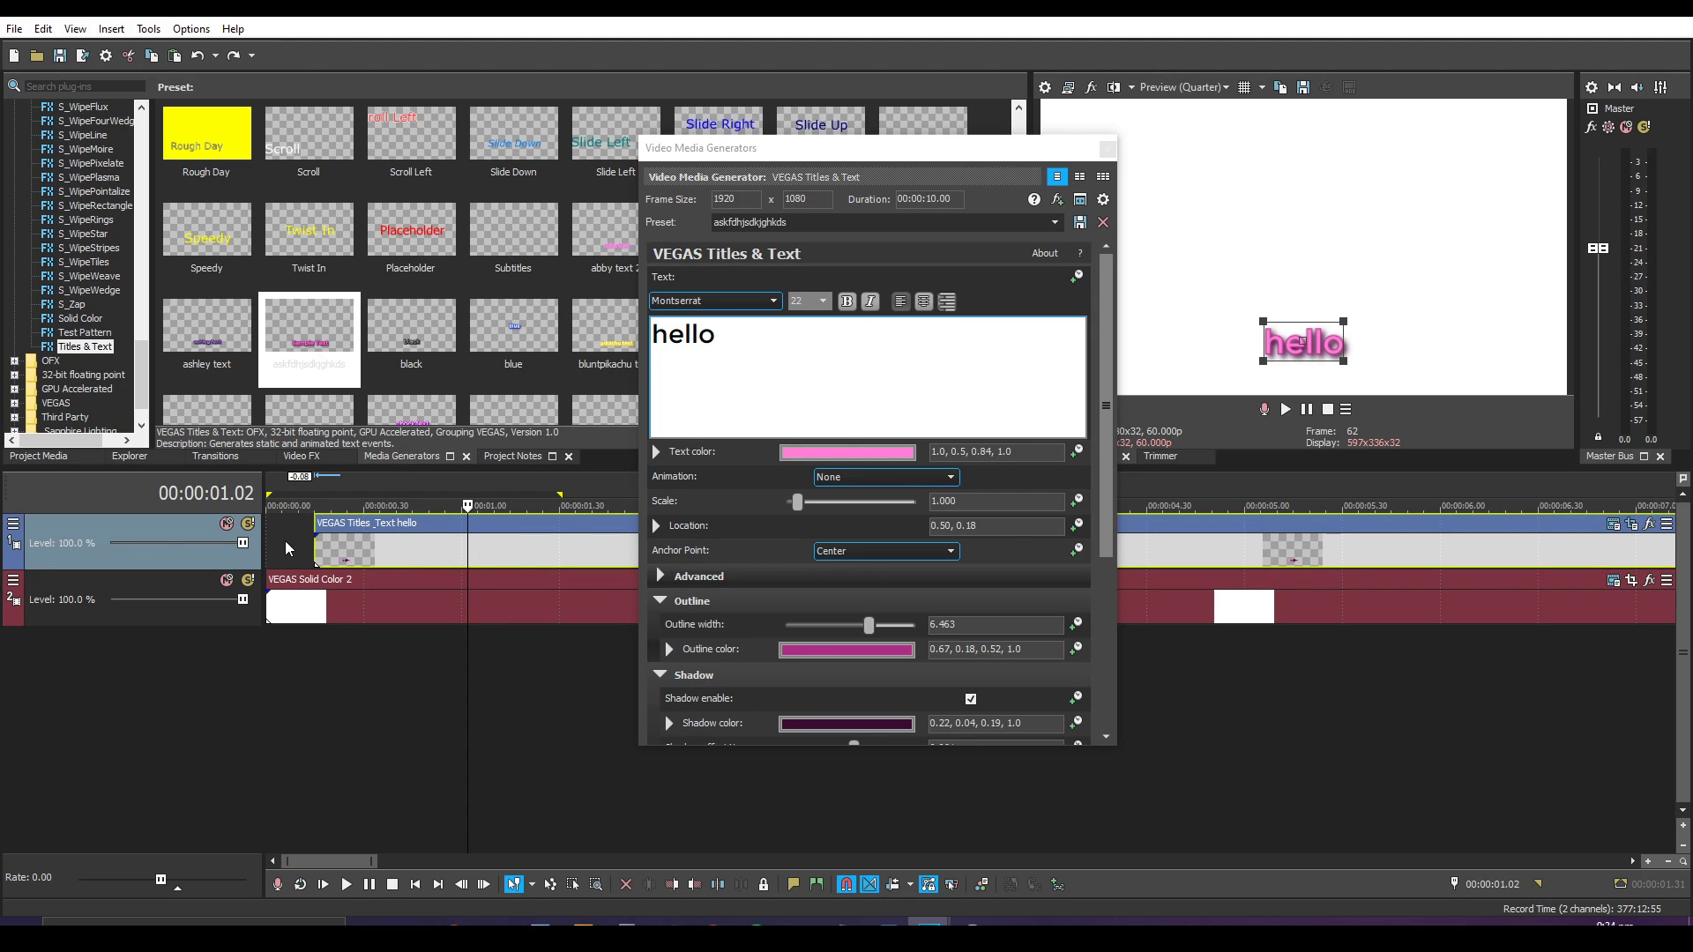
left_click(488, 548)
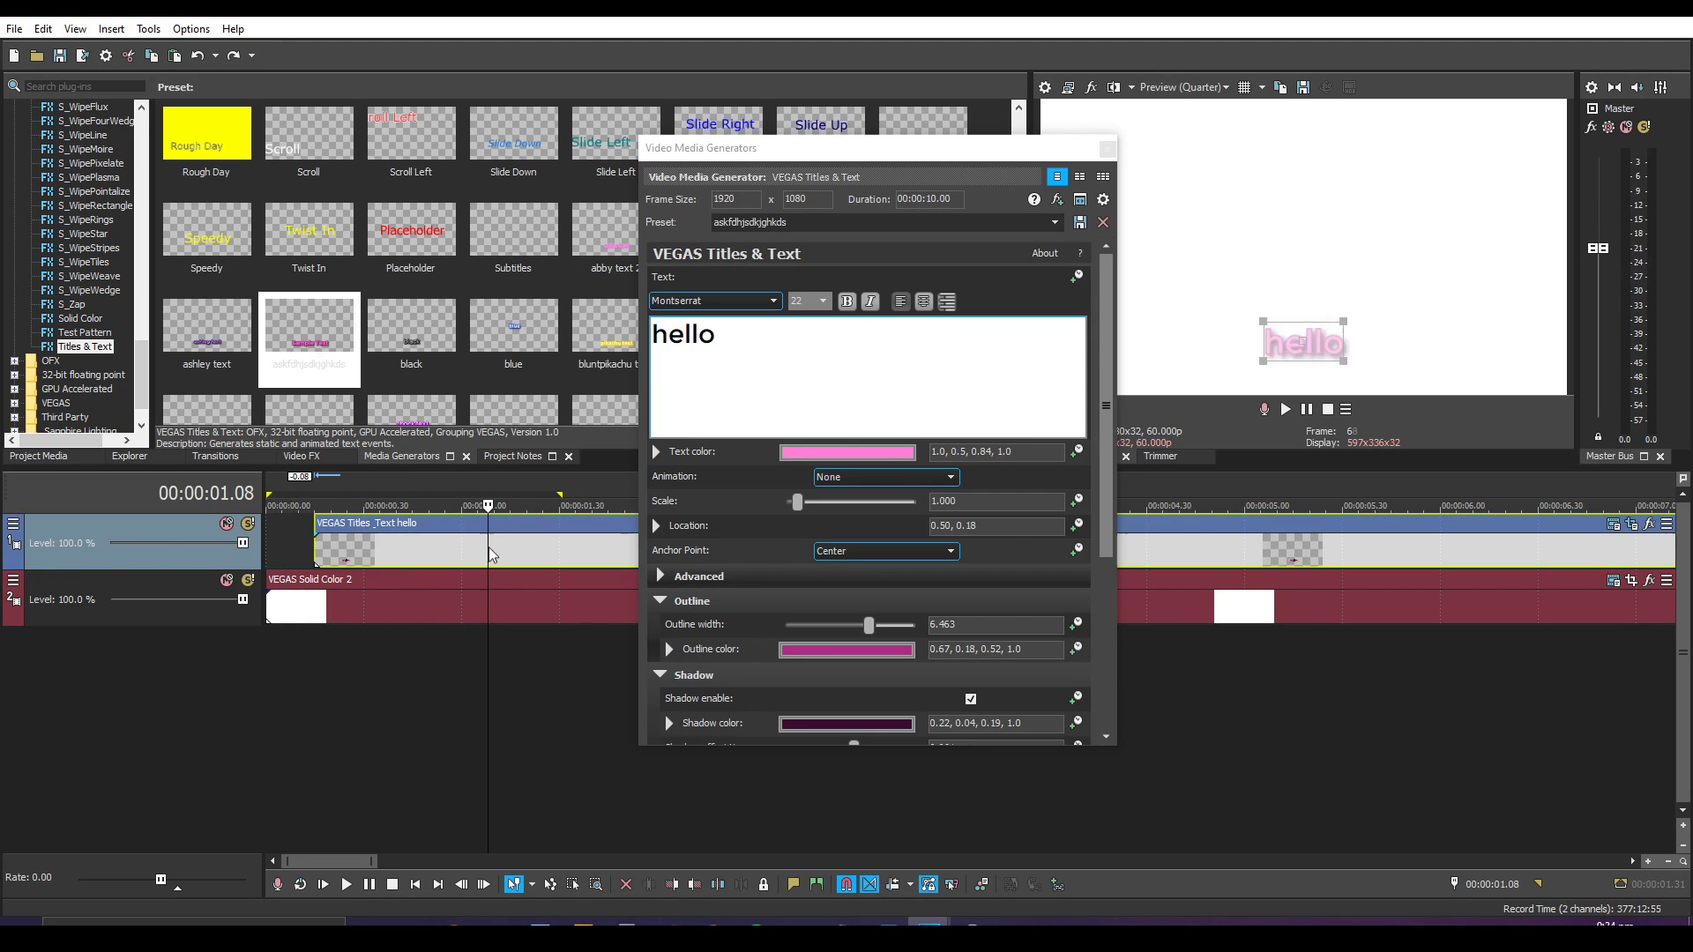
left_click(480, 545)
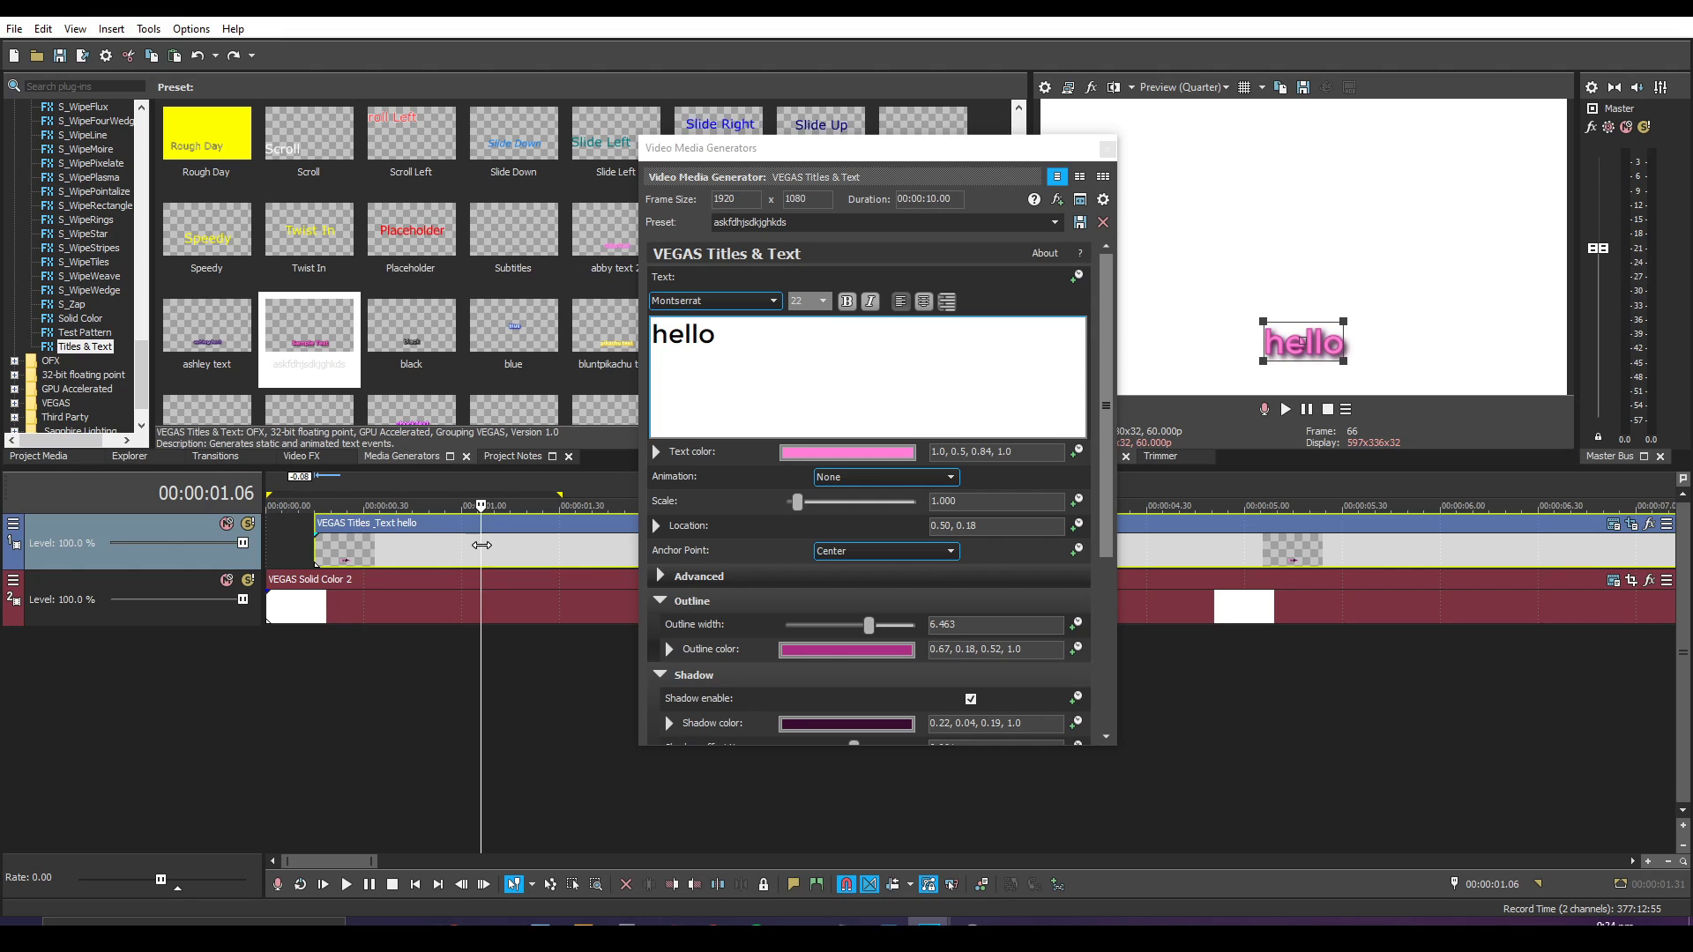
key("s")
mouse_move(492, 557)
left_mouse_down()
mouse_move(514, 560)
mouse_move(494, 559)
left_mouse_up()
left_click_drag(896, 148, 765, 139)
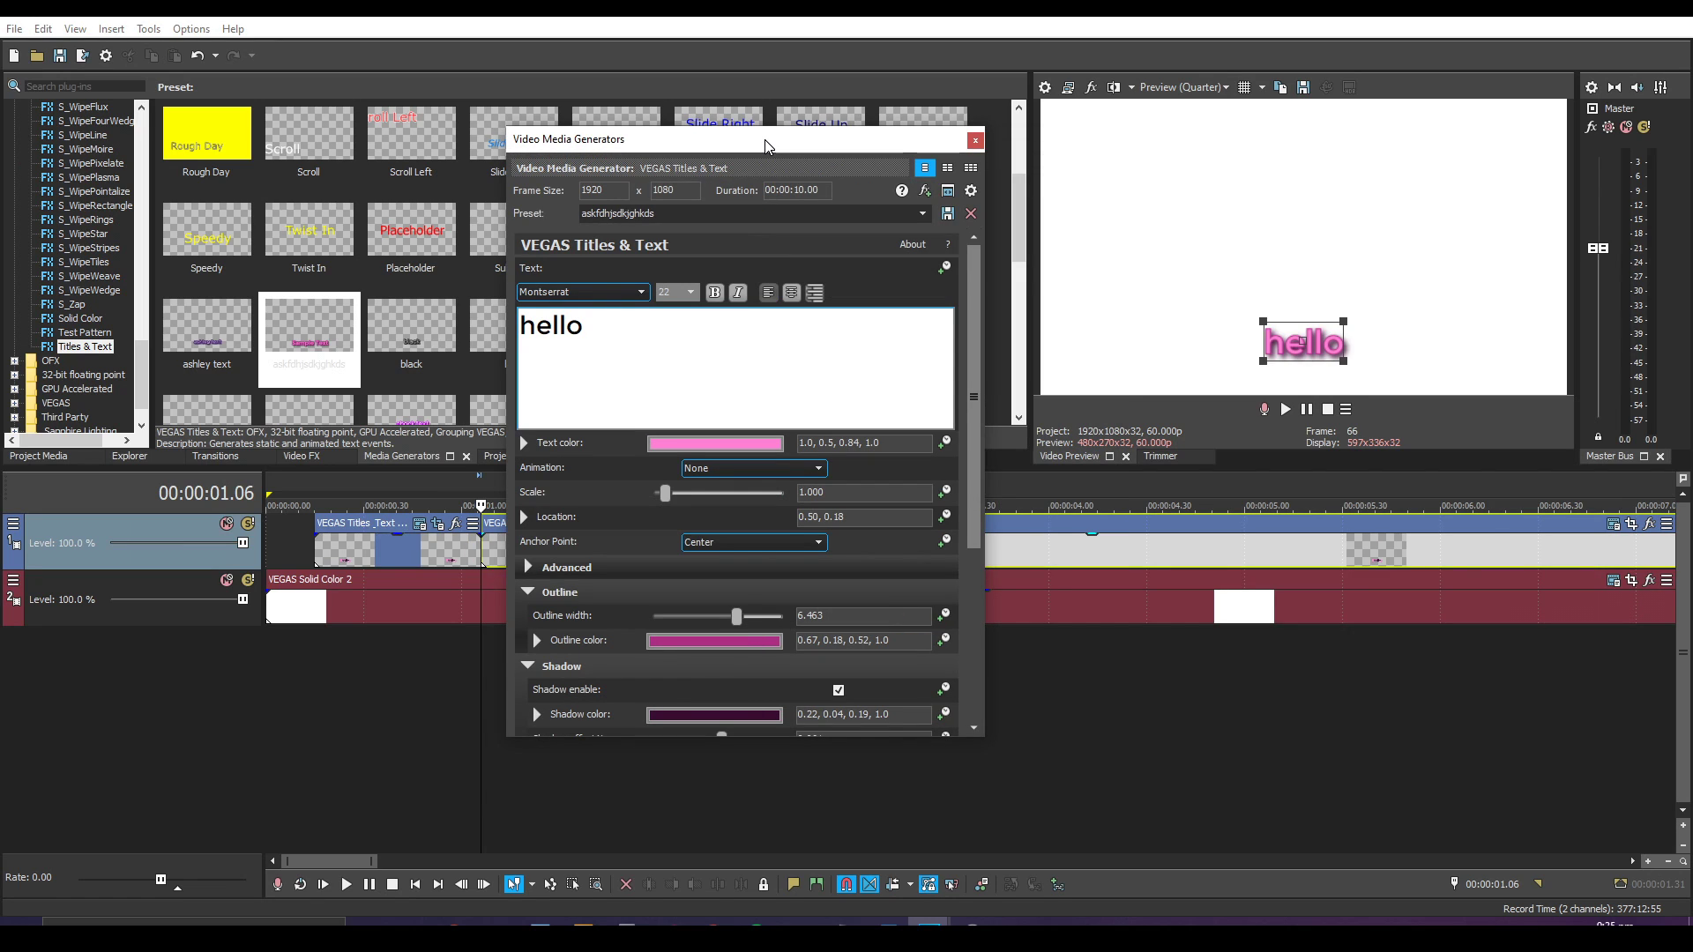
left_click_drag(616, 147, 692, 176)
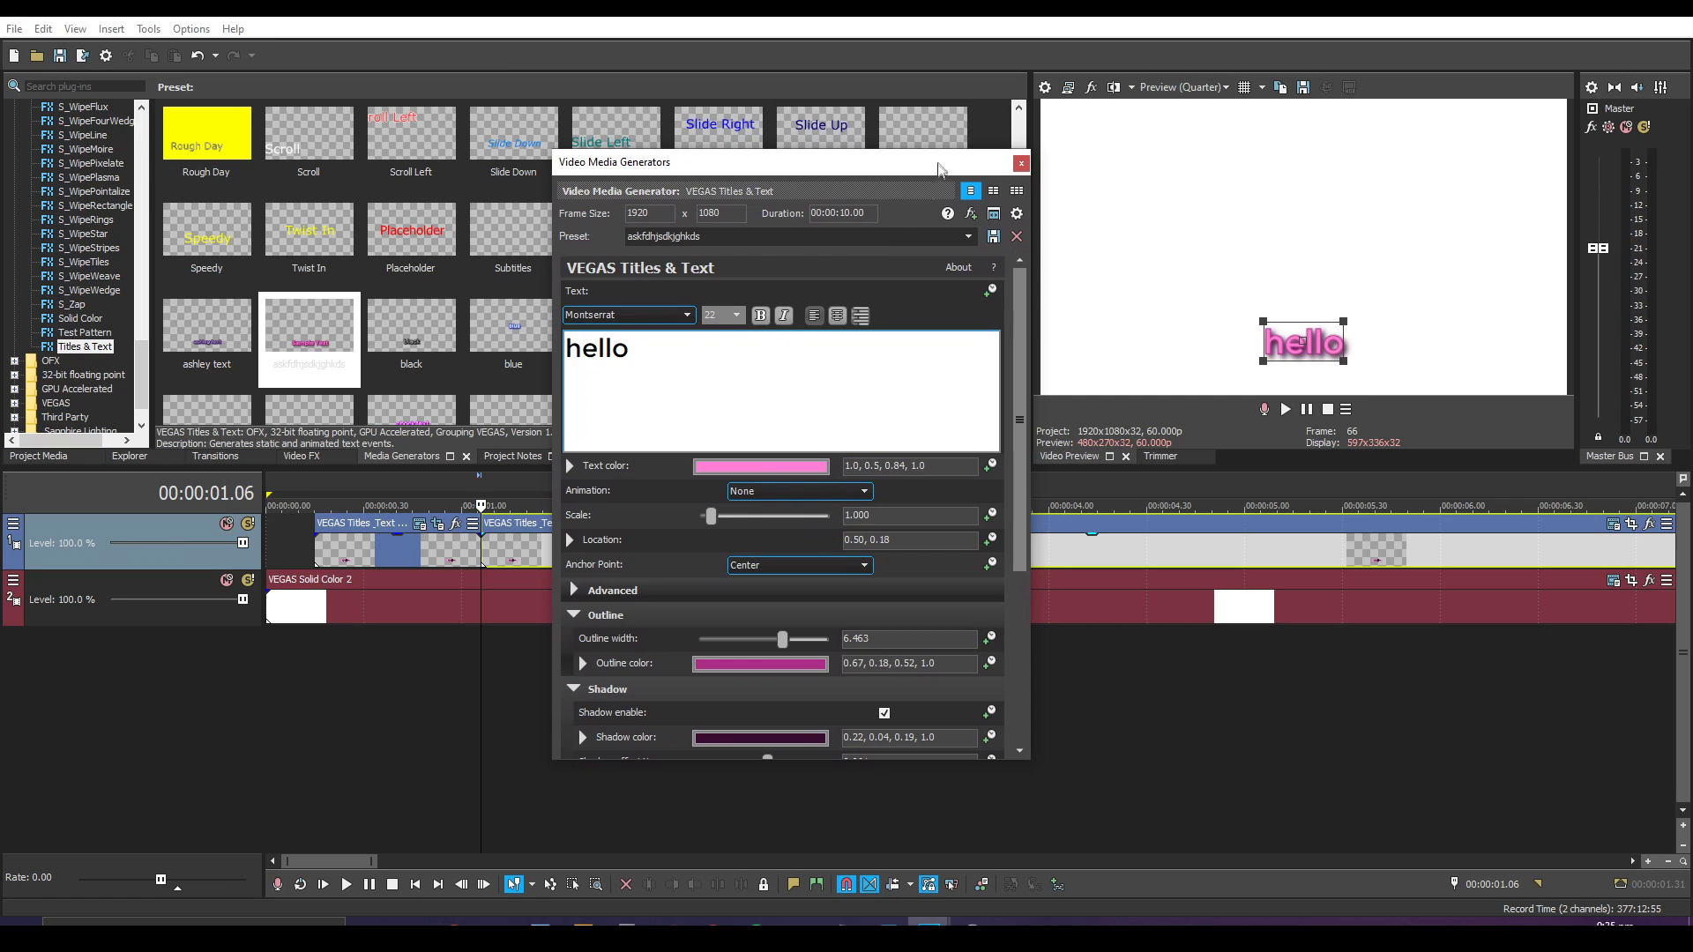
left_click(1021, 163)
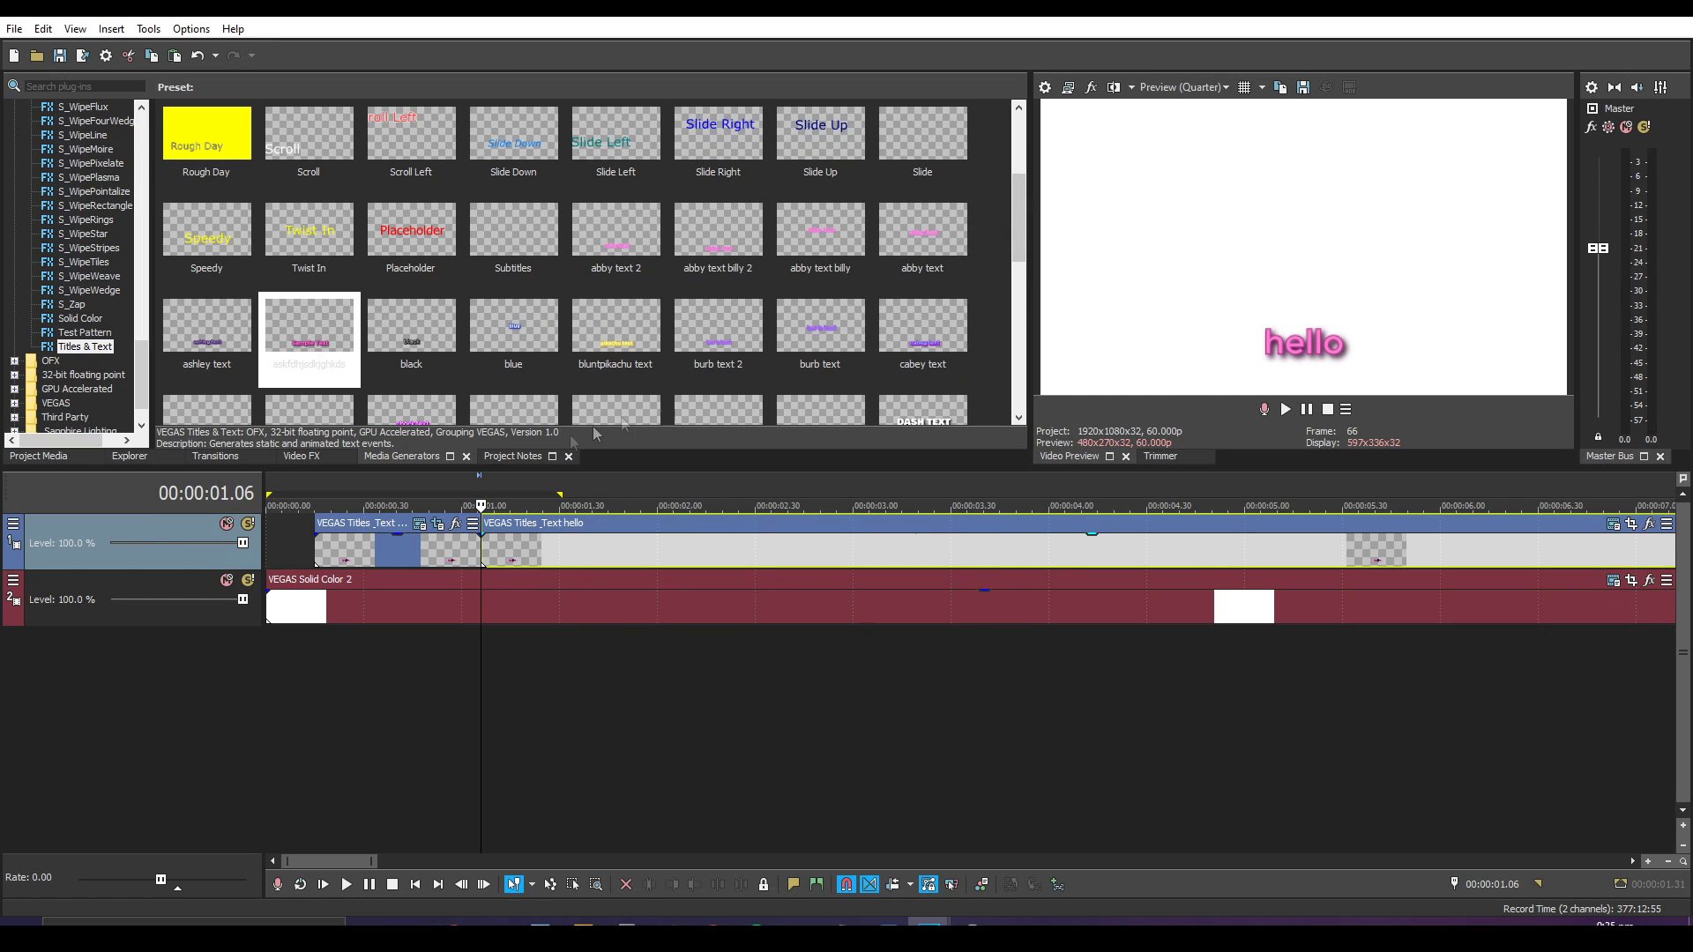
left_click(1613, 526)
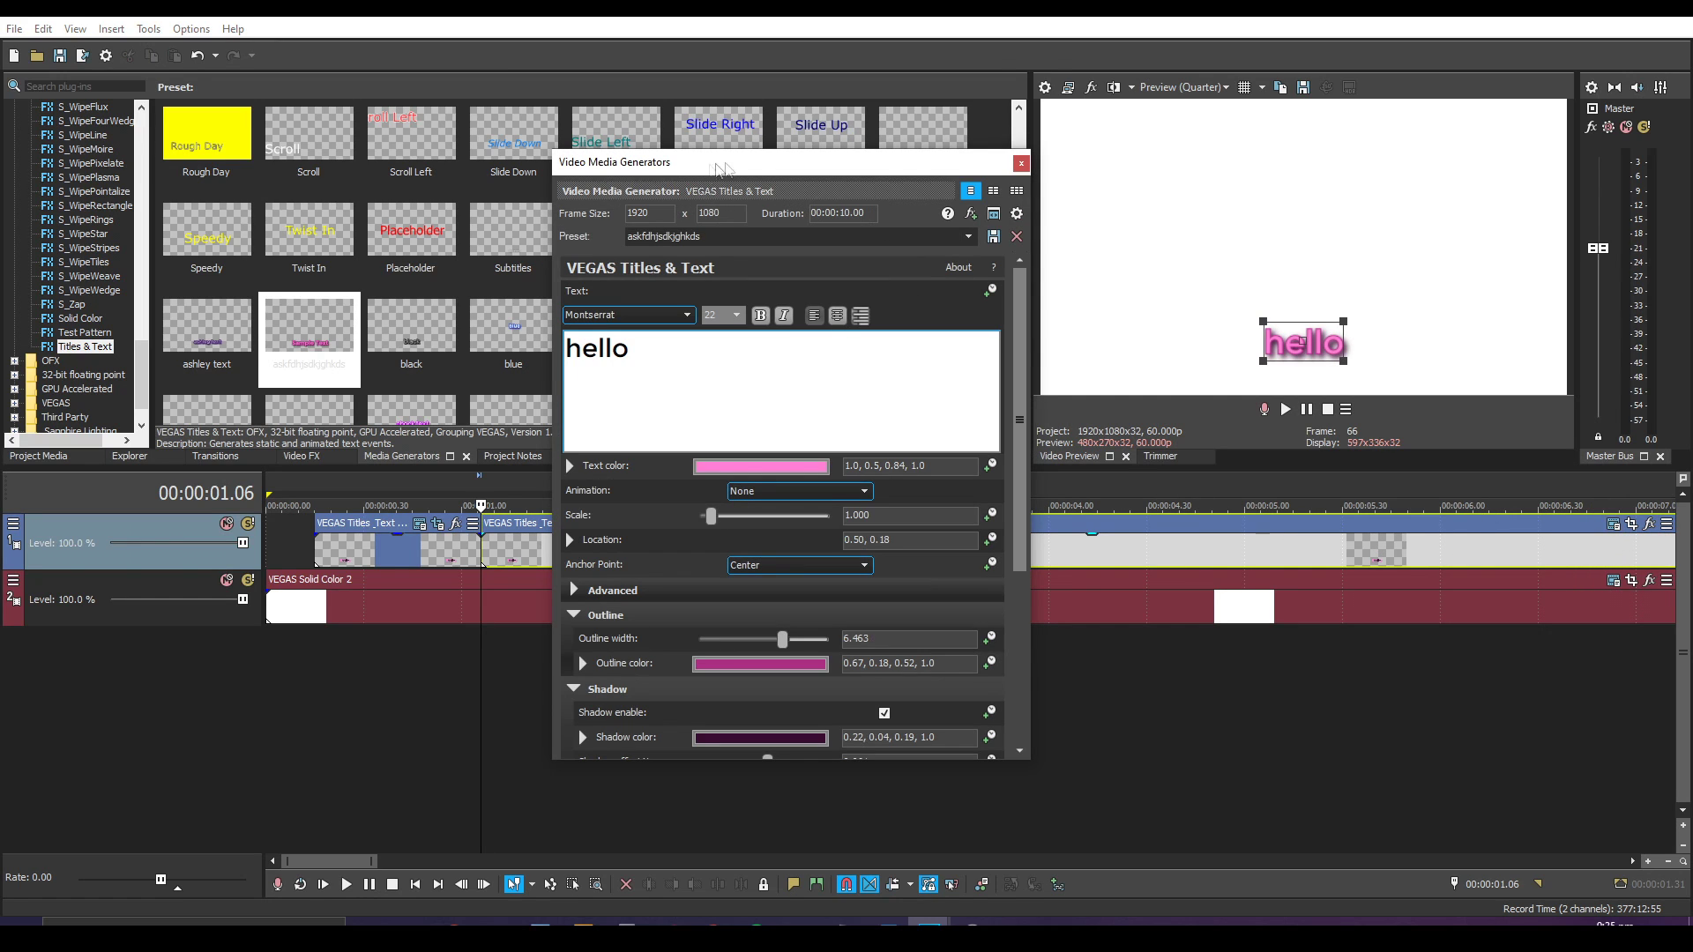
left_click(1021, 163)
Turn on text animation in the second title event's generated media and set its text at 00:00:01.06 to "thi-".
right_click(529, 553)
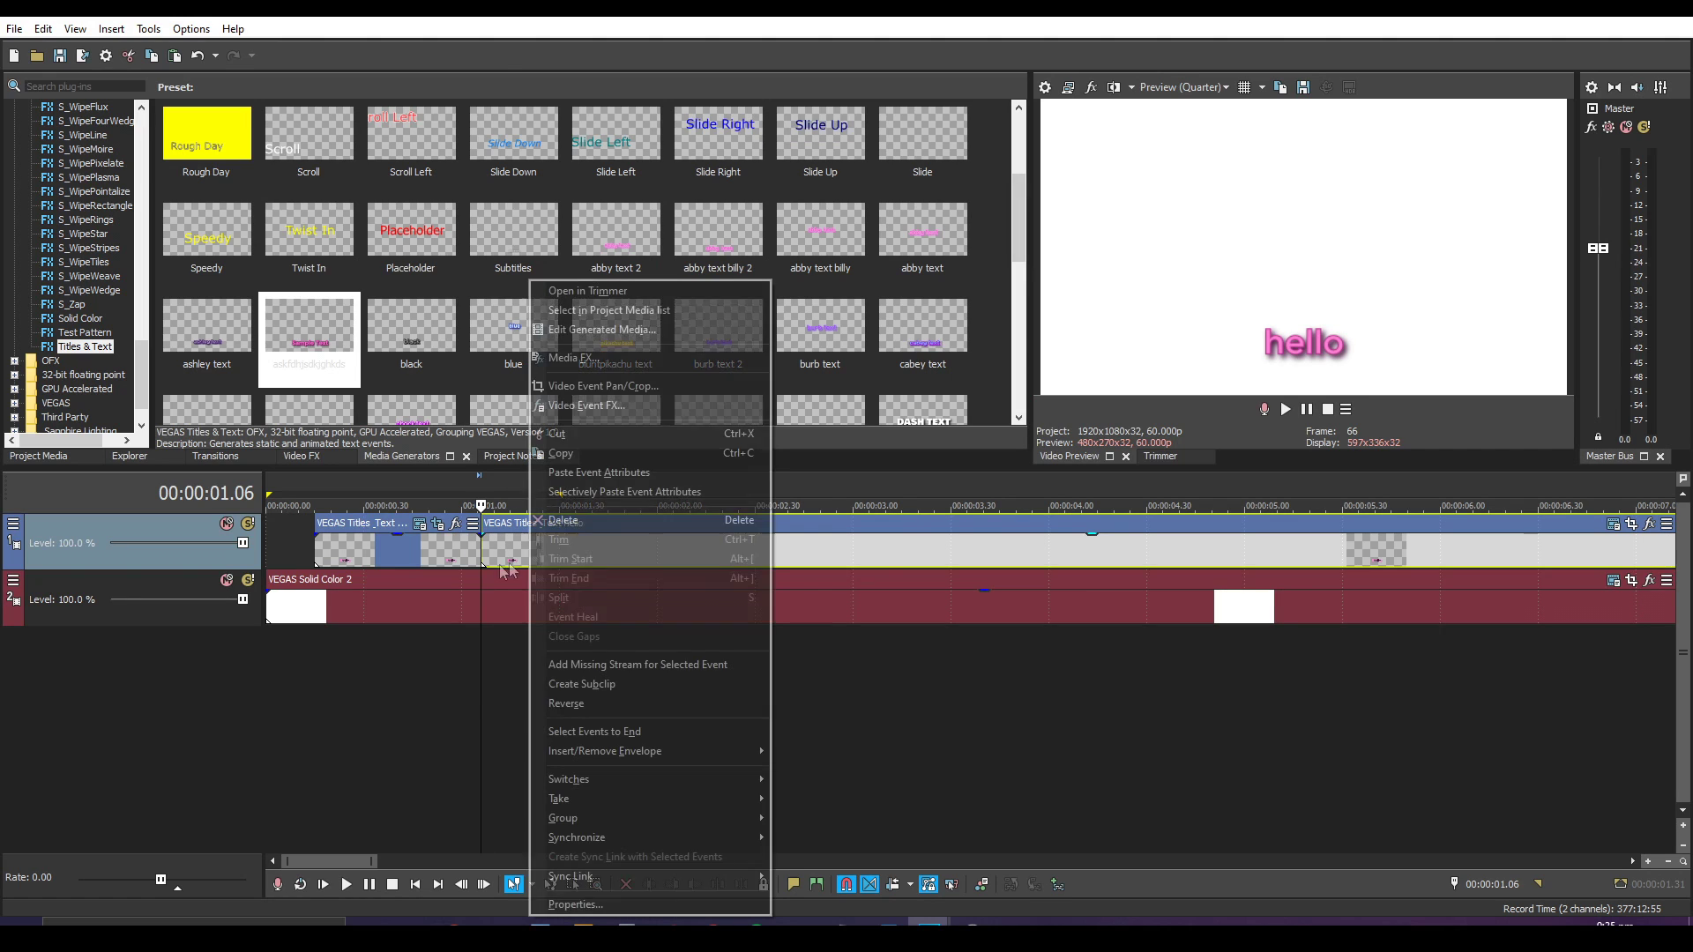
left_click(600, 330)
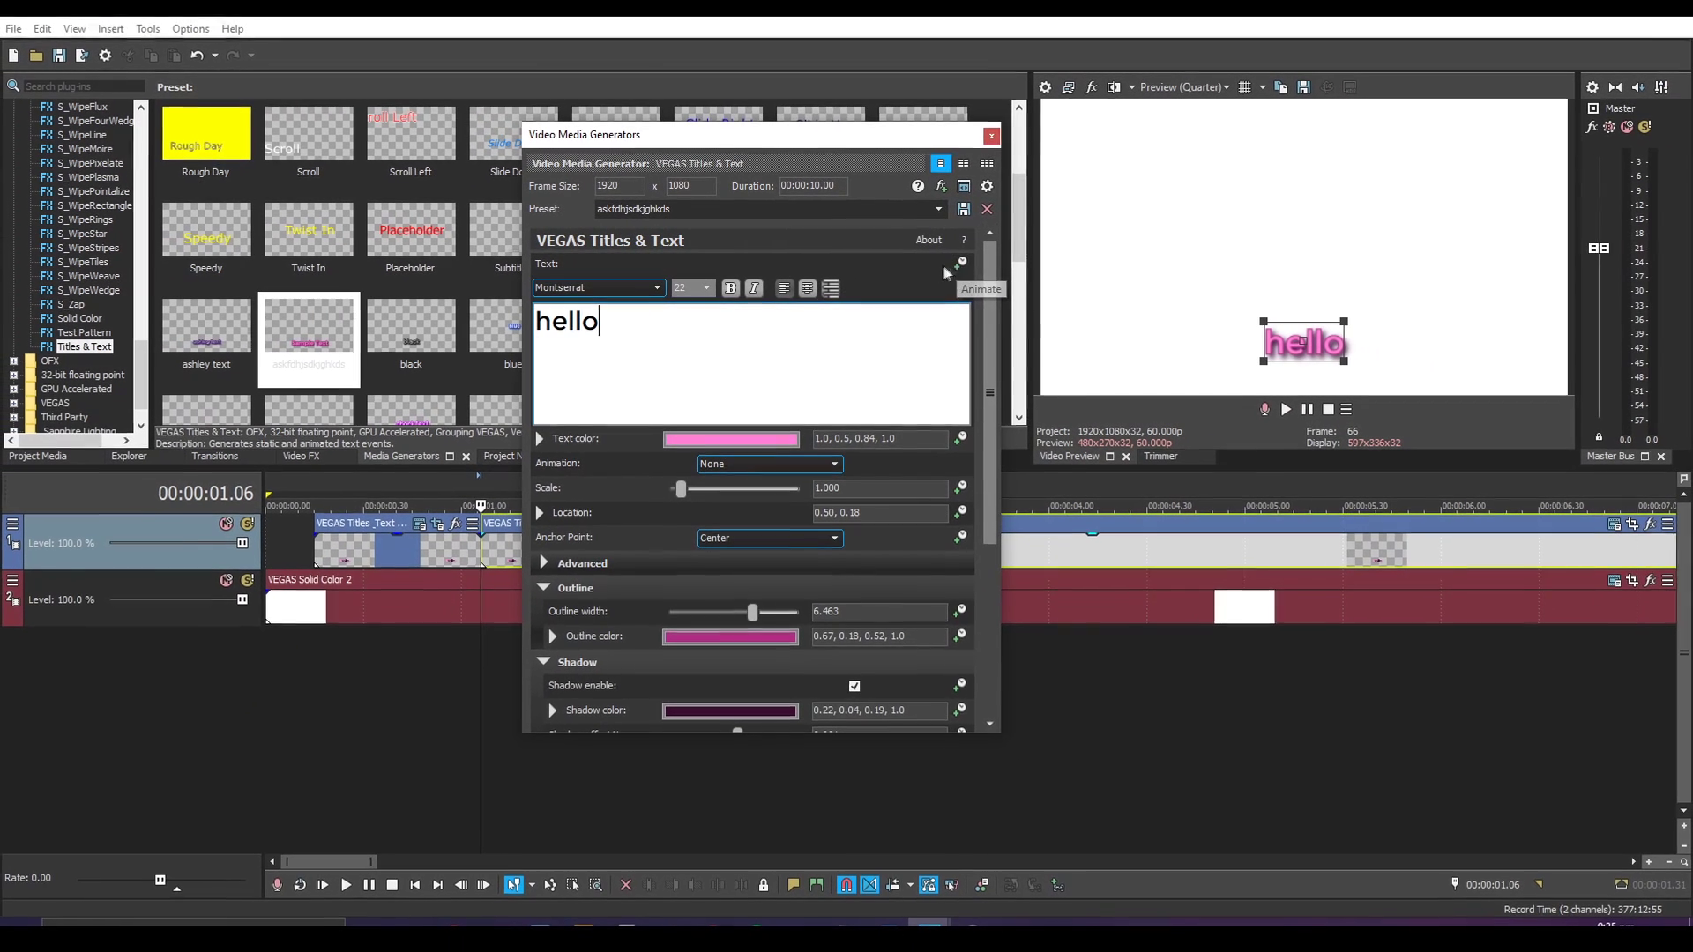
left_click(1083, 279)
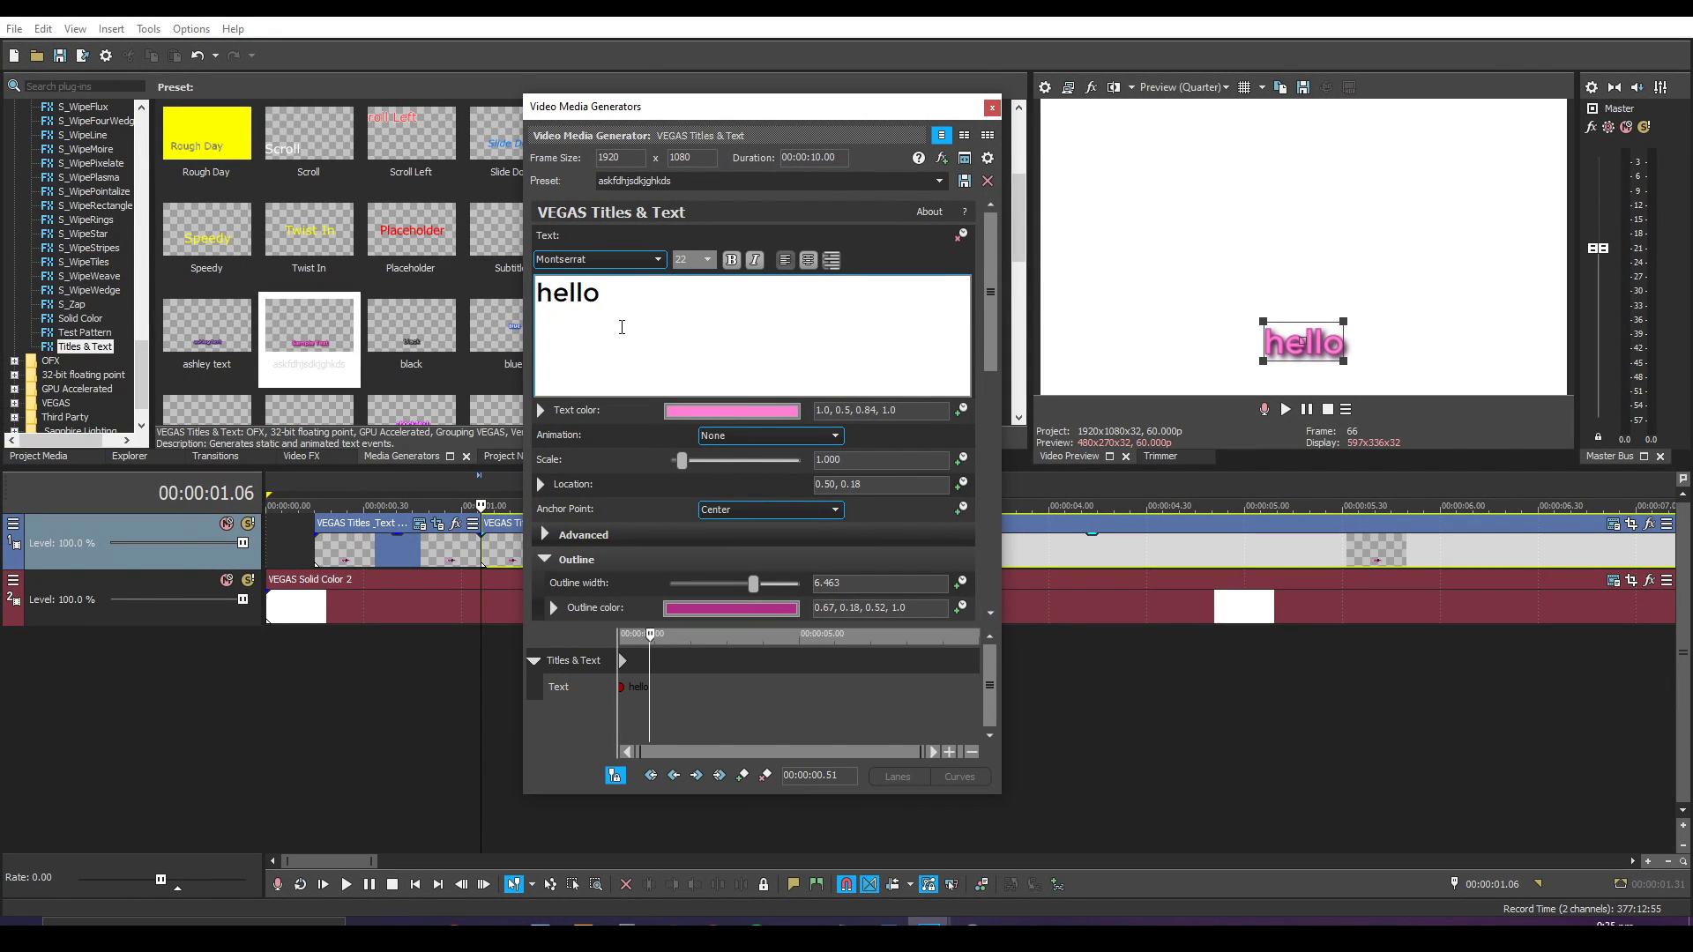
key("ctrl+a")
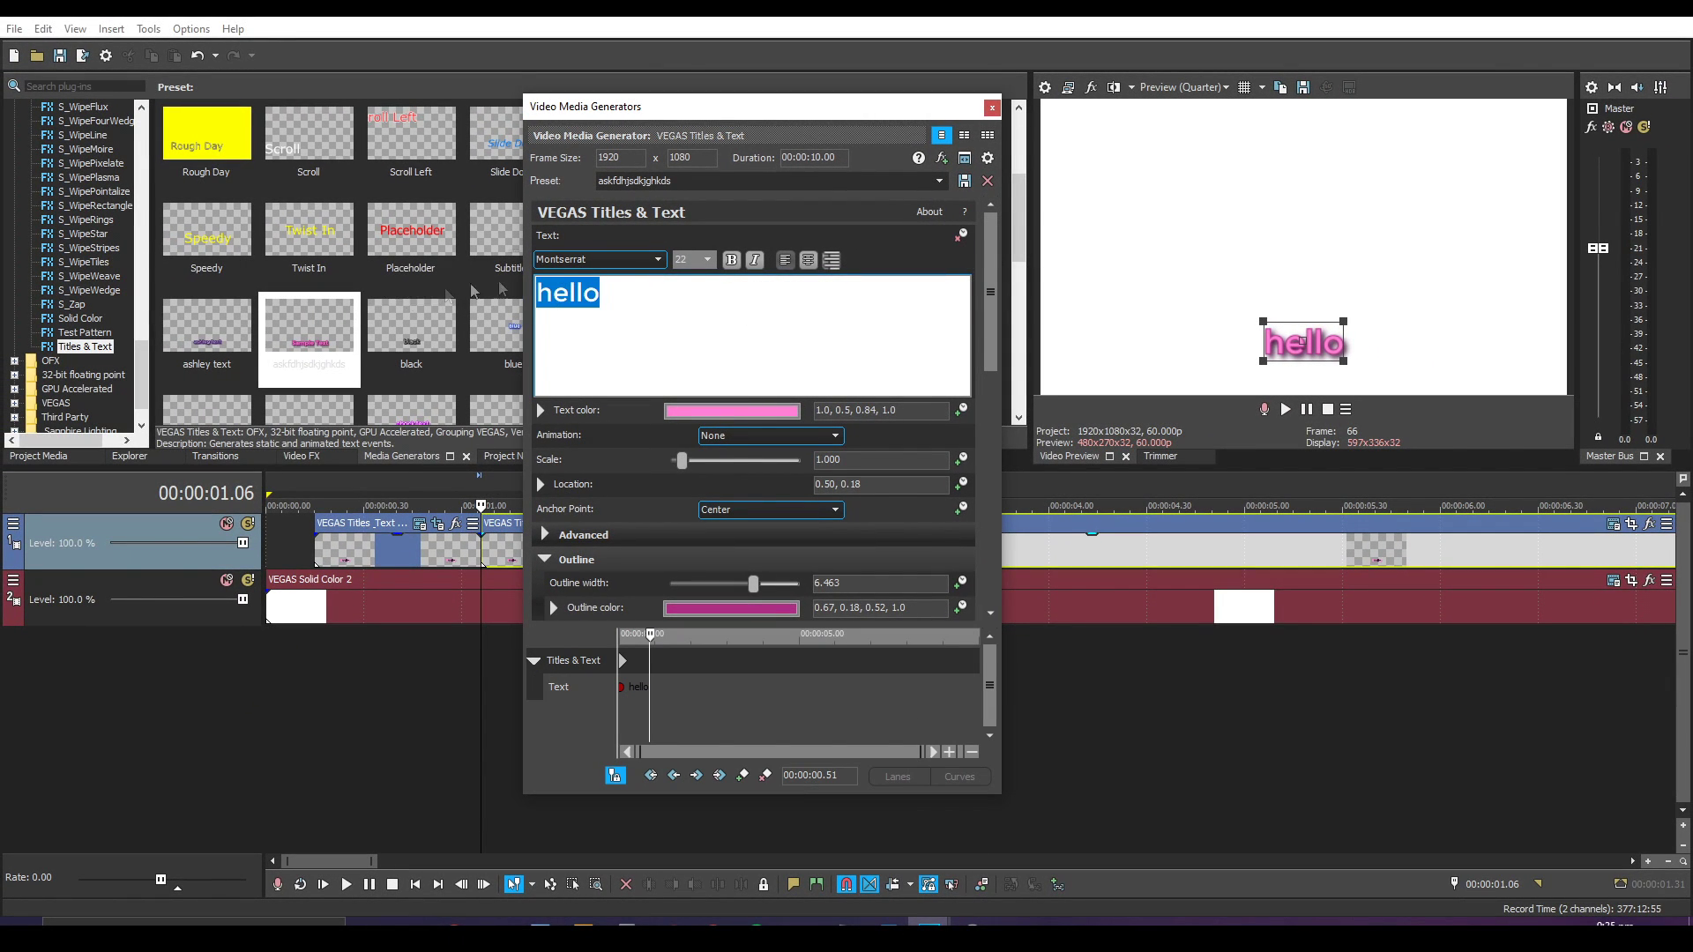
type("thi-")
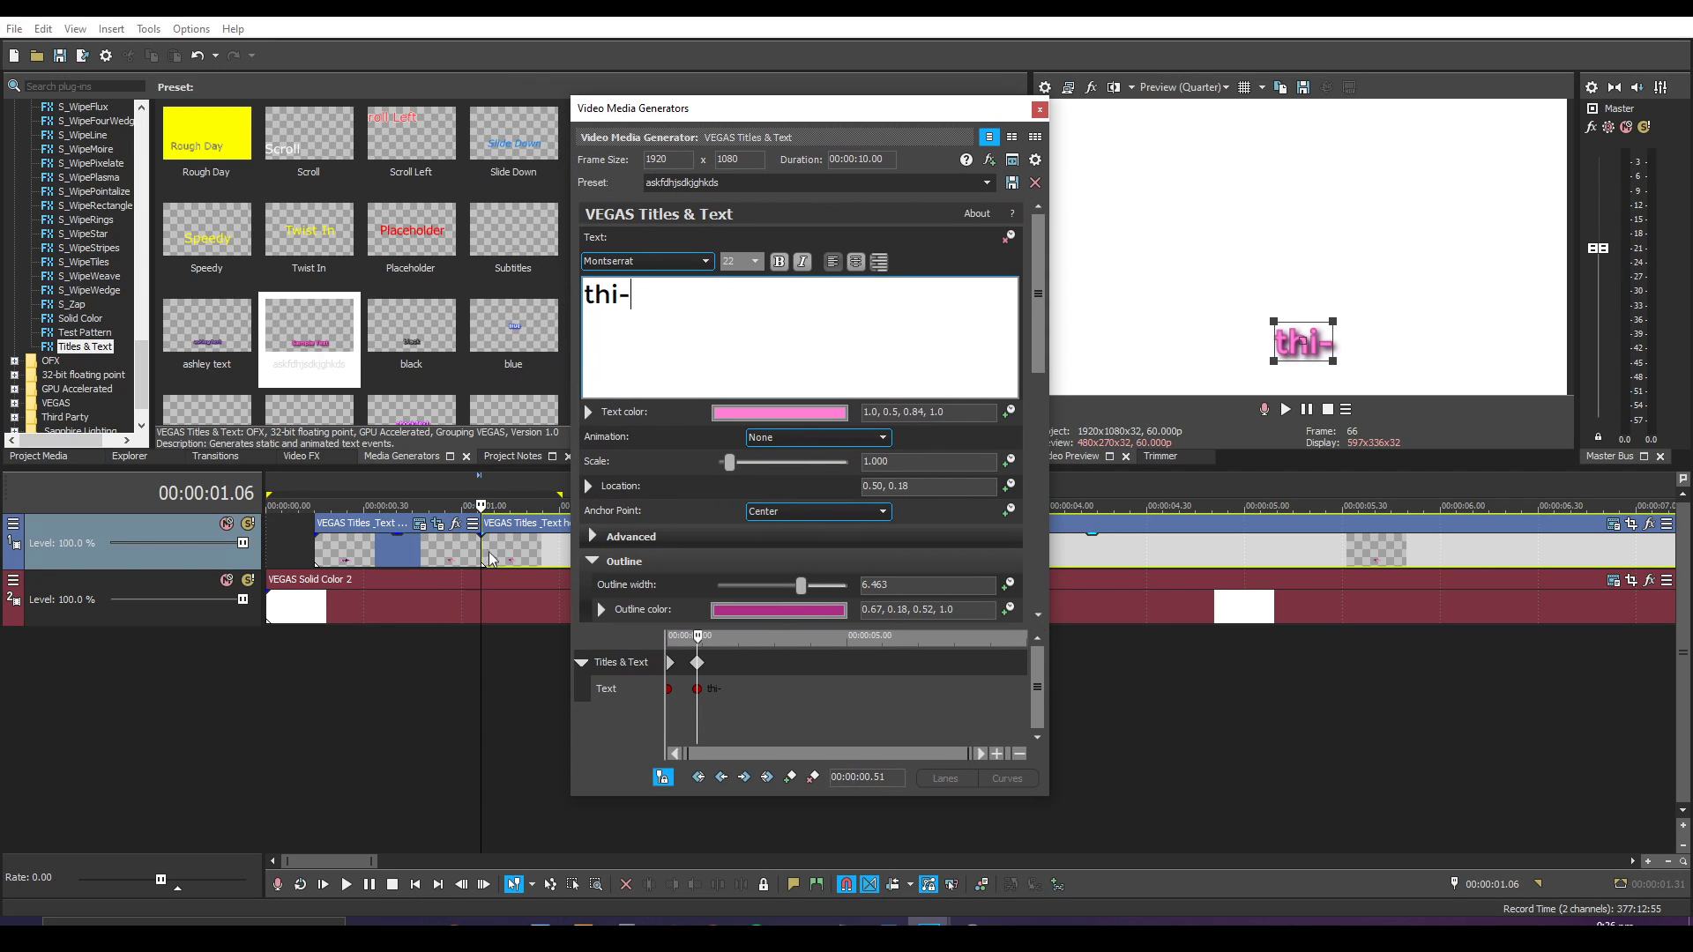
left_click(481, 602)
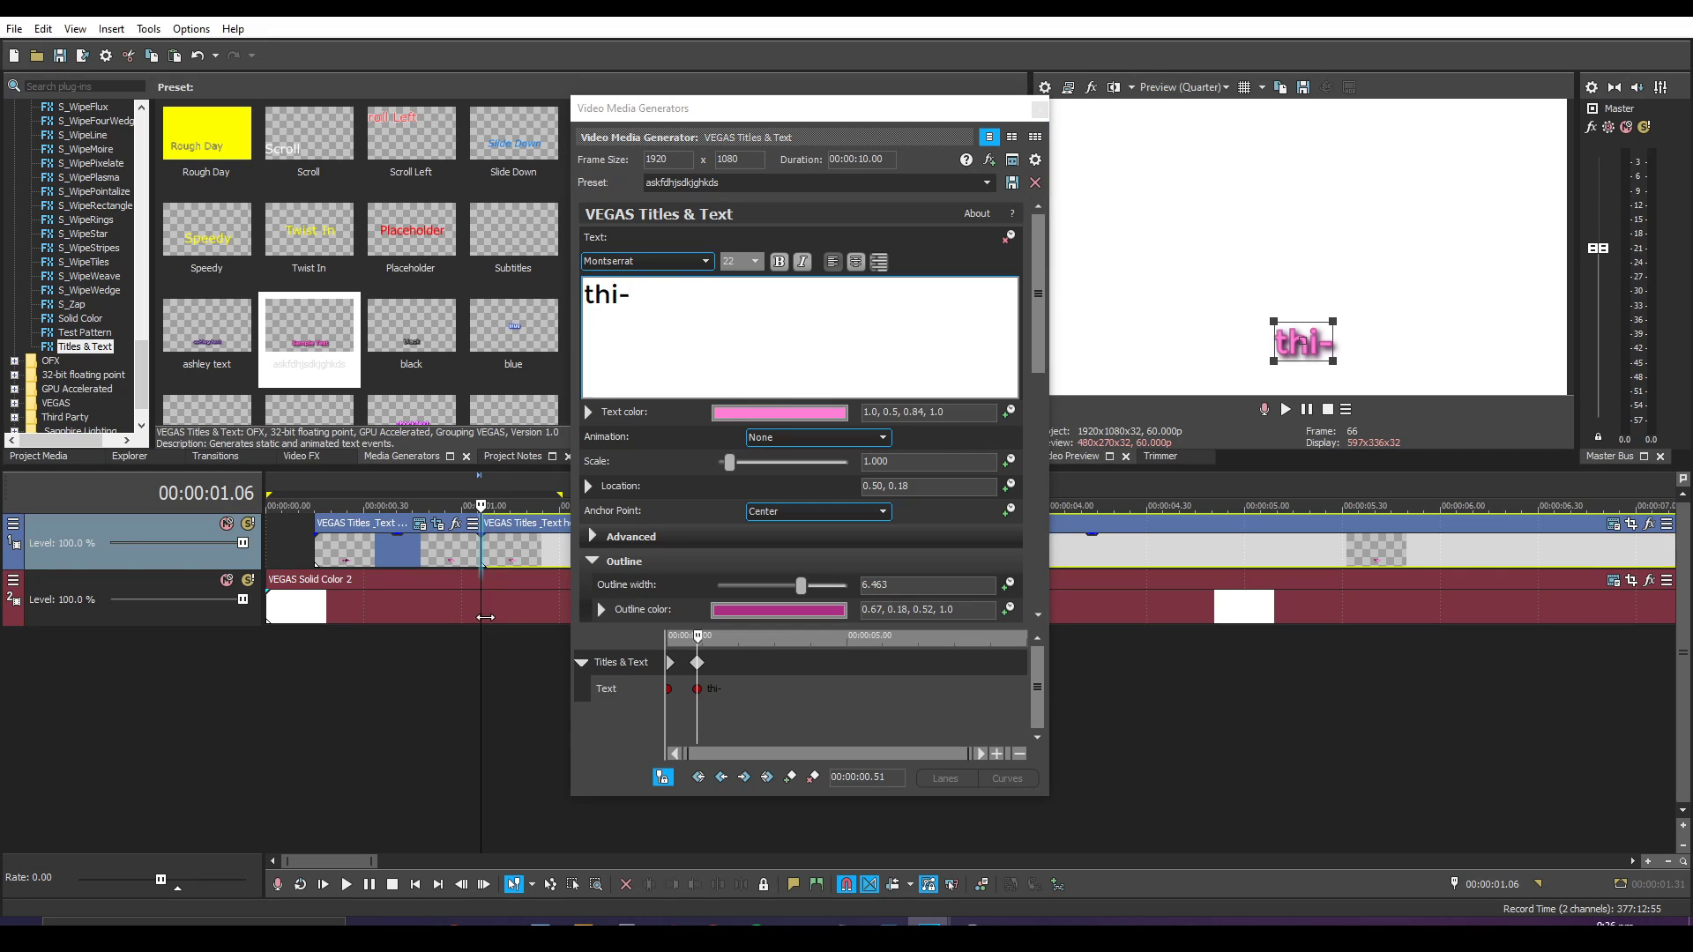
mouse_move(485, 618)
left_mouse_down()
mouse_move(417, 614)
mouse_move(526, 605)
mouse_move(486, 604)
left_mouse_up()
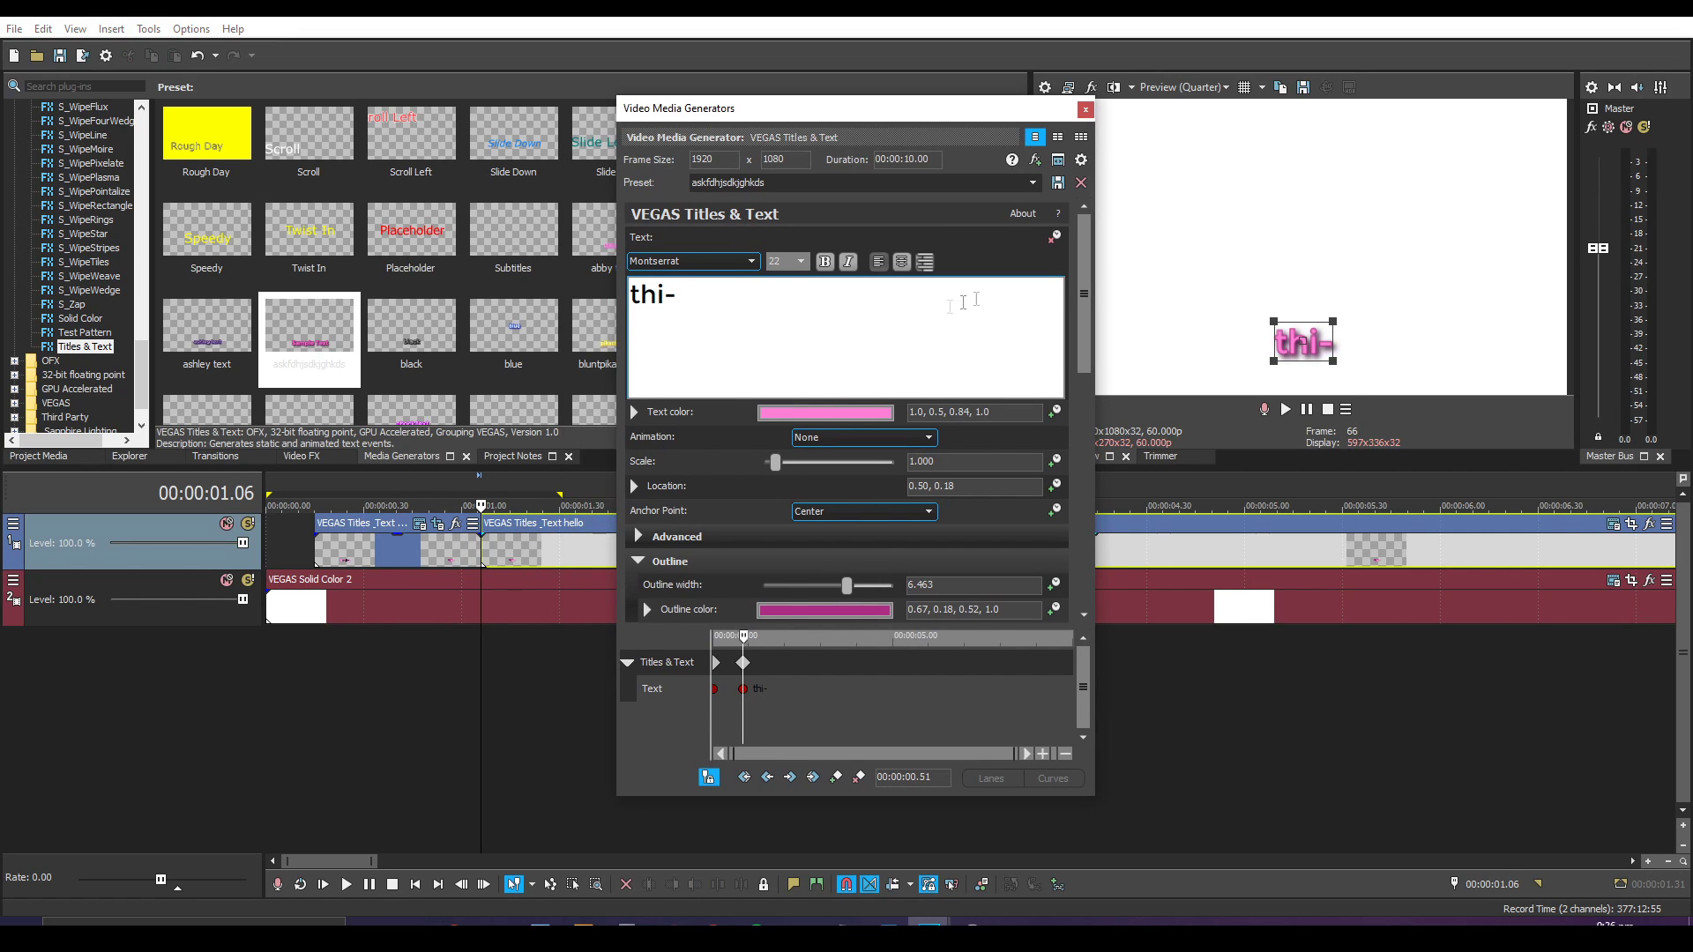
Copy the first title event, paste its event attributes onto the second one, and close the media generator window.
right_click(345, 553)
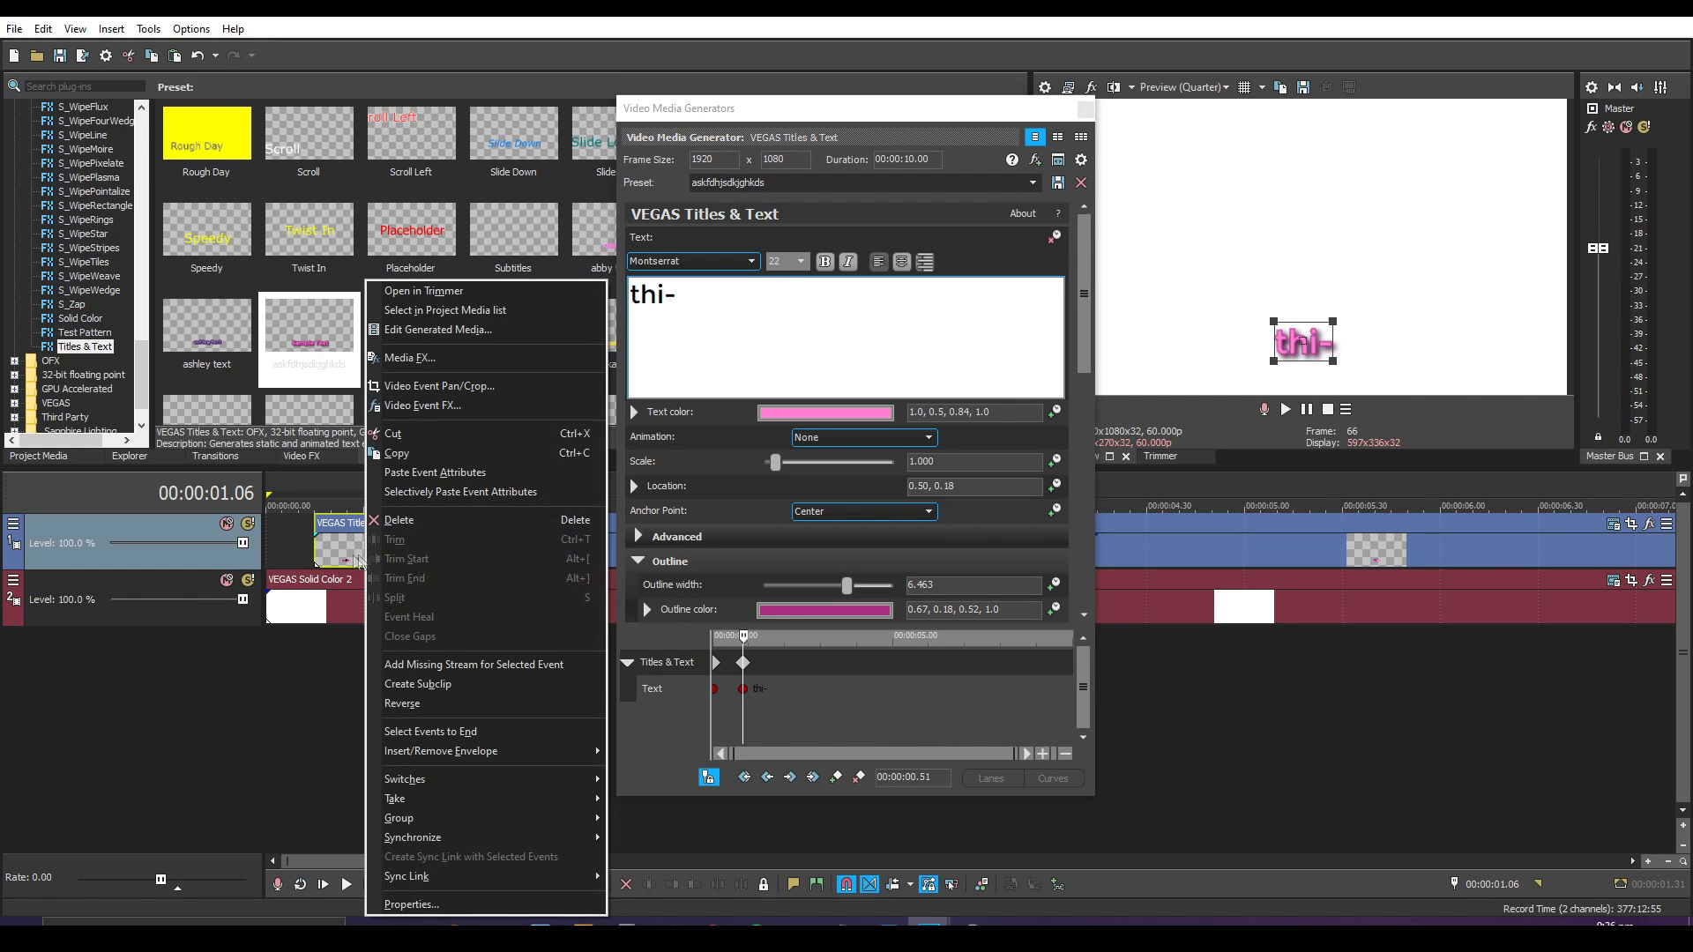
left_click(397, 453)
right_click(527, 548)
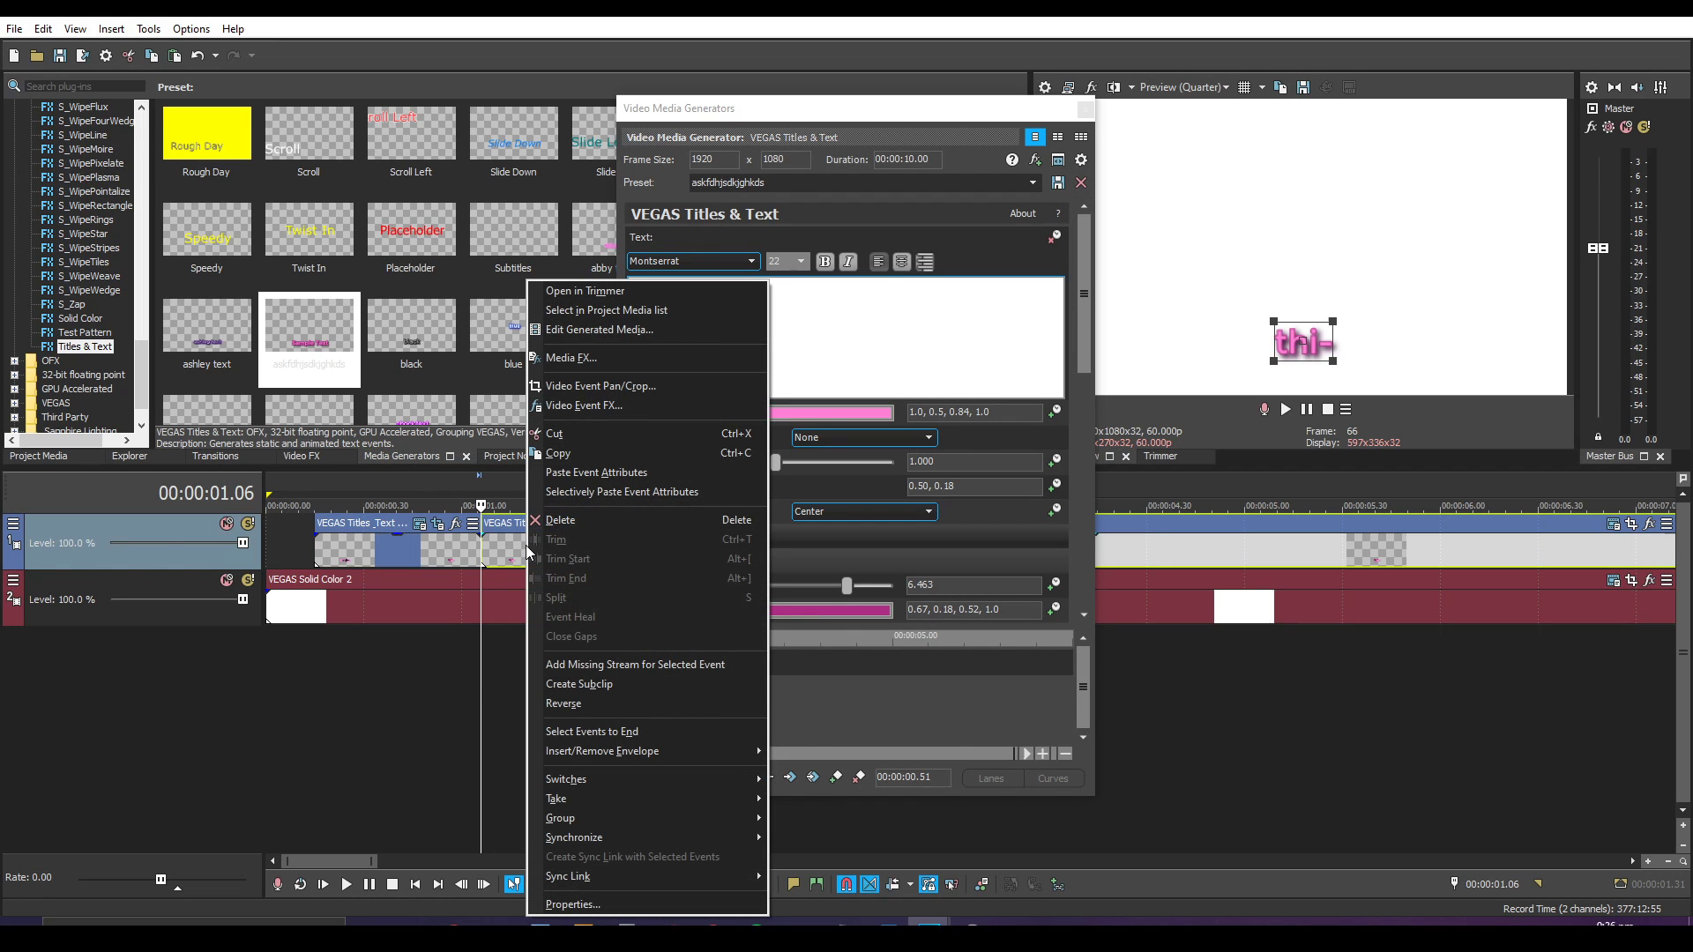
left_click(541, 474)
left_click(1086, 108)
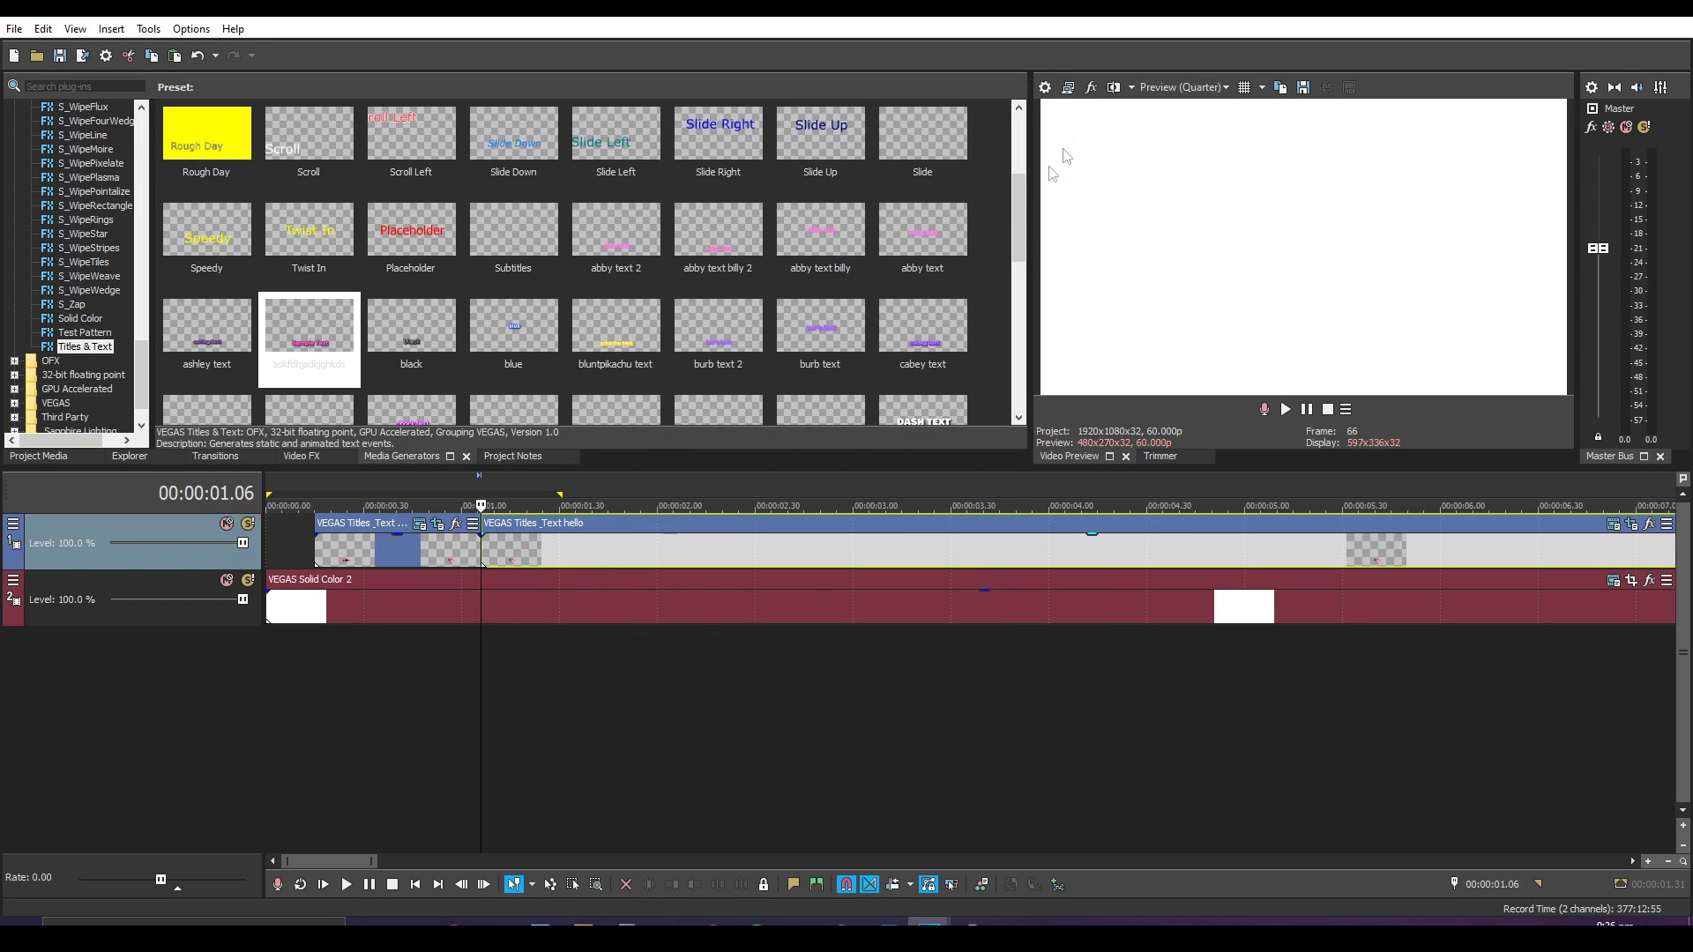
Check the Pan/Crop keyframes of the first title event and those of the second title event.
left_click(422, 526)
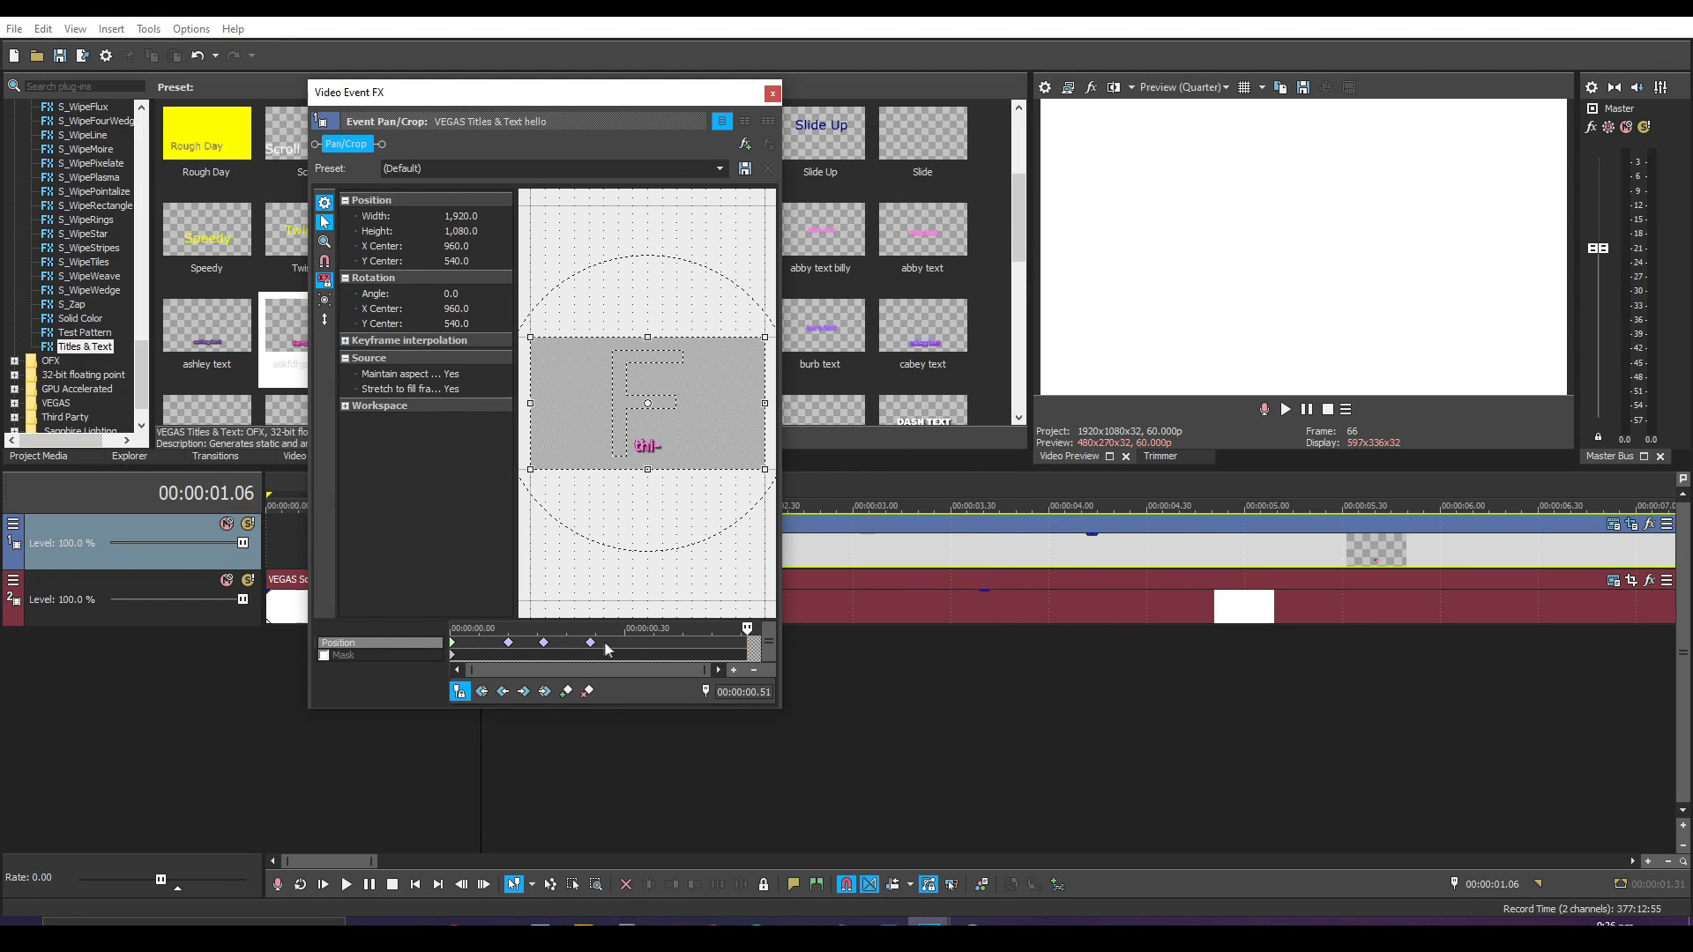
left_click(772, 92)
right_click(568, 554)
left_click(617, 382)
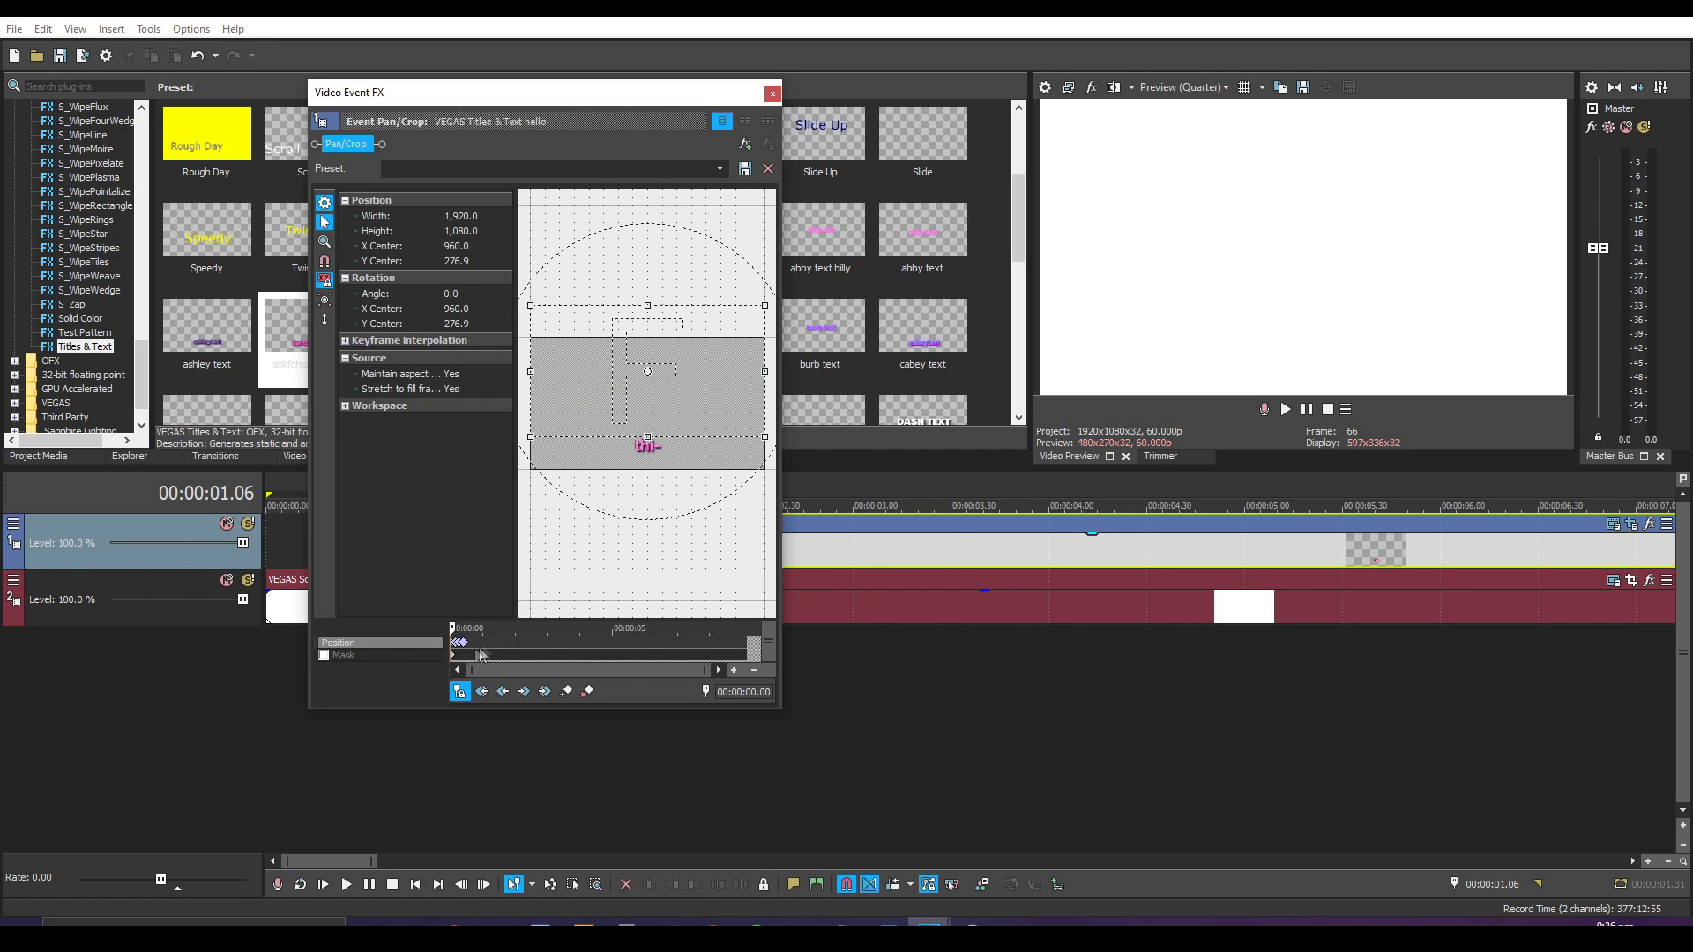
scroll(477, 650, "up", 2)
left_click(772, 92)
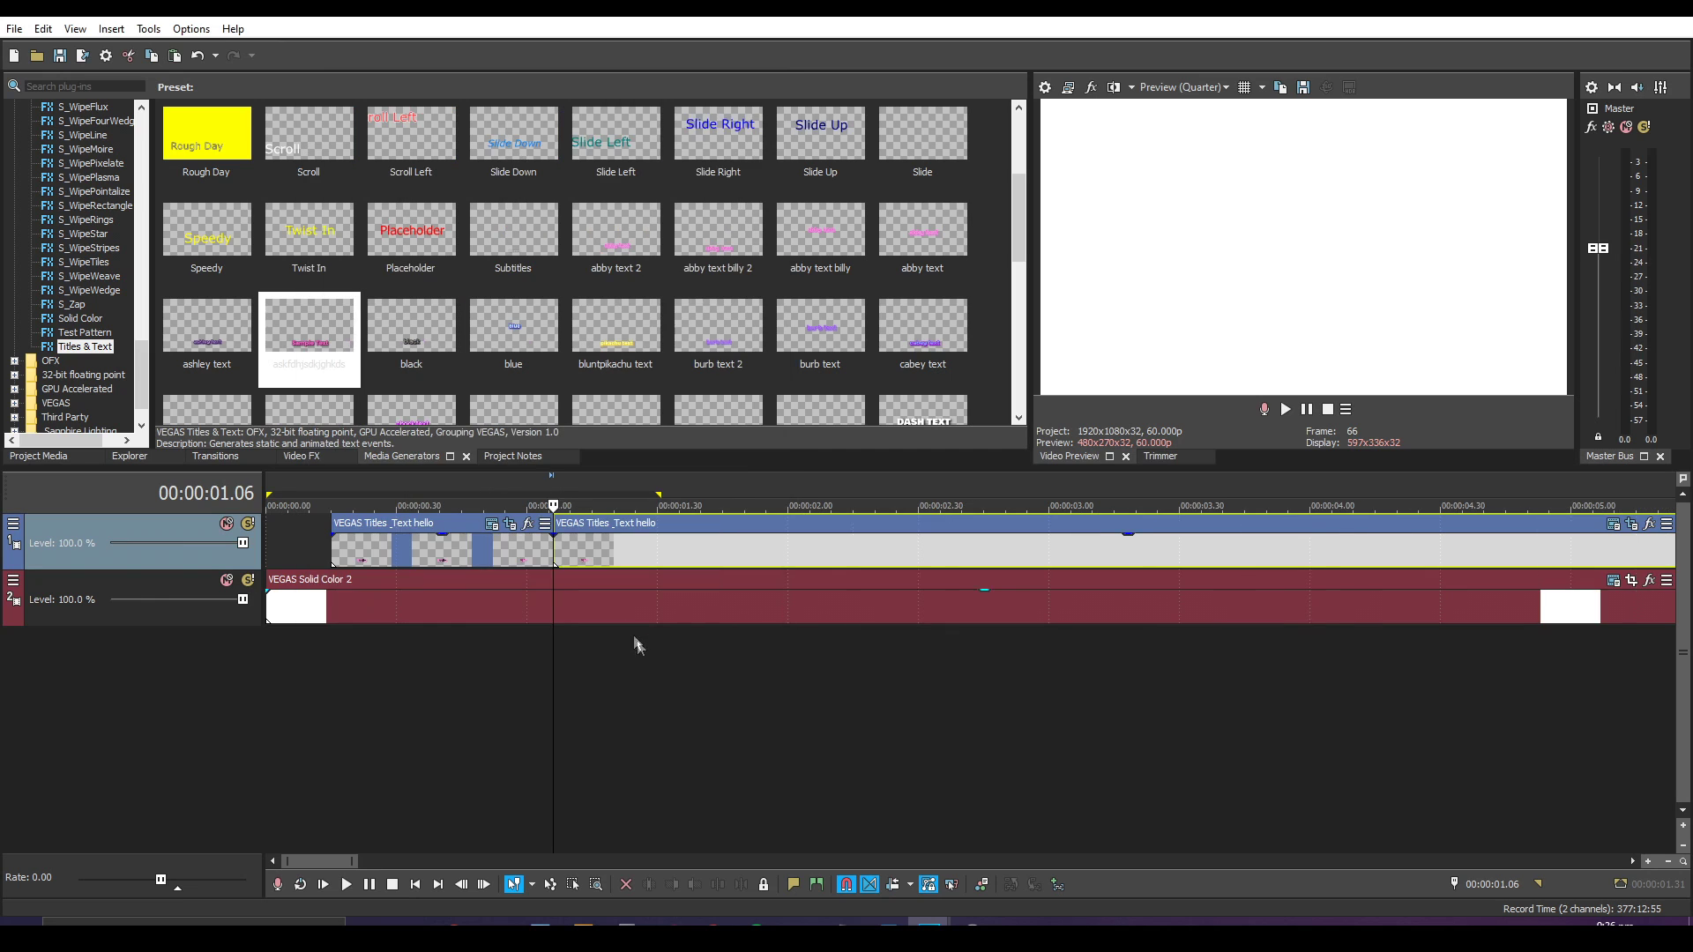
Select a time range from 00:00:00.10 to about 00:00:01.46 and play back the two title events.
left_click_drag(795, 653, 308, 670)
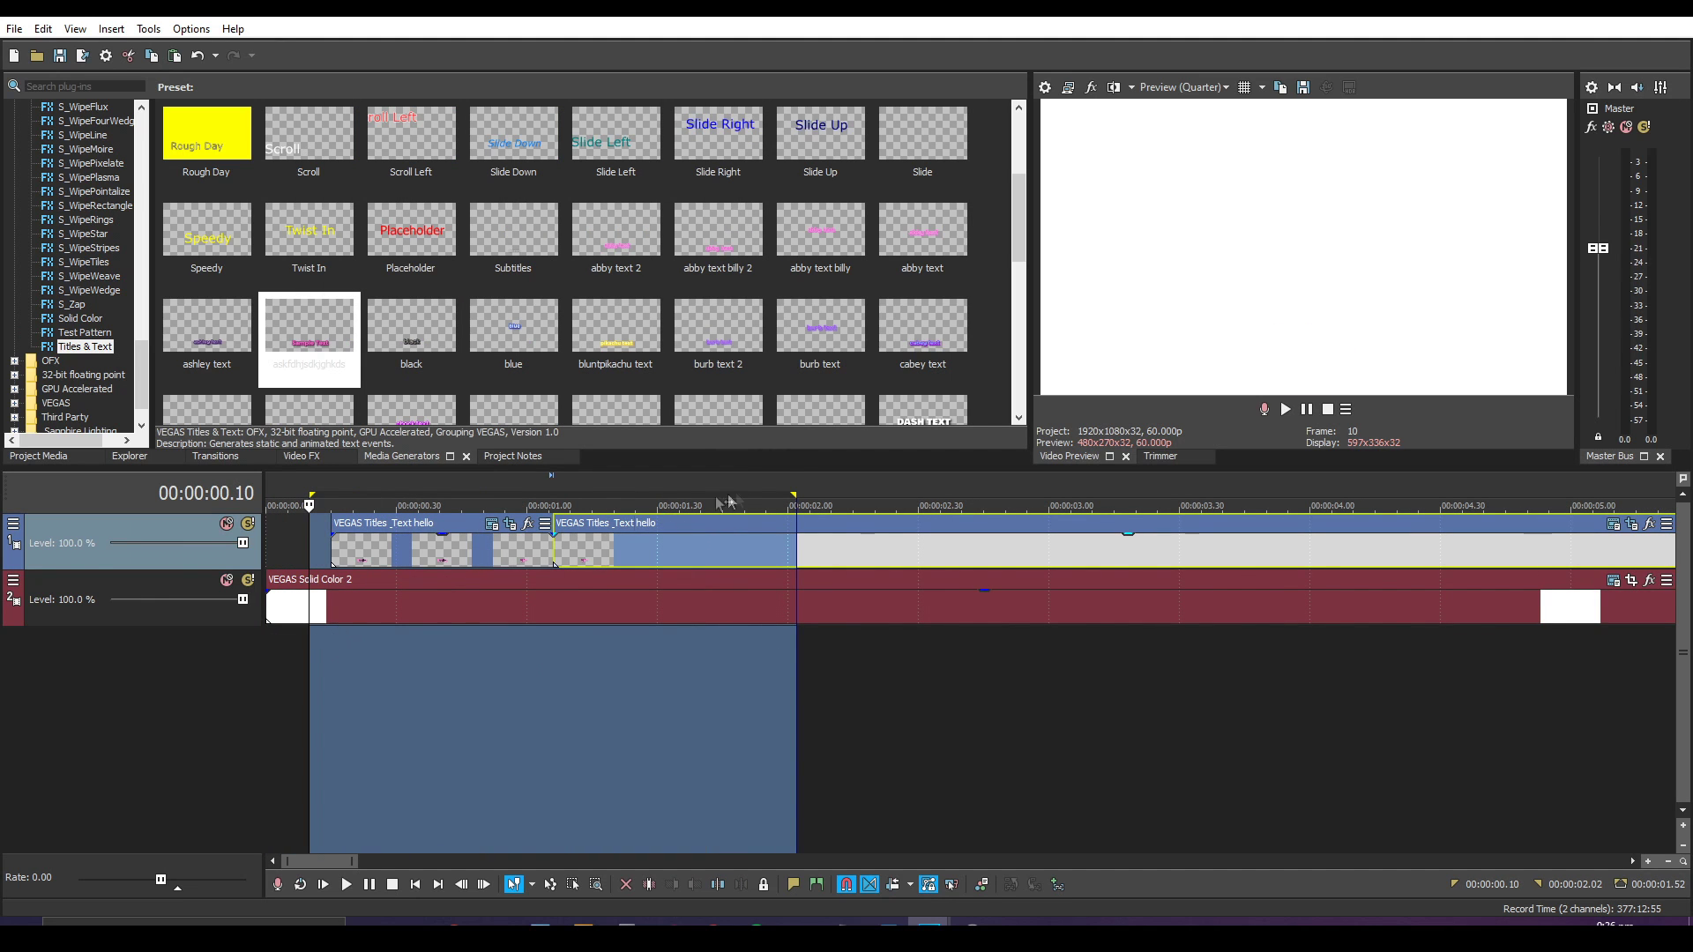
left_click_drag(789, 550, 725, 550)
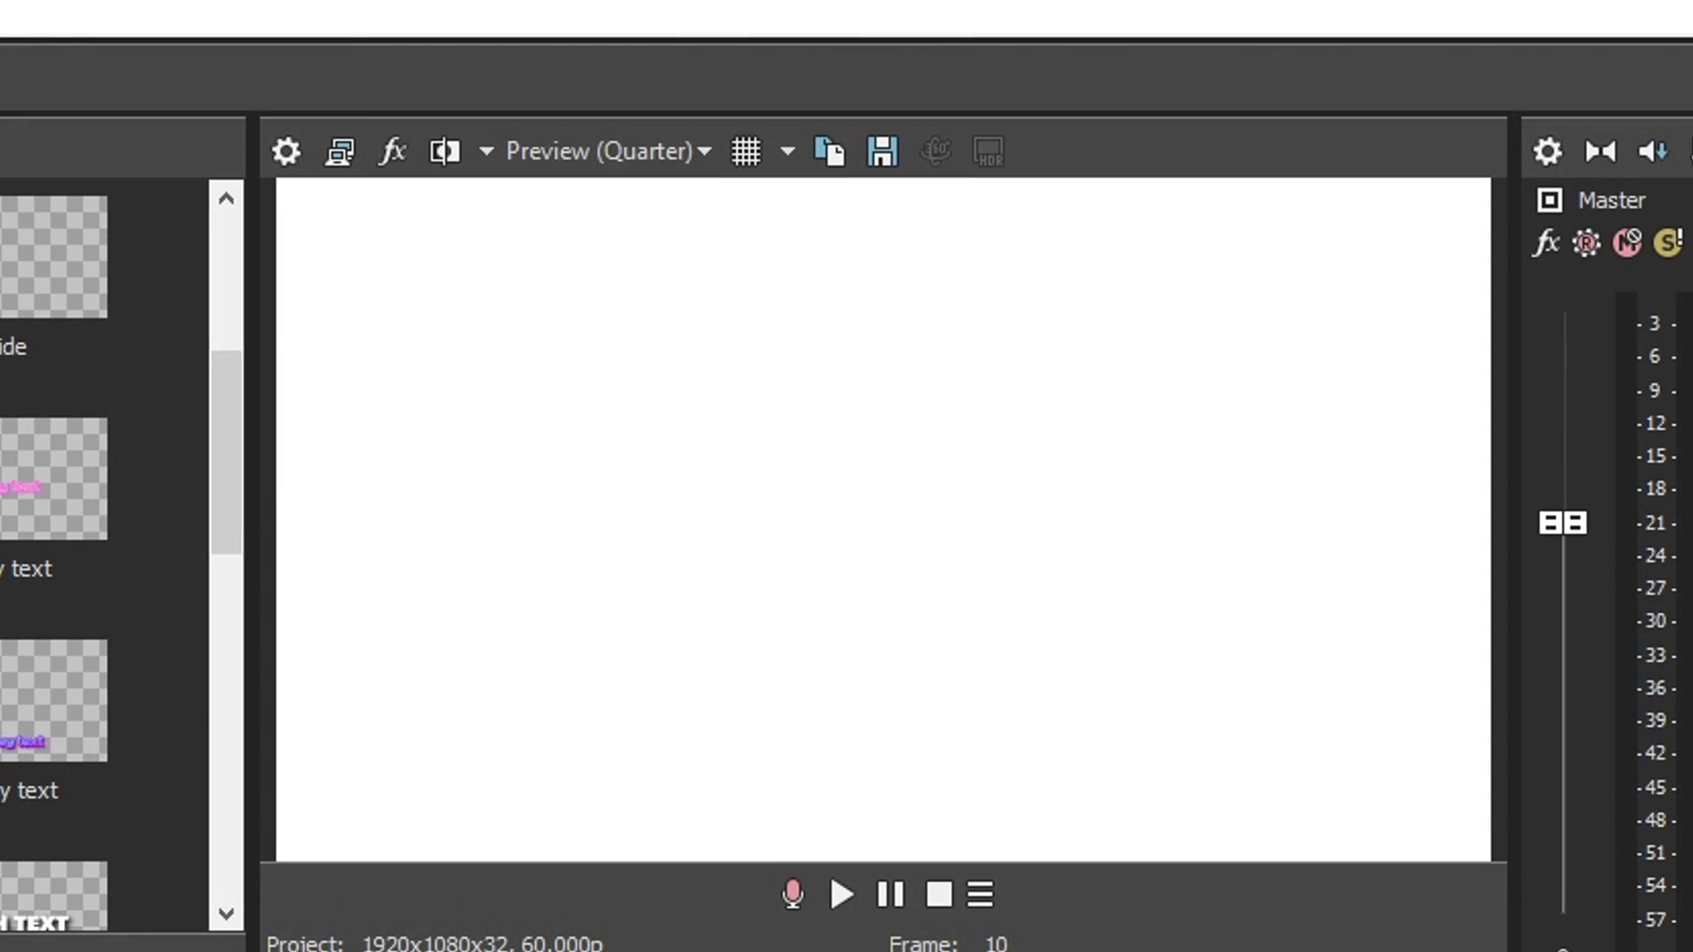
key("space")
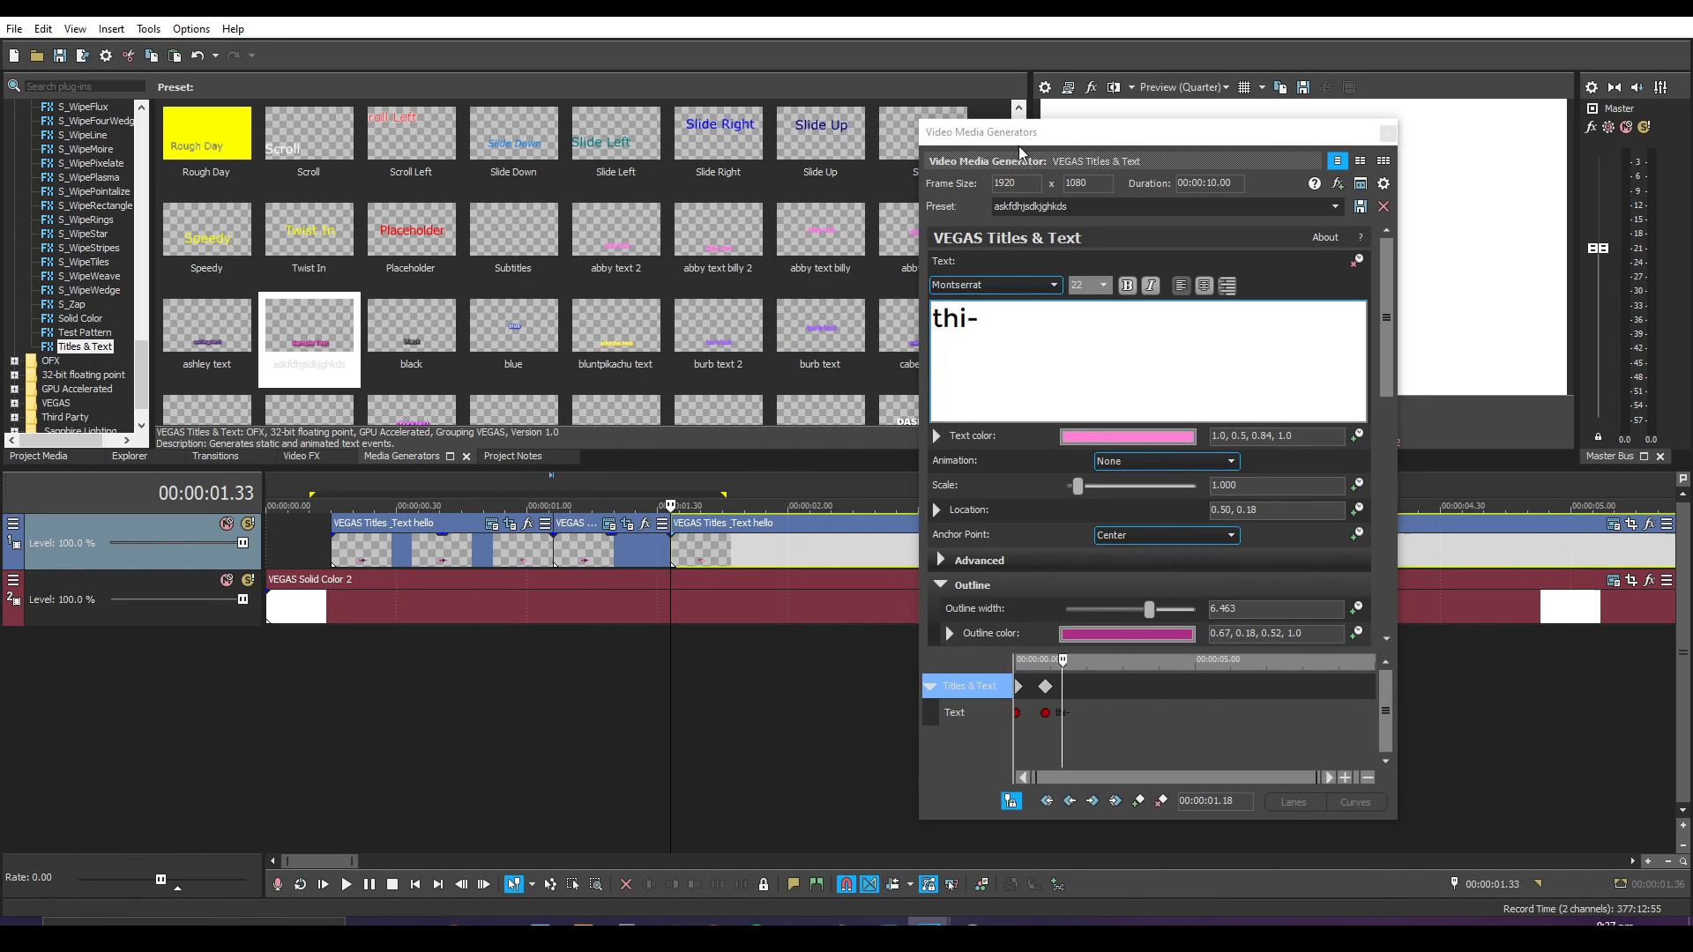
Set the text of the third title event at 00:00:01.33 to "this is" and close the media generator window.
left_click_drag(1014, 108, 863, 105)
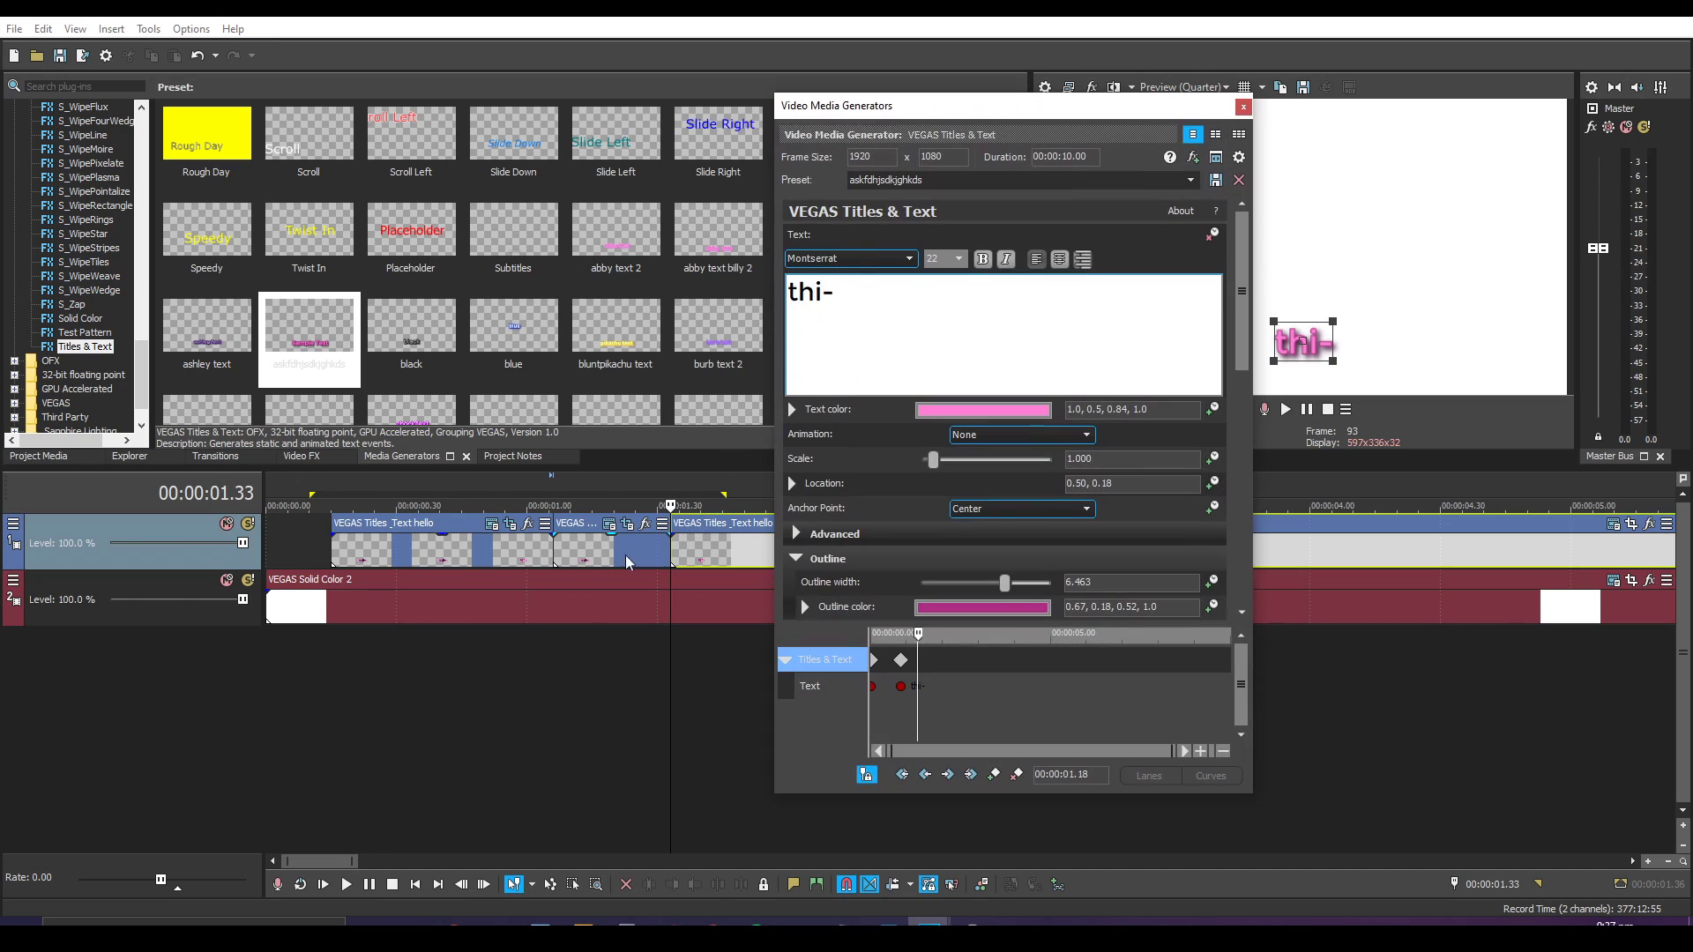
triple_click(852, 313)
type("th")
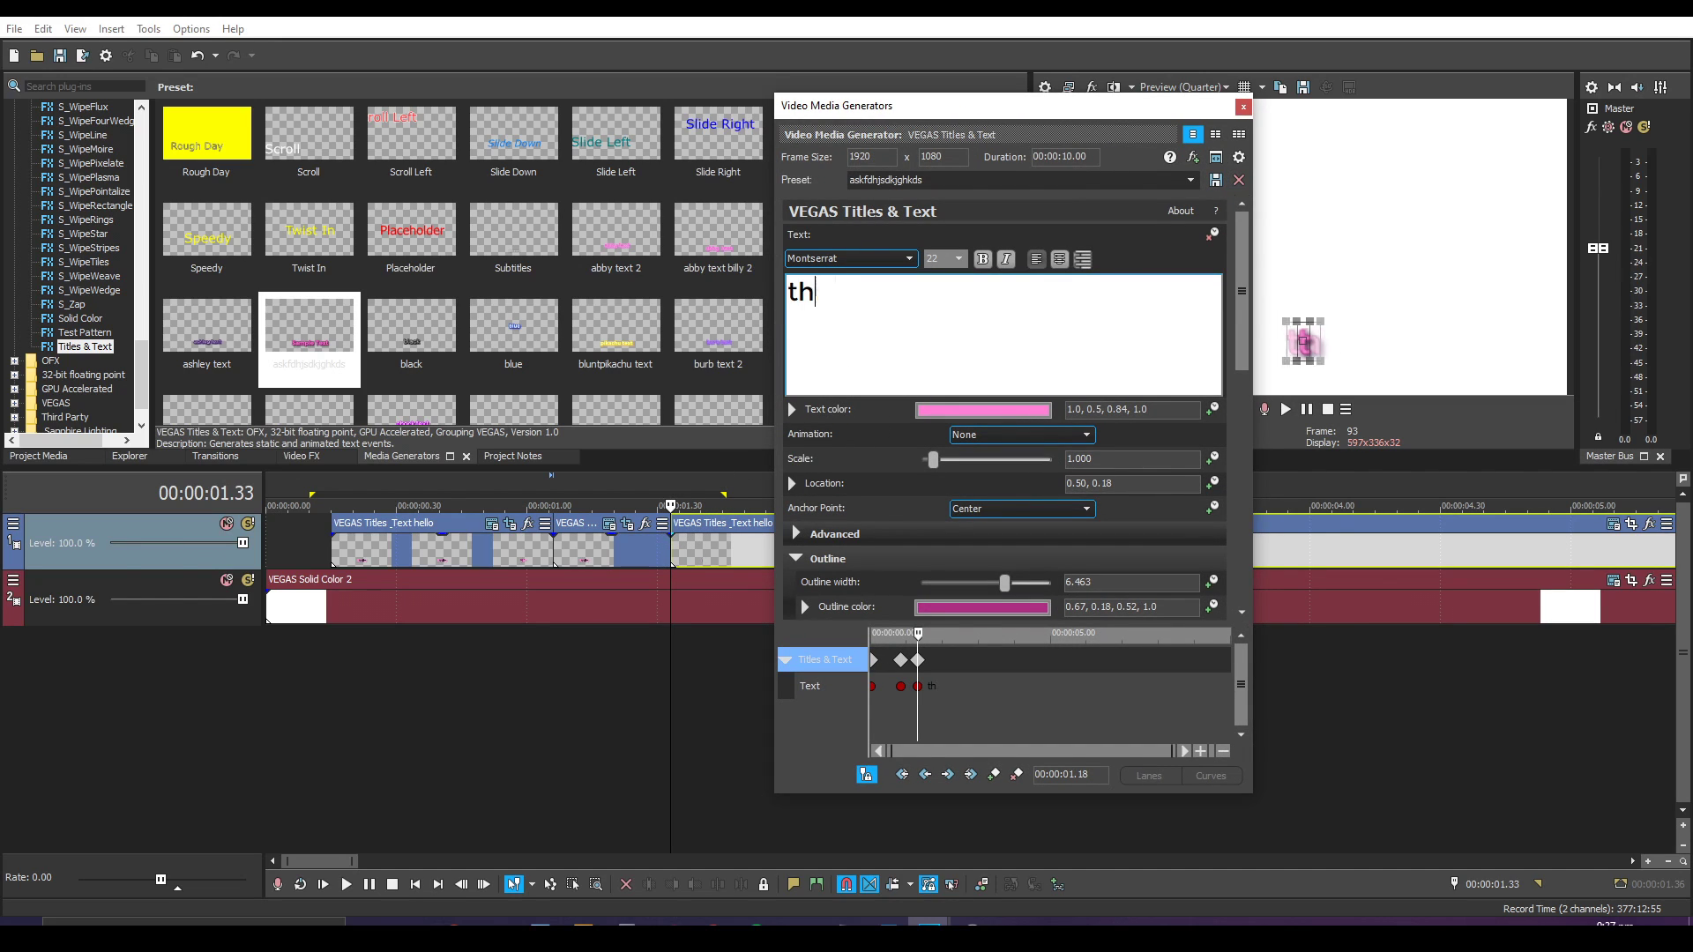
type("is a")
key("BackSpace")
key("BackSpace")
key("BackSpace")
key("BackSpace")
key("BackSpace")
key("BackSpace")
type("this is")
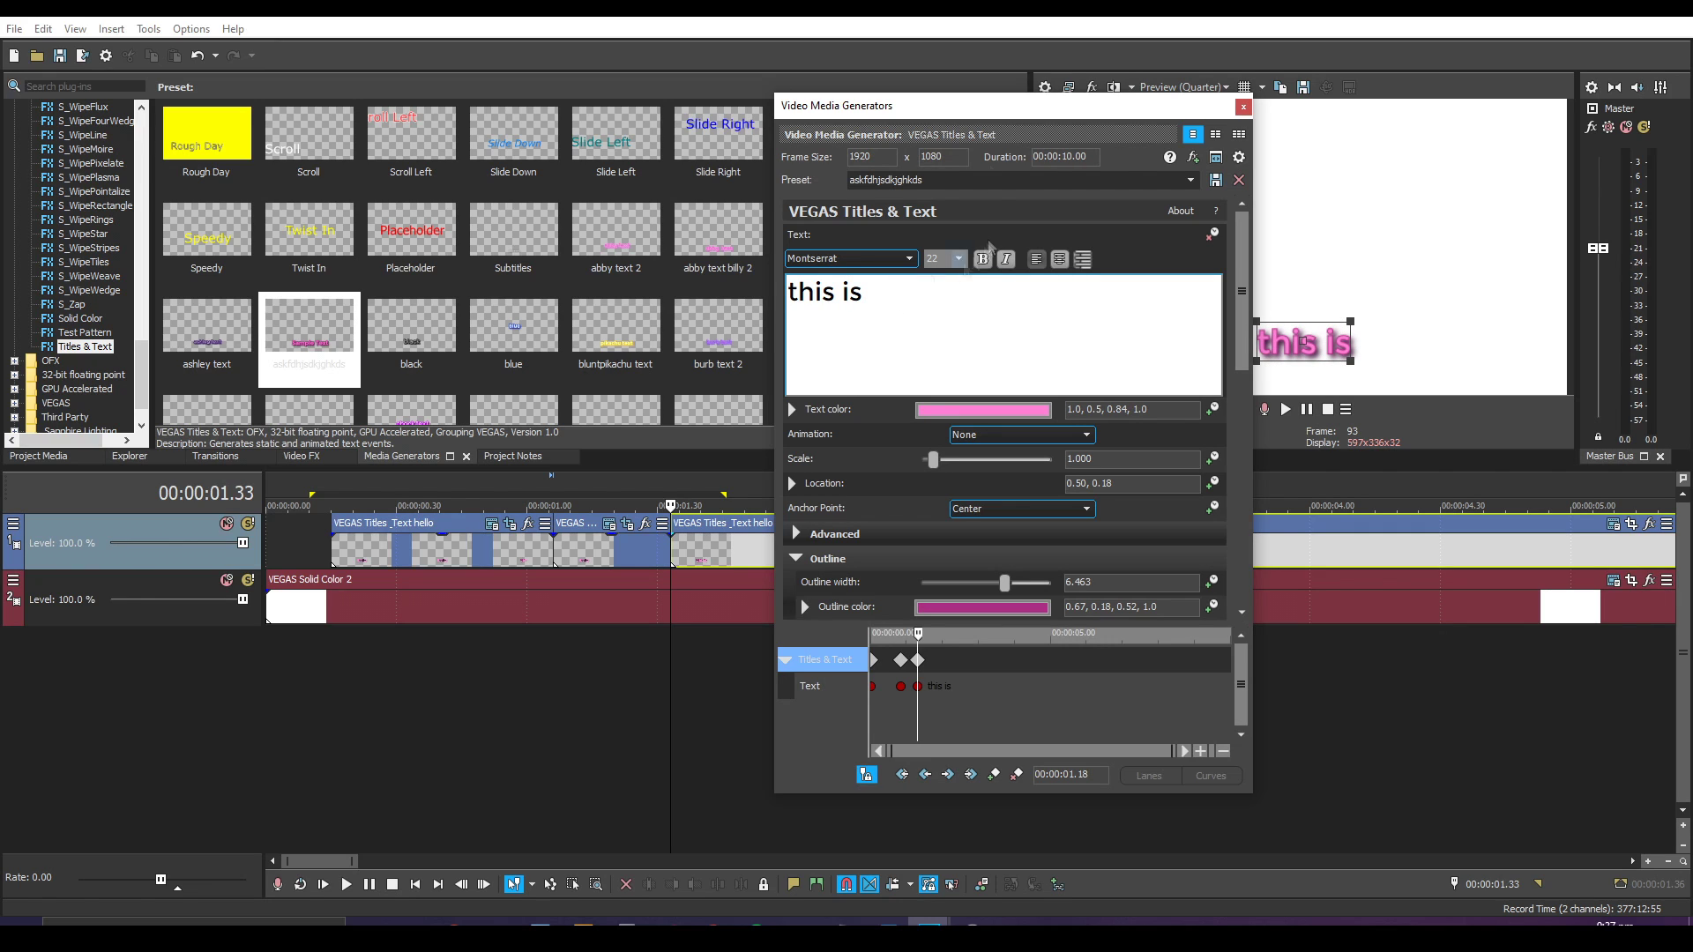
scroll(963, 693, "up", 3)
mouse_move(963, 694)
left_mouse_down()
mouse_move(897, 694)
mouse_move(969, 694)
left_mouse_up()
left_click(1243, 107)
Play back the range over the title events and split the third one at 00:00:02.23.
scroll(875, 663, "up", 2)
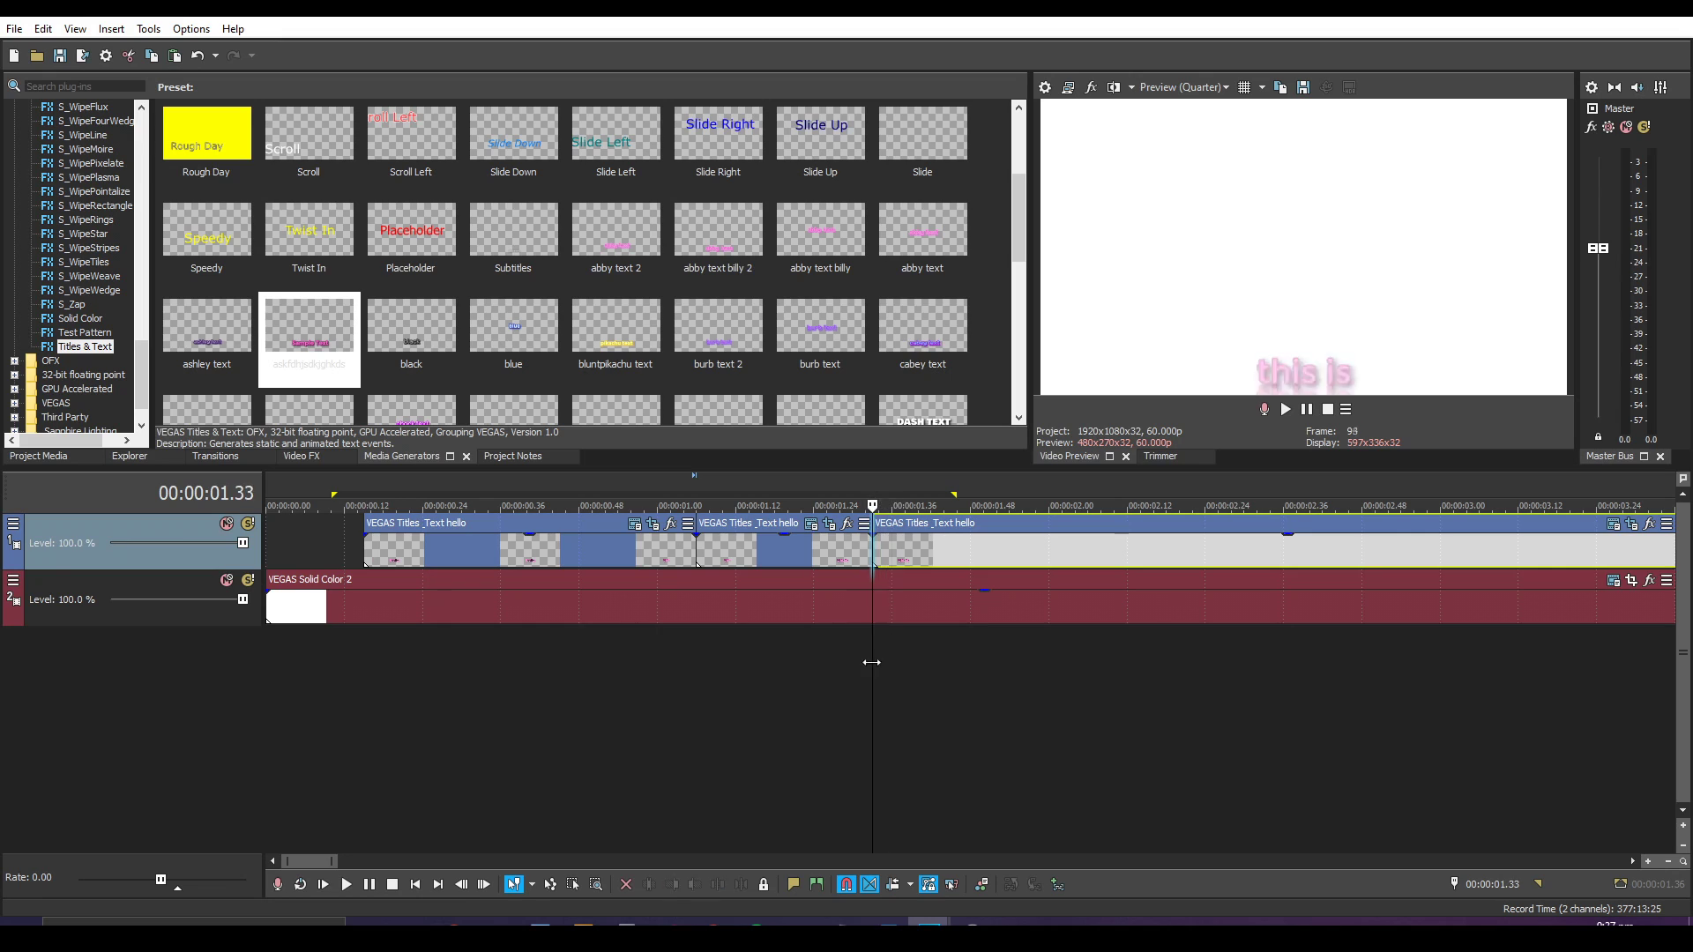
scroll(876, 663, "down", 2)
left_click_drag(748, 675, 291, 674)
left_click(729, 554)
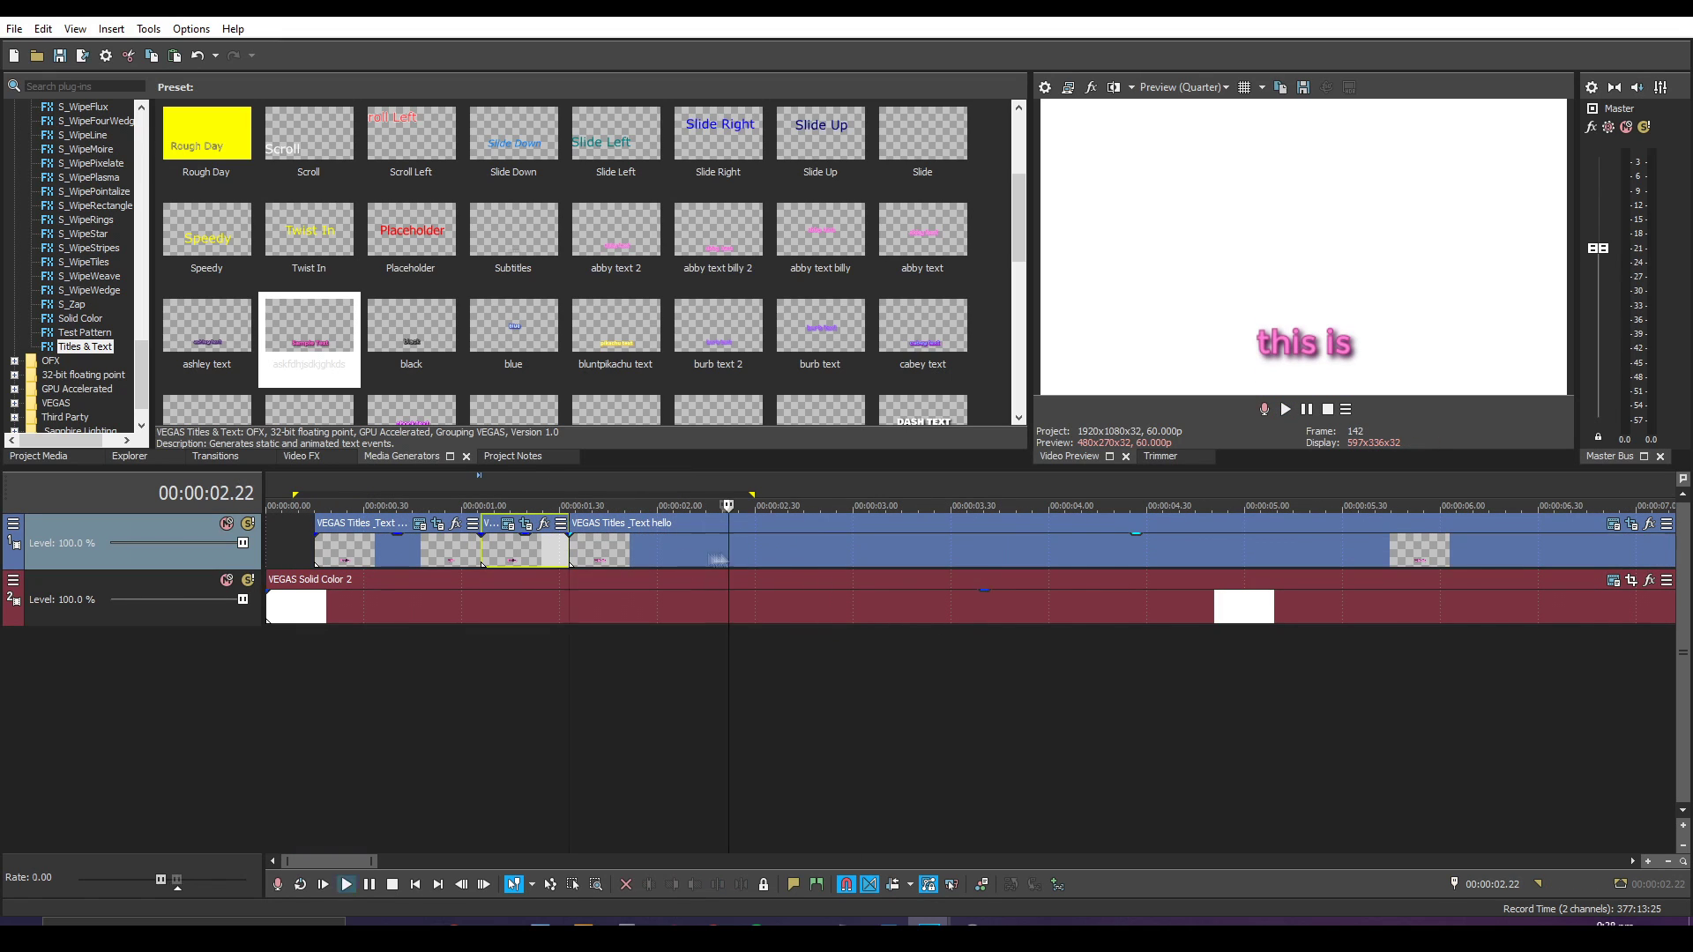
left_click(731, 554)
key("s")
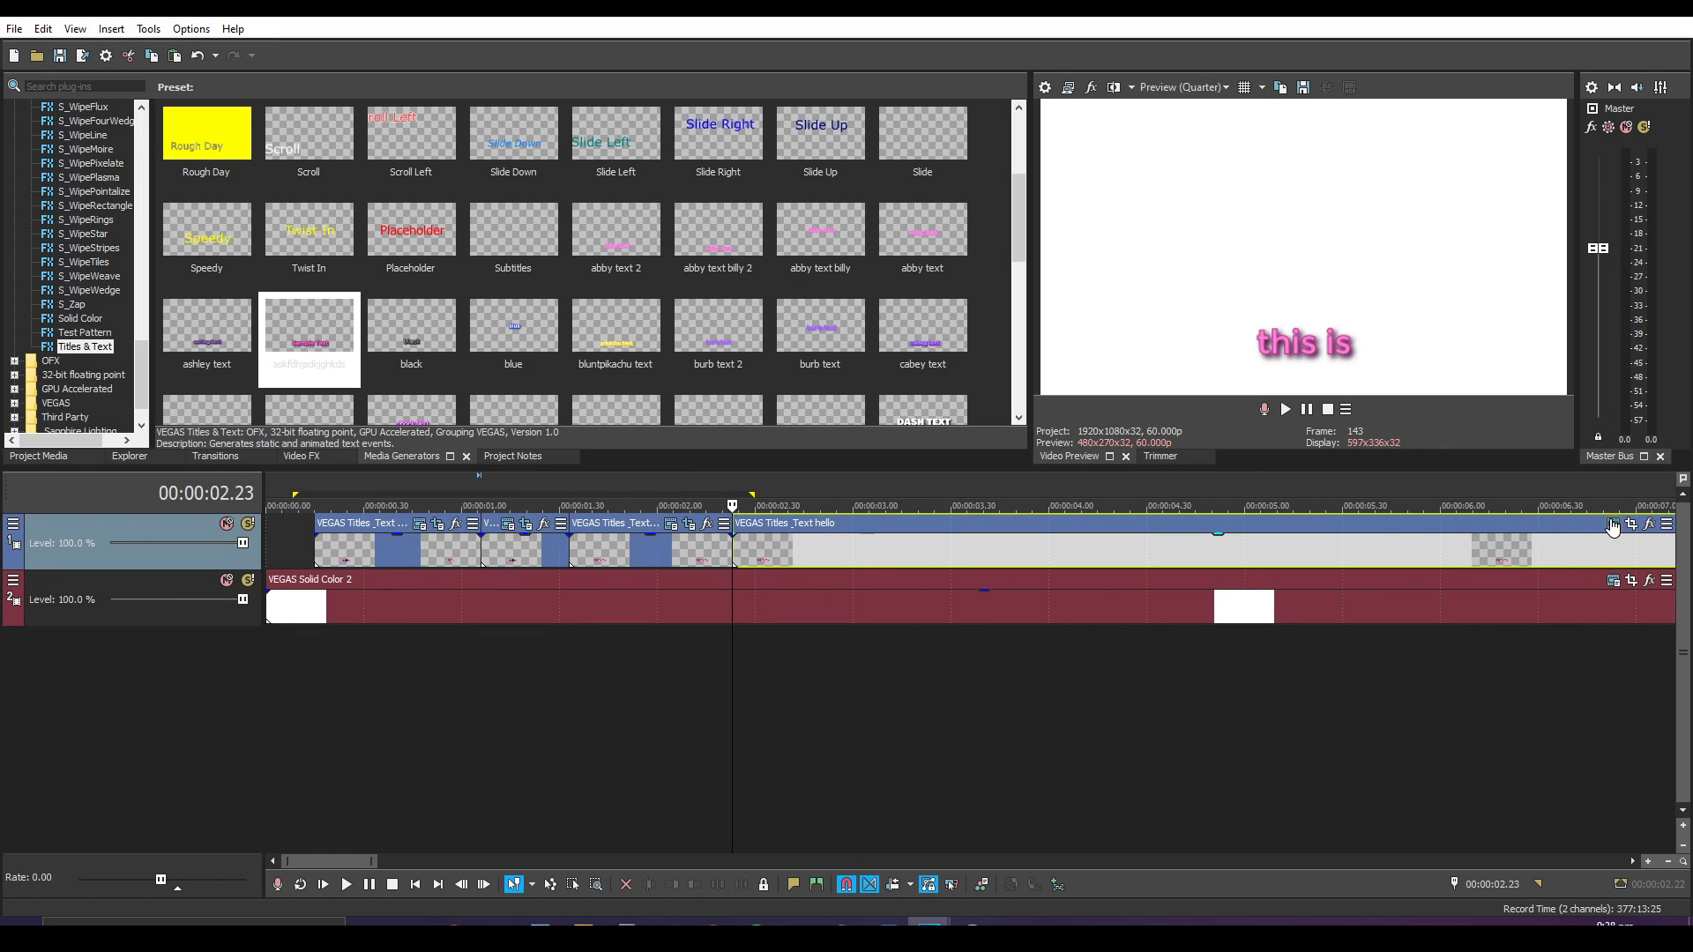
Set the text of the title event starting at 00:00:02.23 to "a subtitle tutorial!" and close its media settings.
left_click(1614, 523)
key("ctrl+a")
key("BackSpace")
type("a subtitle tutorial!")
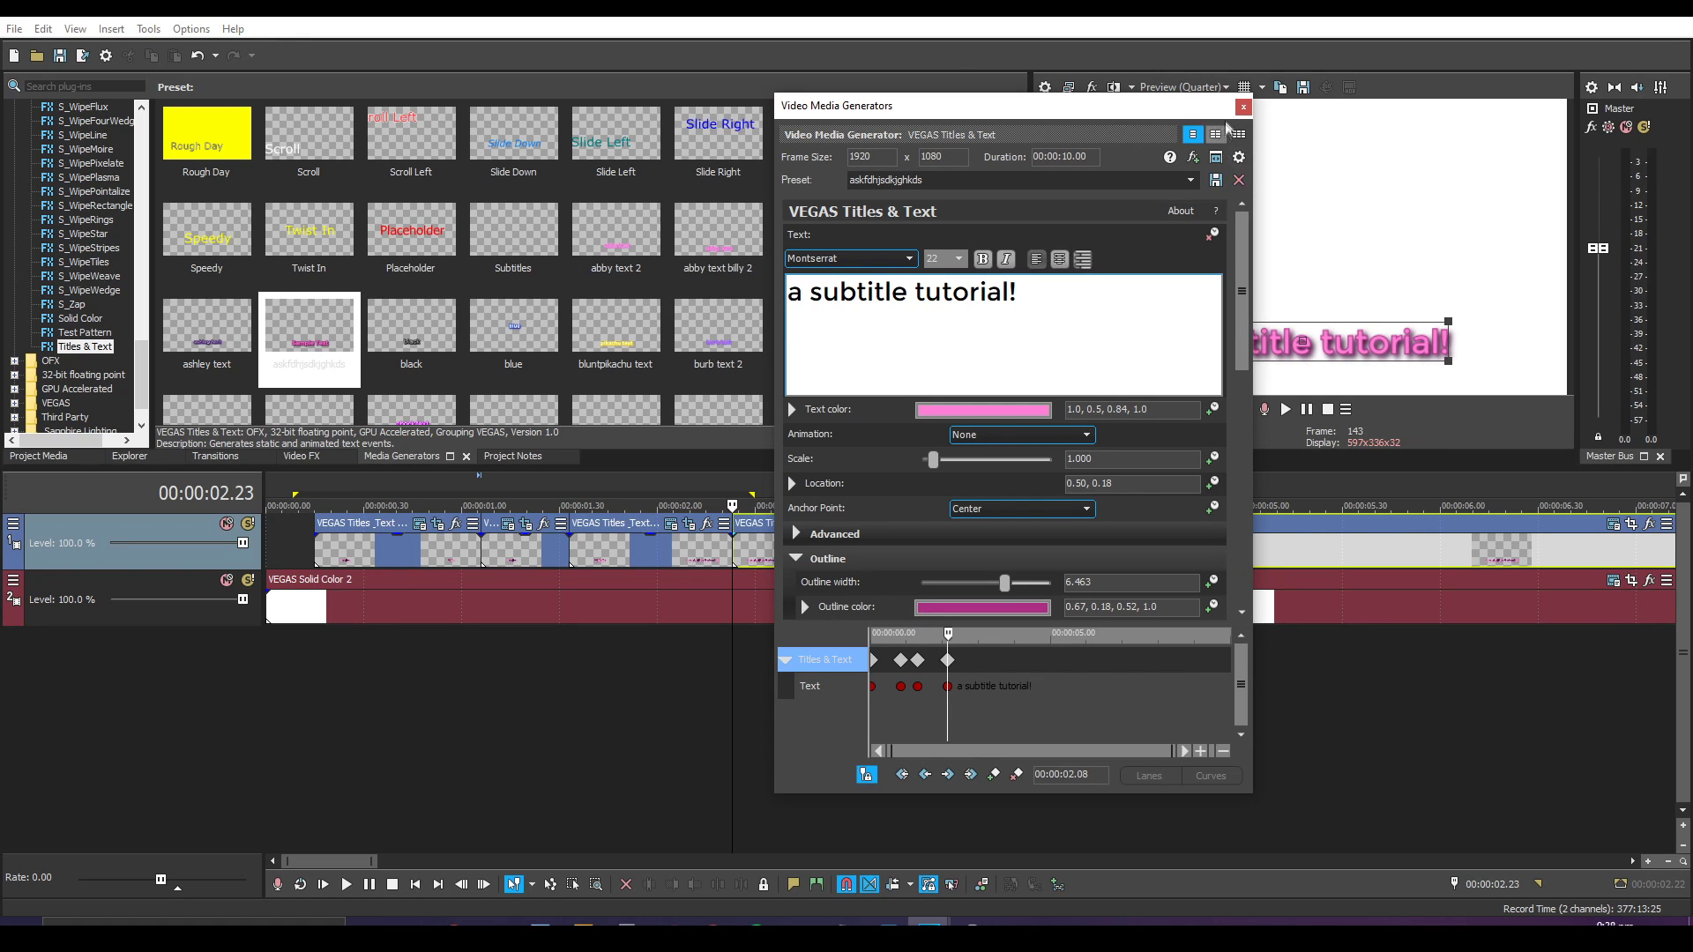
left_click(1244, 105)
Paste the copied event attributes onto the last title event and select the time range from 00:00:00.03 to 00:00:03.01.
right_click(774, 553)
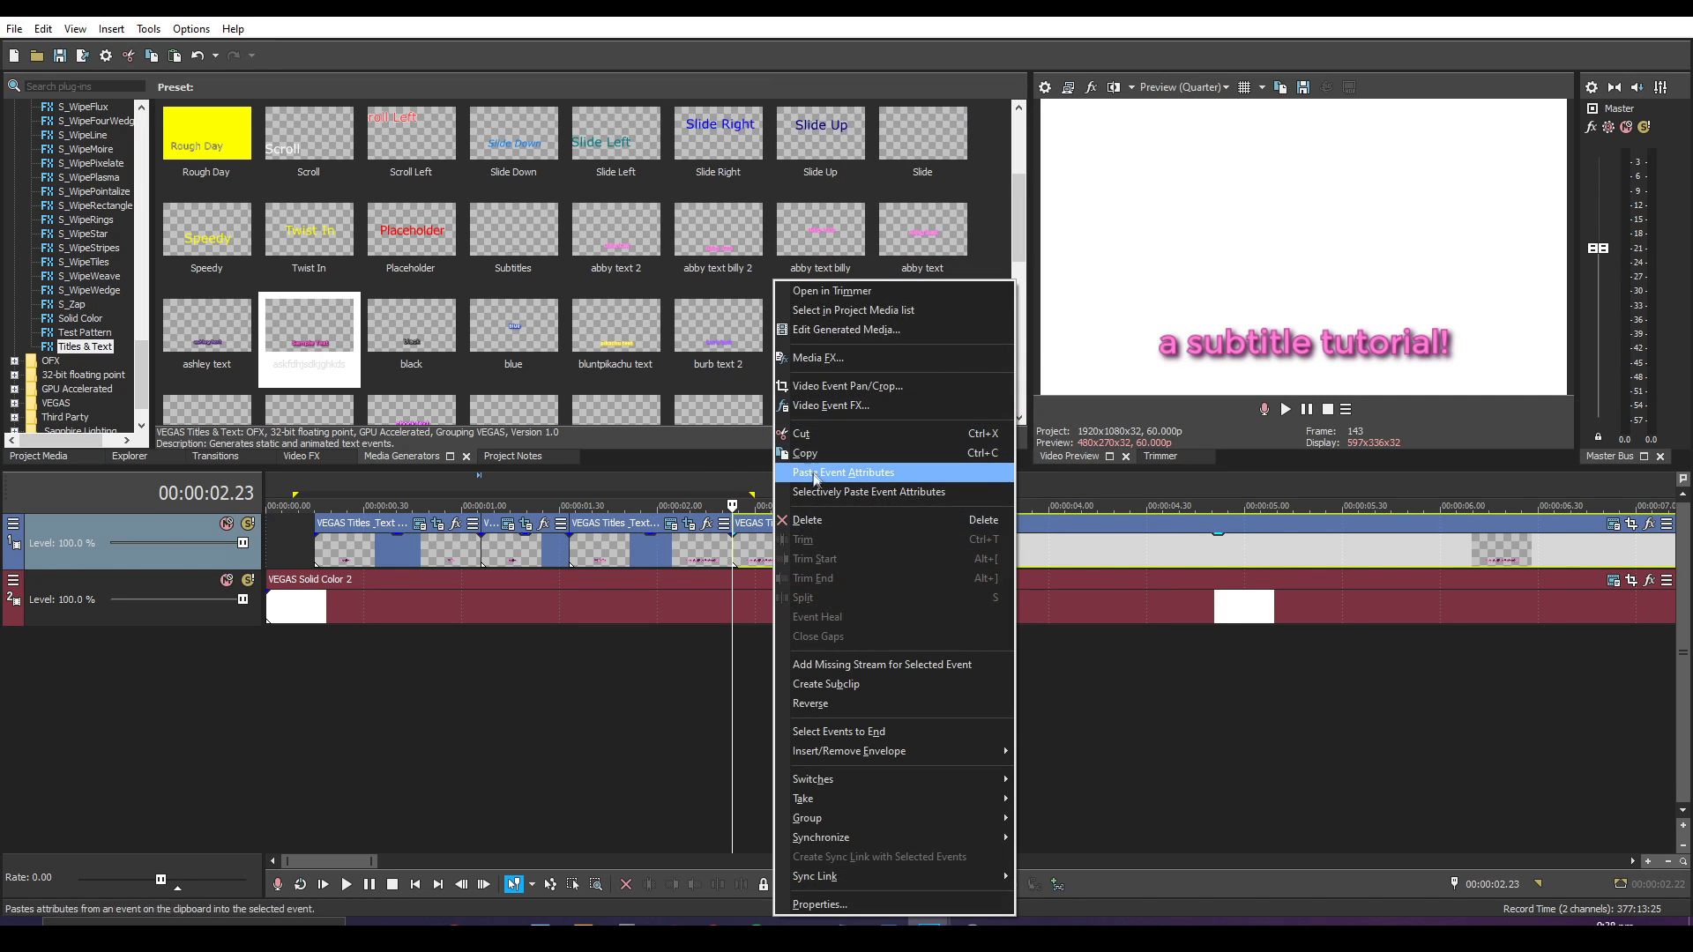
left_click(803, 476)
left_click_drag(856, 670, 276, 644)
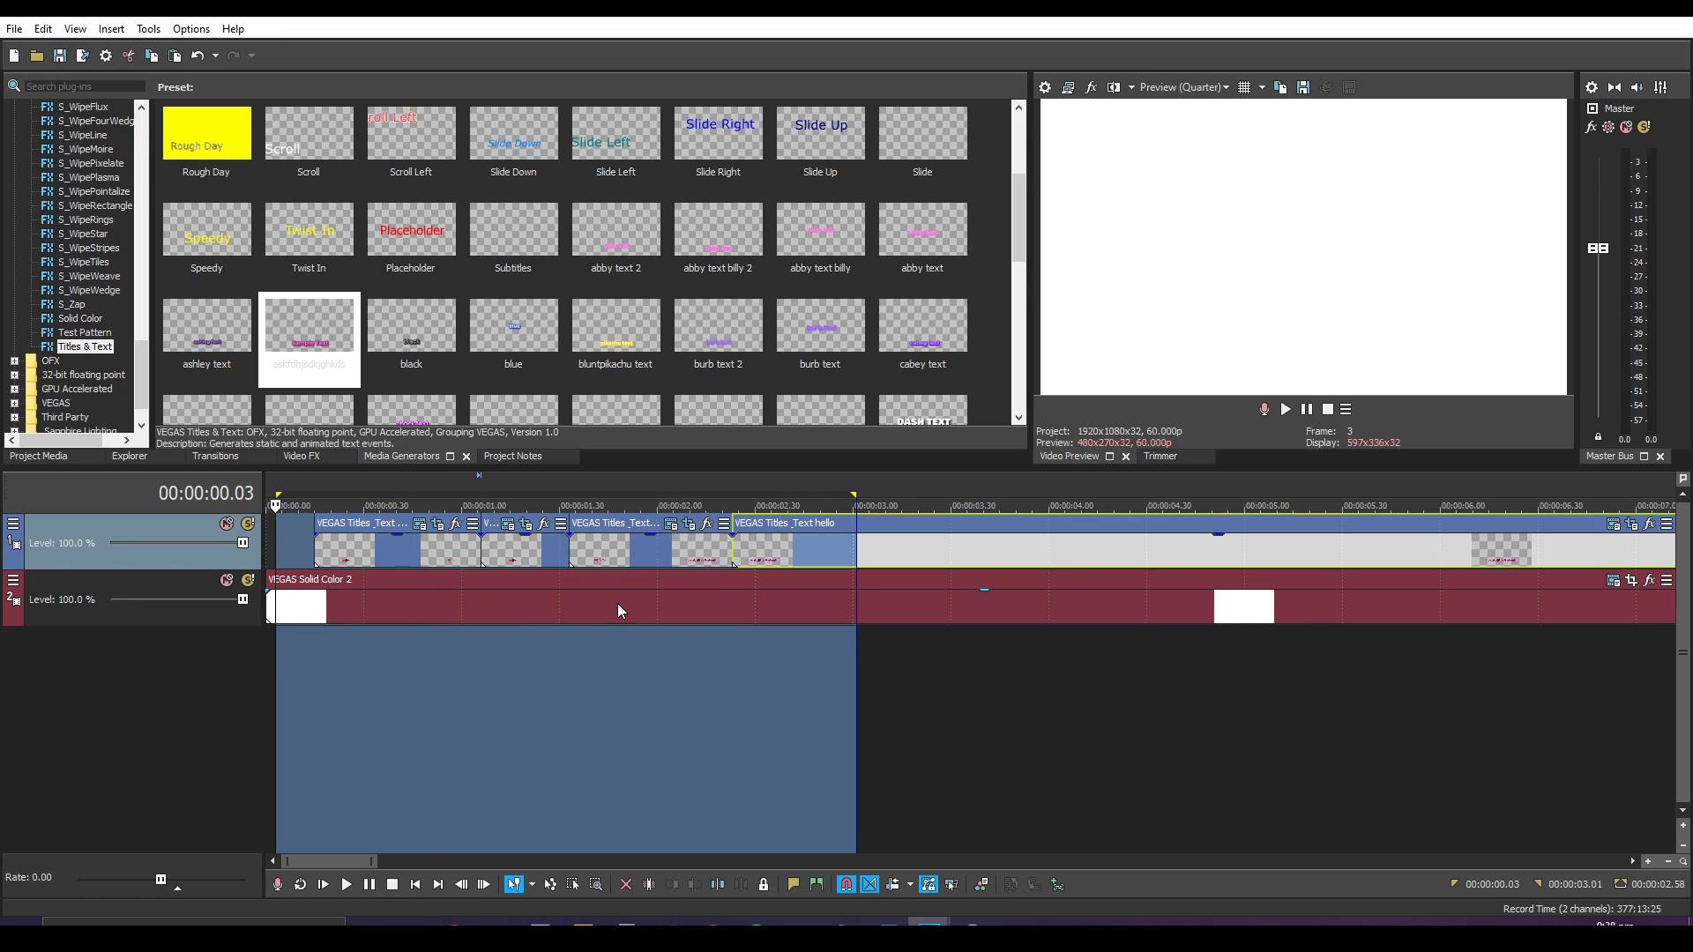
Play back the selected time range to preview the animated subtitle events.
key("space")
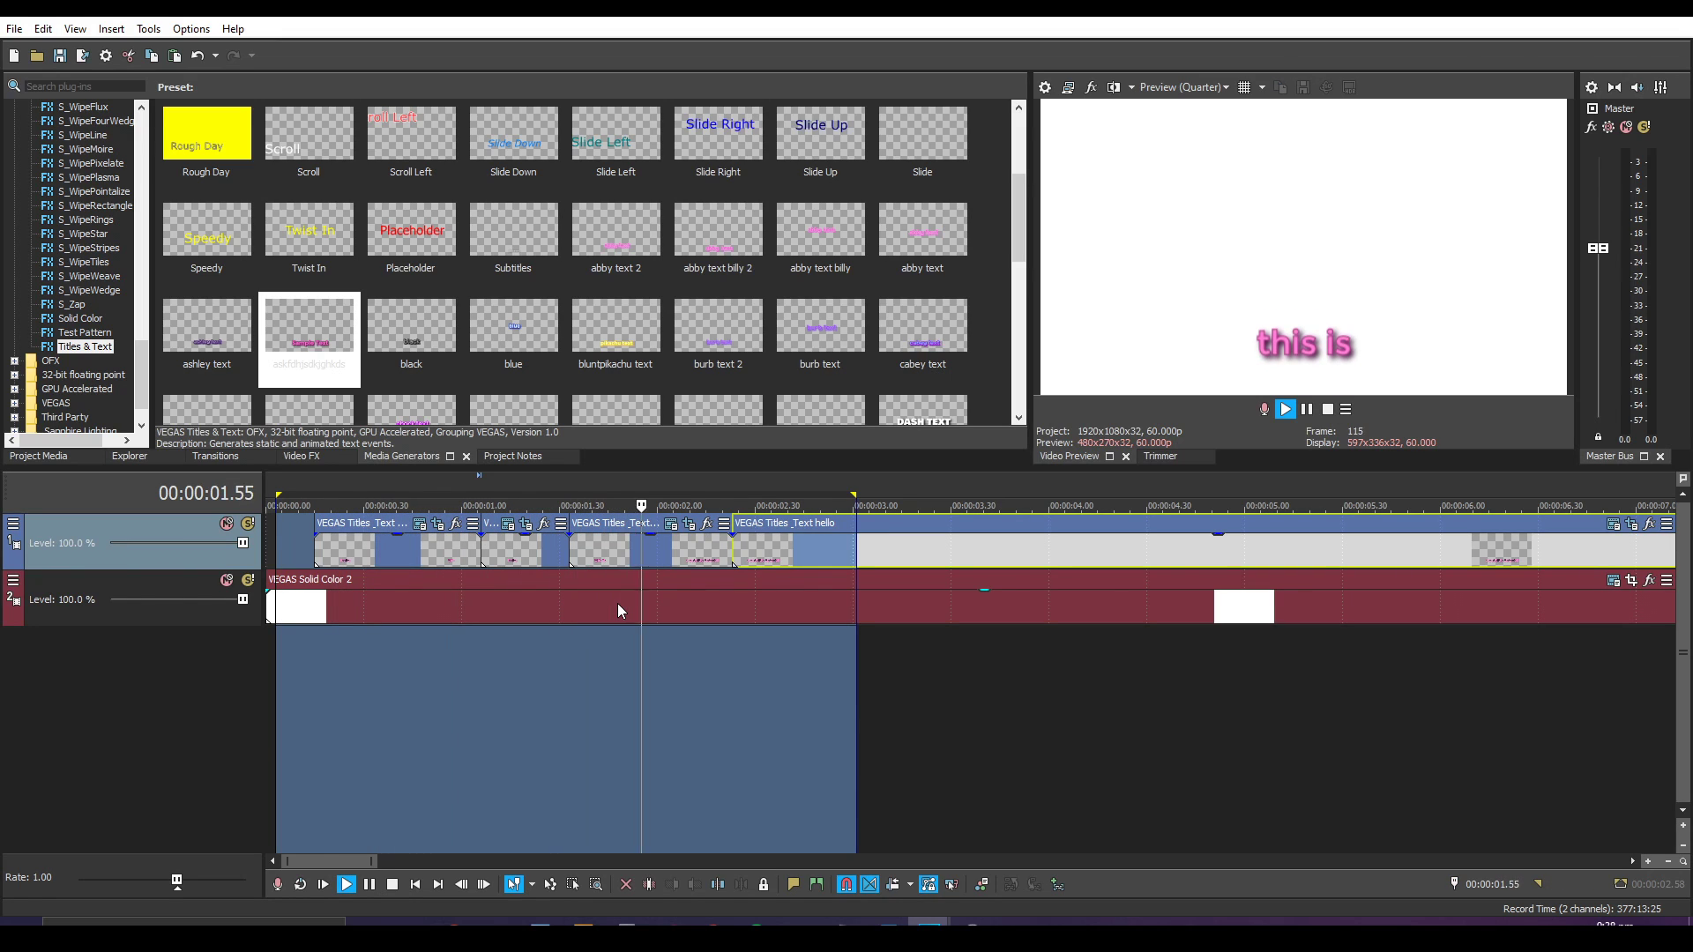
key("space")
Replace the title events with a new default Titles & Text event at the start of the upper track.
left_click(369, 549)
left_click(369, 549)
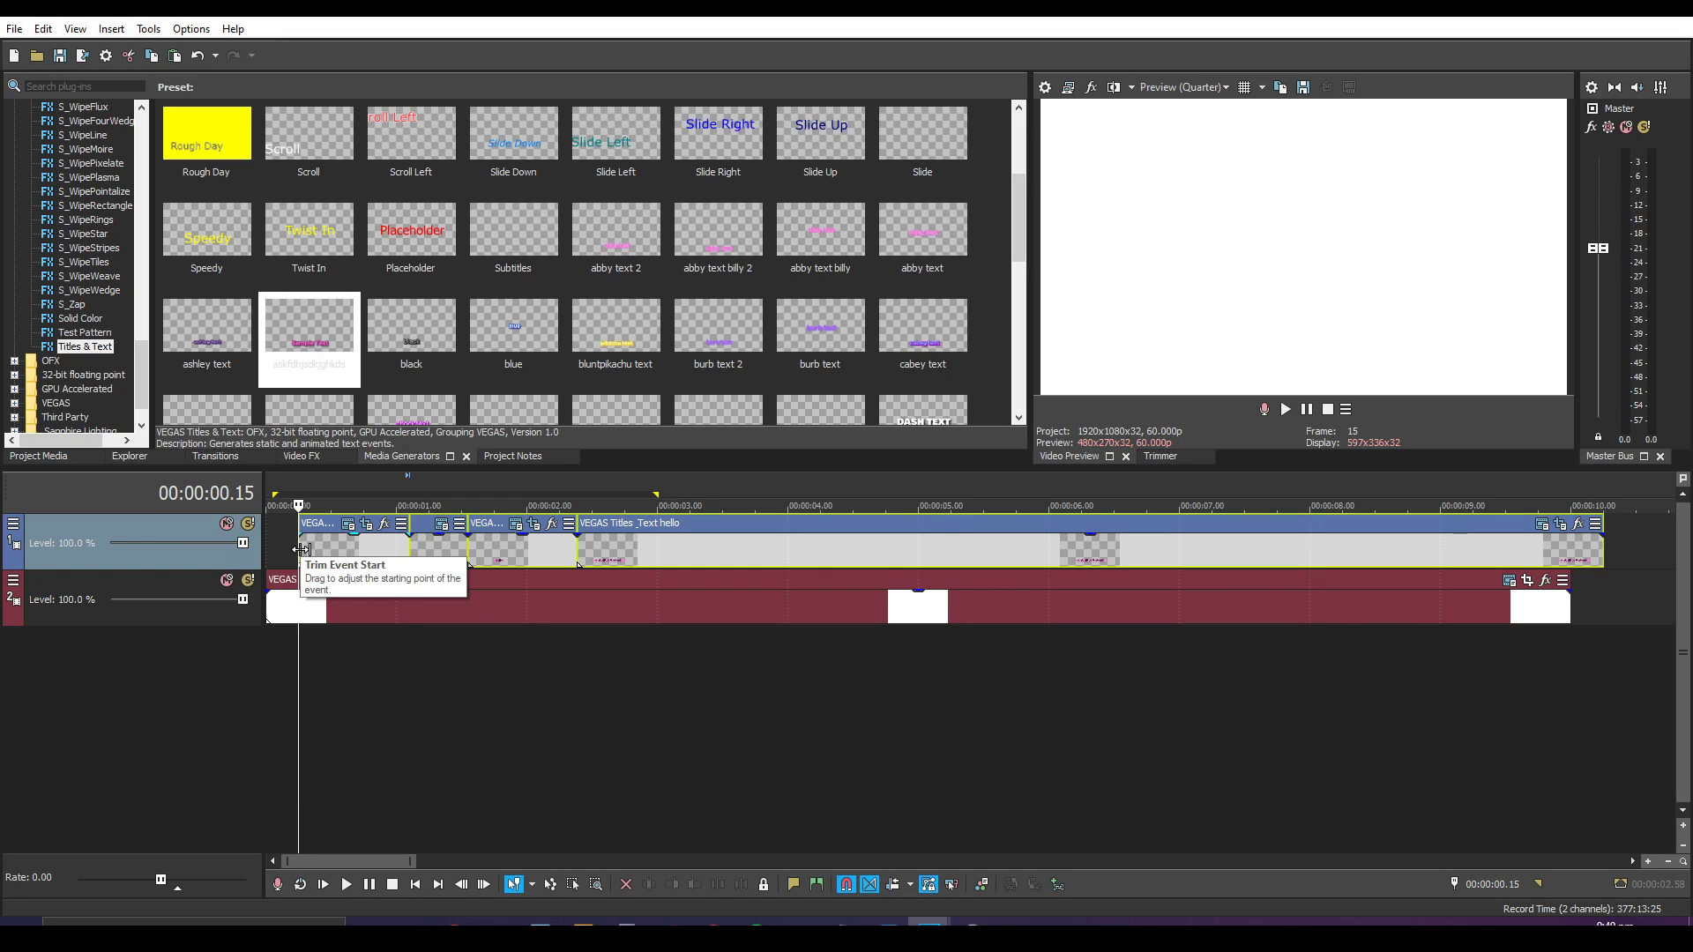
left_click_drag(206, 134, 291, 542)
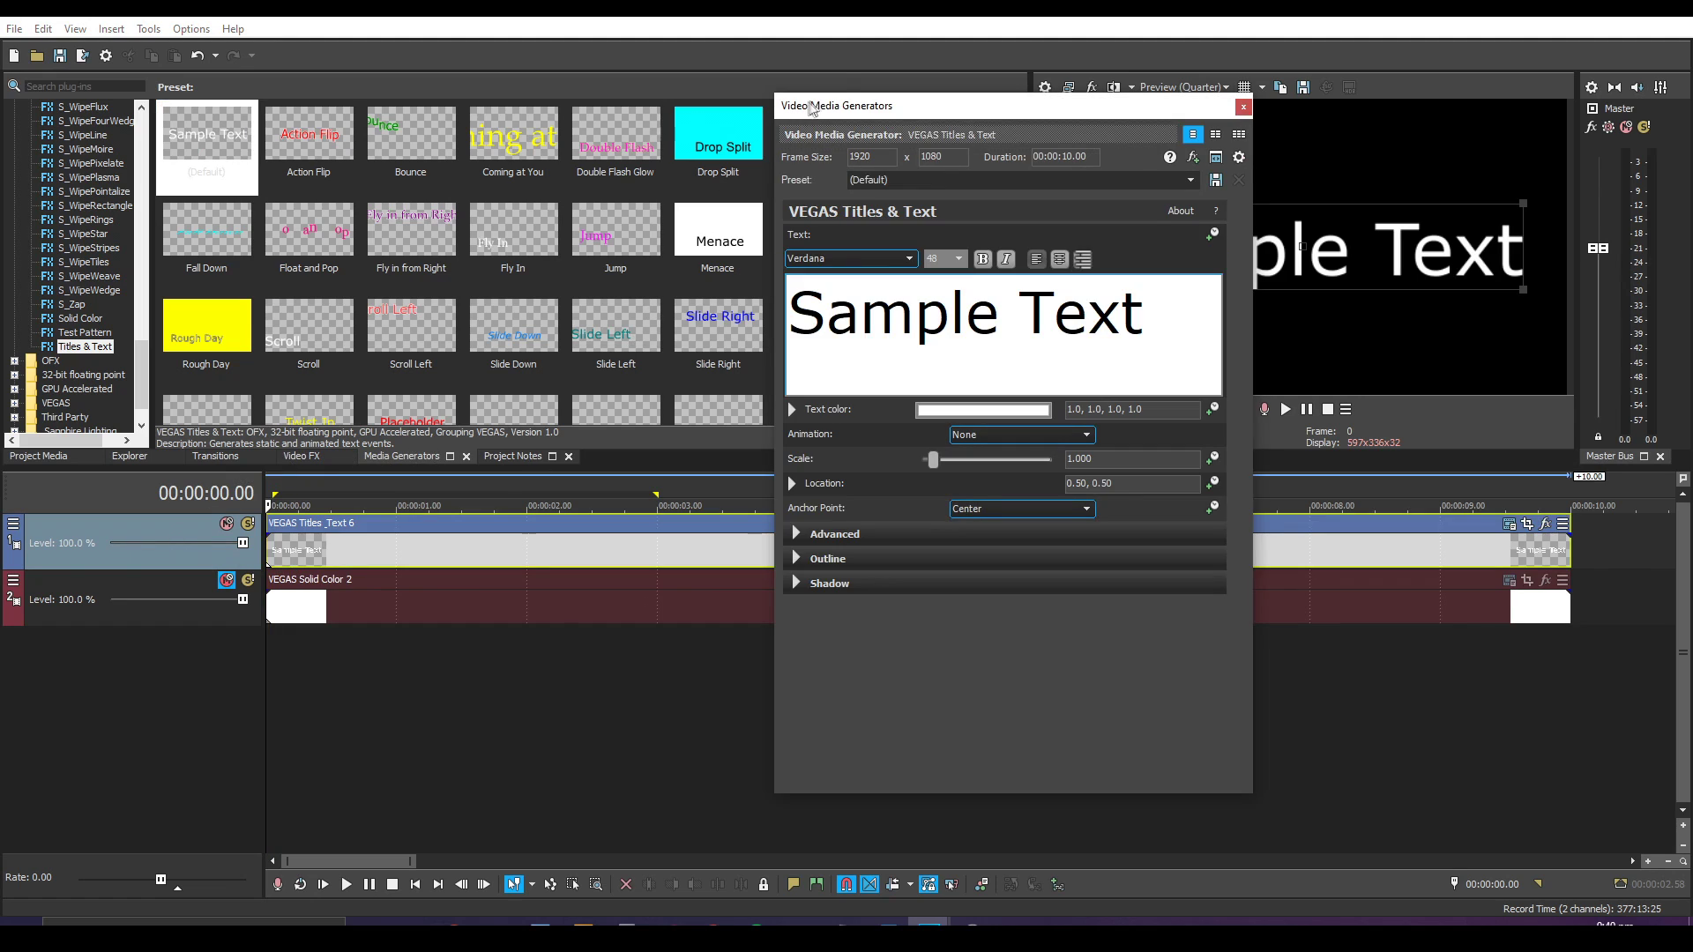
left_click_drag(809, 107, 360, 54)
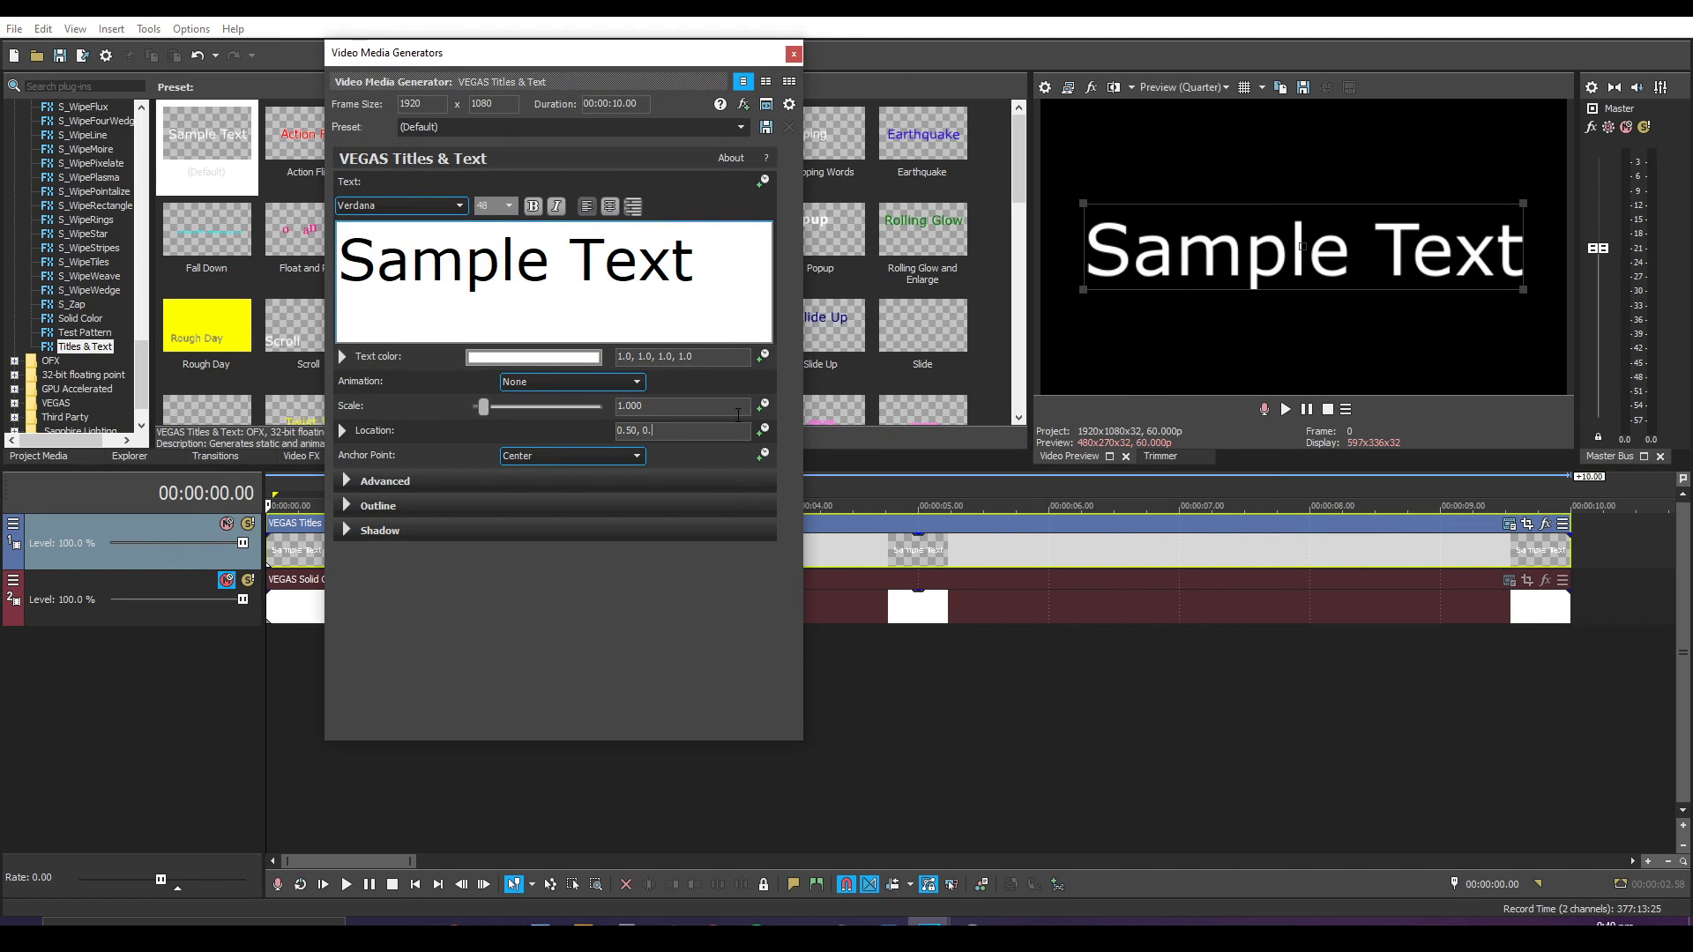
Set the title's location to 0.50, 0.18 and format its sample text as bold DosisExtraBold at size 22.
type("18")
key("Return")
left_click_drag(716, 265, 495, 210)
type("22")
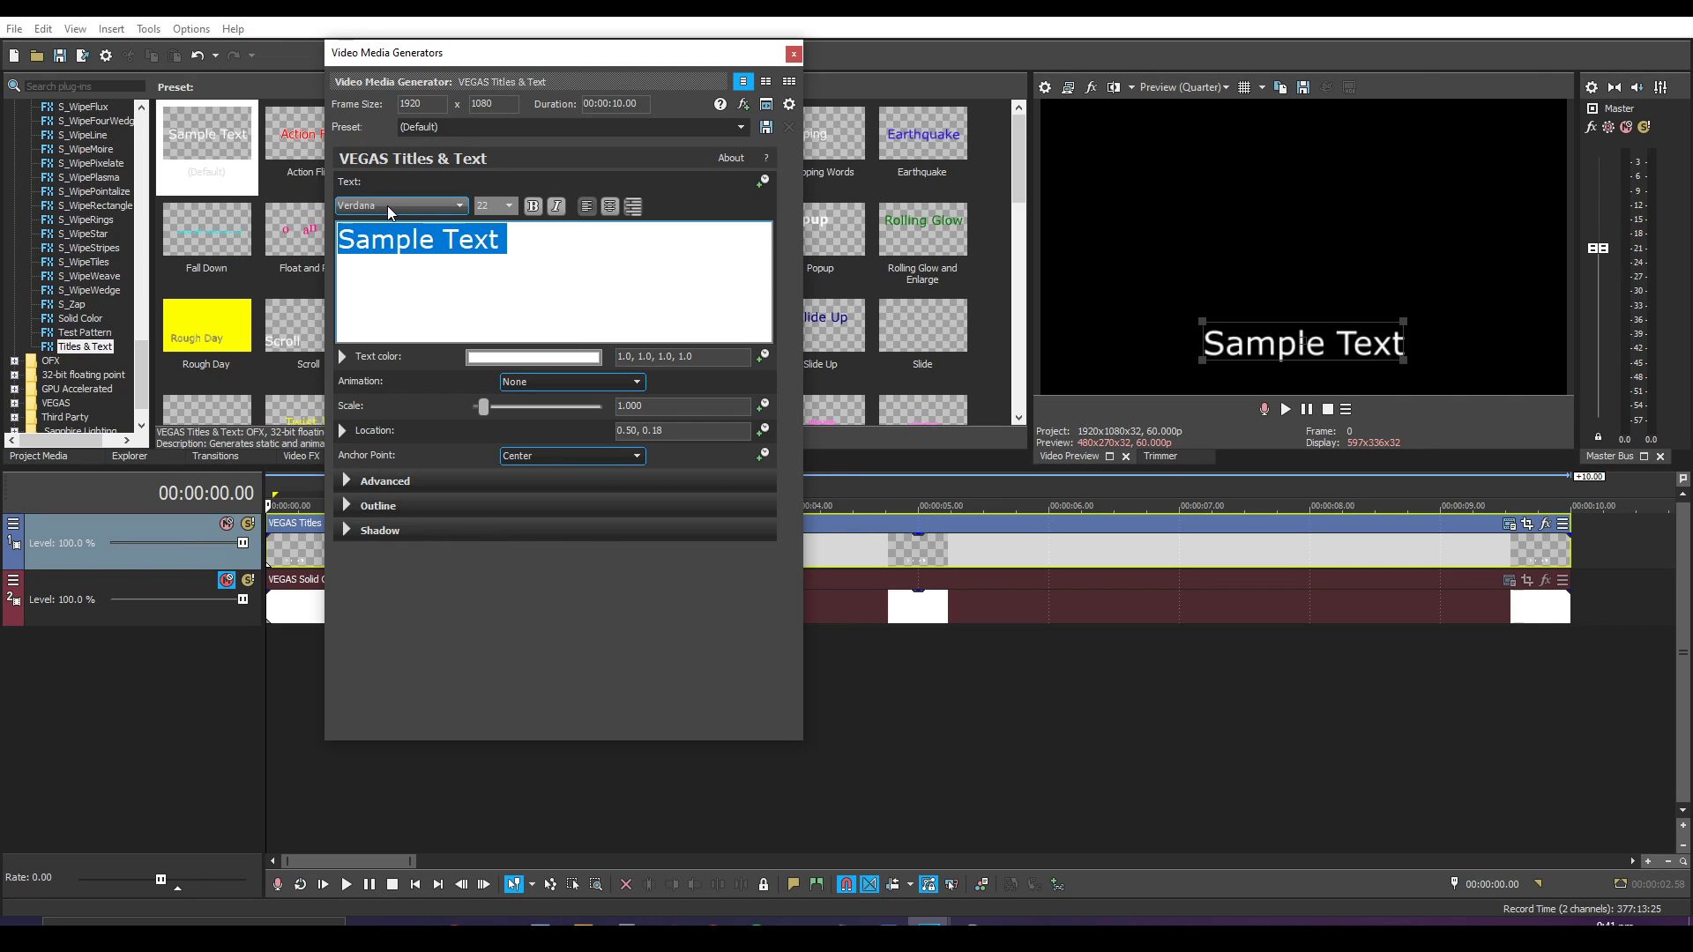
left_click(388, 205)
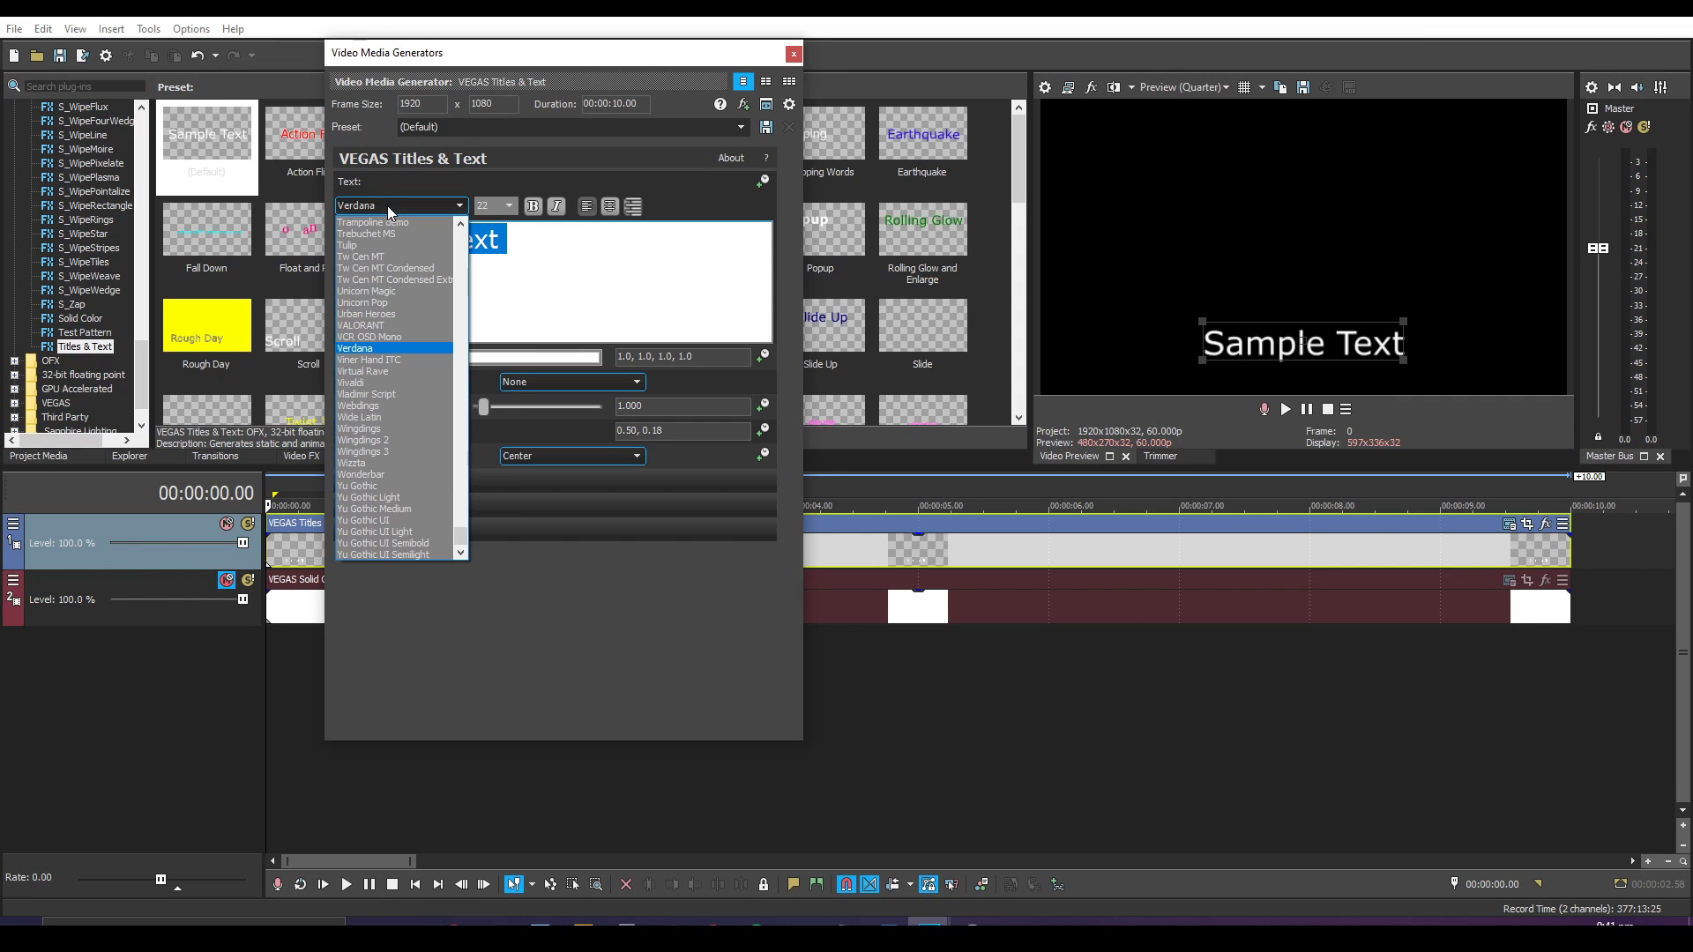
left_click(465, 263)
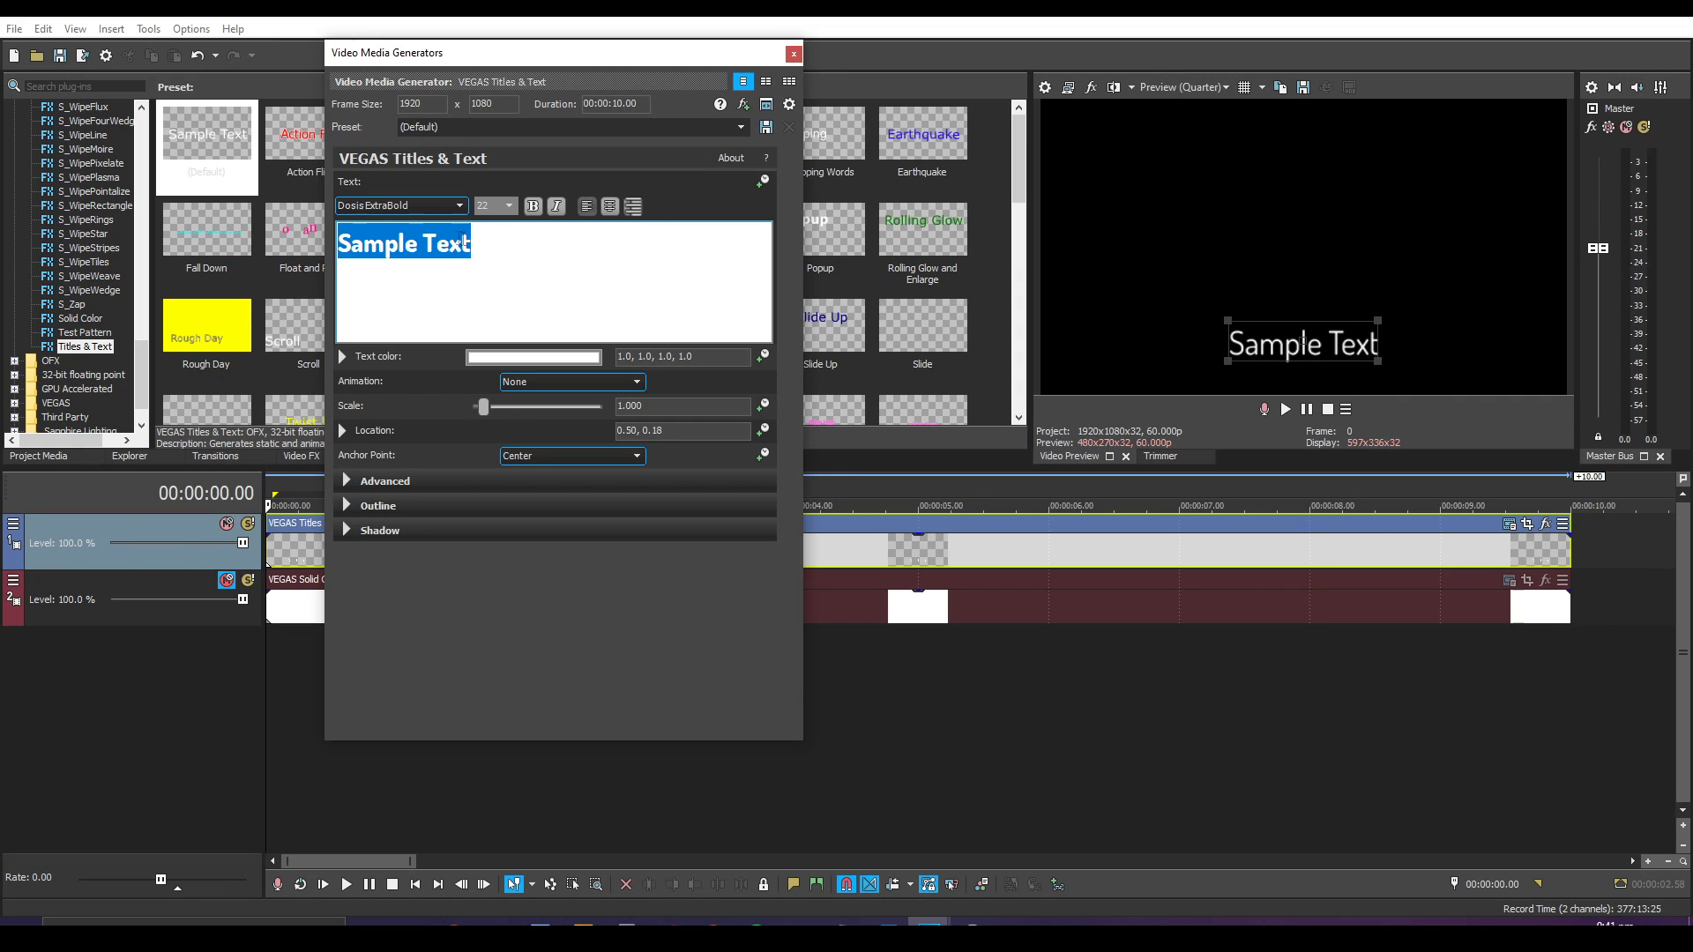
left_click(532, 212)
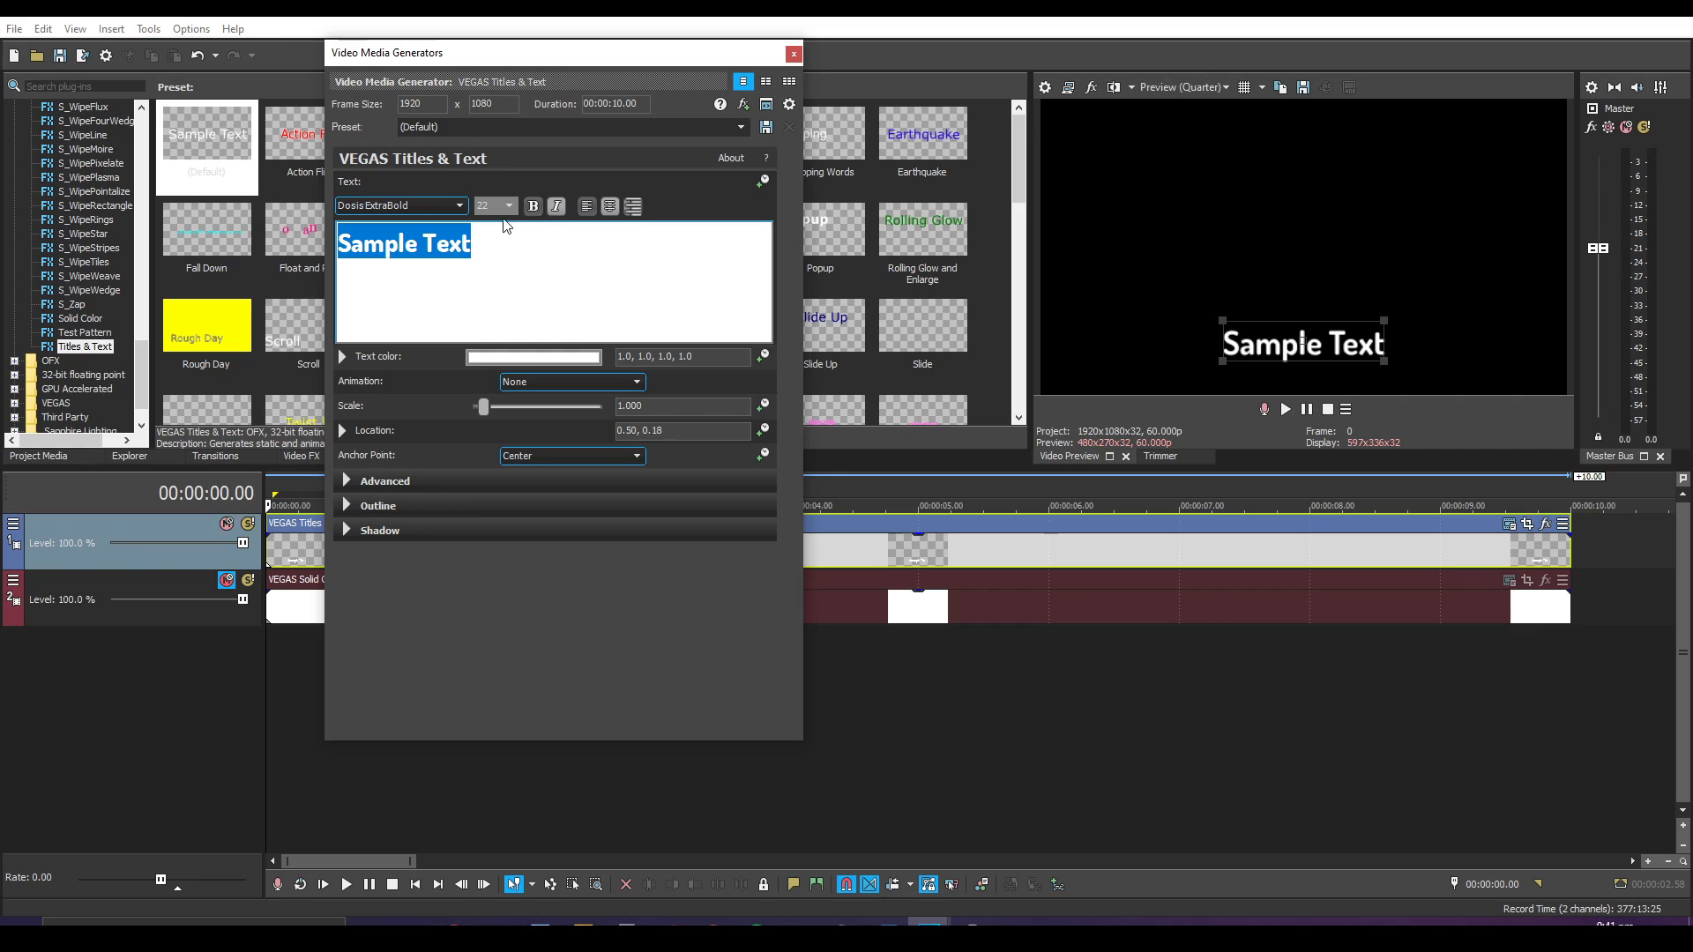
Set the title's outline width to 10.000.
left_click(347, 506)
left_click(485, 554)
left_click_drag(474, 532, 601, 530)
Set the outline color to pink (0.92, 0.21, 0.92, 1.0) and unmute the white solid color track.
left_click(494, 554)
left_click(408, 586)
left_click(403, 607)
left_click(413, 579)
left_click(403, 607)
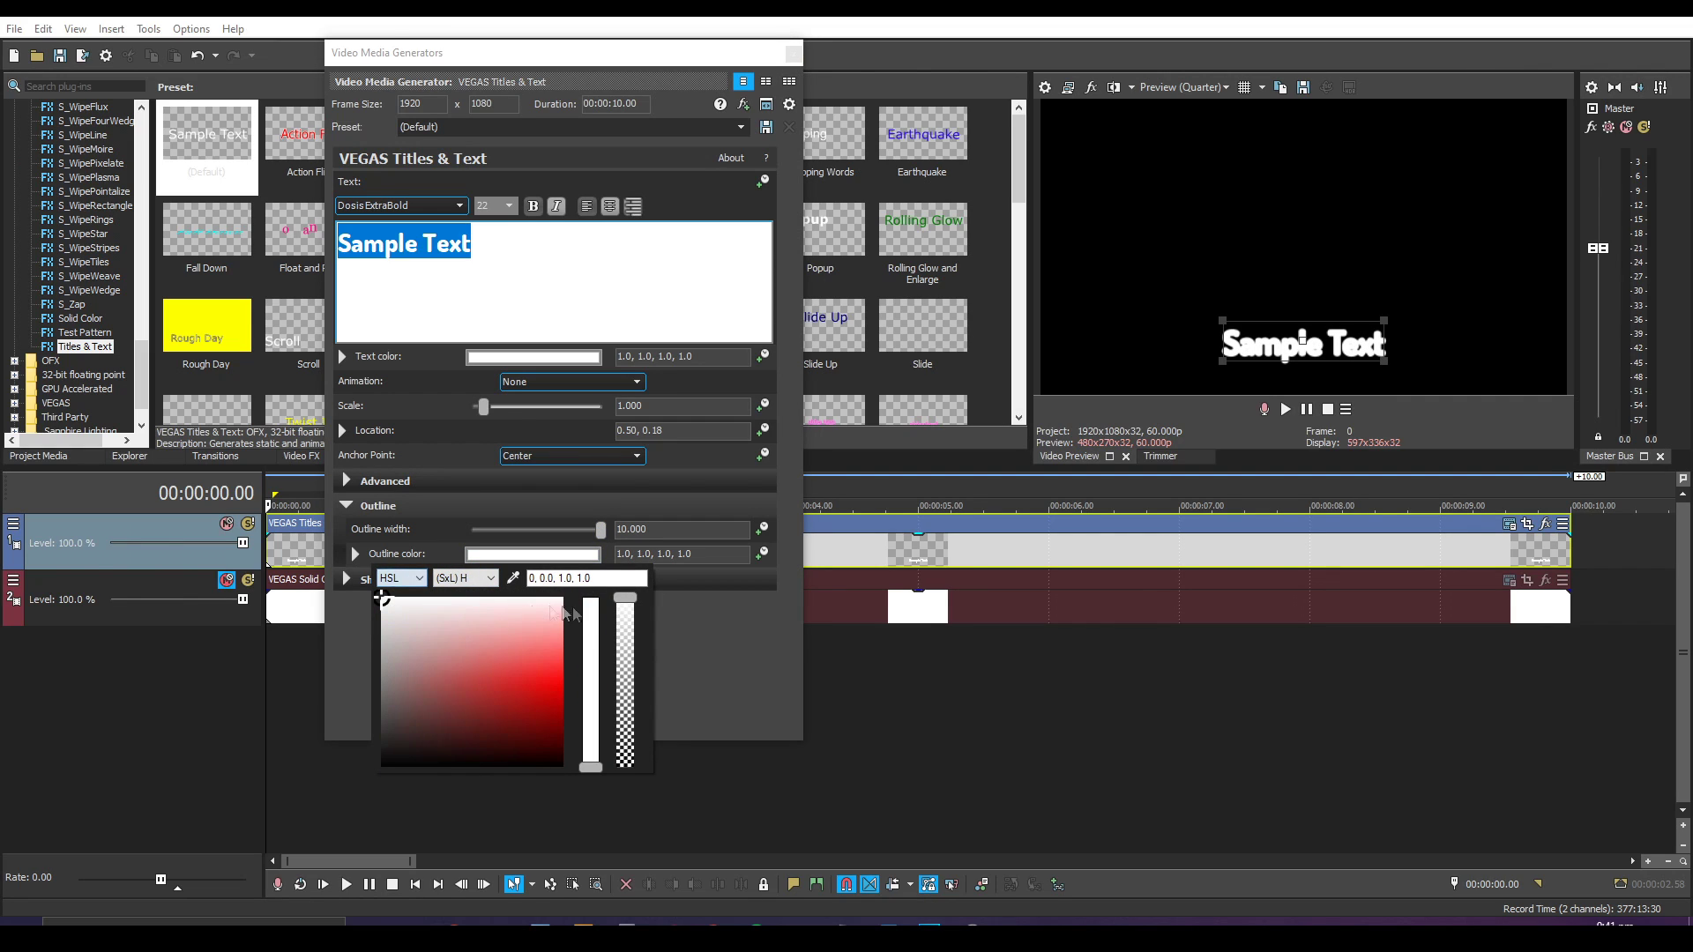
left_click_drag(589, 771, 590, 625)
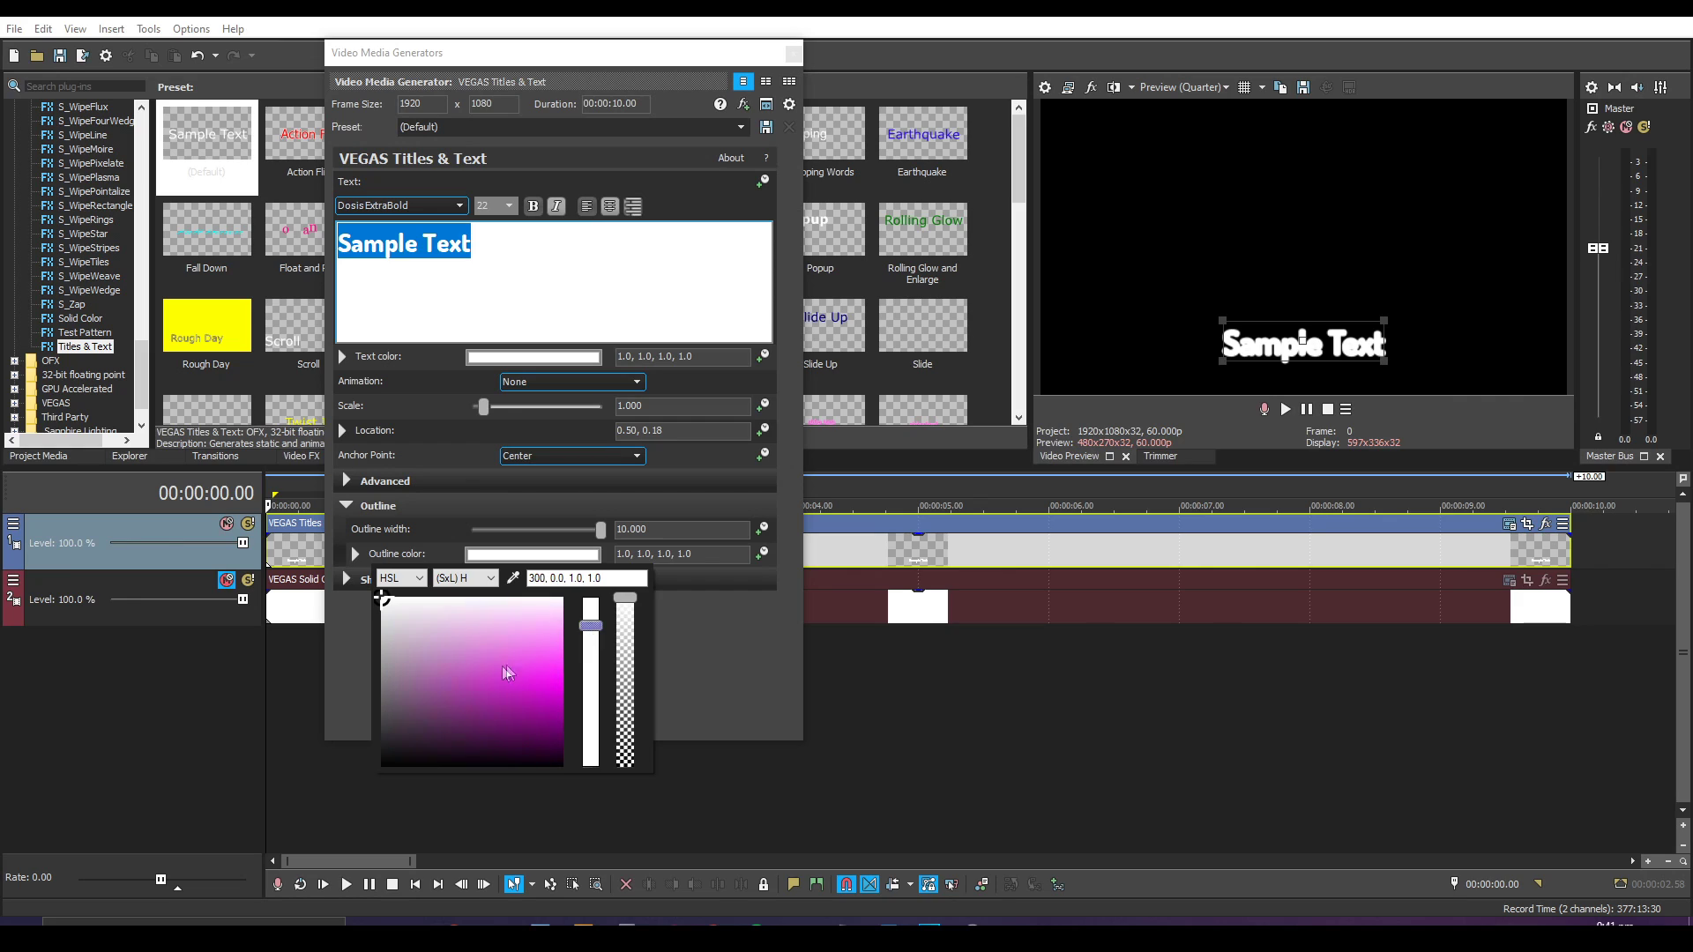
left_click(504, 656)
left_click(401, 577)
left_click(401, 621)
left_click(521, 610)
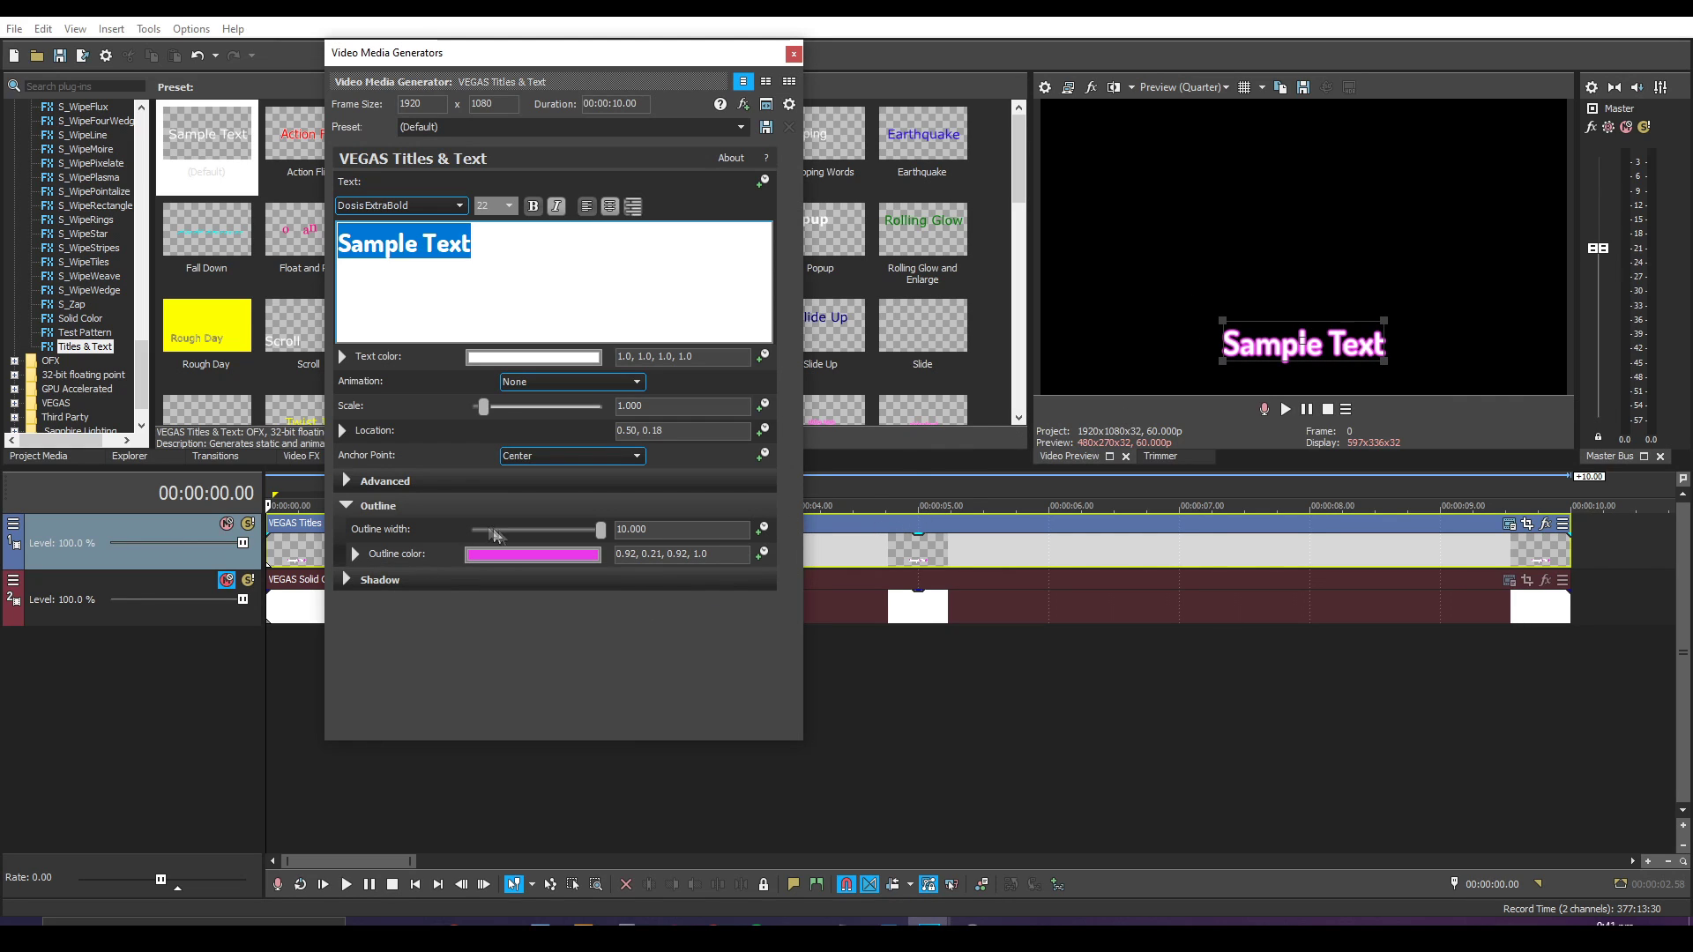
left_click(228, 580)
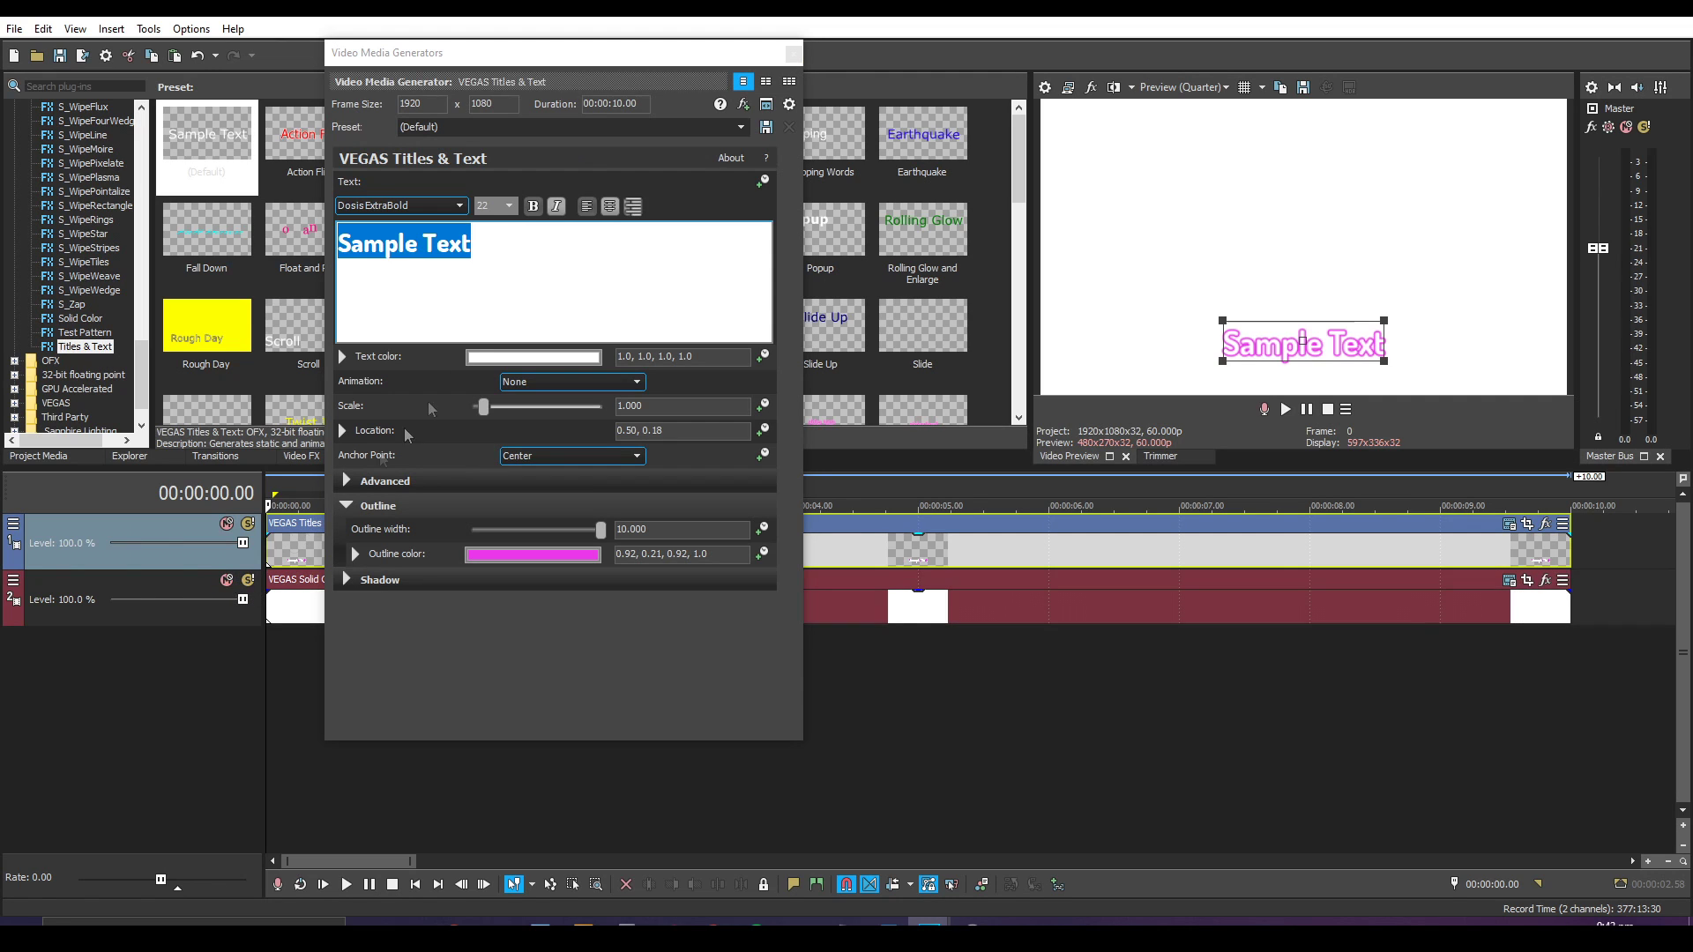
Enable the title's shadow with X and Y offsets of 0.000.
left_click_drag(525, 62, 467, 67)
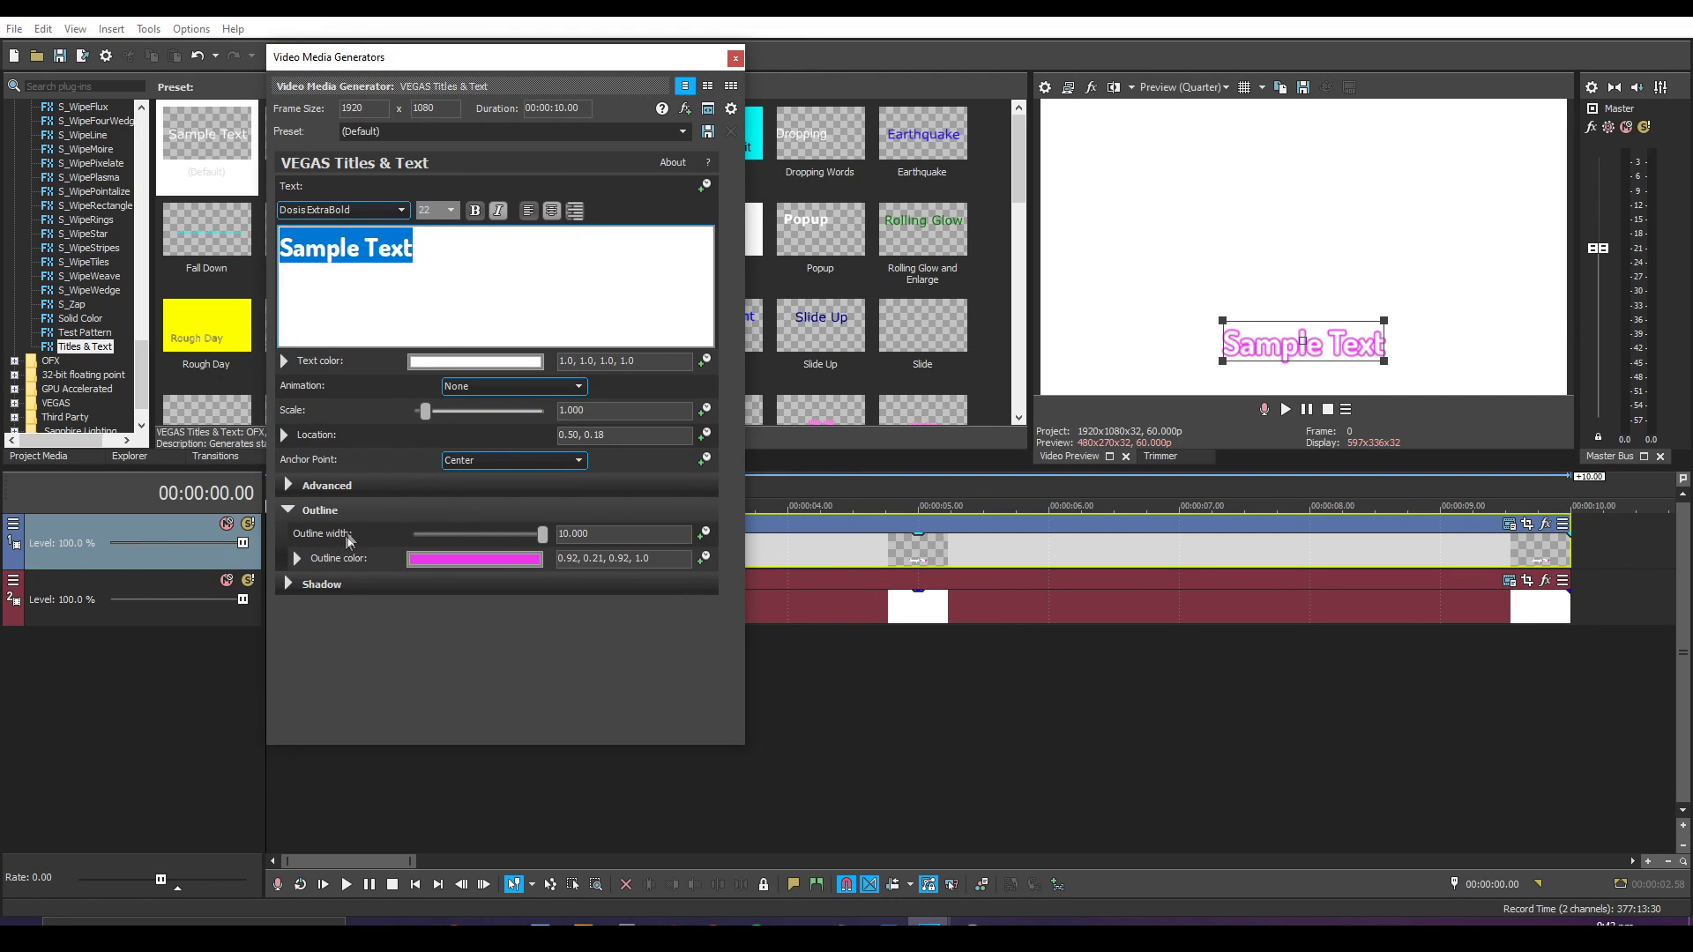
left_click(285, 587)
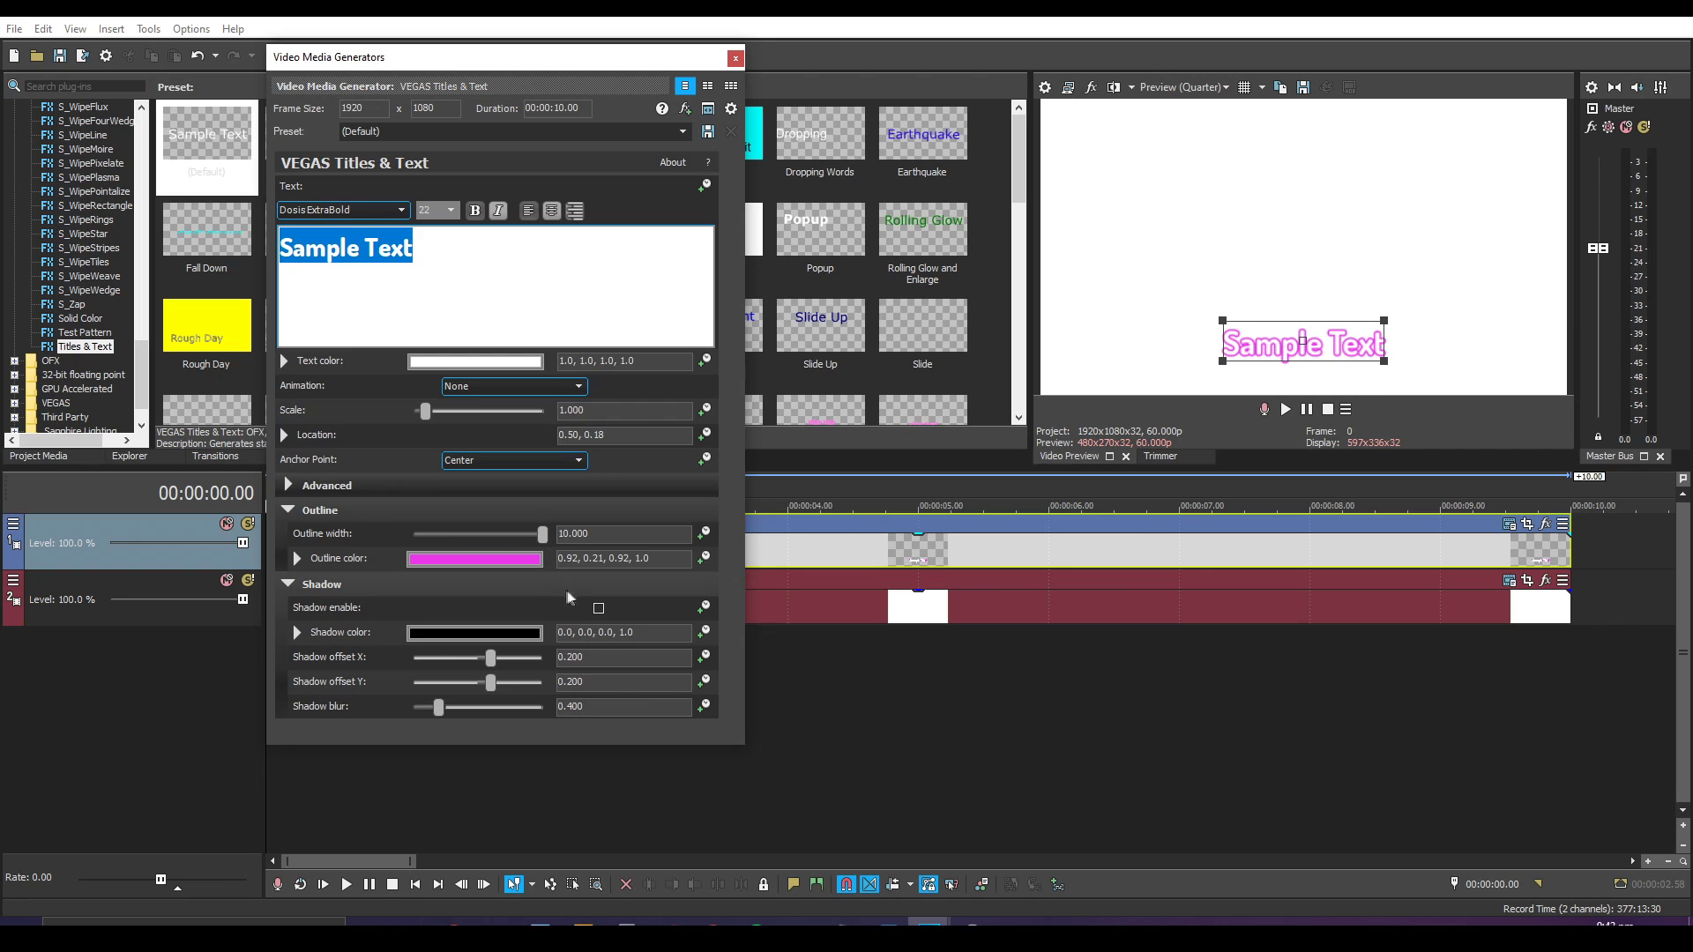
left_click(599, 609)
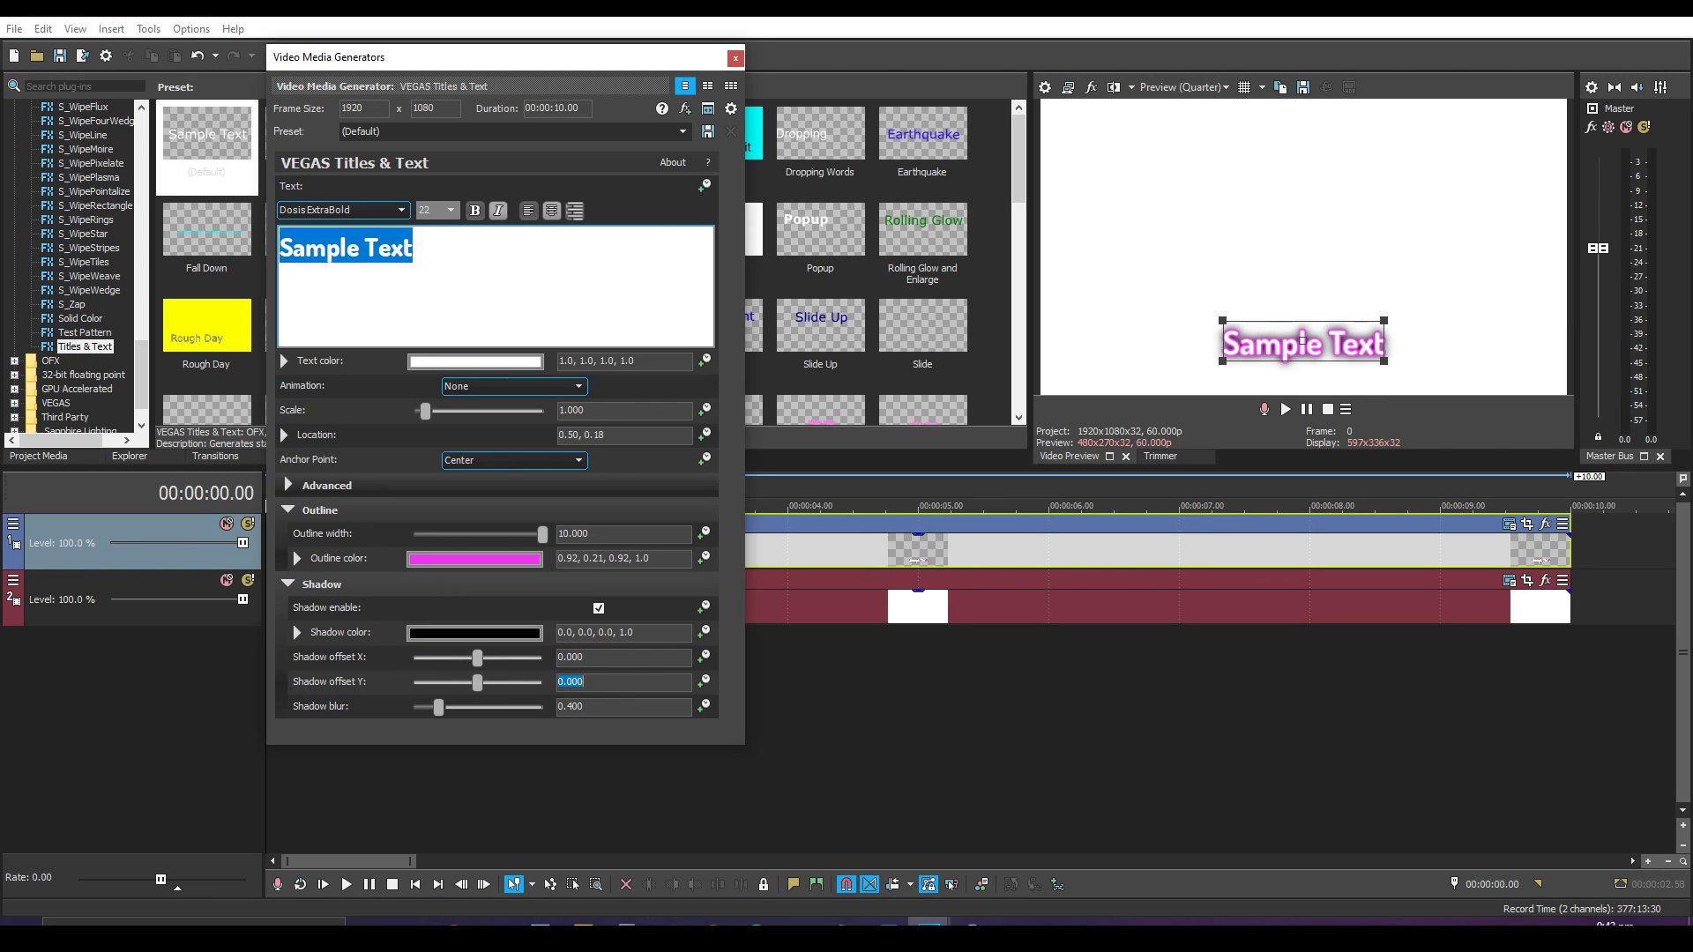
Set the shadow color to dark purple (0.19, 0.04, 0.17, 1.0) and the shadow blur to about 0.259.
left_click(475, 632)
left_click(357, 657)
left_click(332, 672)
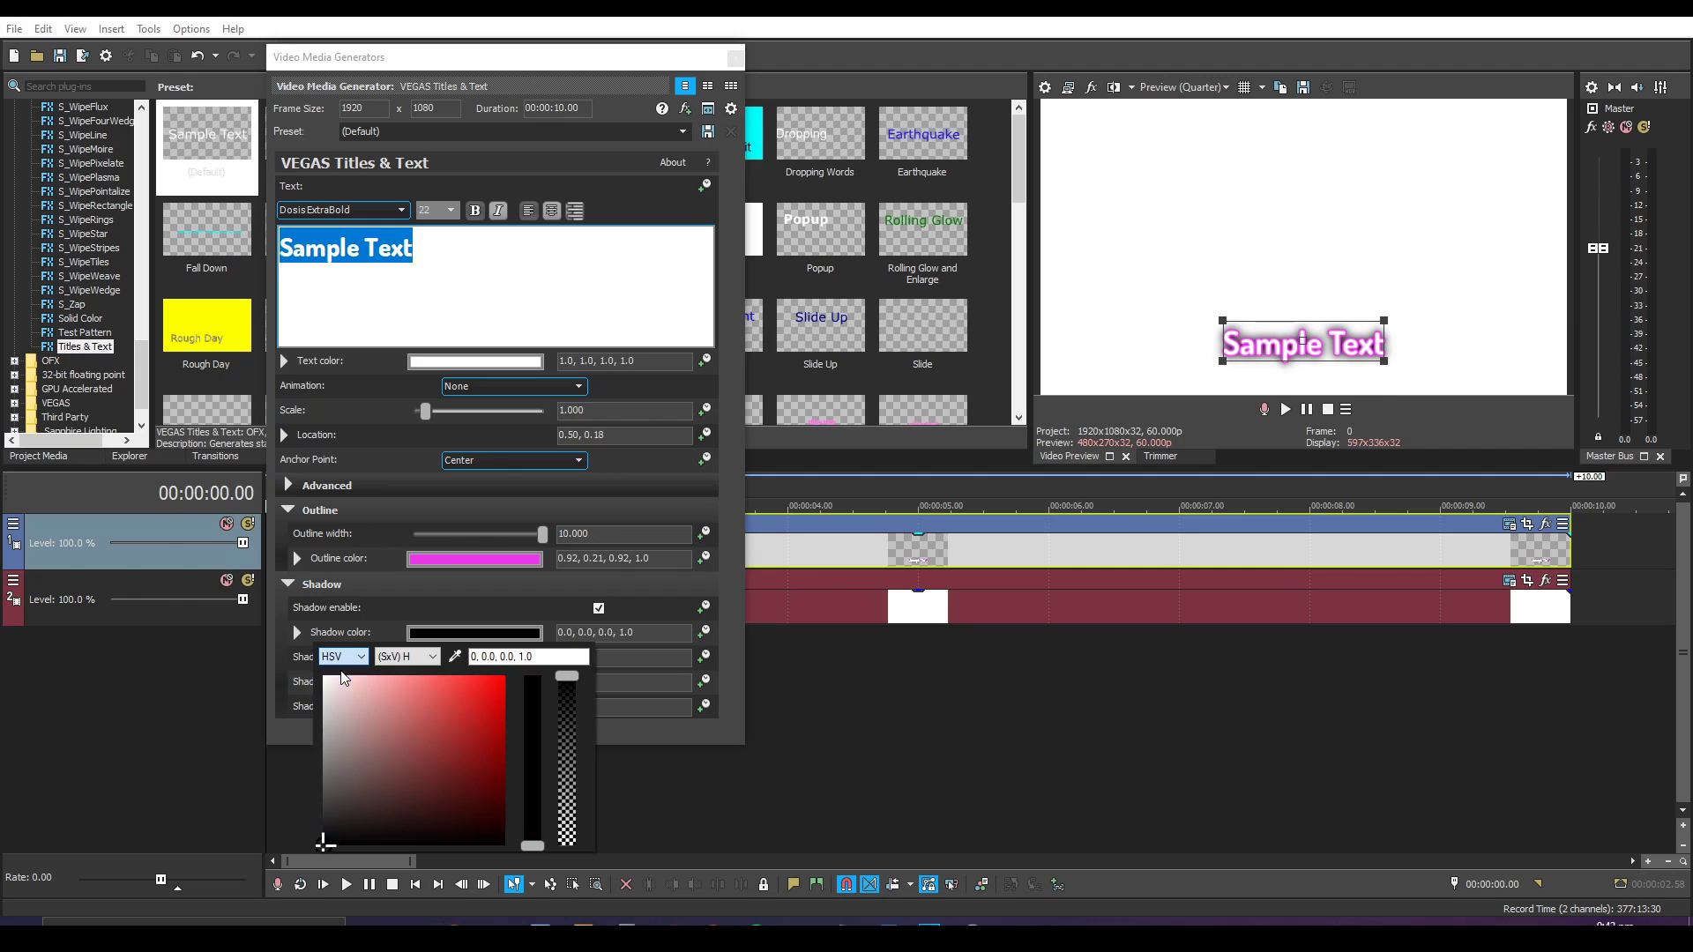
left_click(344, 657)
left_click(332, 672)
left_click_drag(532, 846, 531, 700)
left_click(466, 820)
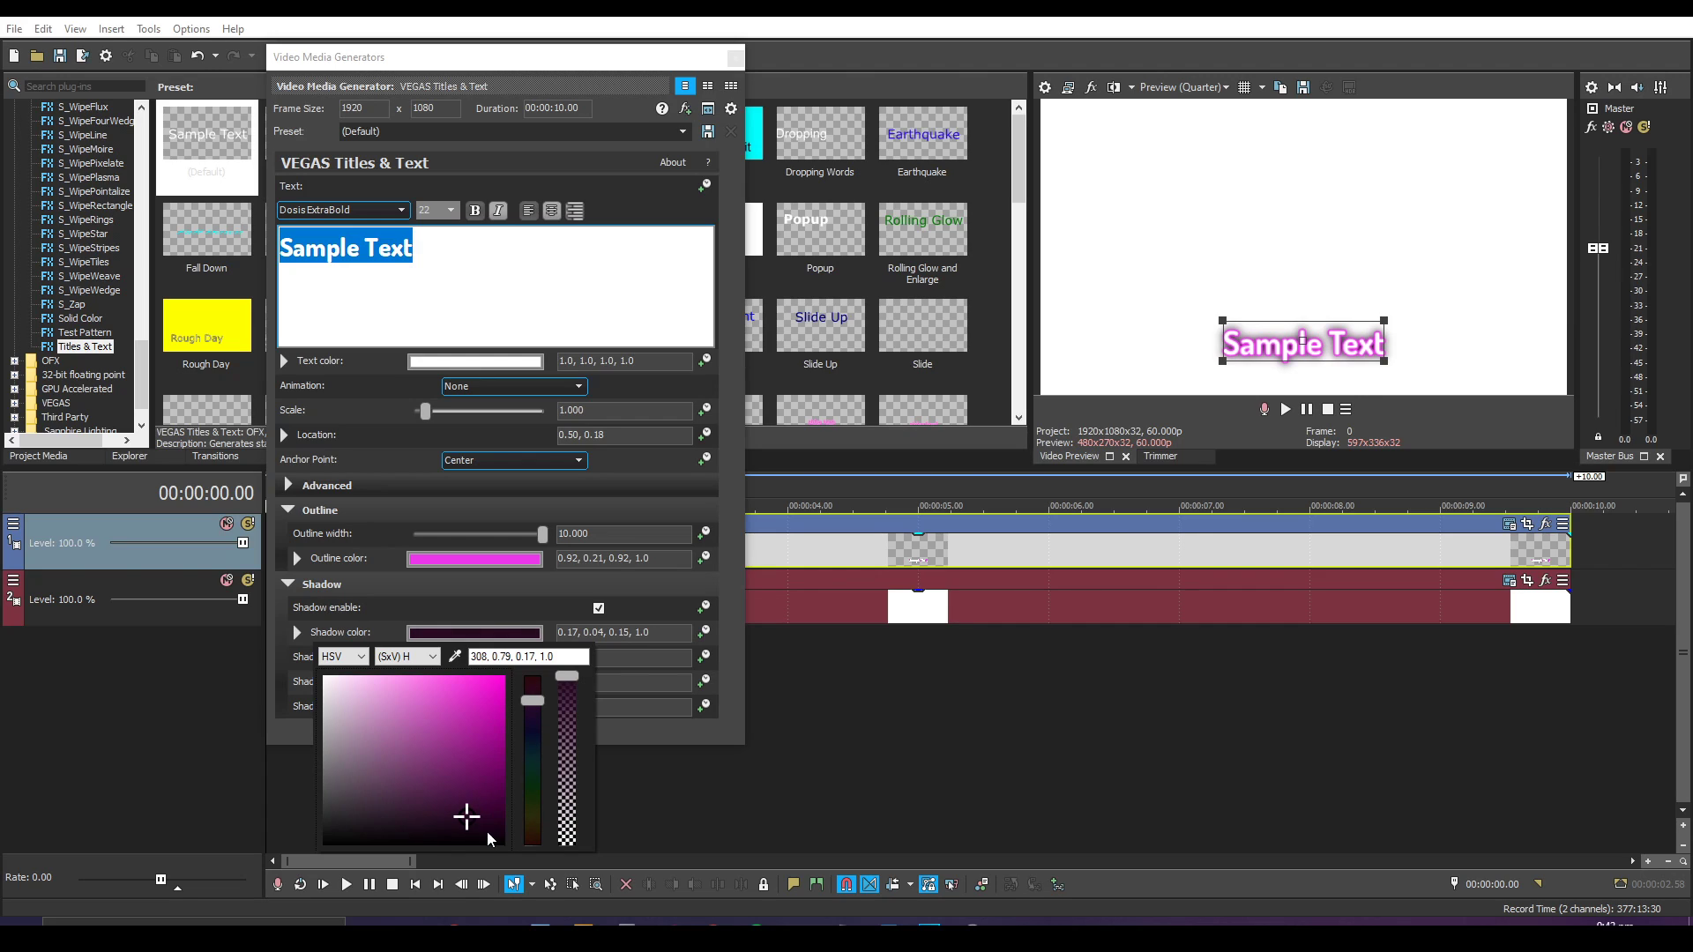
left_click_drag(466, 818, 470, 813)
key("Return")
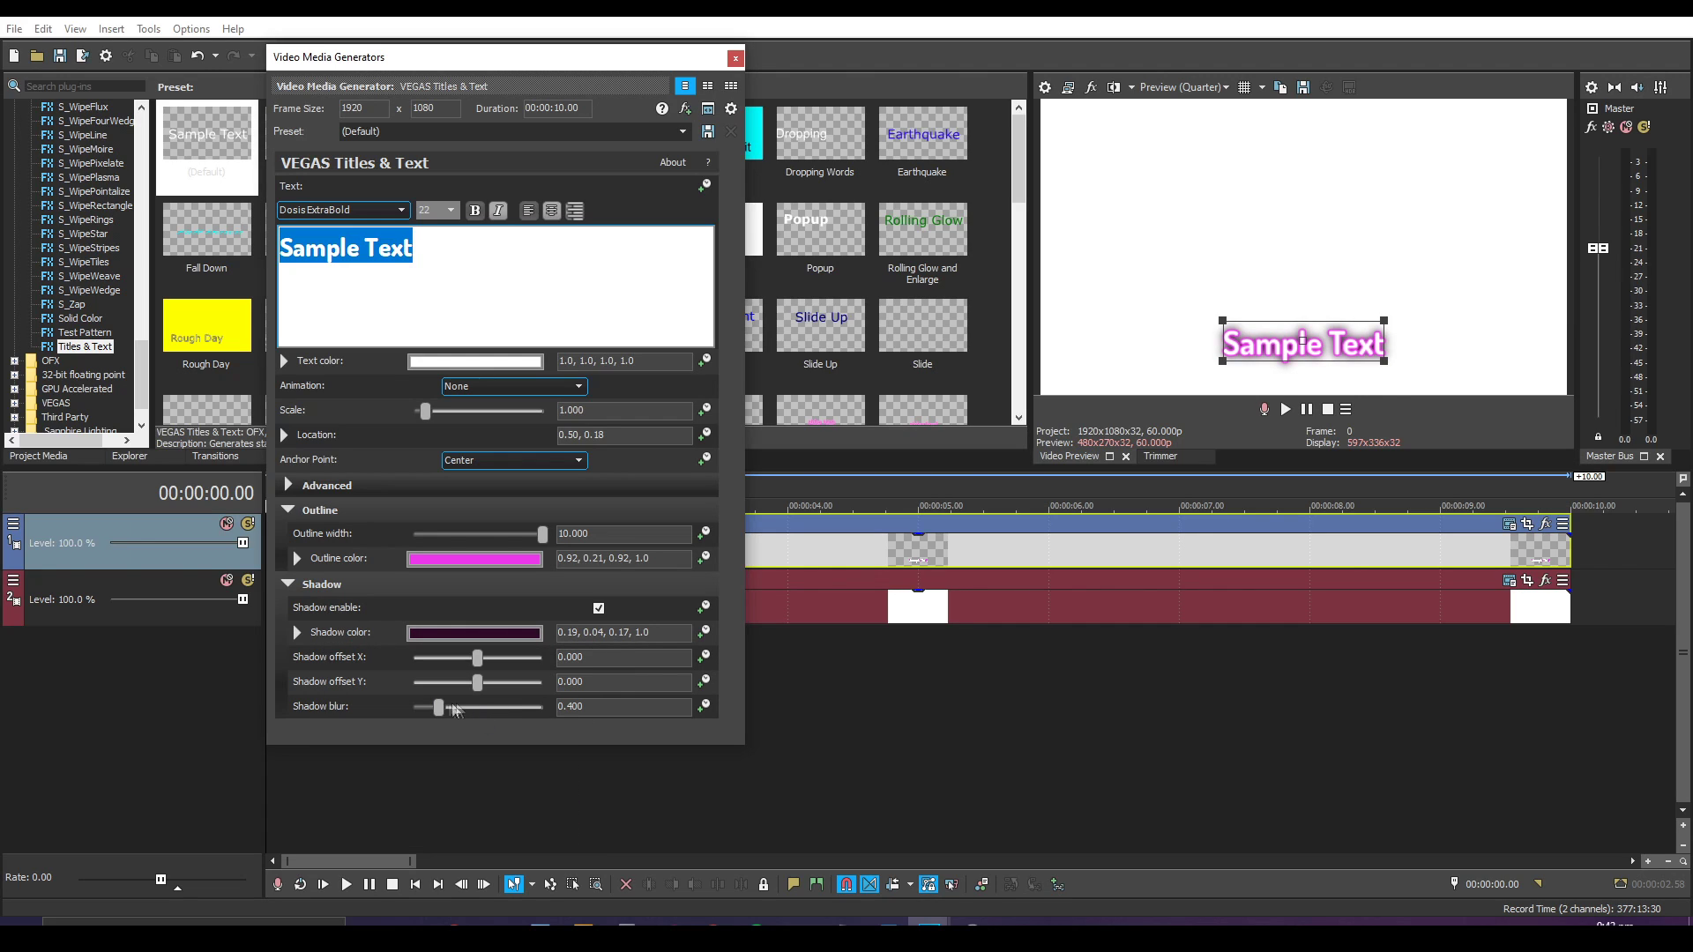
mouse_move(441, 711)
left_mouse_down()
mouse_move(416, 711)
mouse_move(438, 711)
left_mouse_up()
left_click_drag(433, 712, 430, 712)
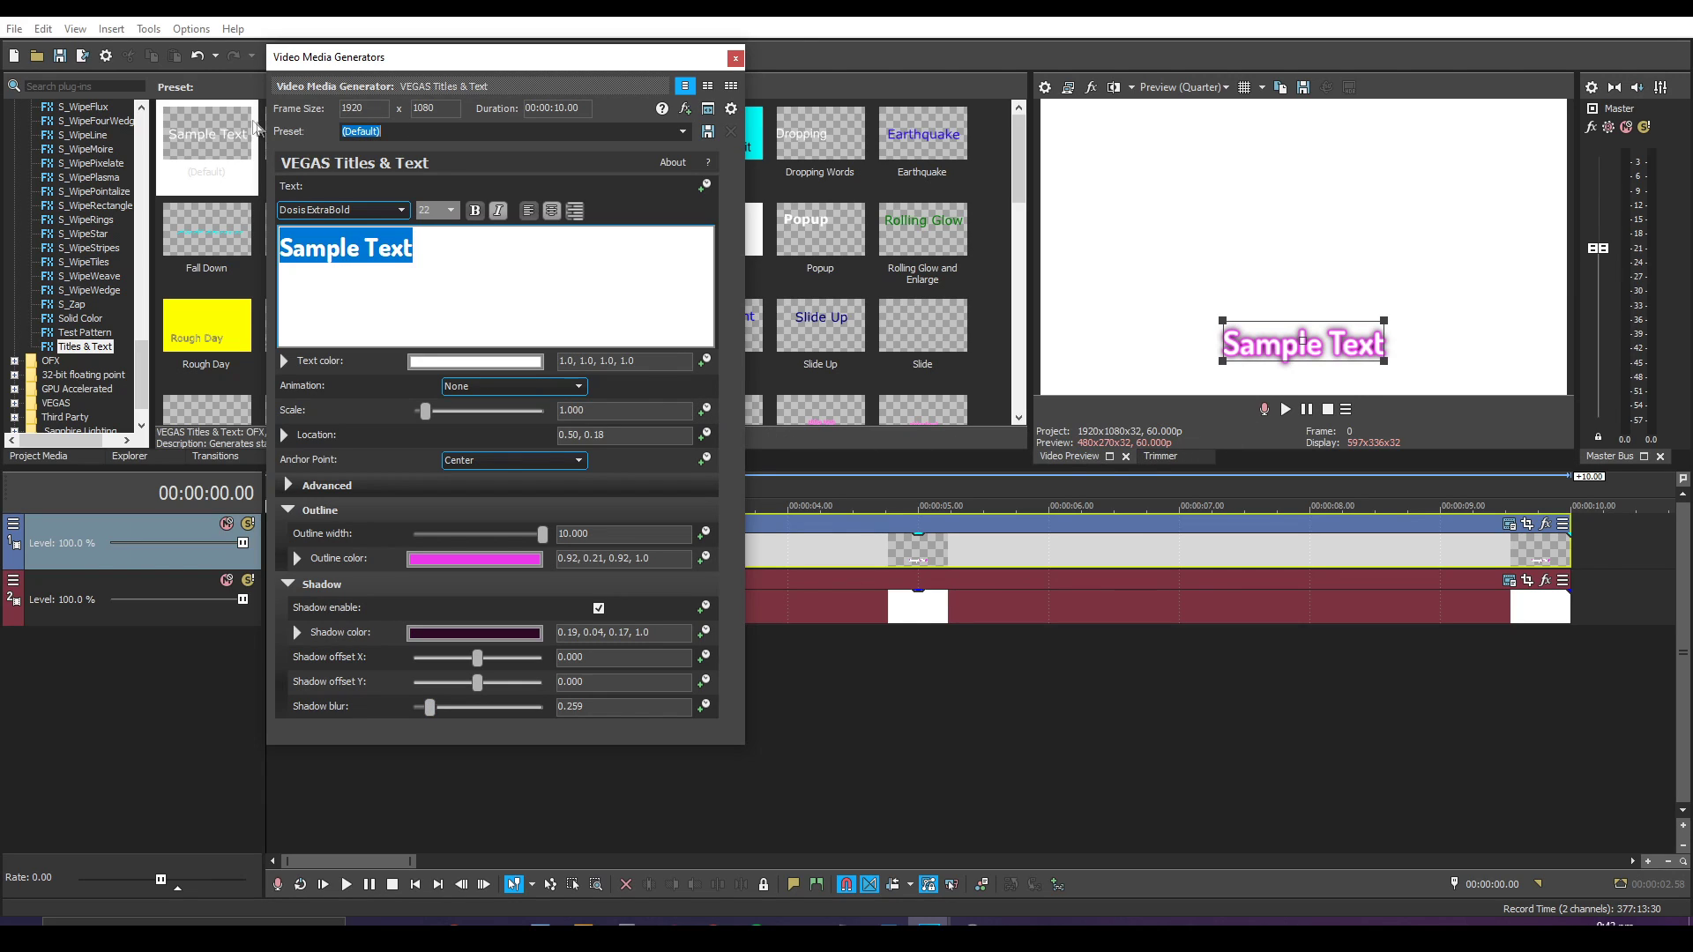
Enter "sad" as the preset name for the title settings and close the media generator window.
type("sad")
left_click(736, 60)
left_click(106, 347)
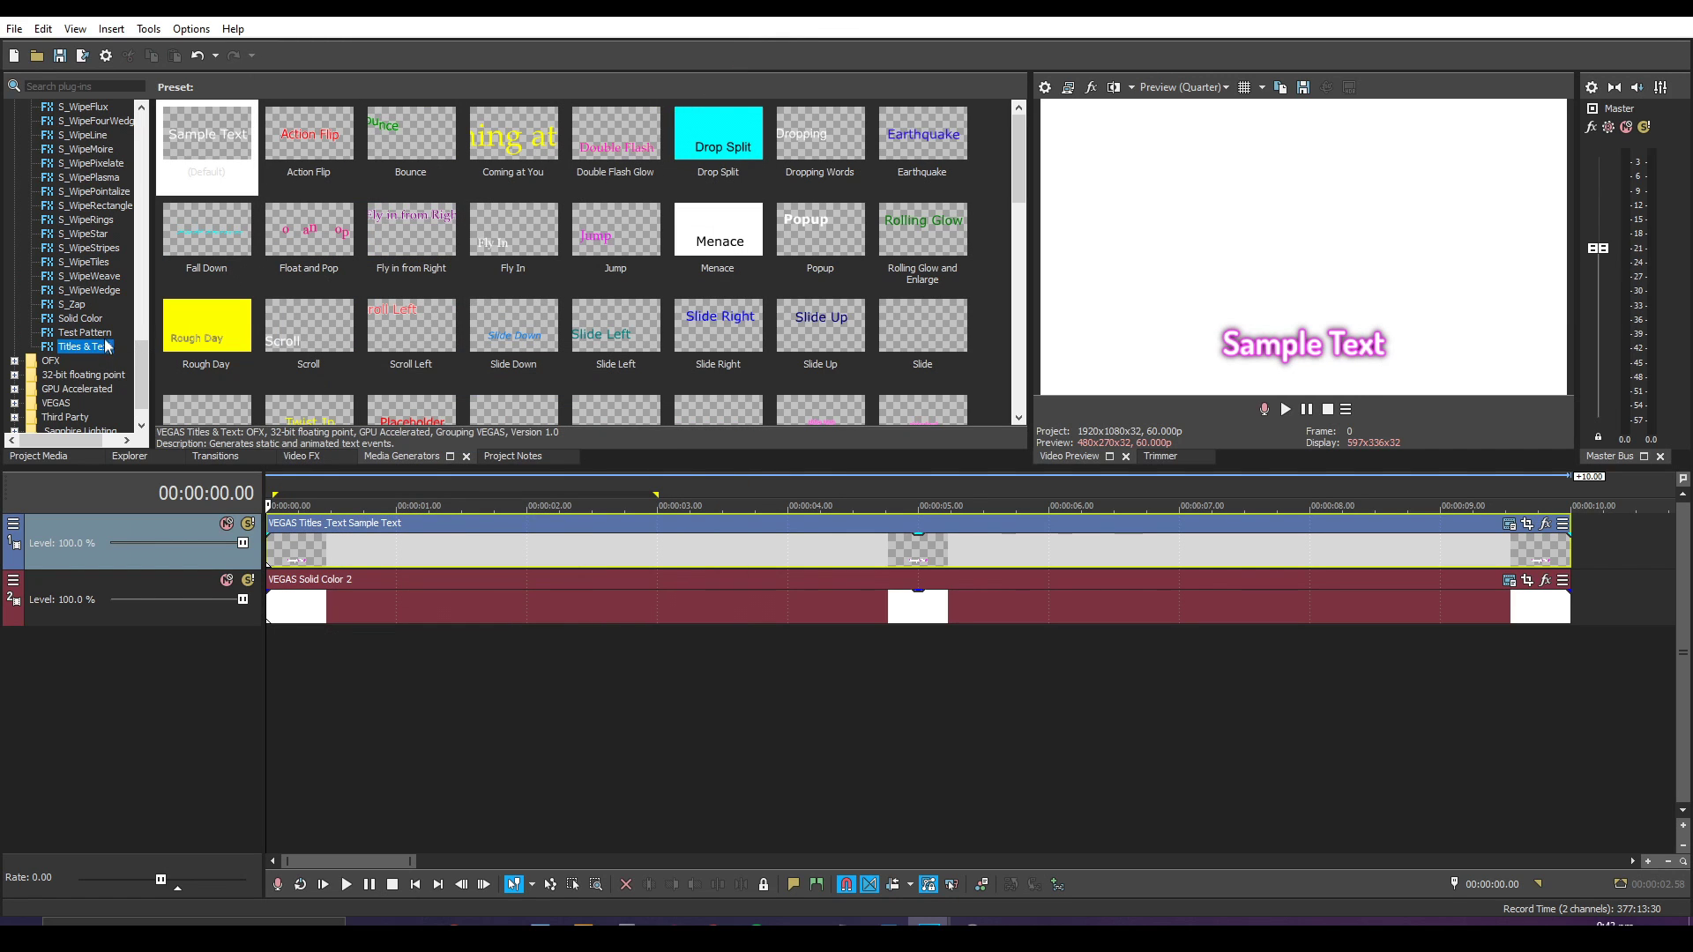
Start the title event at 00:00:00.06, set its text to "hello" and close the media generator window.
double_click(287, 558)
type("hello")
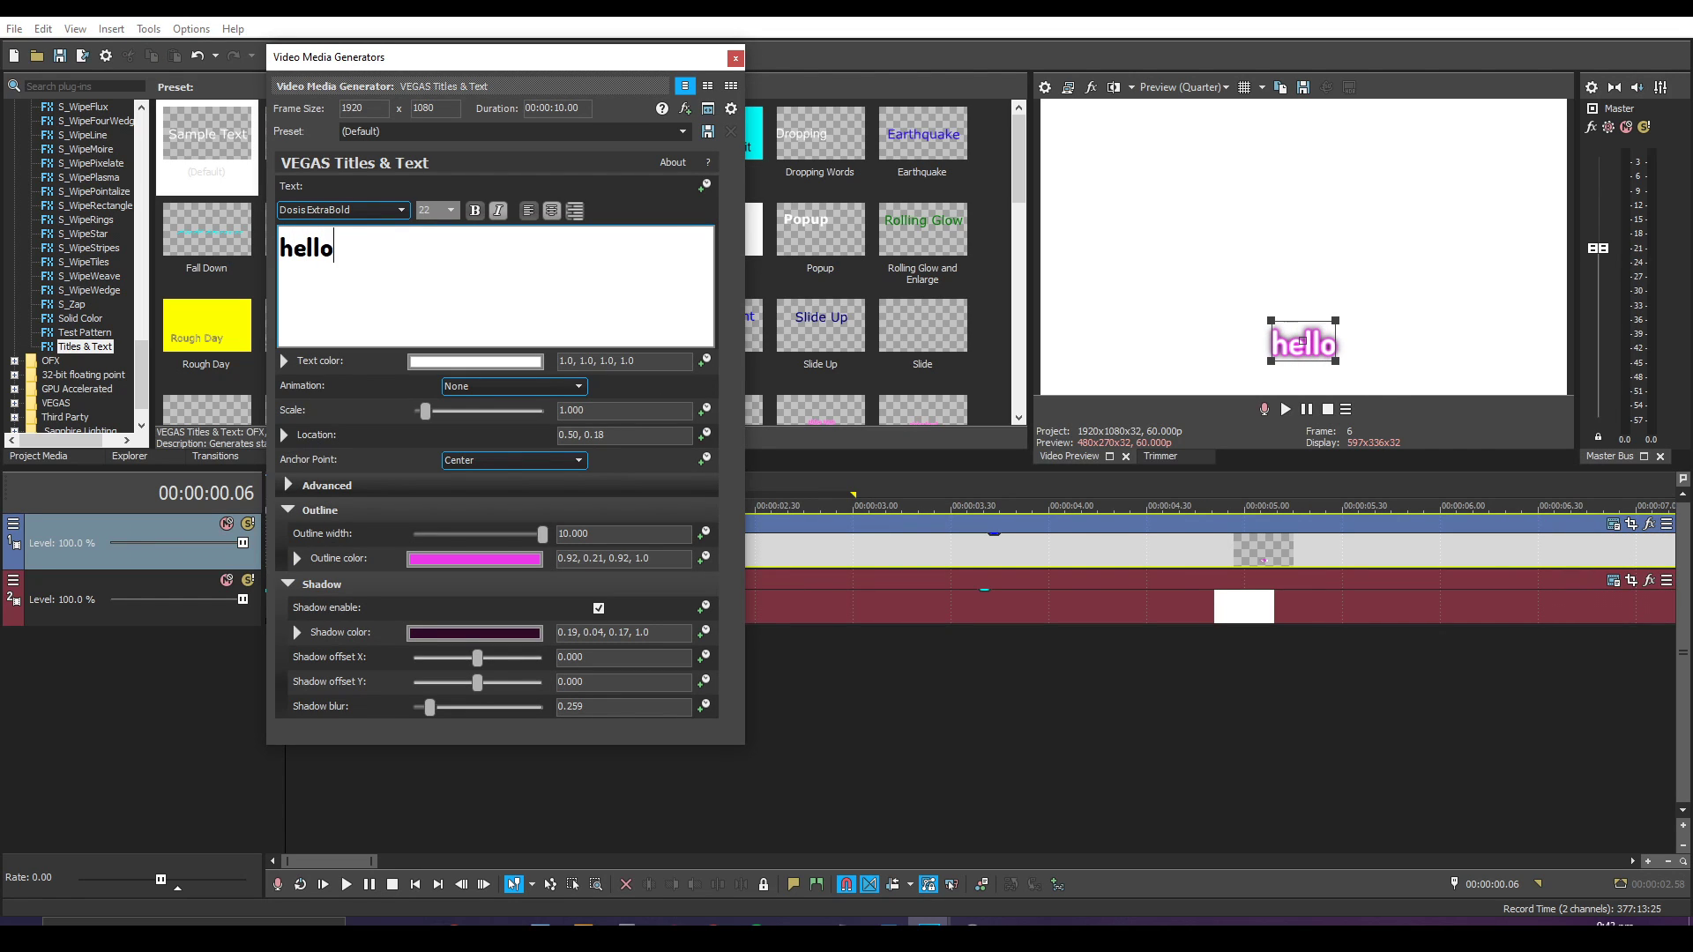
left_click(736, 59)
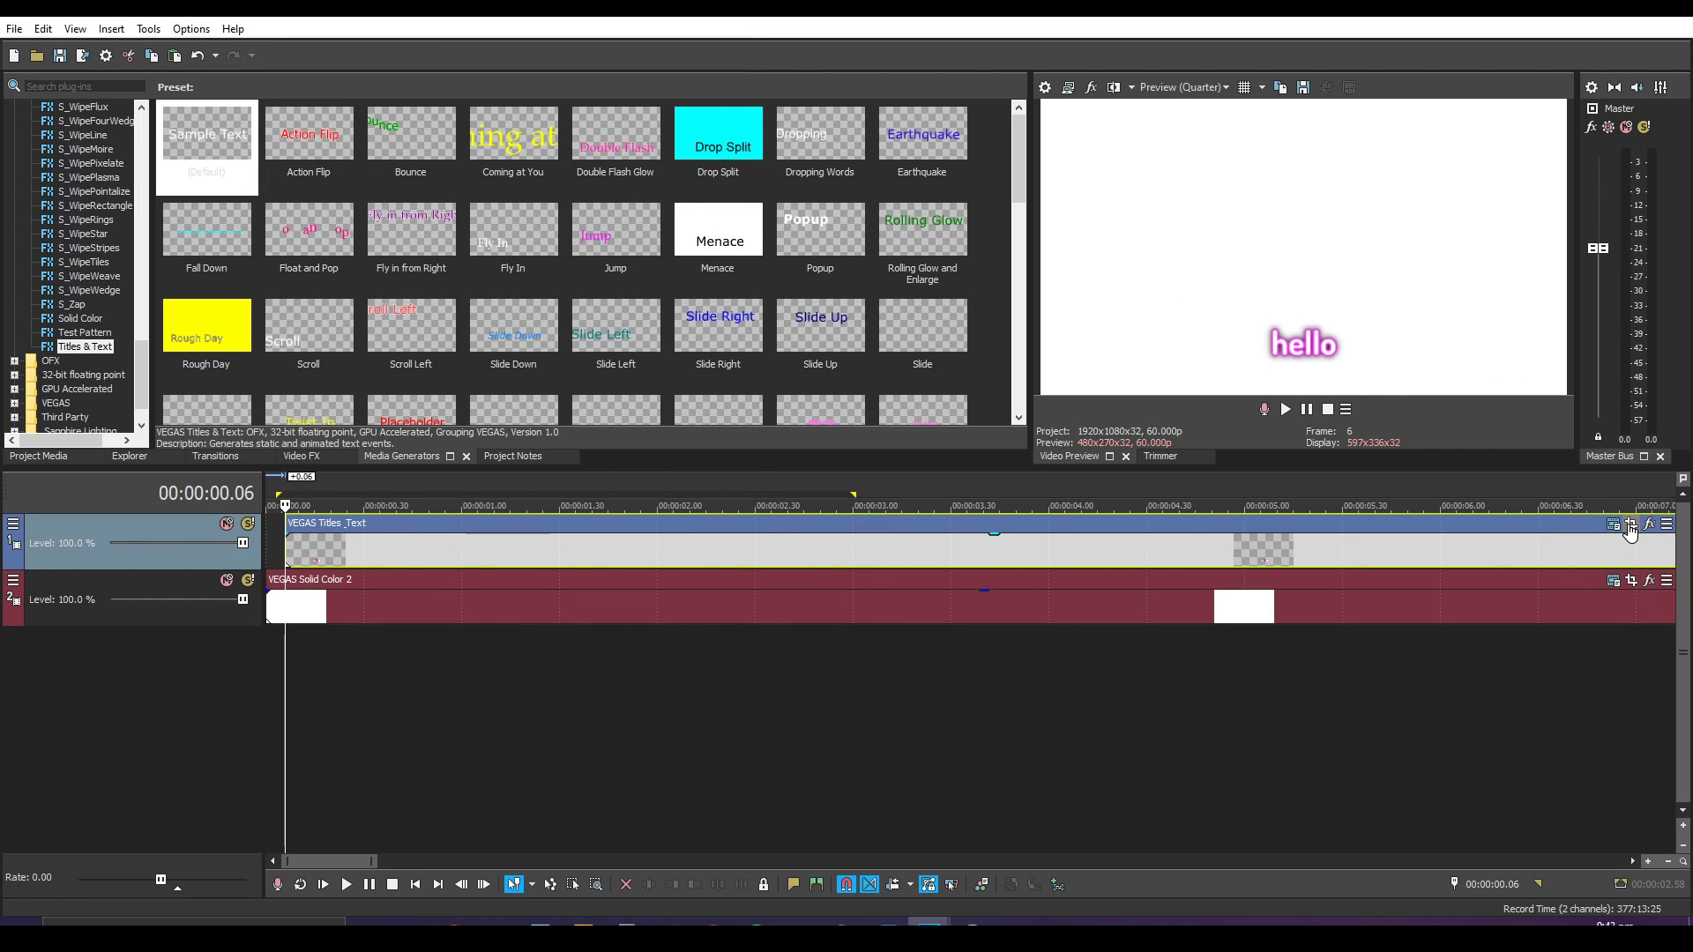
Open the Event Pan/Crop settings of the "hello" title event and move the window clear of the video preview.
left_click(1630, 527)
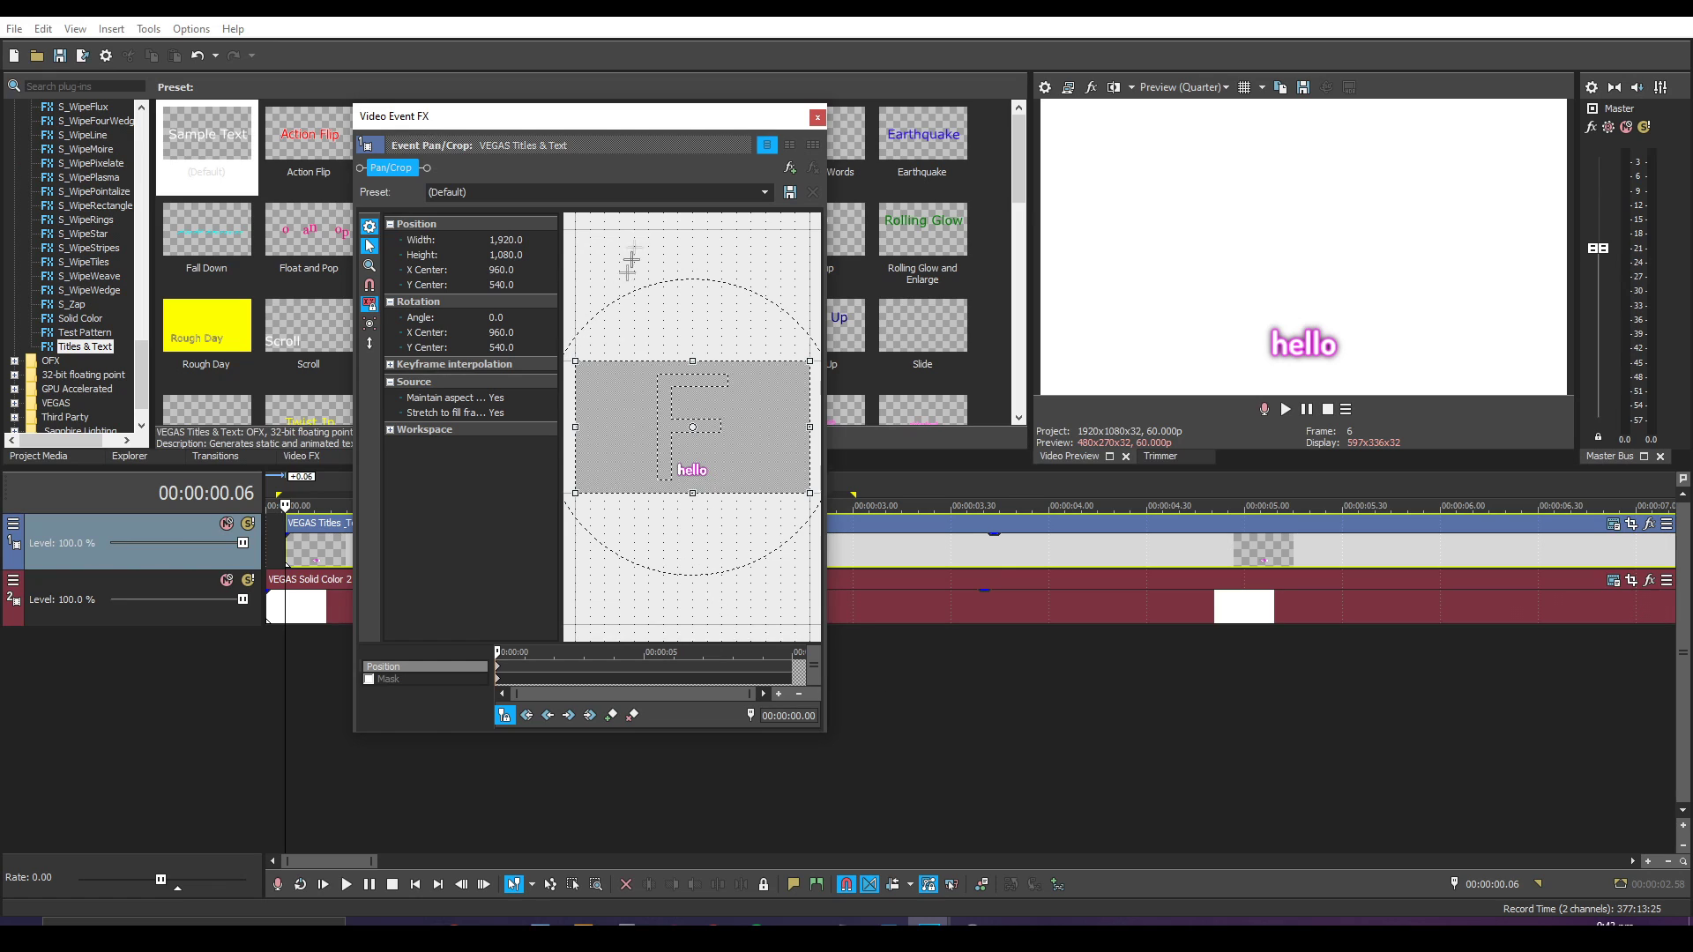
left_click_drag(492, 129, 304, 110)
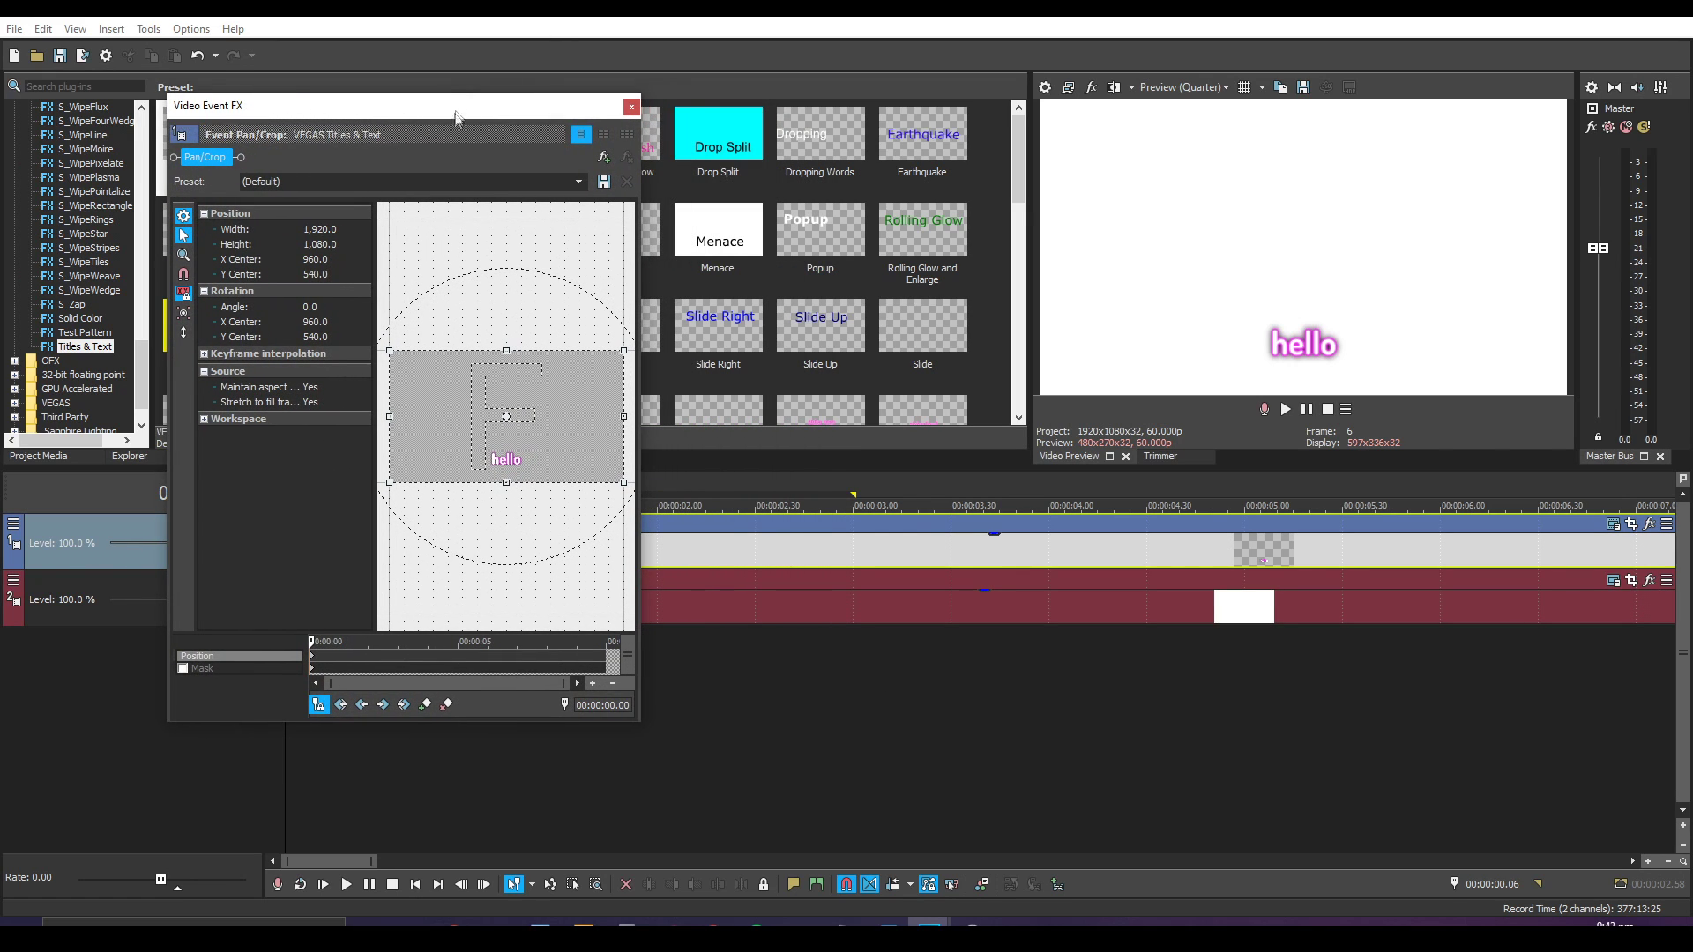
left_click_drag(466, 113, 769, 124)
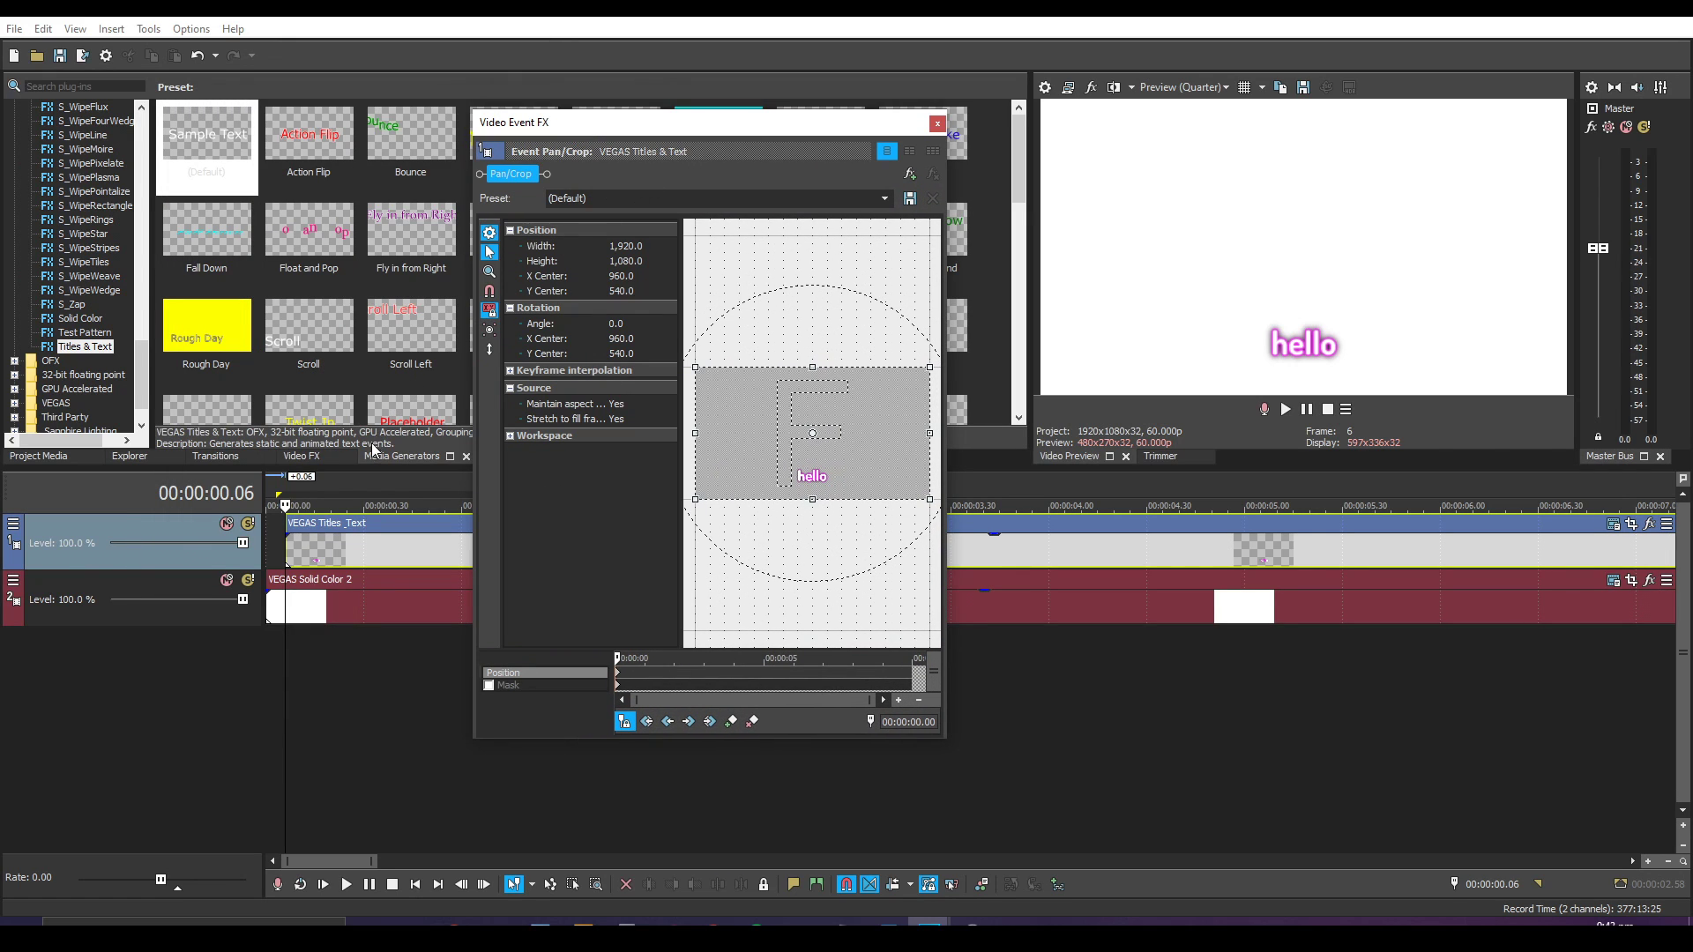
scroll(322, 600, "up", 2)
left_click_drag(633, 133, 608, 106)
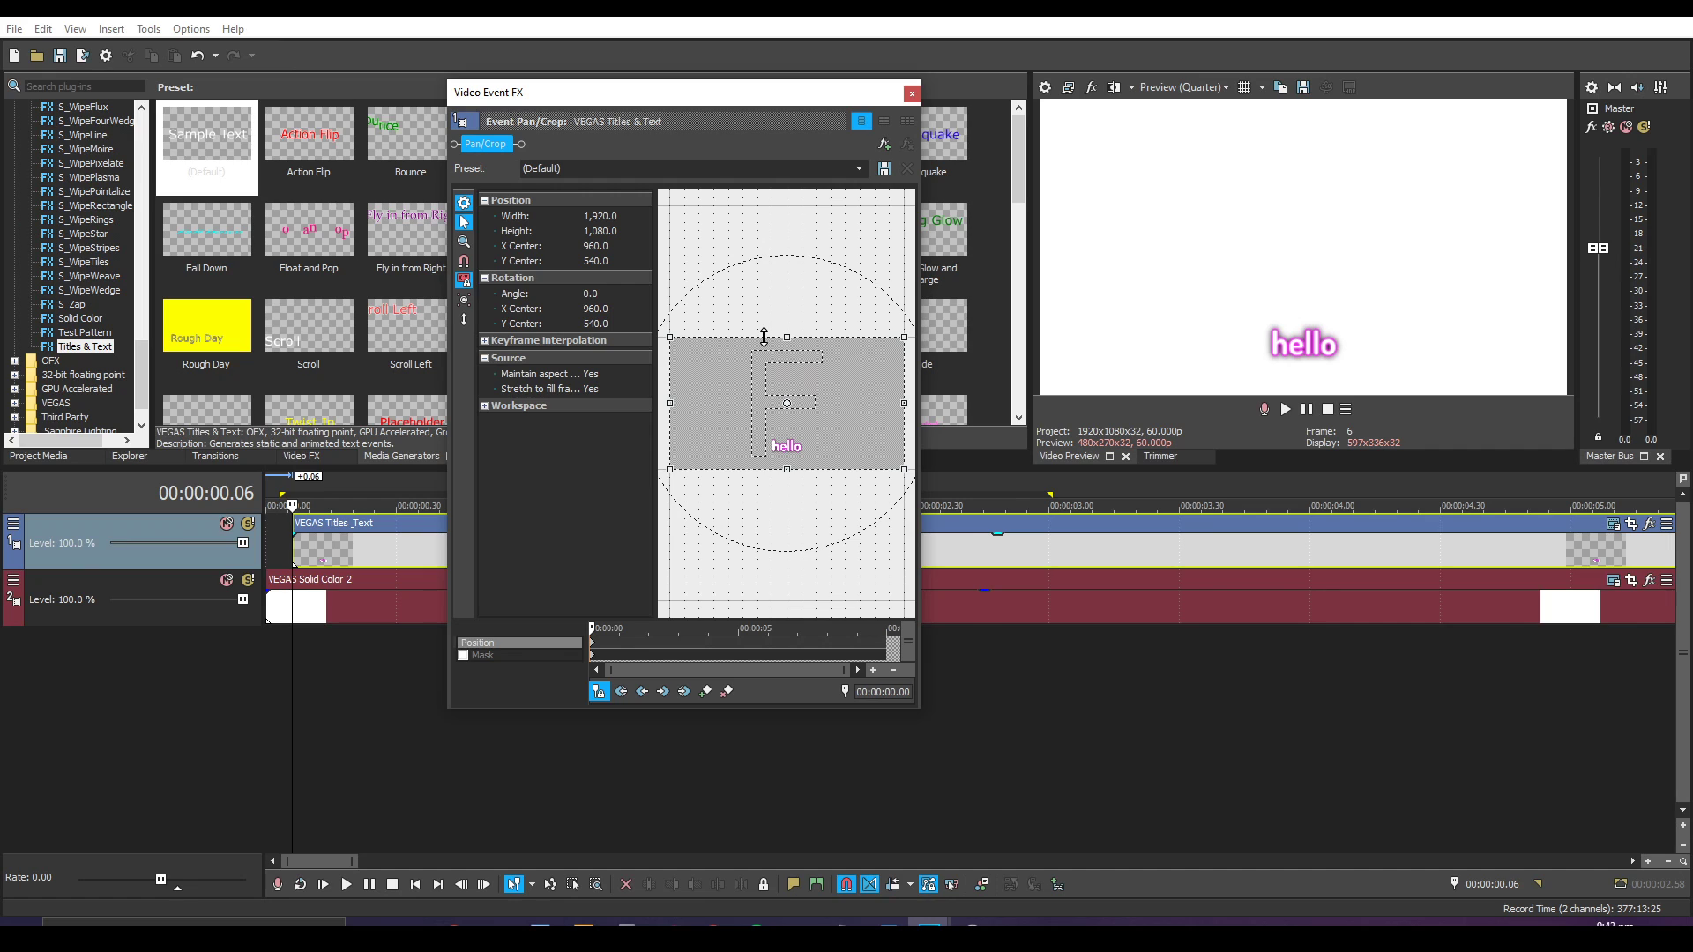
left_click_drag(606, 93, 525, 86)
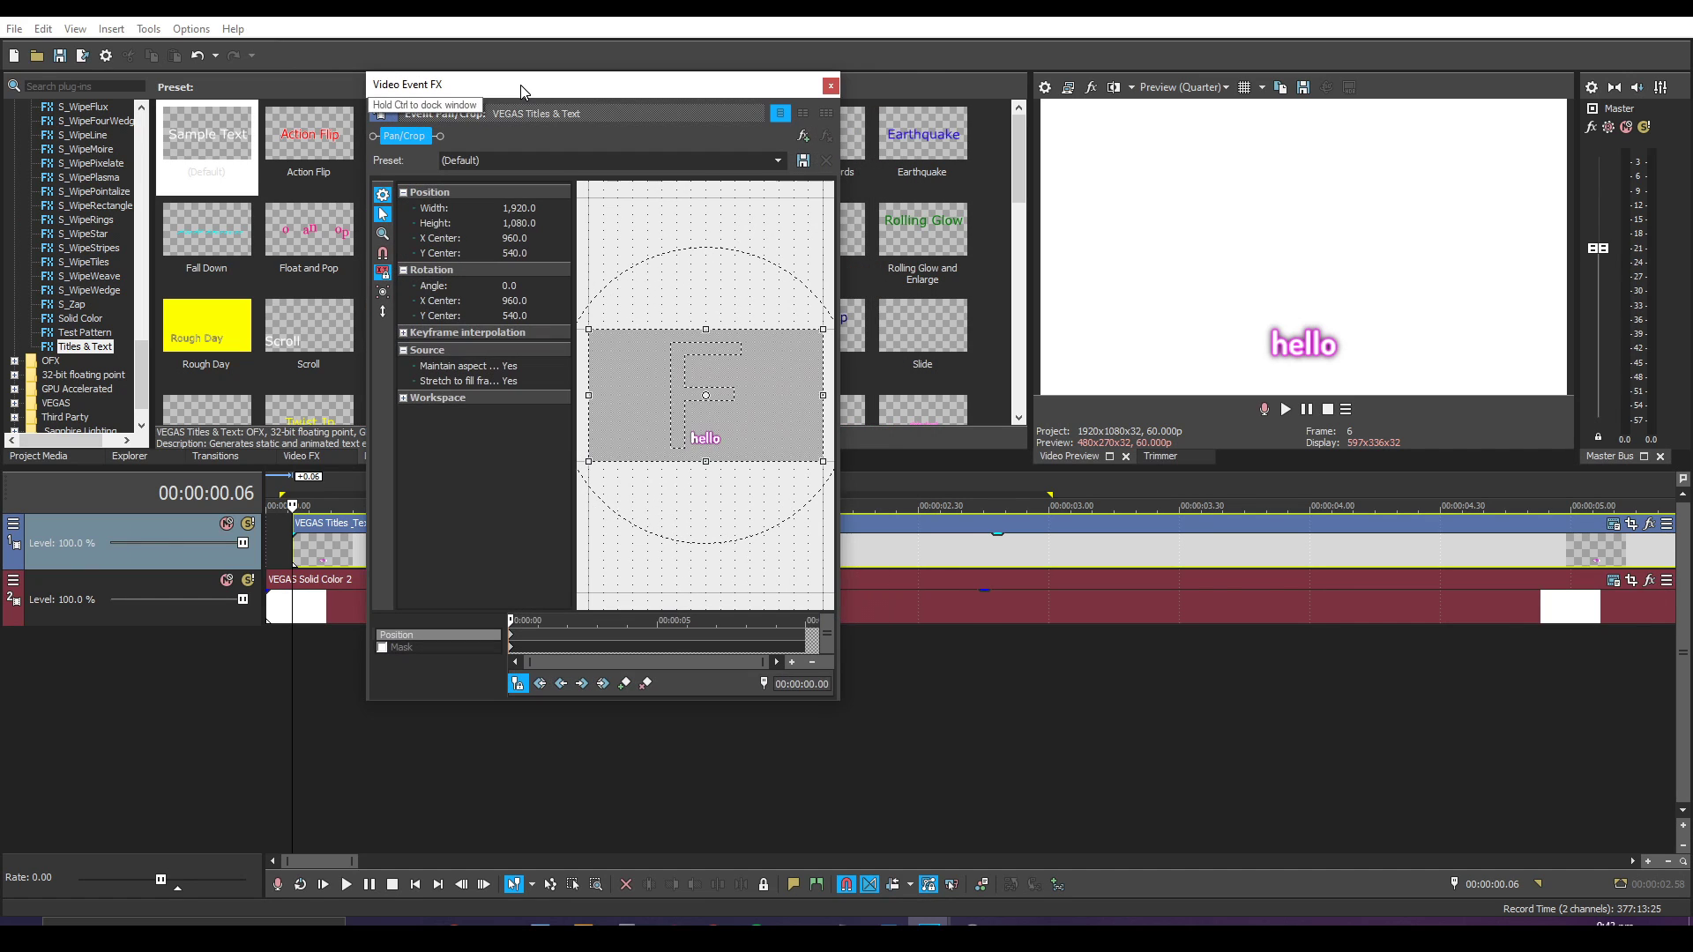
left_click(384, 295)
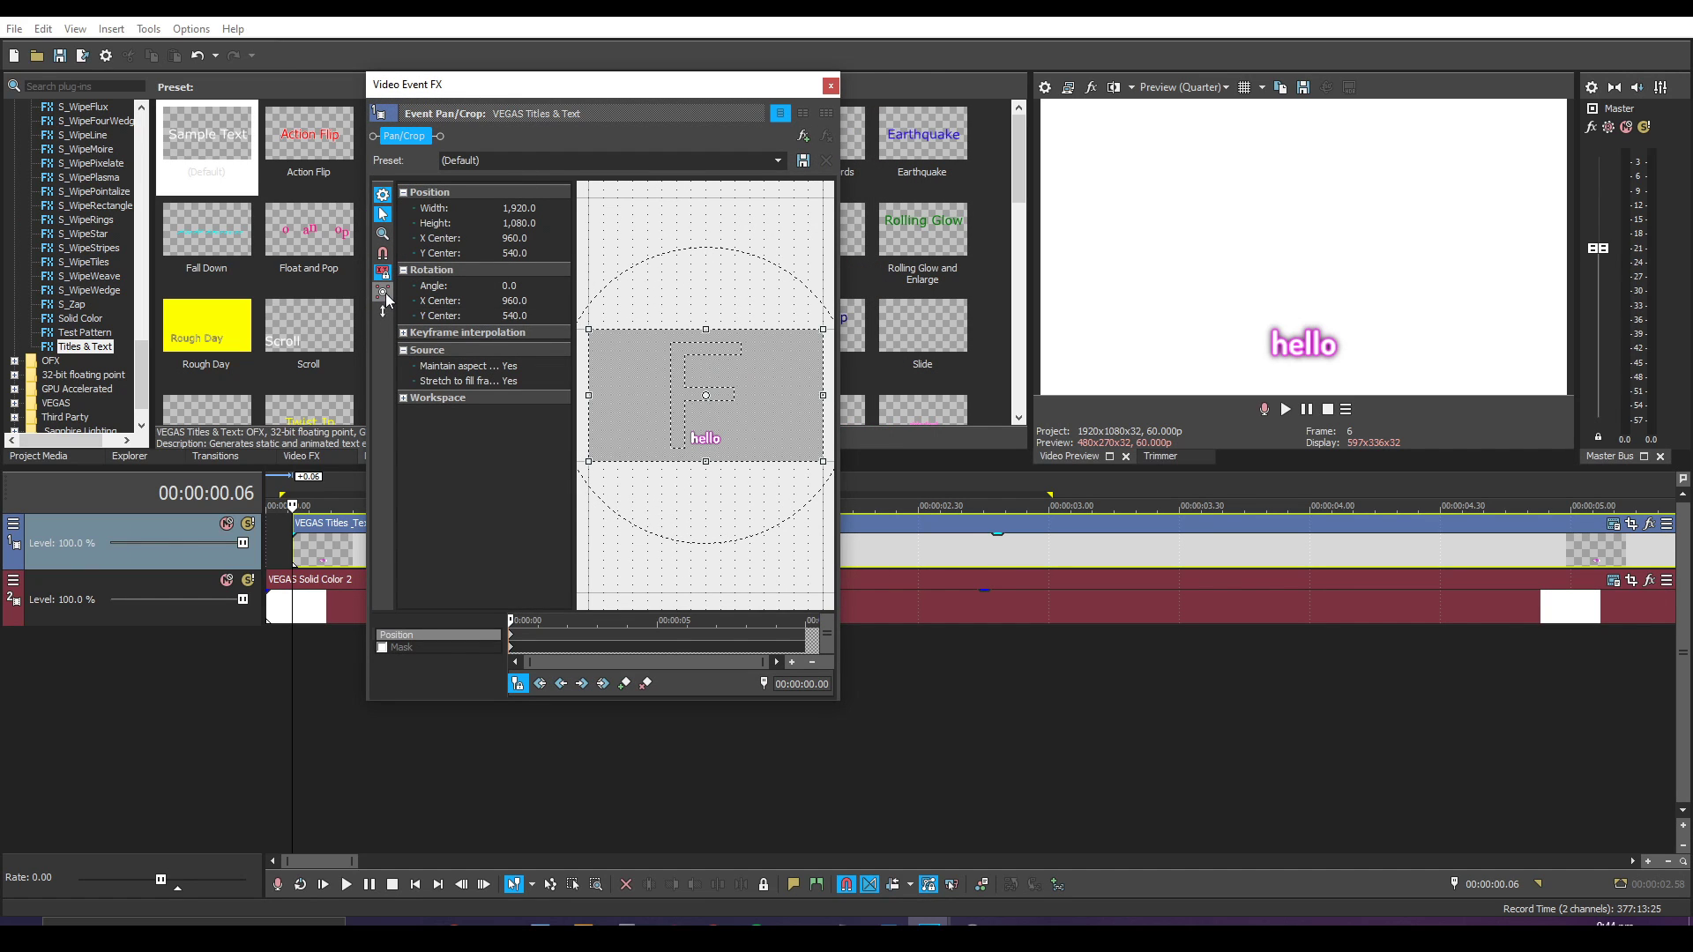
left_click(384, 294)
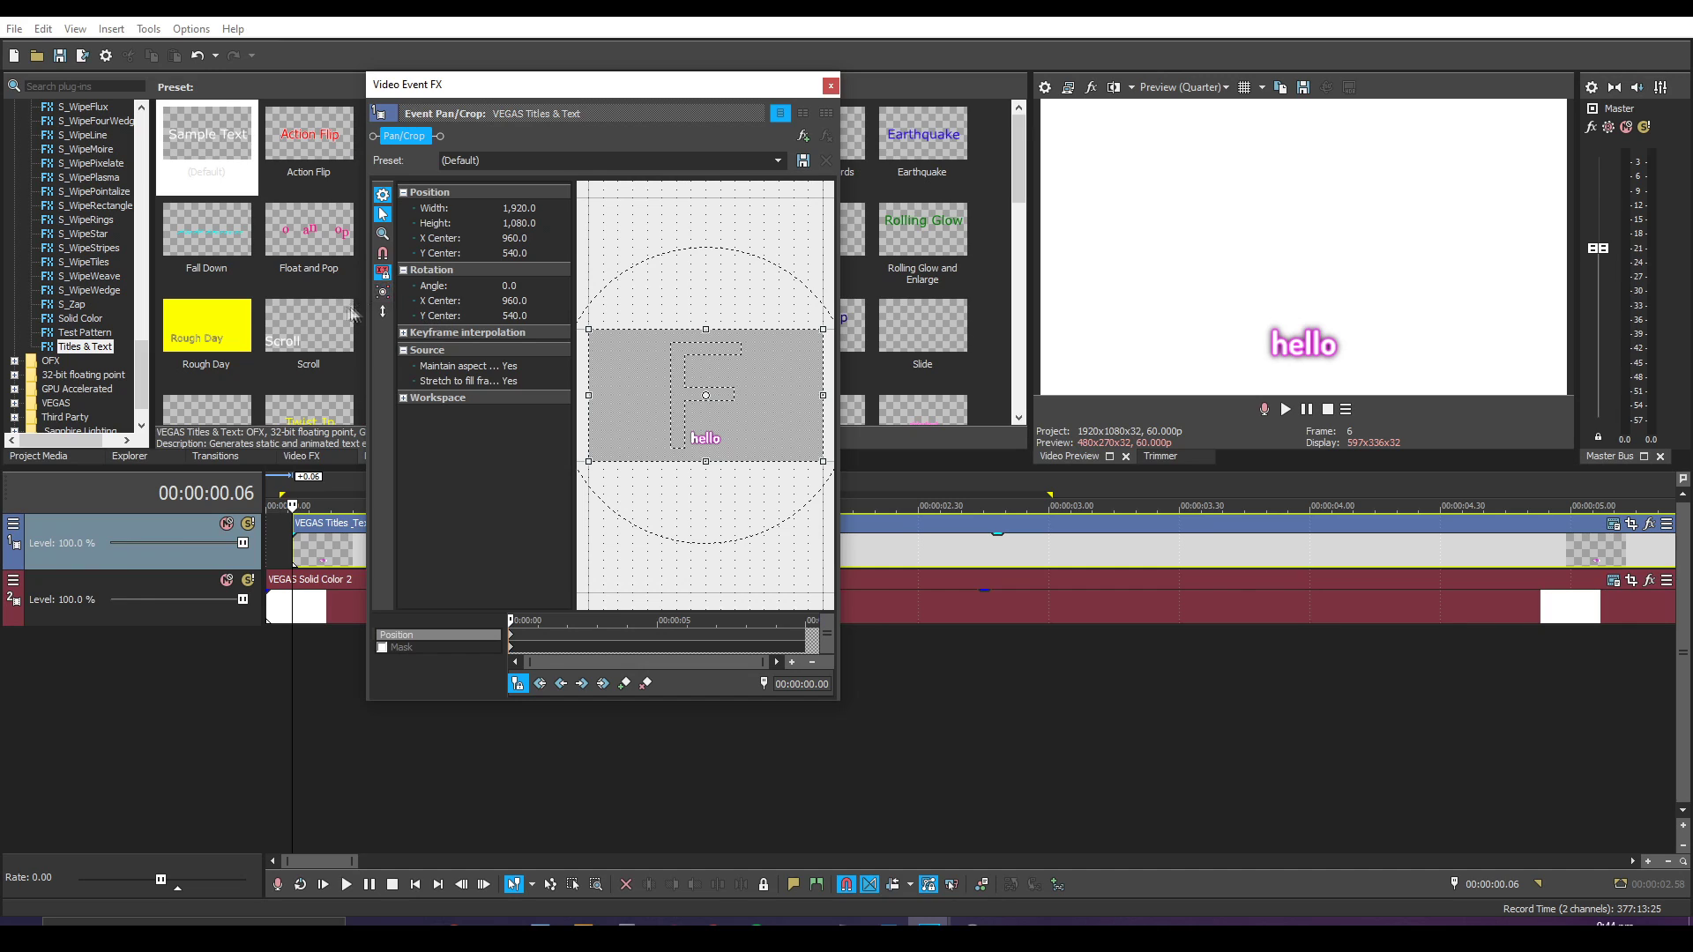
left_click(388, 275)
left_click_drag(705, 330, 705, 323)
key("ctrl+z")
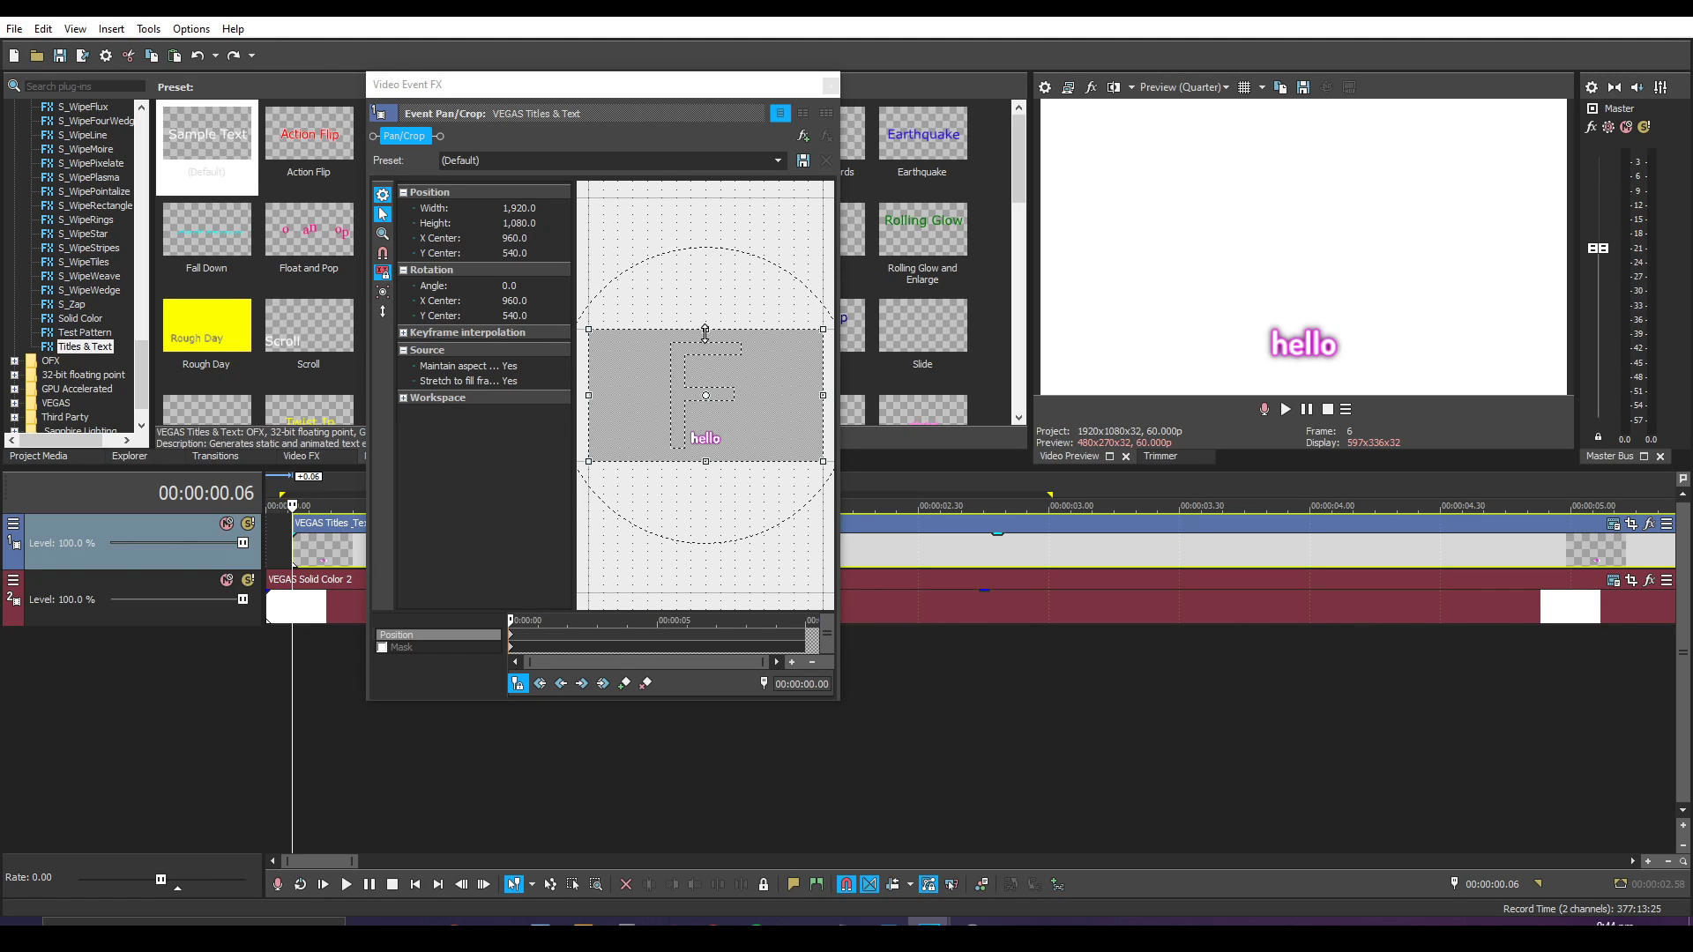
Enlarge the title's pan/crop frame to about 2,112.7 by 1,188.4, with its Y center at about 521.9.
left_click(708, 328)
mouse_move(708, 328)
left_mouse_down()
mouse_move(714, 189)
mouse_move(726, 318)
left_mouse_up()
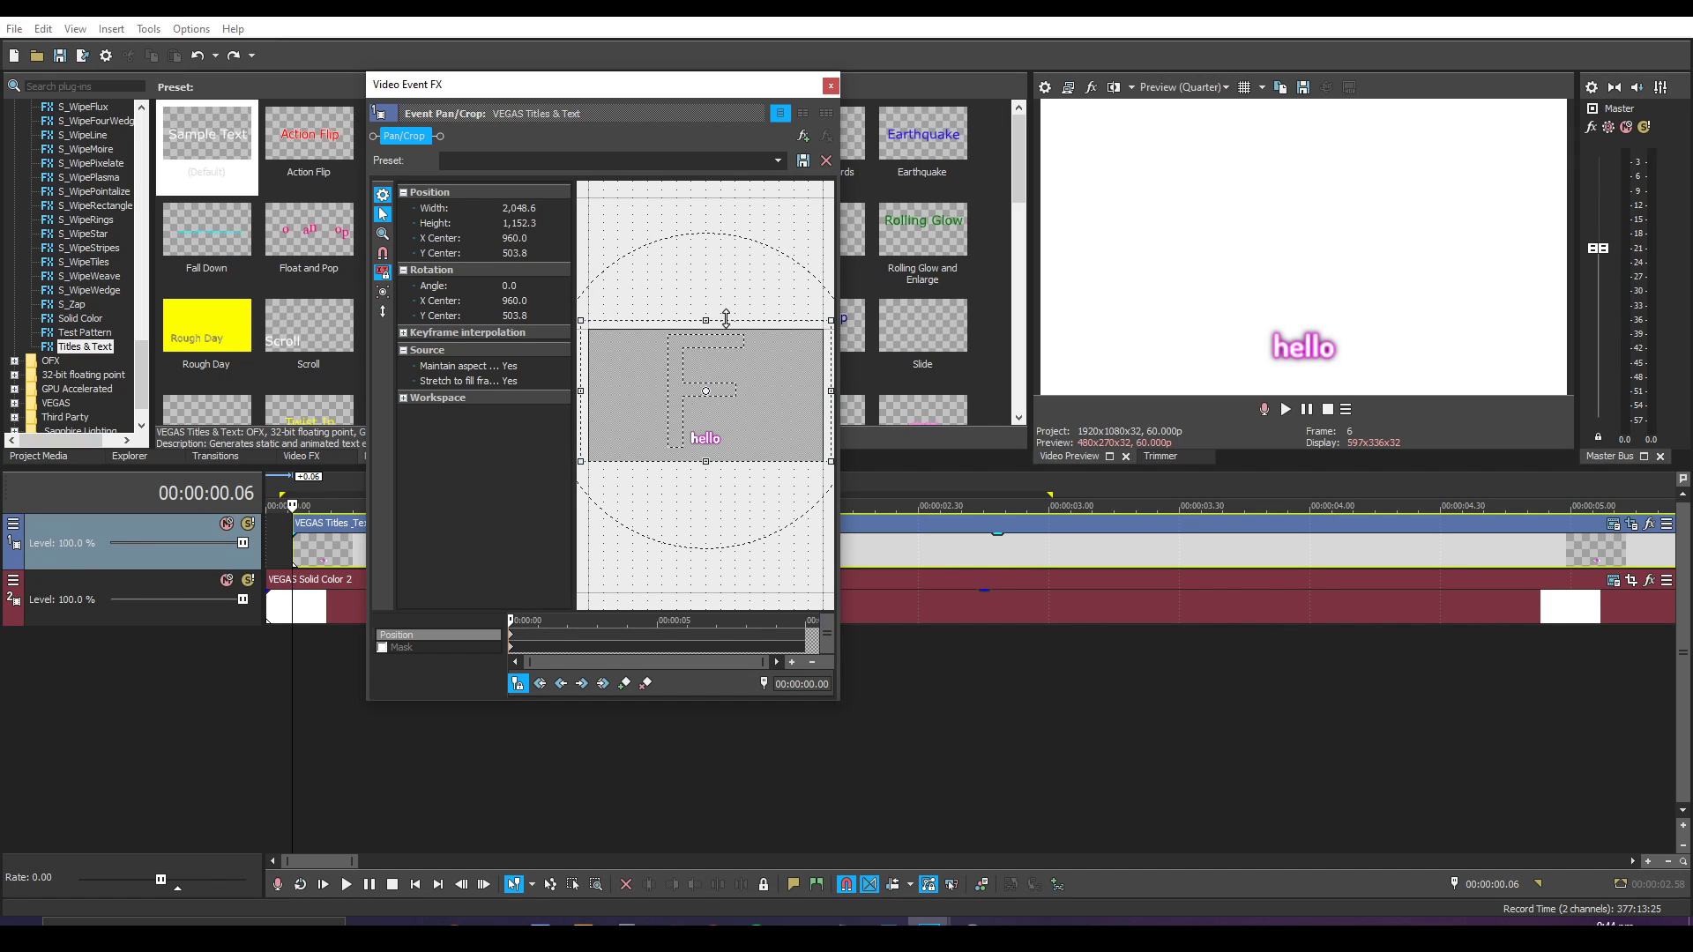
scroll(723, 321, "up", 3)
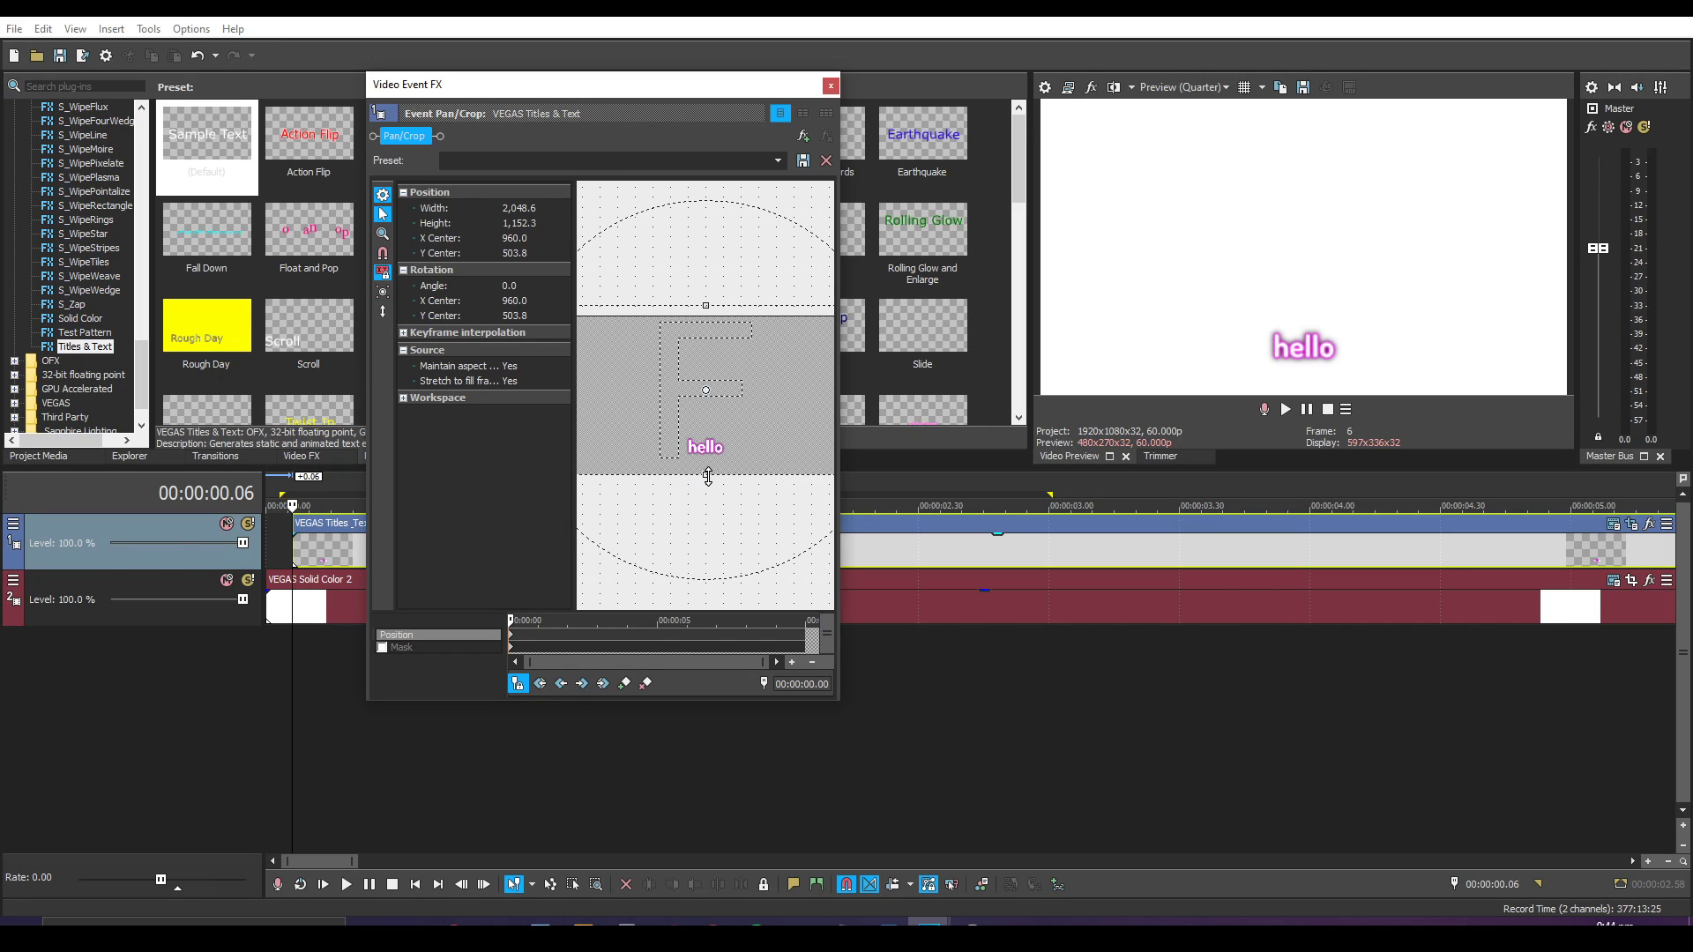
left_click_drag(707, 477, 710, 482)
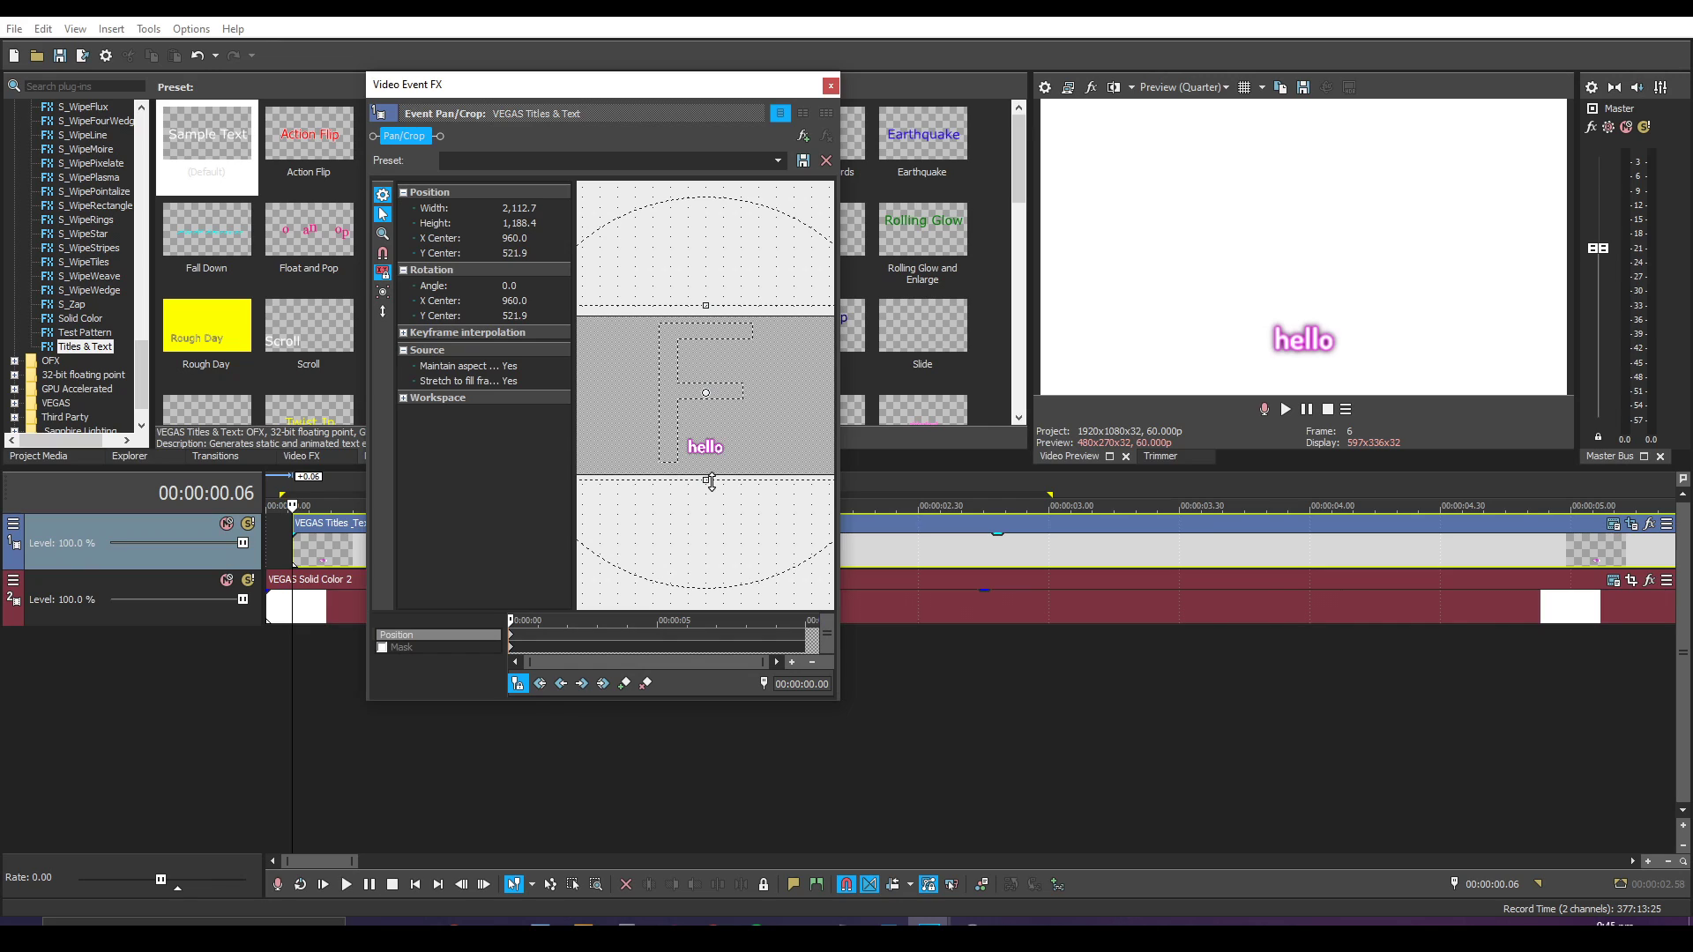
Add a pan/crop keyframe at 00:00:00.08 of the title event, restoring the frame to 1,920 by 1,080.
scroll(566, 651, "up", 2)
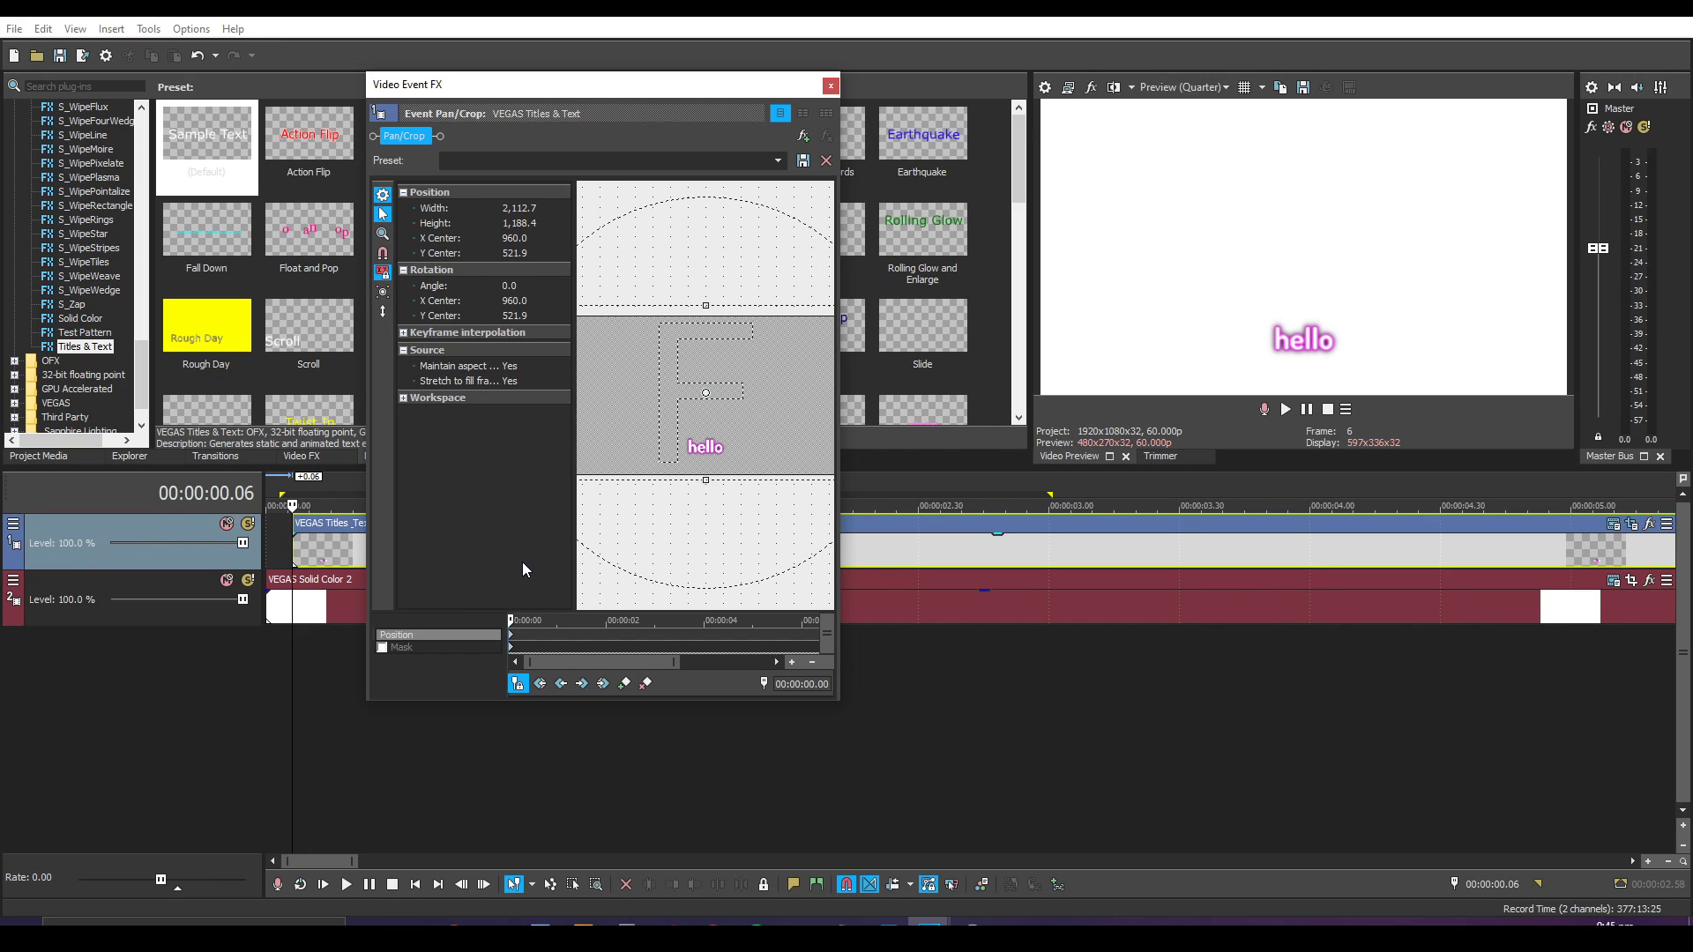
key("space")
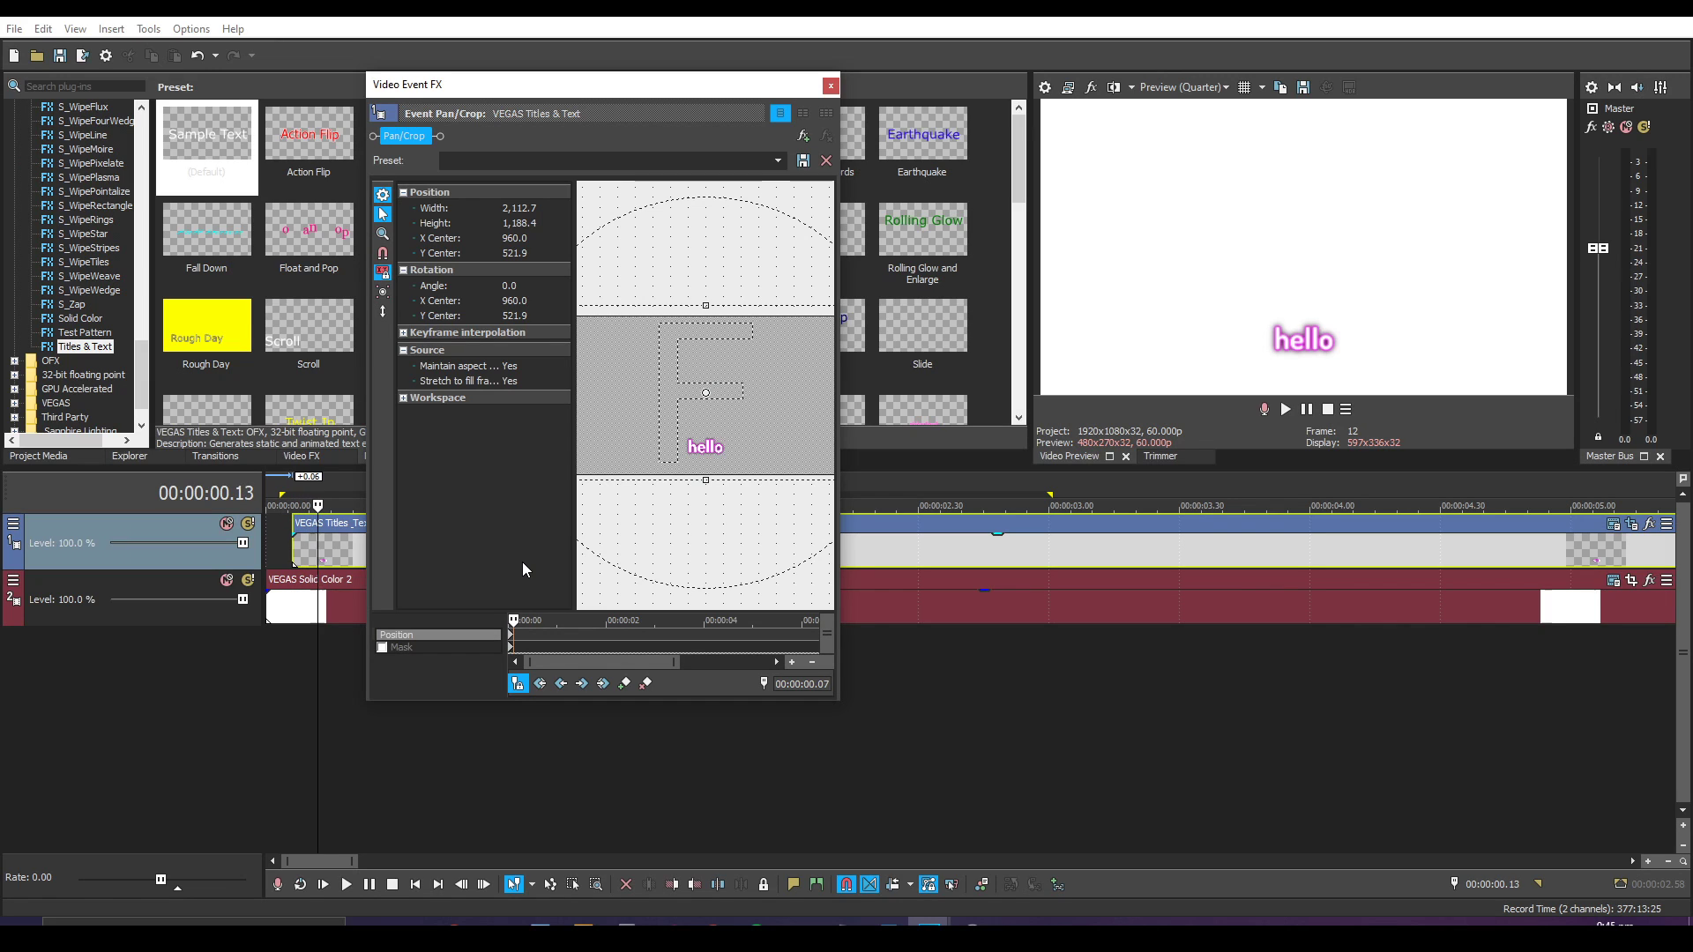
right_click(724, 428)
left_click(727, 431)
scroll(513, 664, "up", 3)
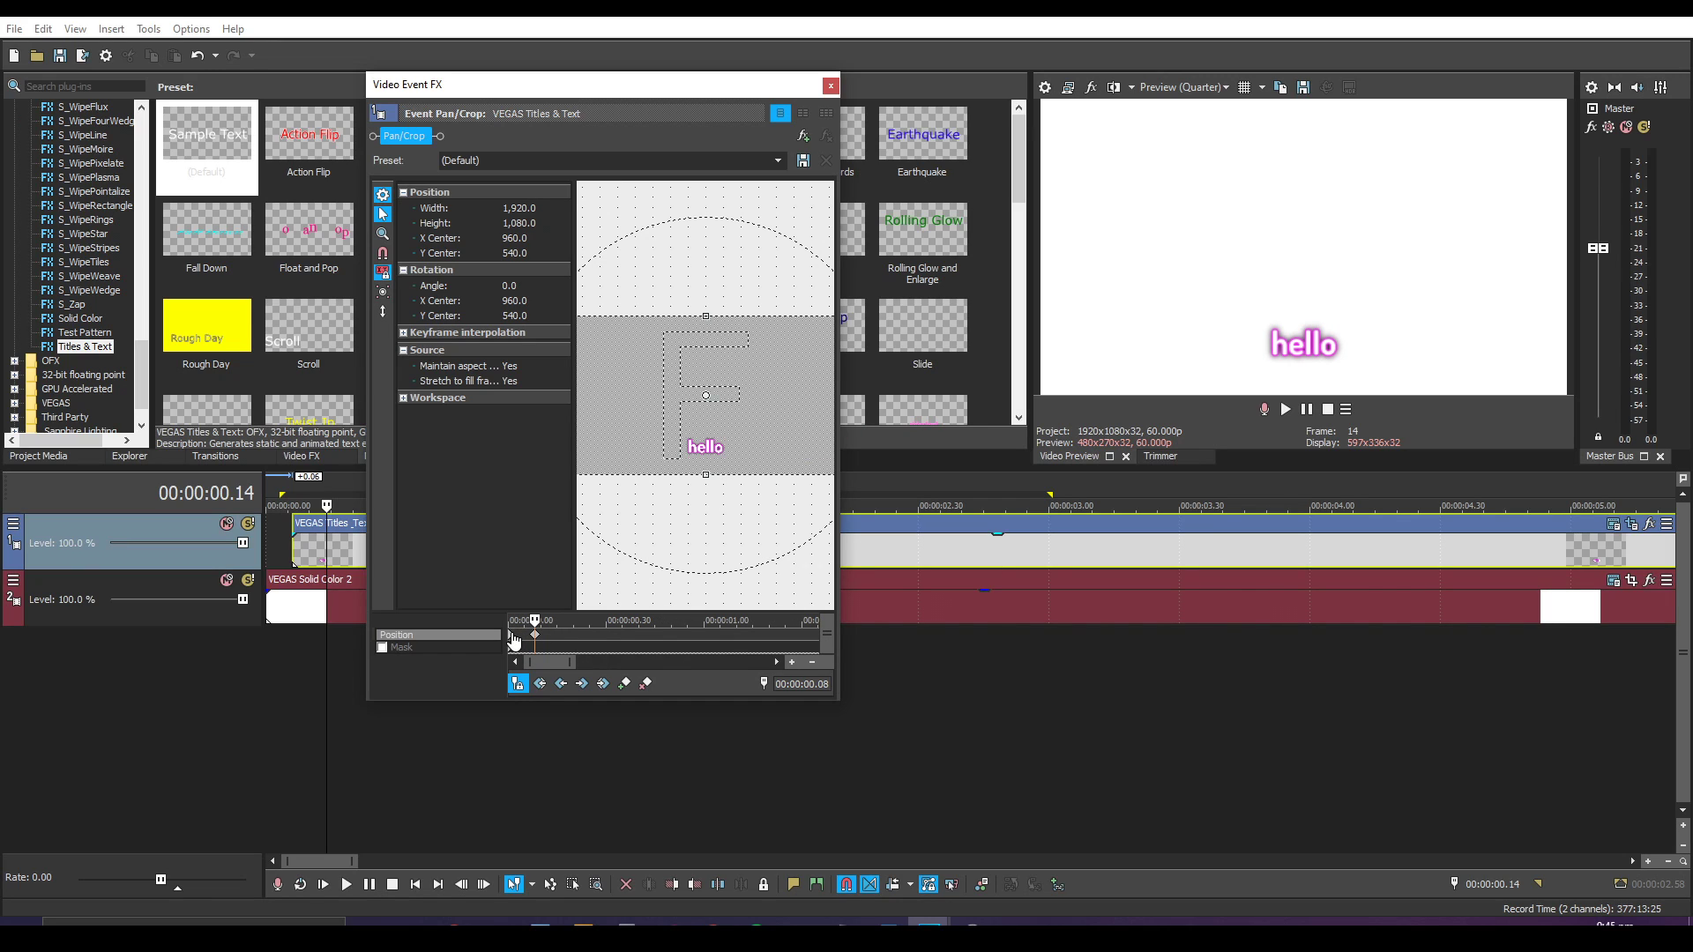
Set the first pan/crop keyframe's interpolation to Fast and the second's to Smooth, and close the Video Event FX window.
right_click(514, 638)
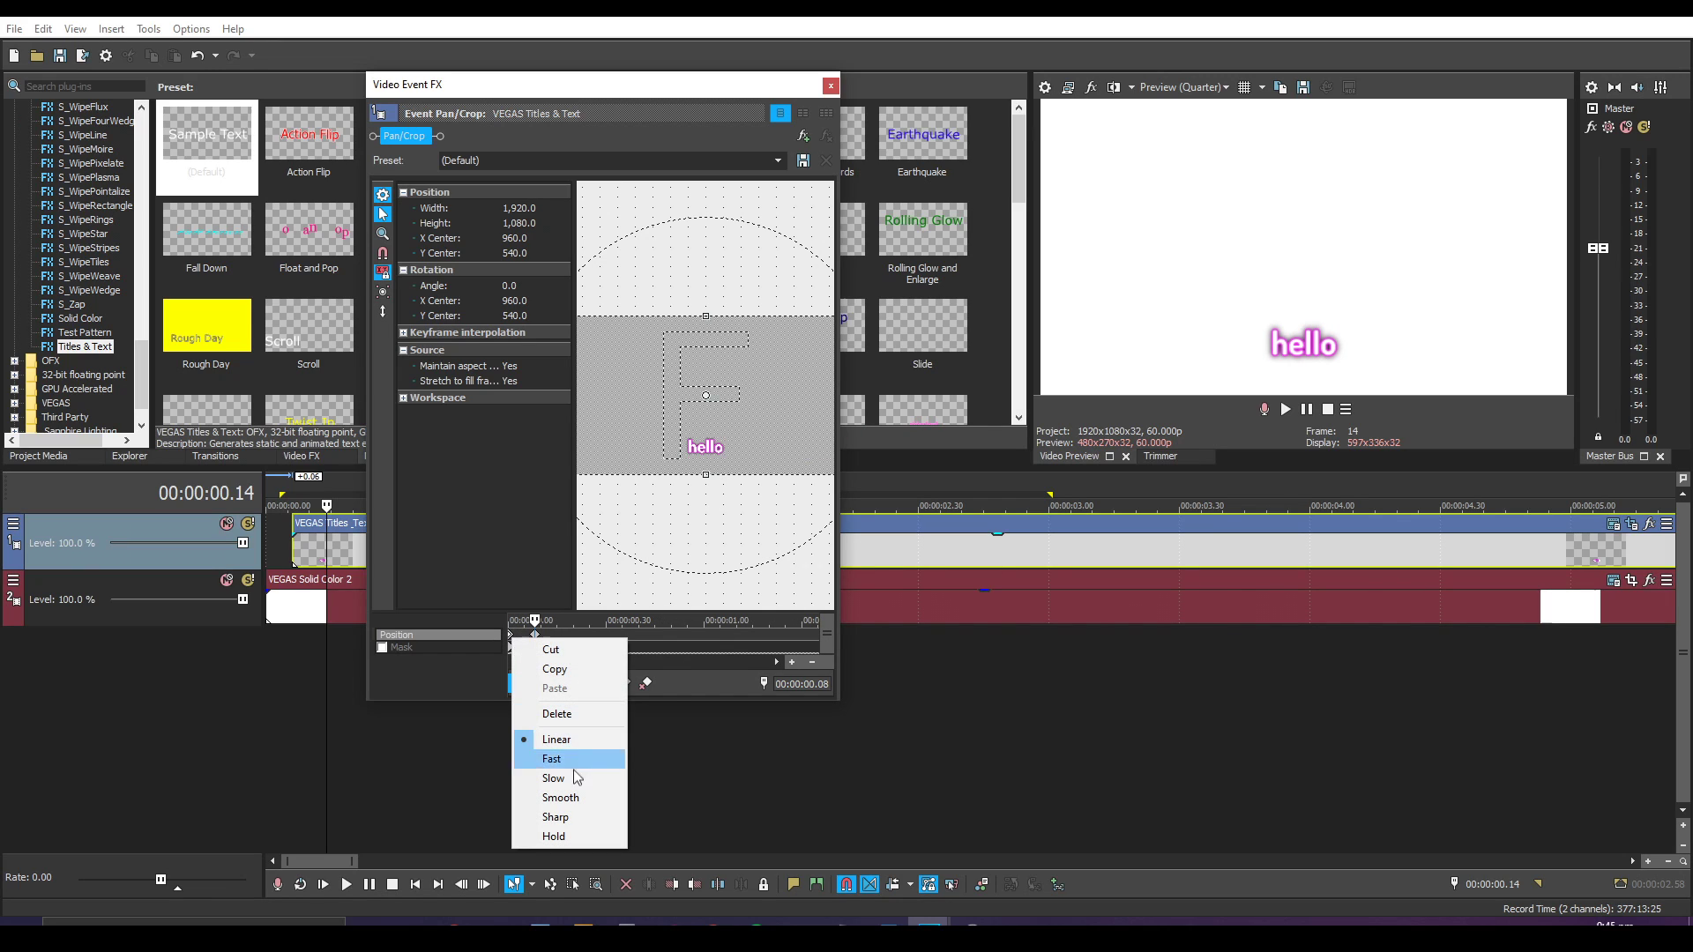
left_click(576, 760)
right_click(535, 635)
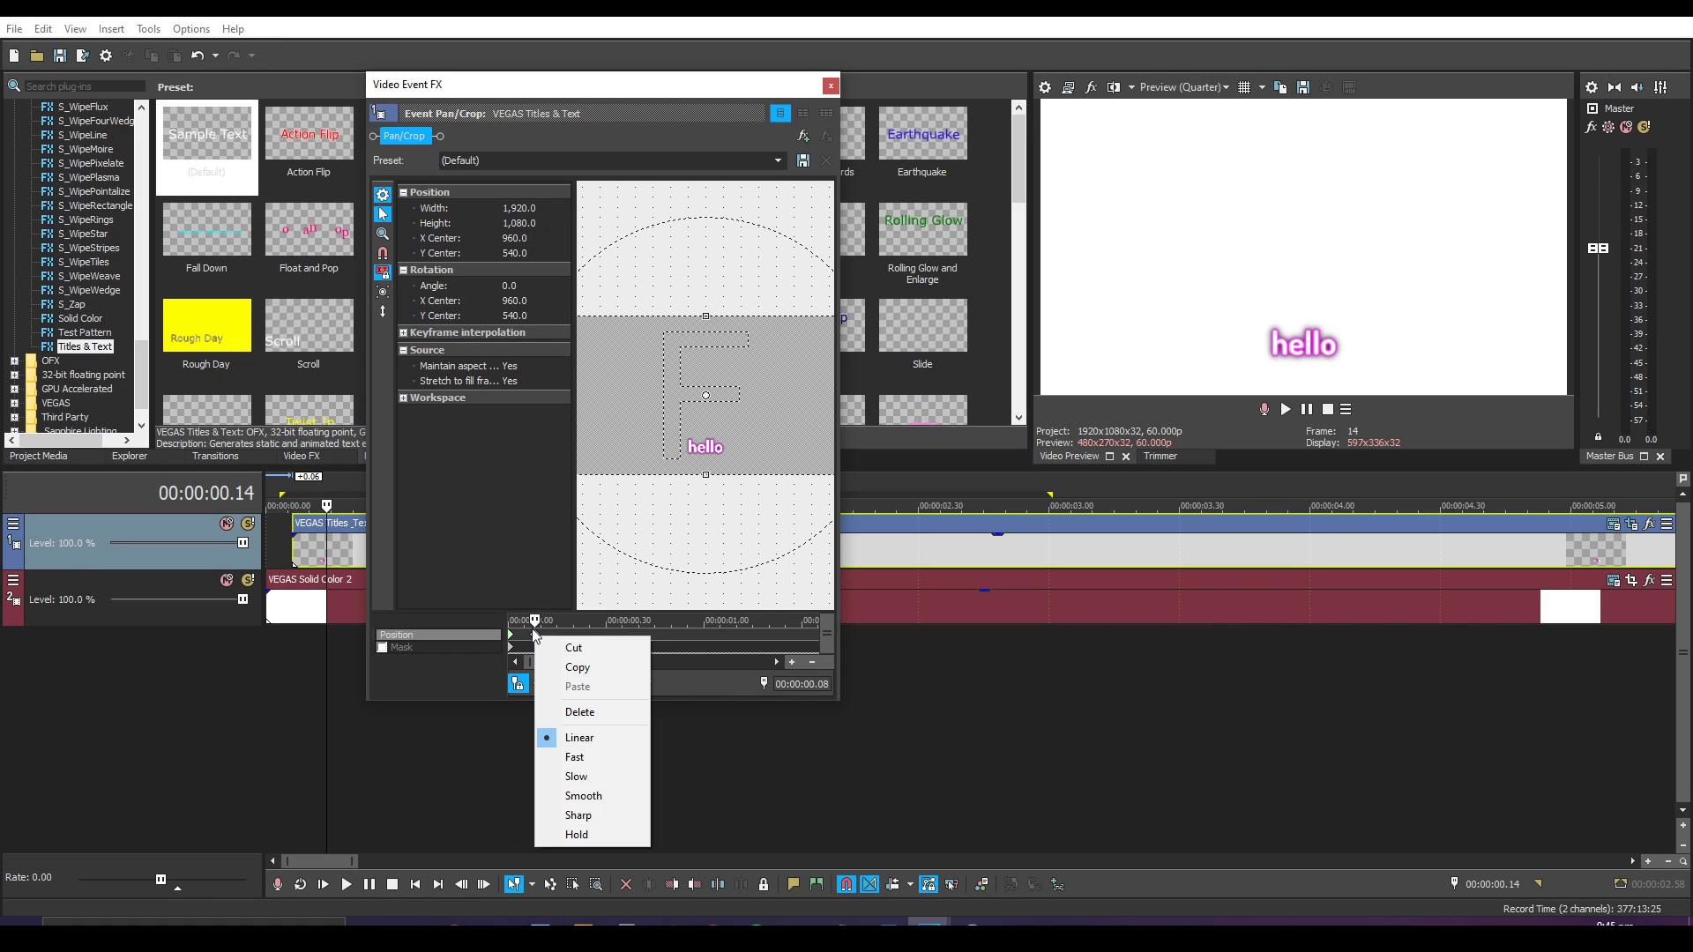
left_click(581, 796)
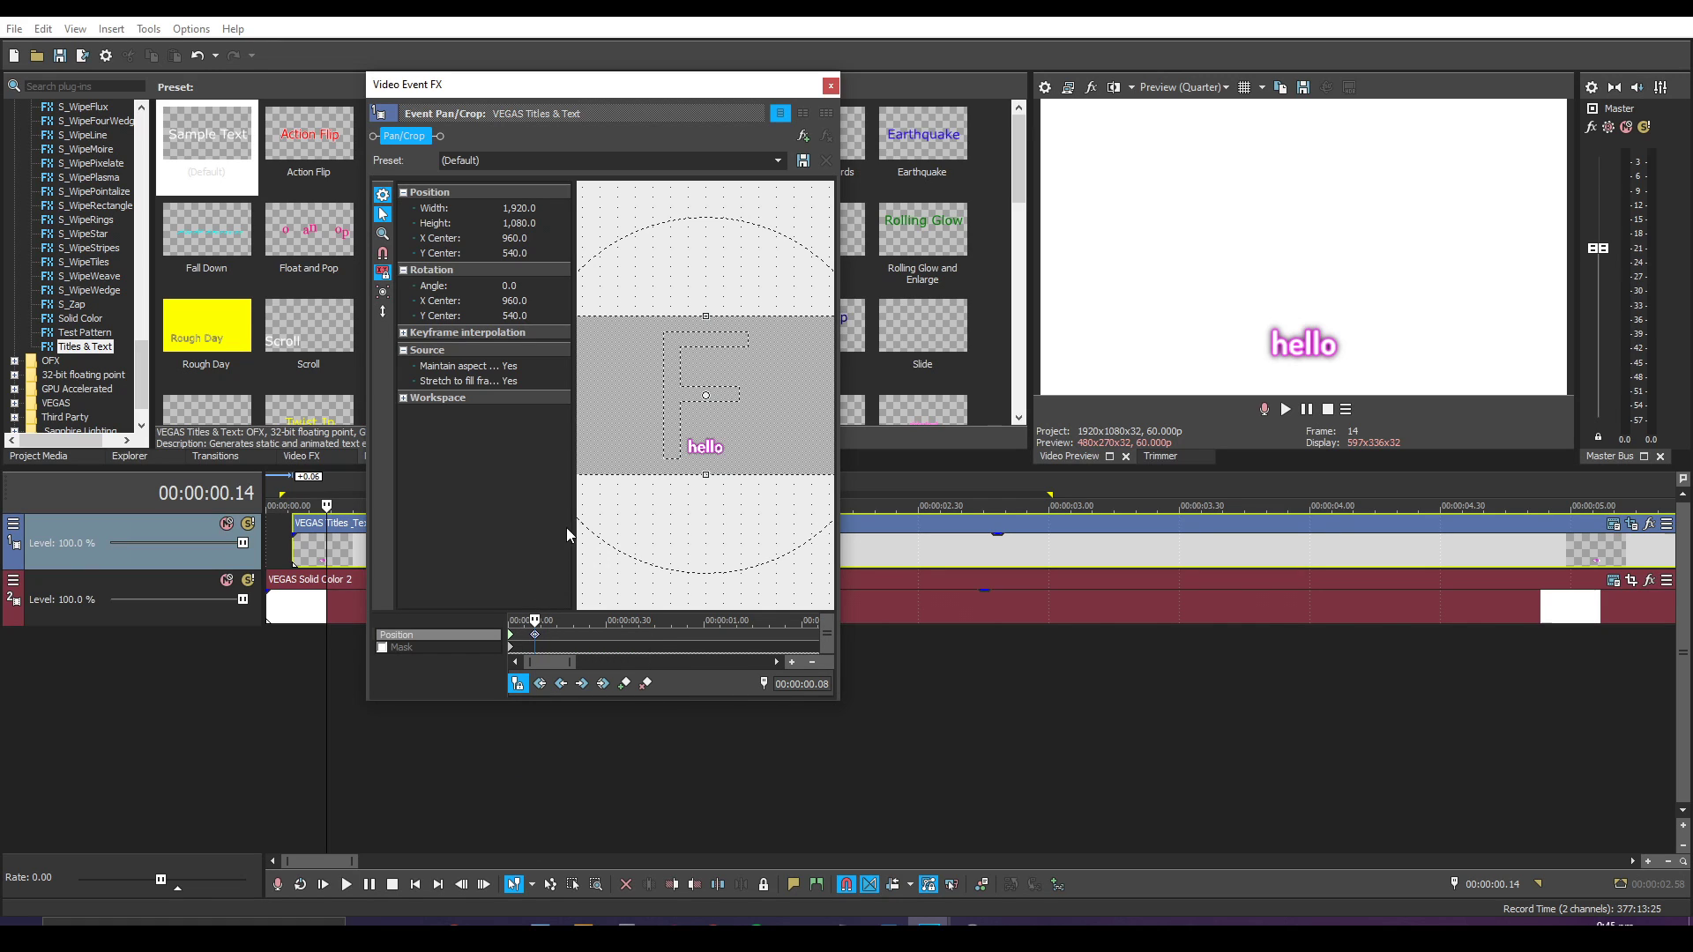
left_click(830, 86)
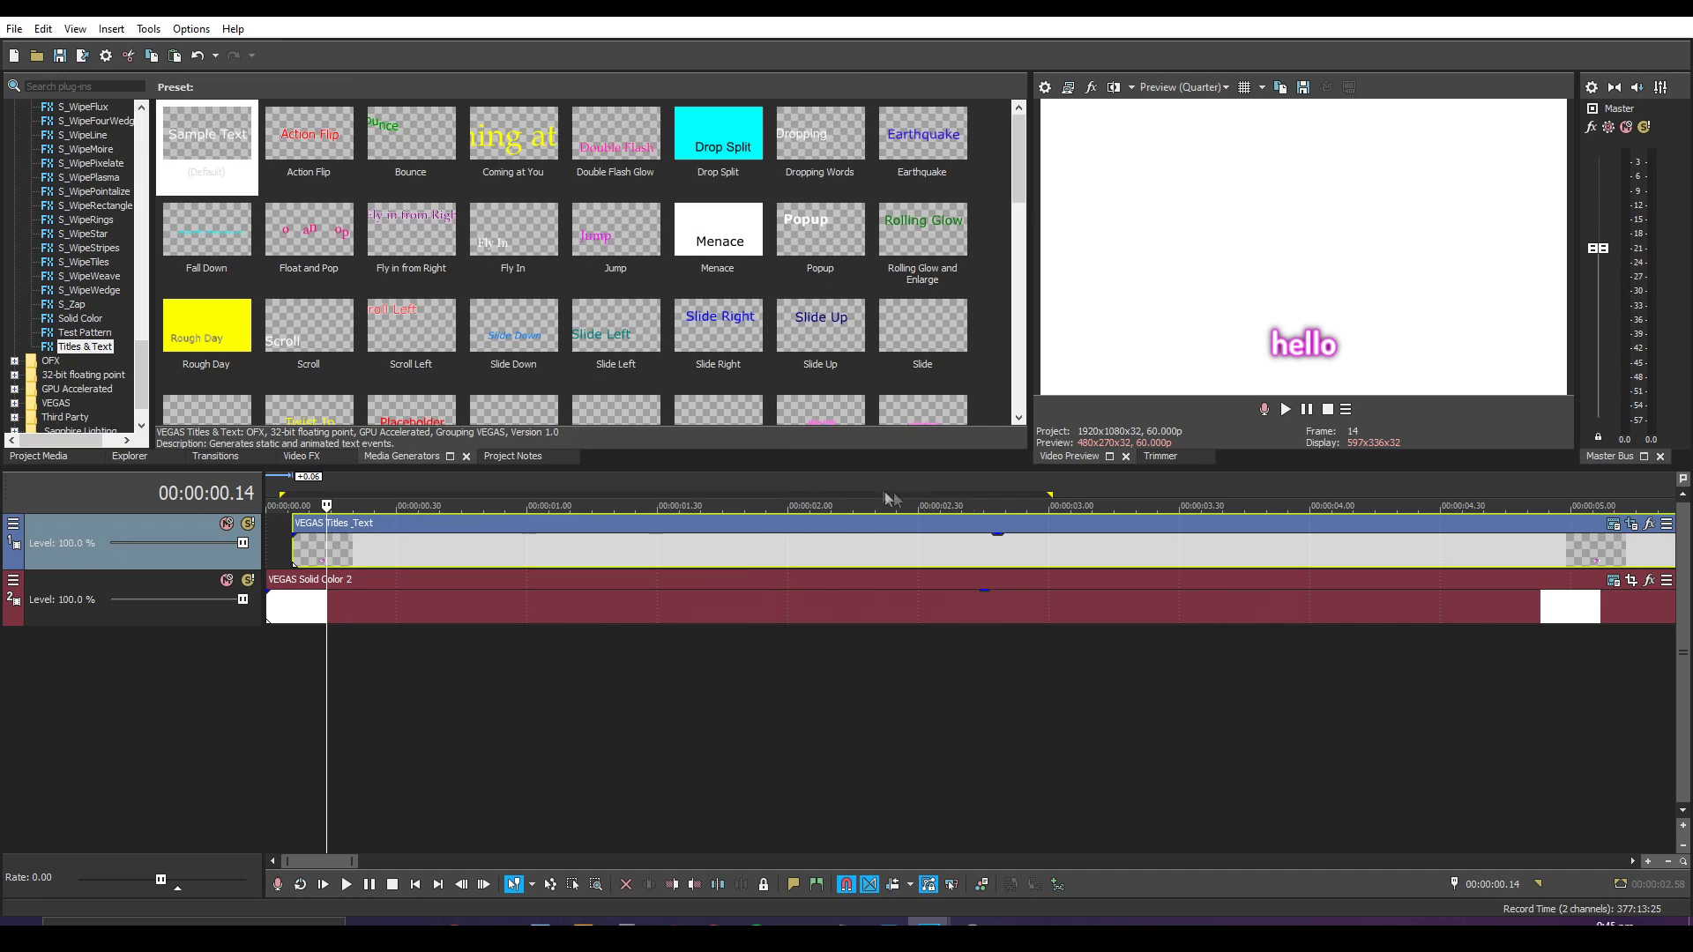
Open the "hello" title's media settings, enable animation for its Text parameter and move the window clear of the timeline cursor.
scroll(528, 532, "up", 2)
left_click(468, 547)
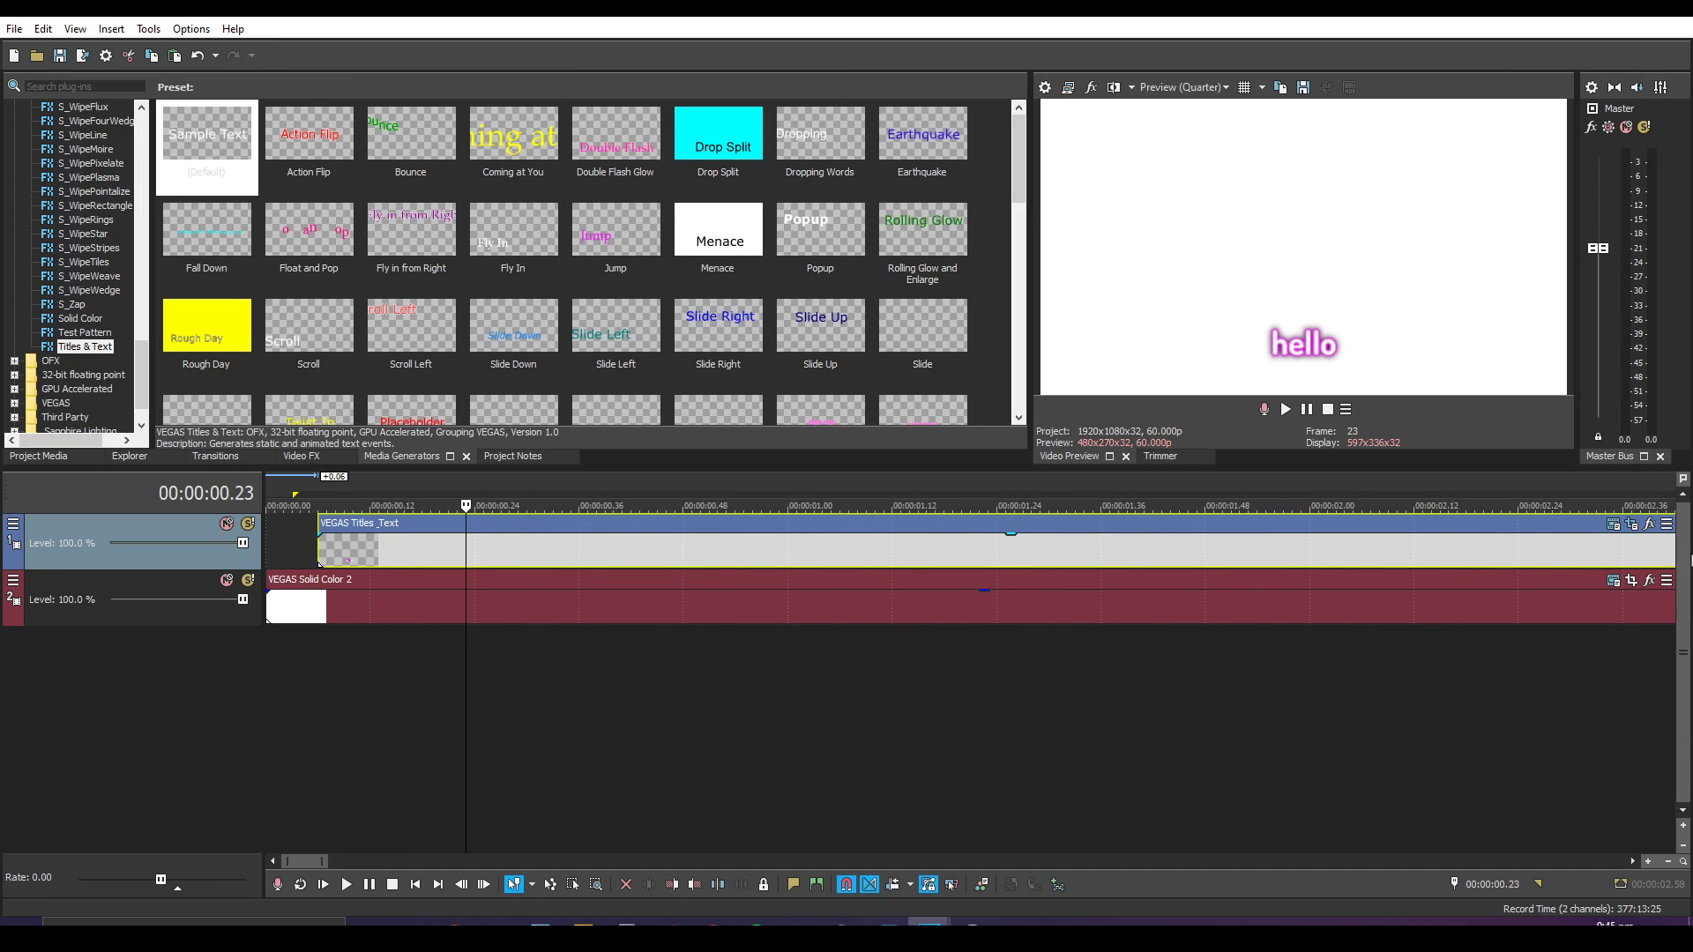
right_click(1072, 542)
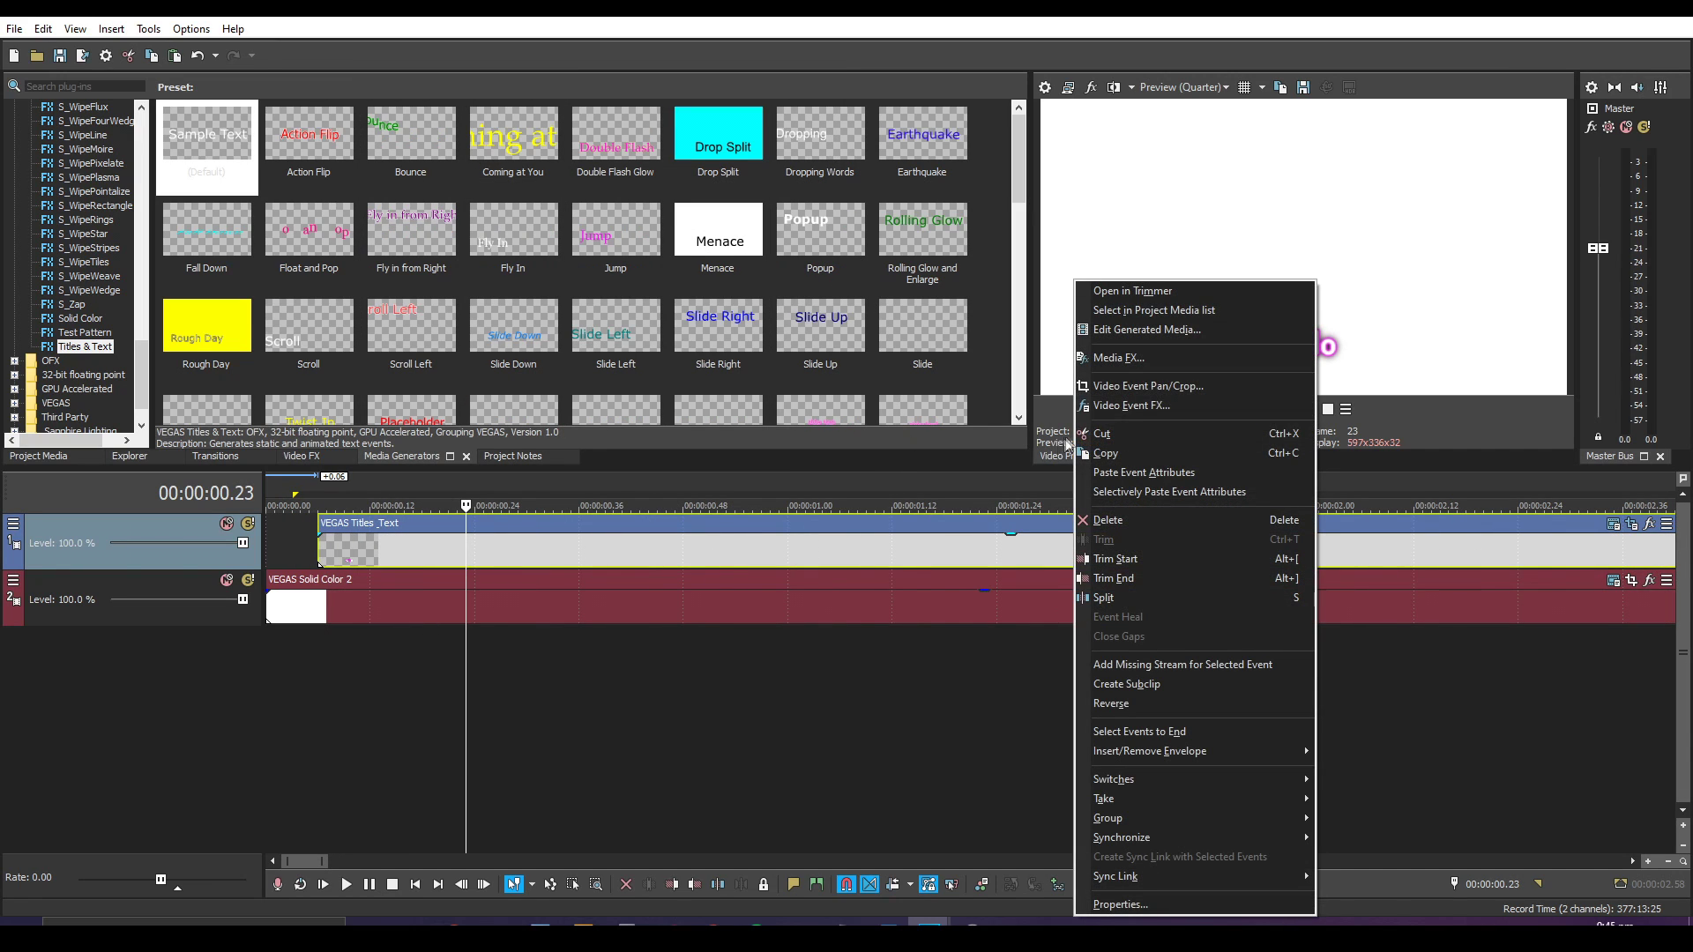
left_click(1111, 358)
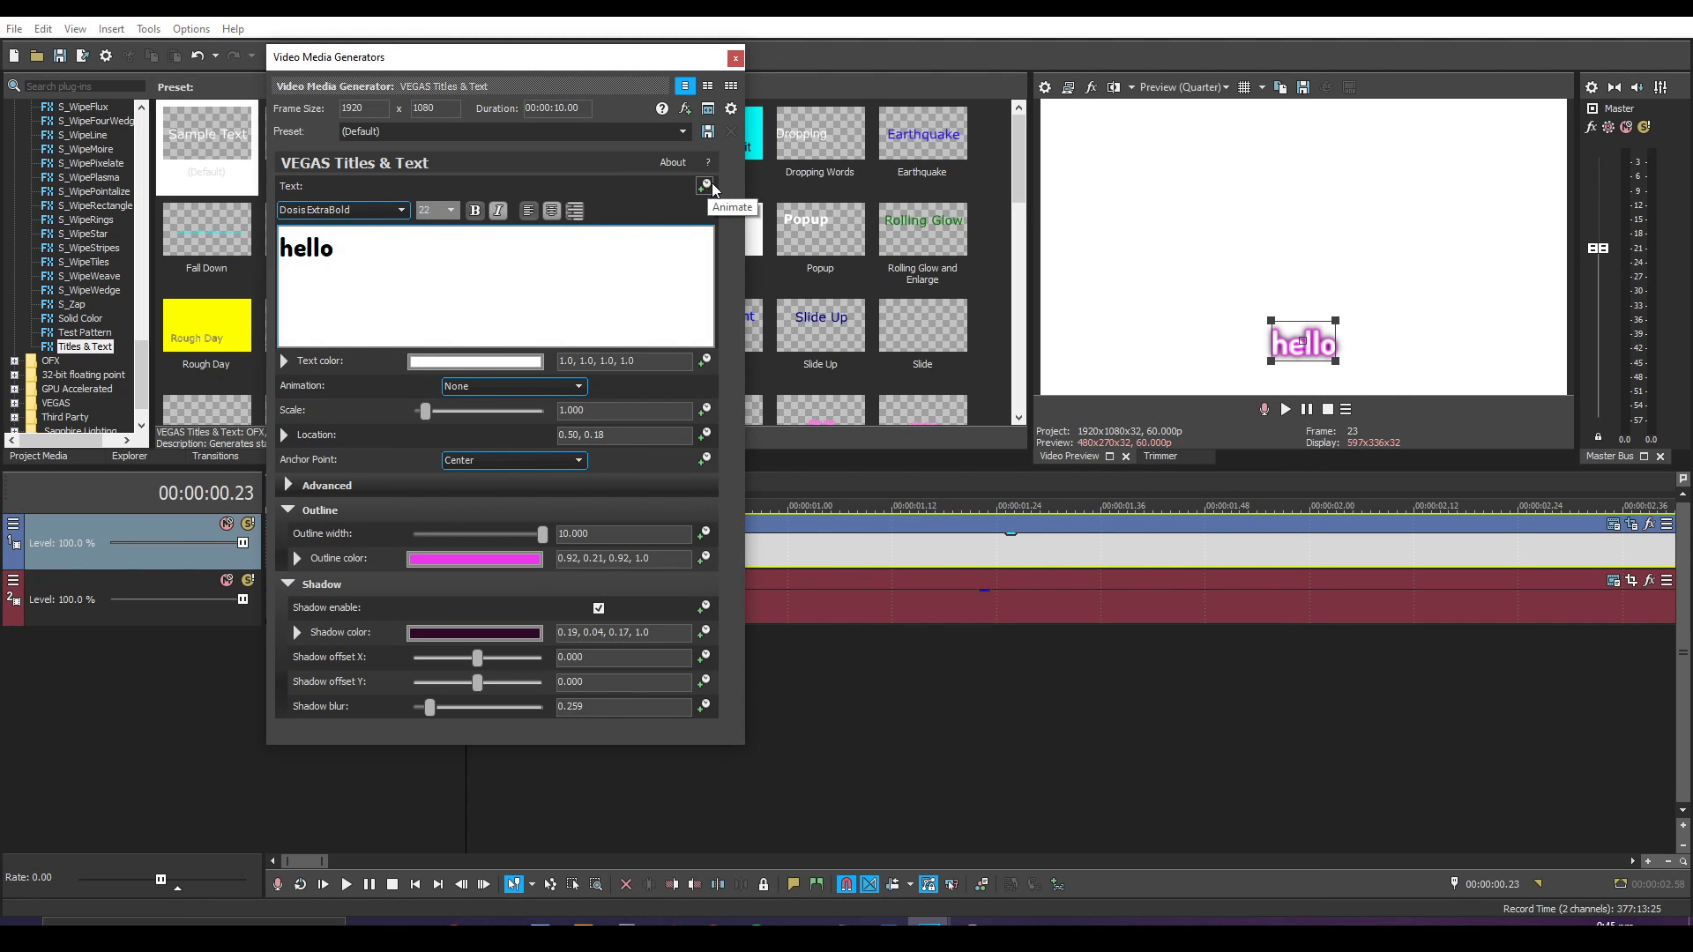
left_click(704, 185)
left_click_drag(482, 56, 815, 83)
Split the title event at 00:00:00.24 and set the text from there to "thi-".
mouse_move(464, 561)
left_mouse_down()
mouse_move(441, 562)
mouse_move(474, 566)
left_mouse_up()
key("s")
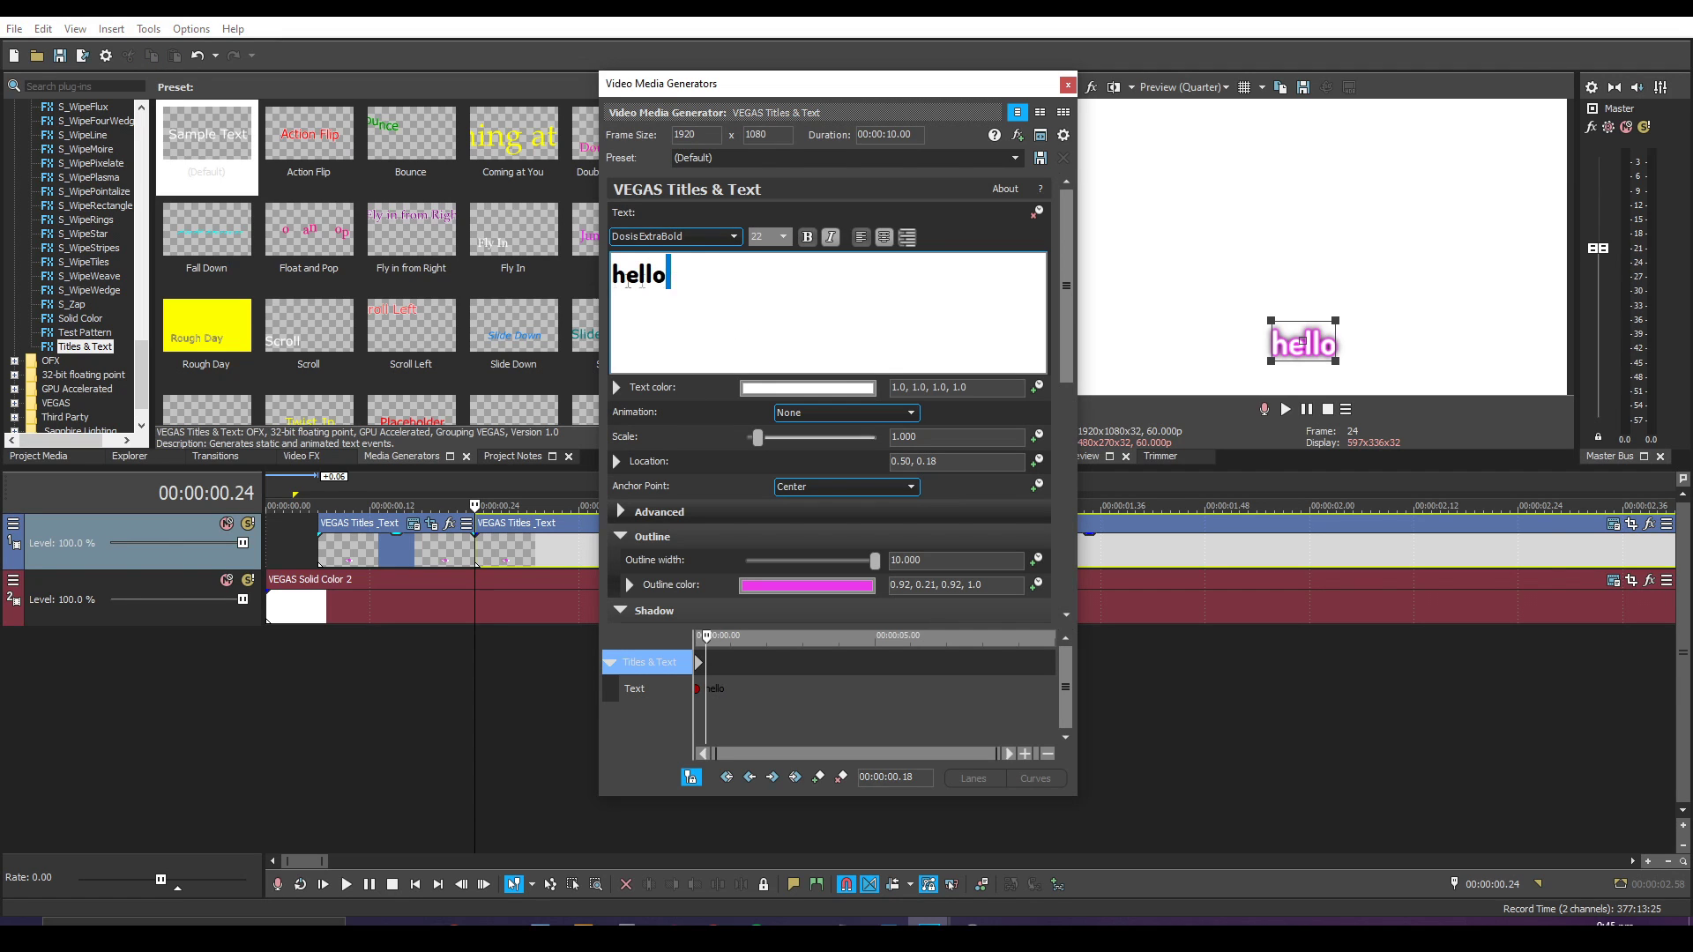
double_click(667, 275)
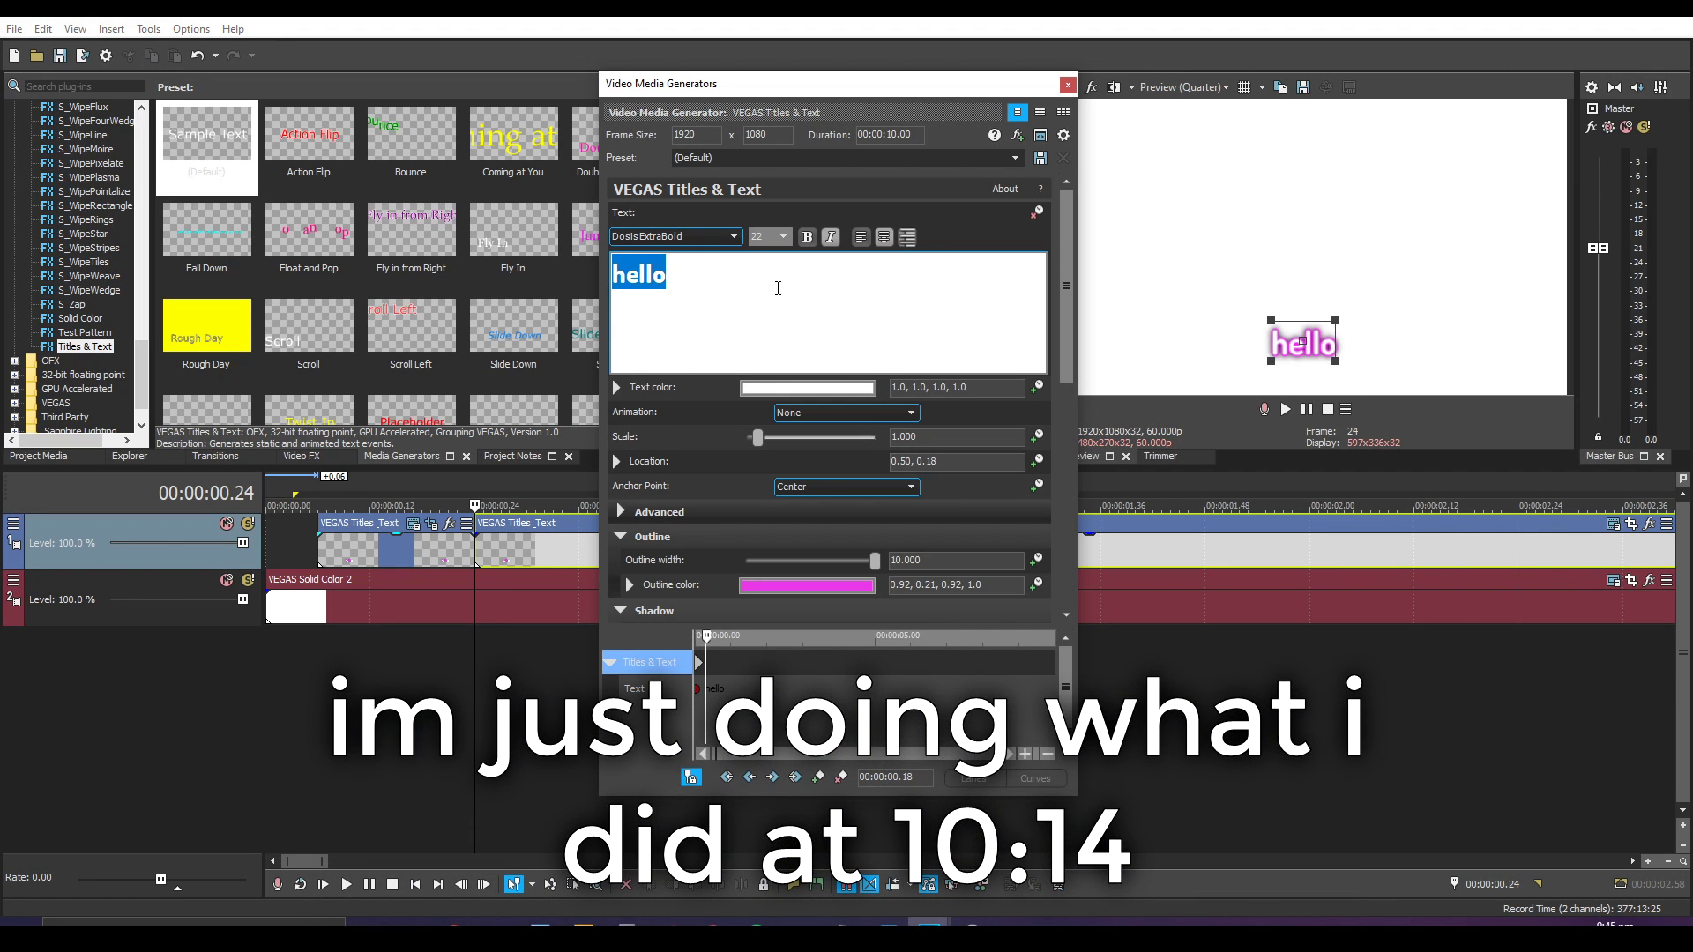
type("thi-")
Split the title event at 00:00:00.36 and set the text from there to "this is".
left_click(505, 596)
left_click(578, 596)
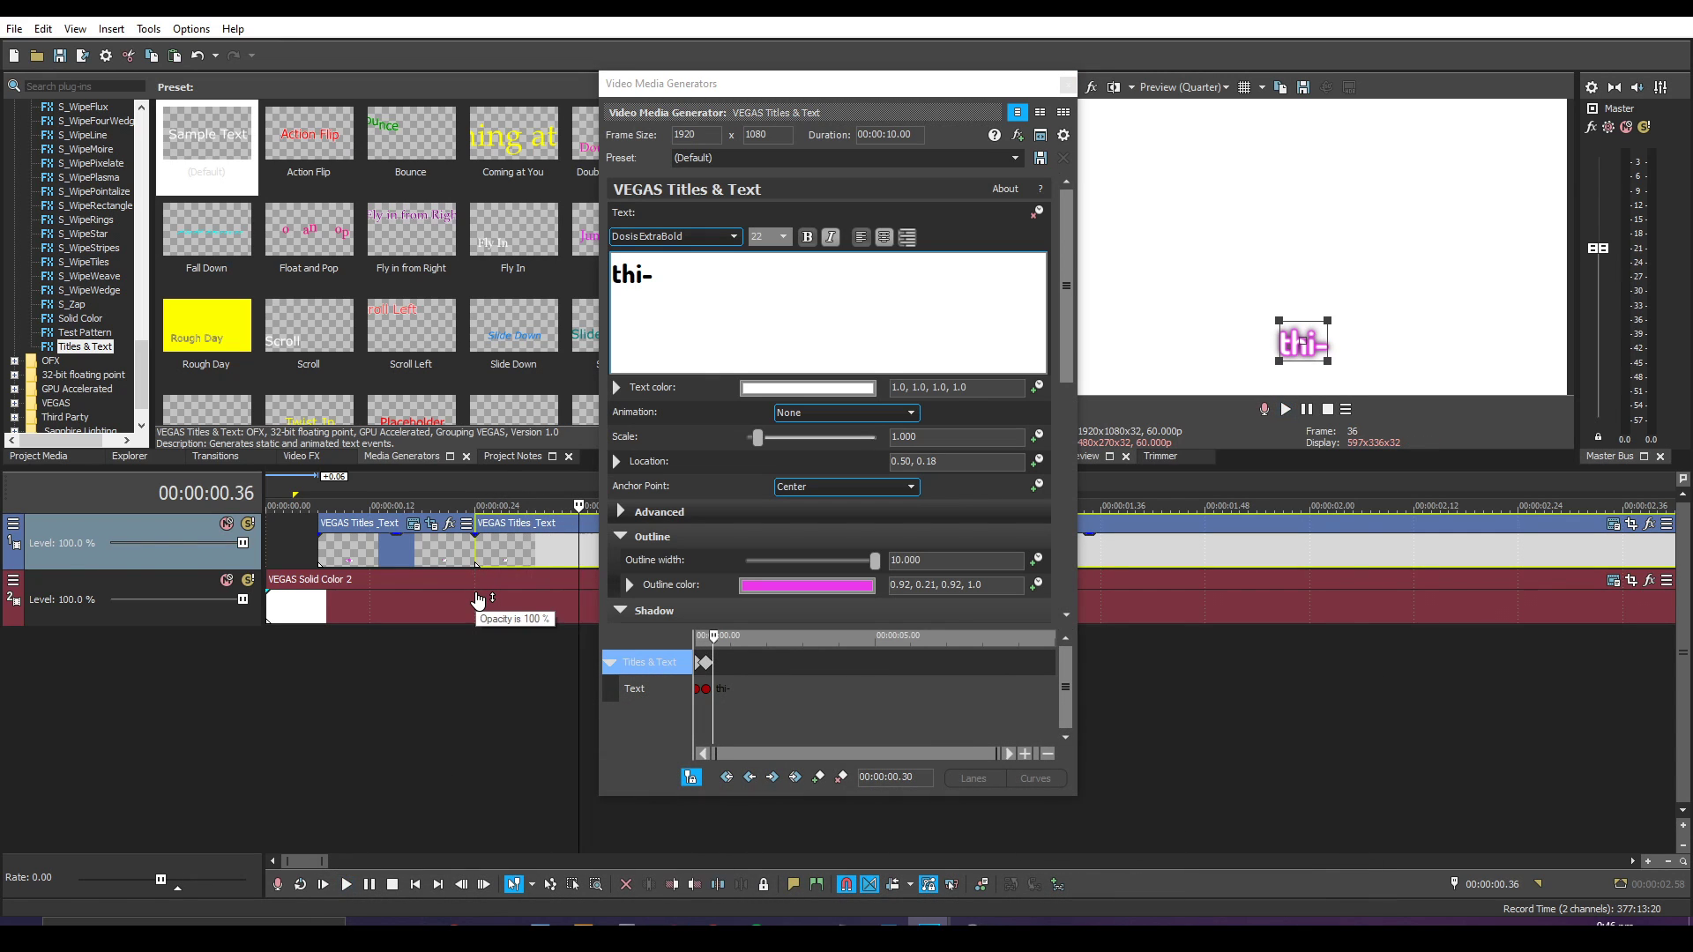
left_click_drag(661, 83, 775, 96)
key("s")
key("BackSpace")
type("s is")
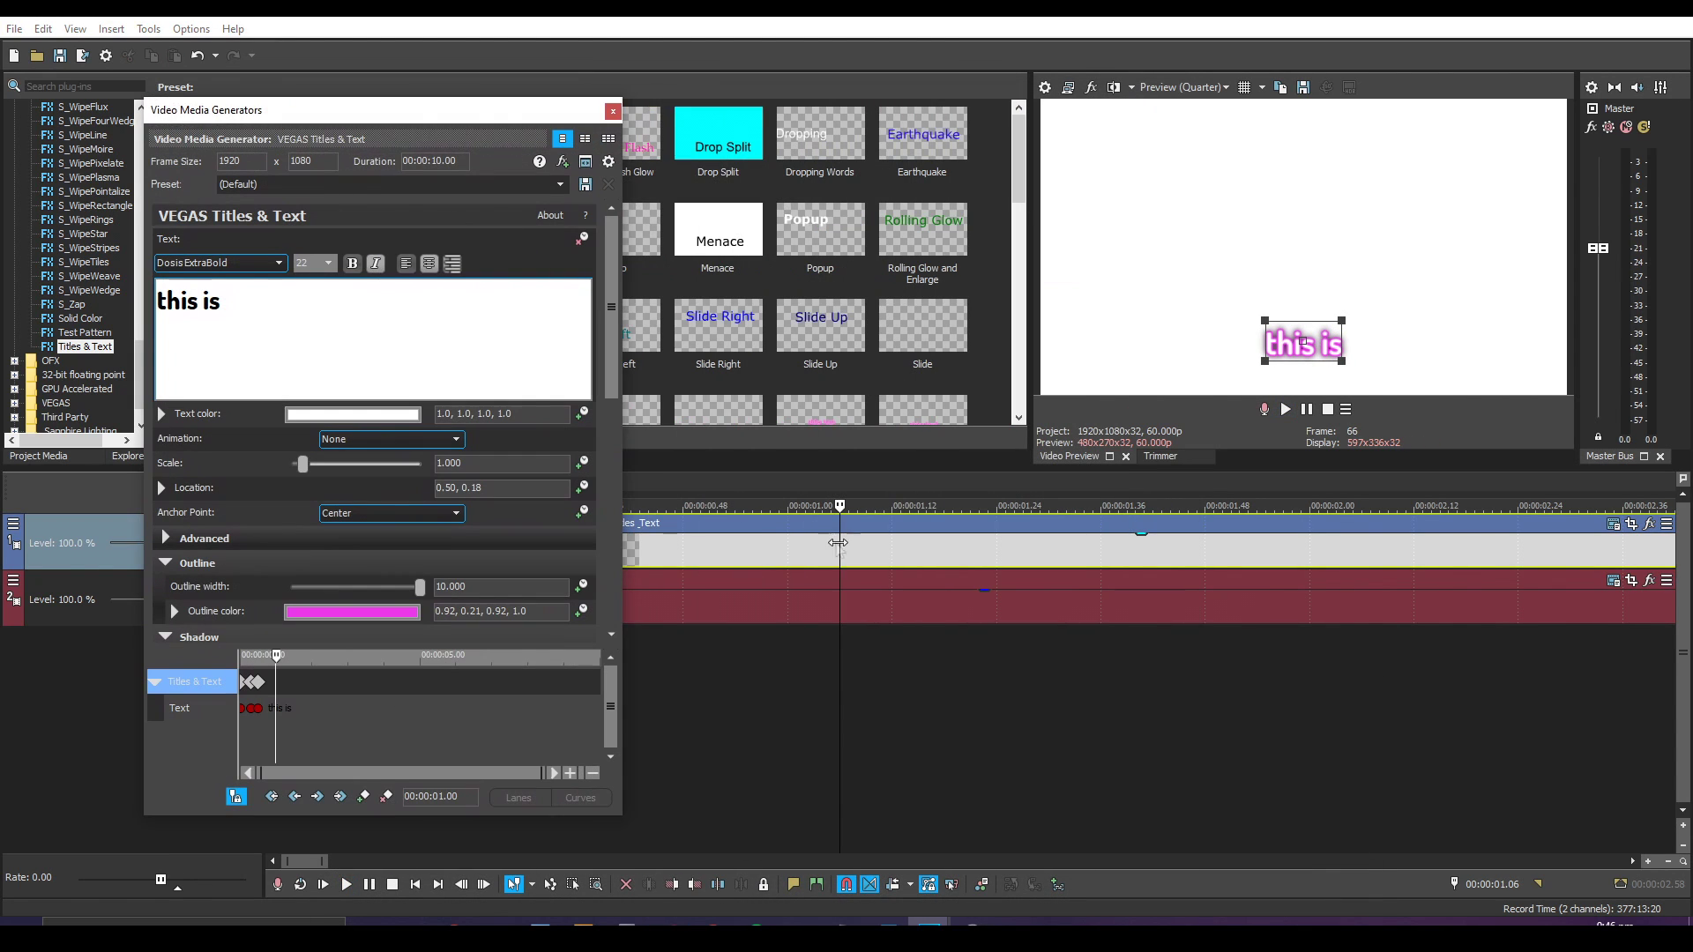
Split the title event at 00:00:01.05, set the text from there to "a subtitle video!" and close the media generator window.
left_click(838, 543)
type("a subtitle video!")
left_click(750, 107)
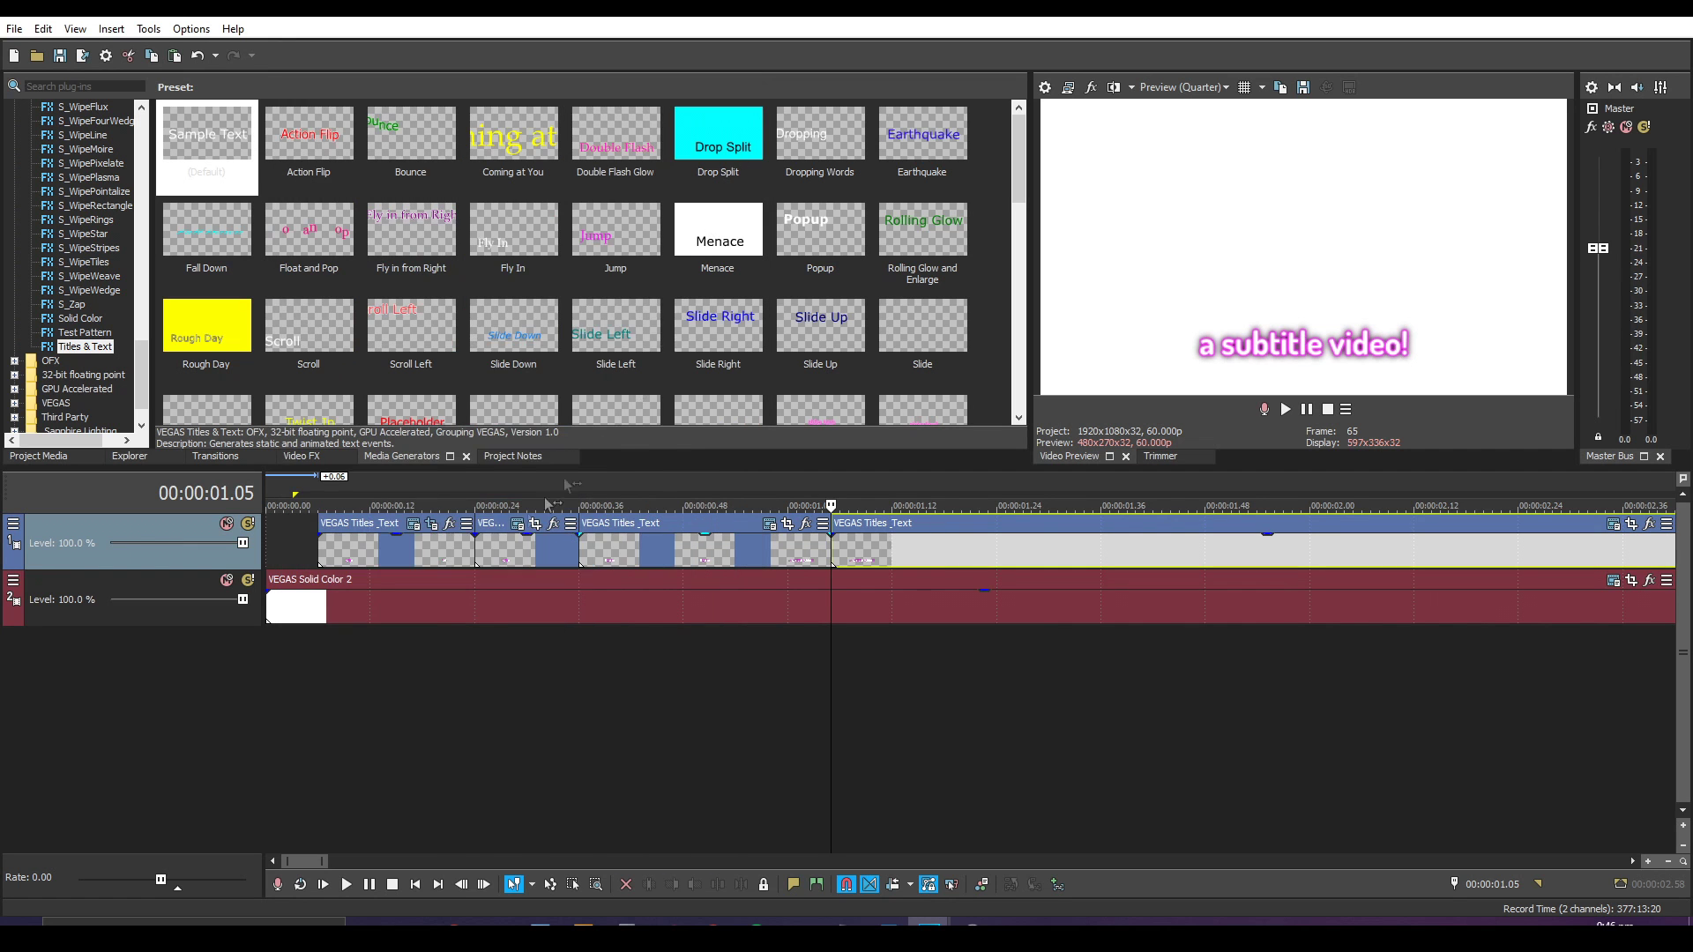
Copy the "hello" event and paste its event attributes onto the three title events that follow it.
right_click(370, 542)
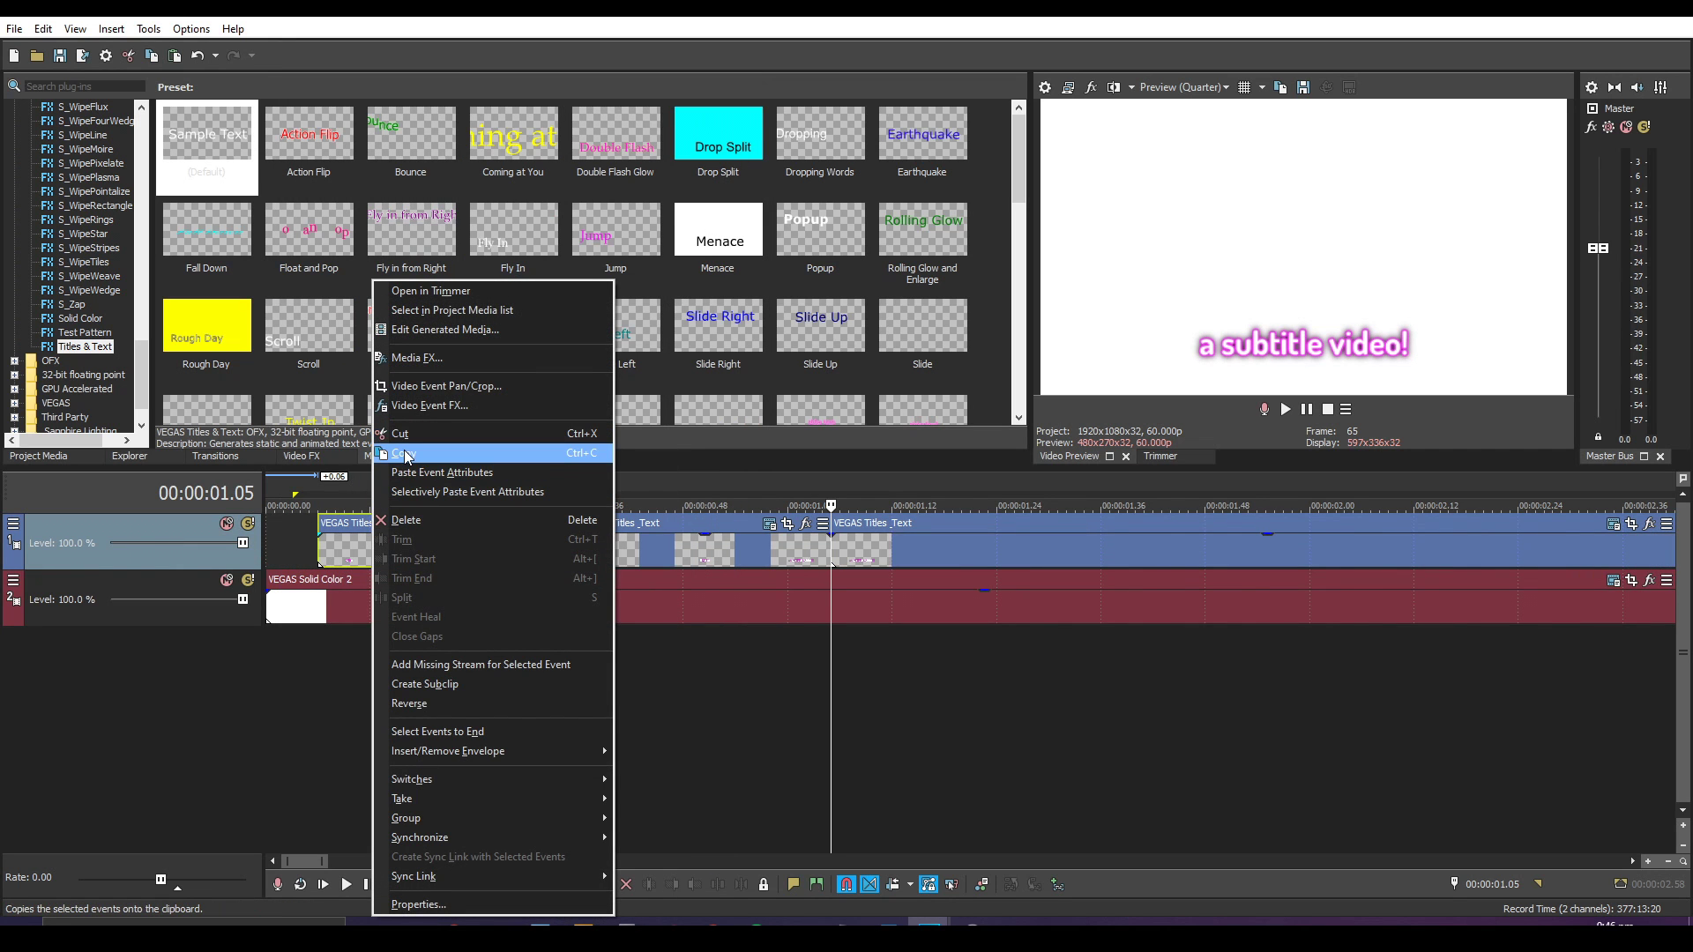
left_click(410, 453)
left_click(507, 546)
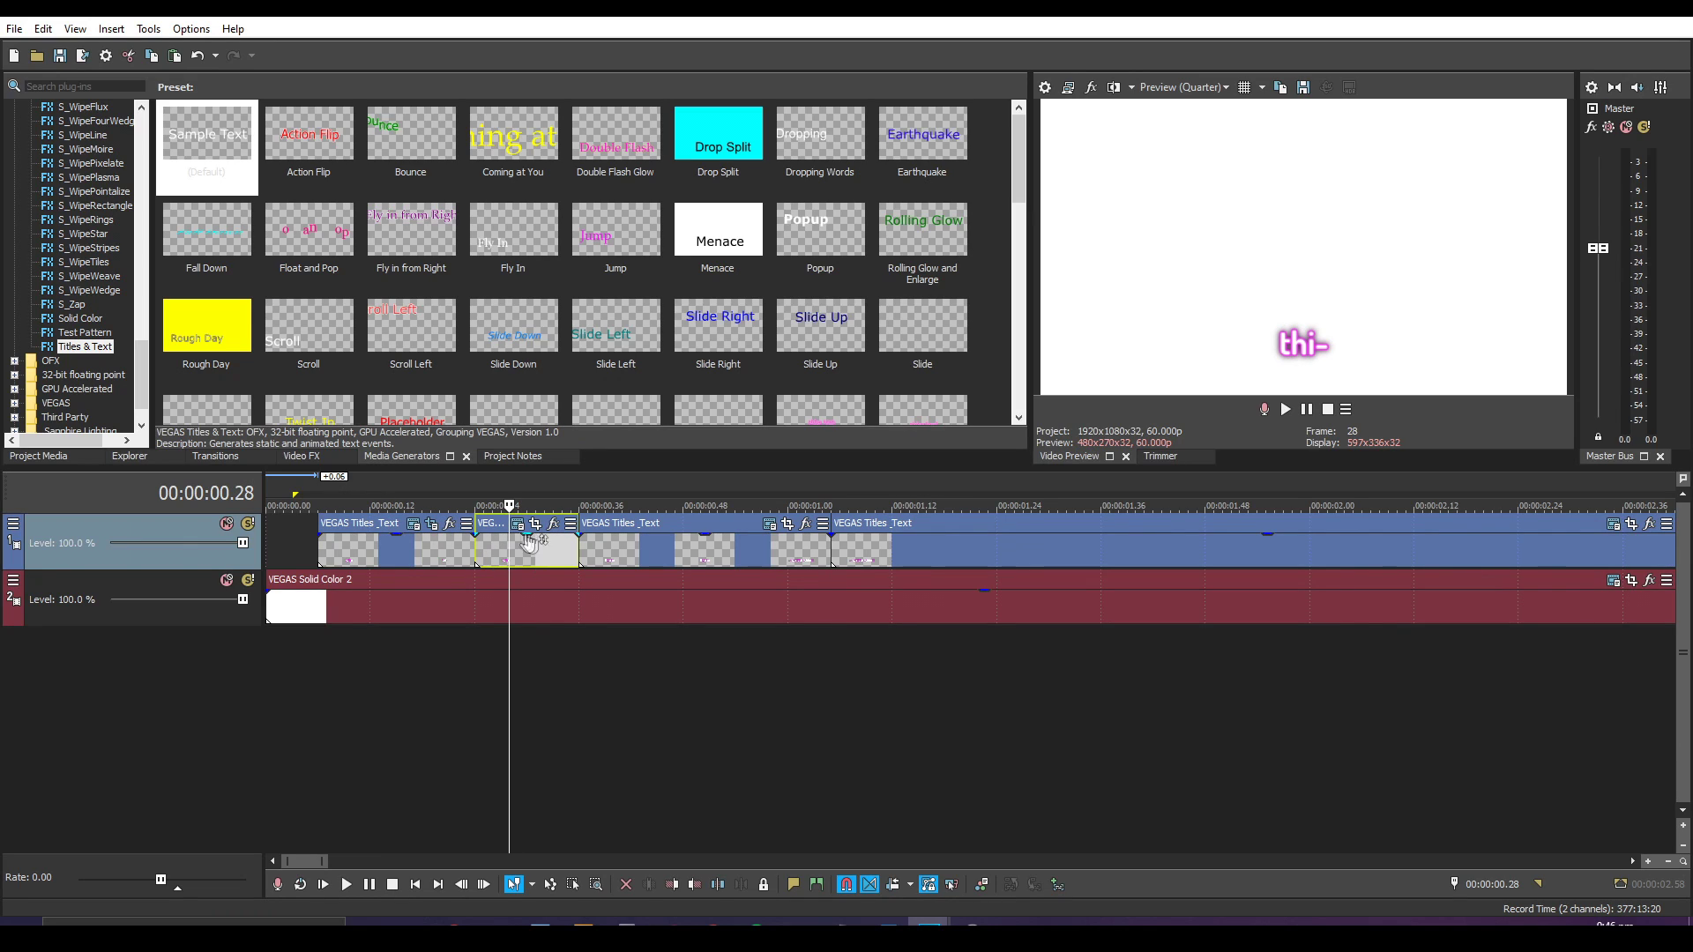
left_click(954, 552, "shift")
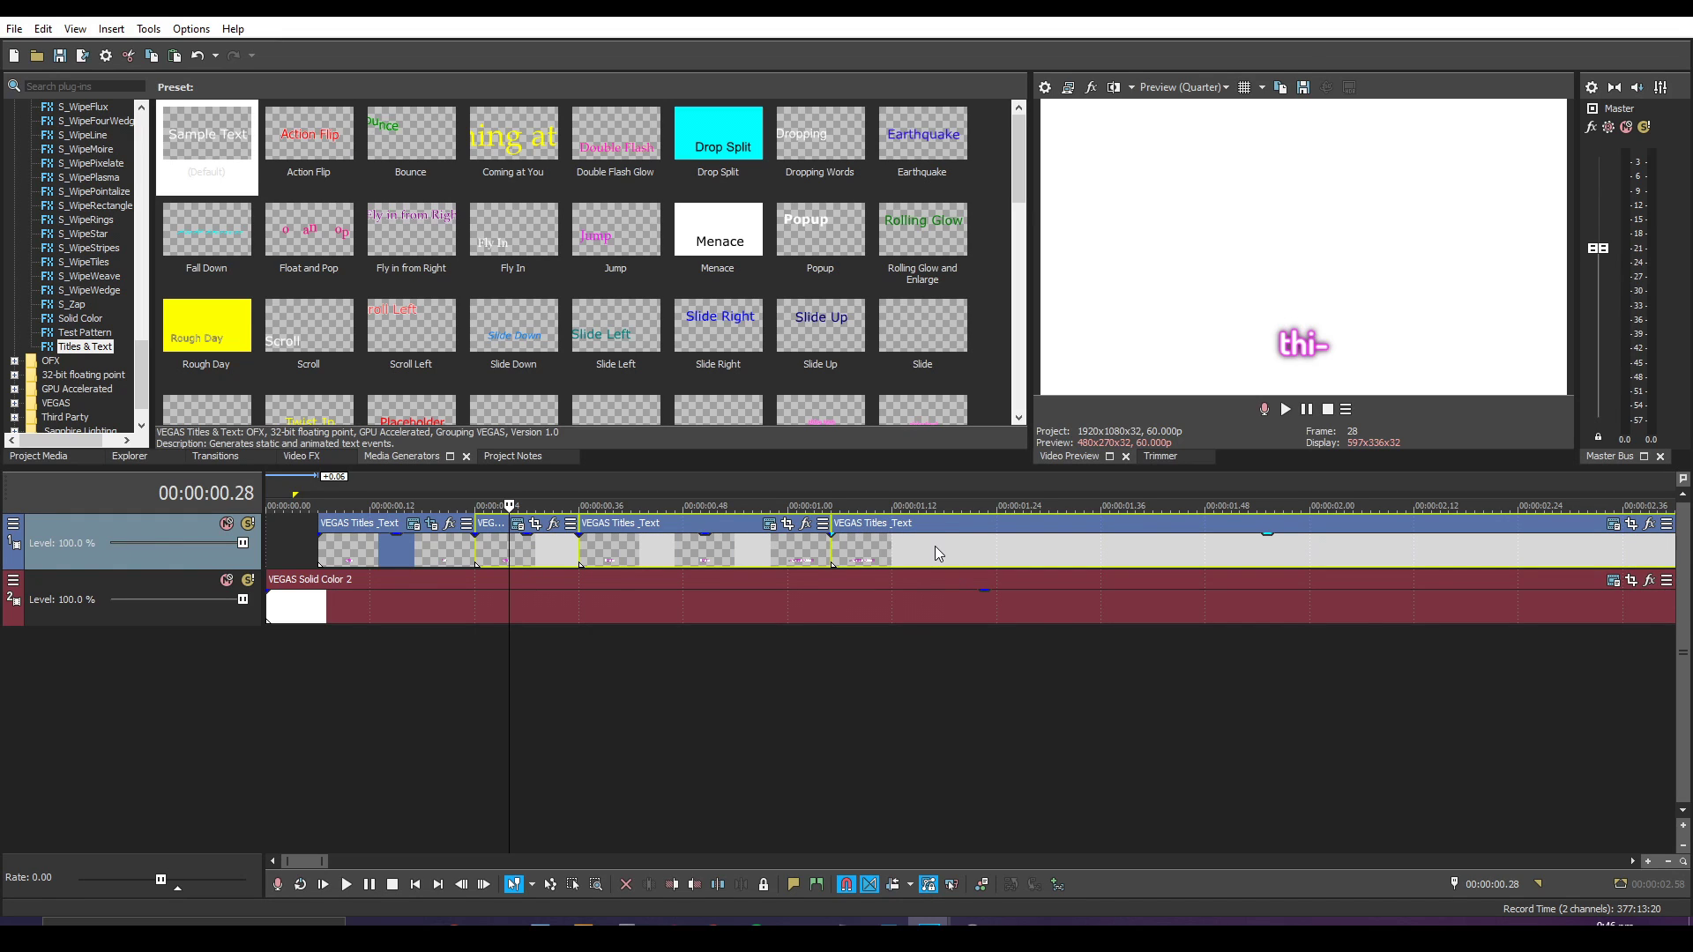
right_click(948, 554)
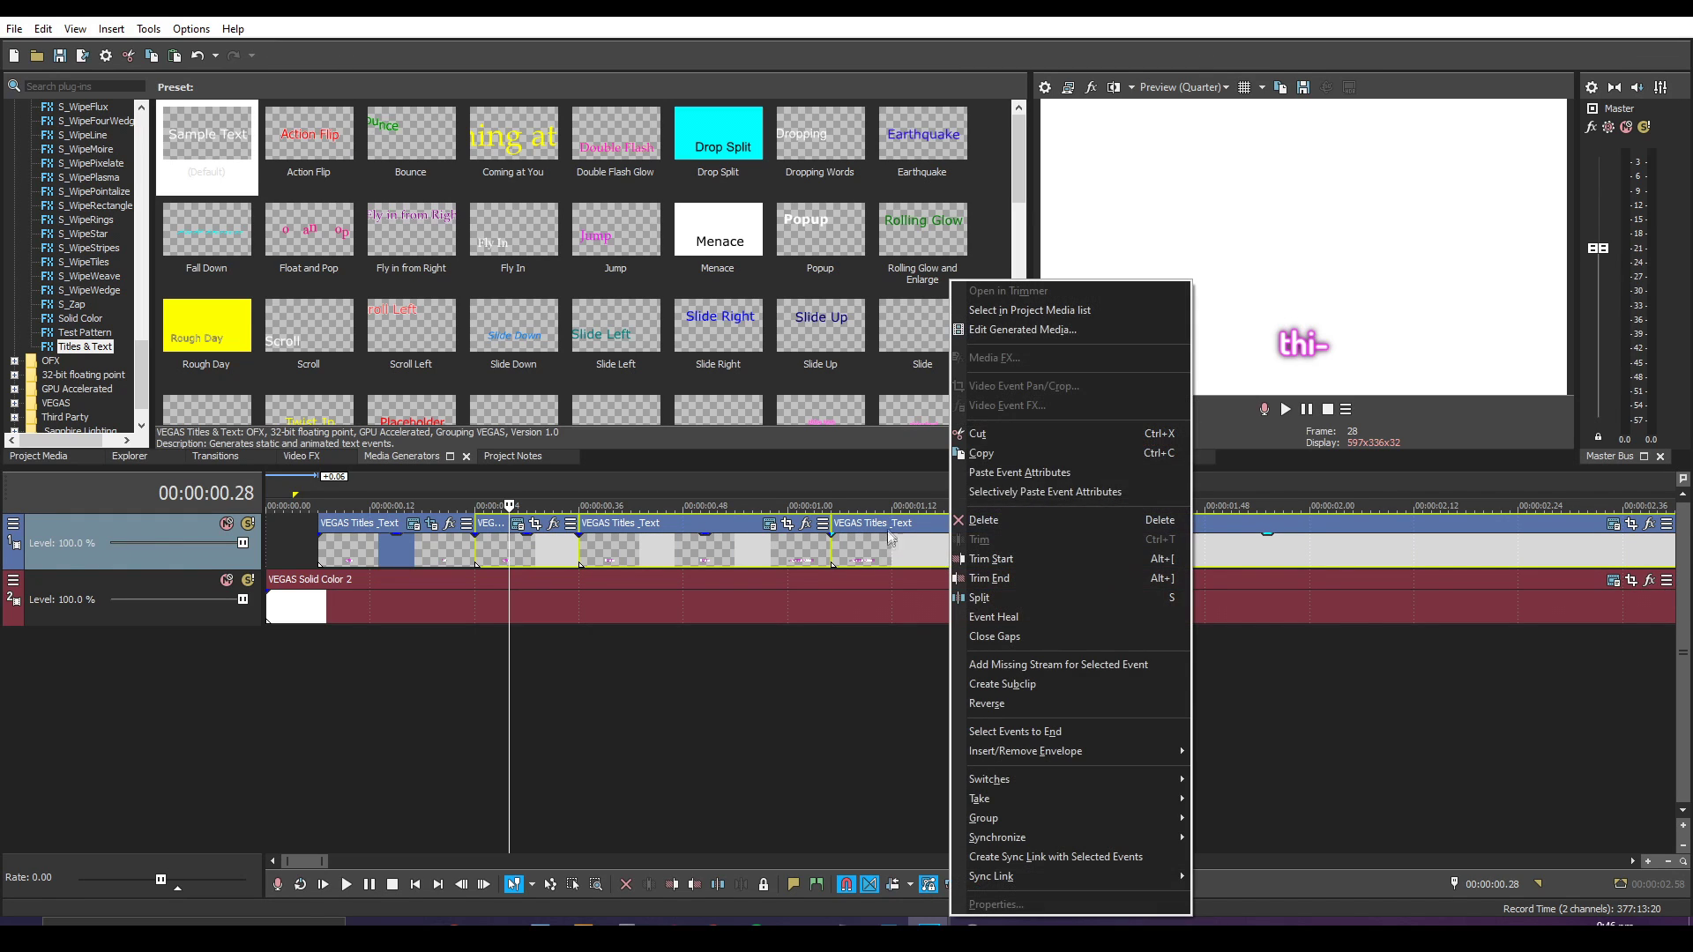
left_click(1019, 472)
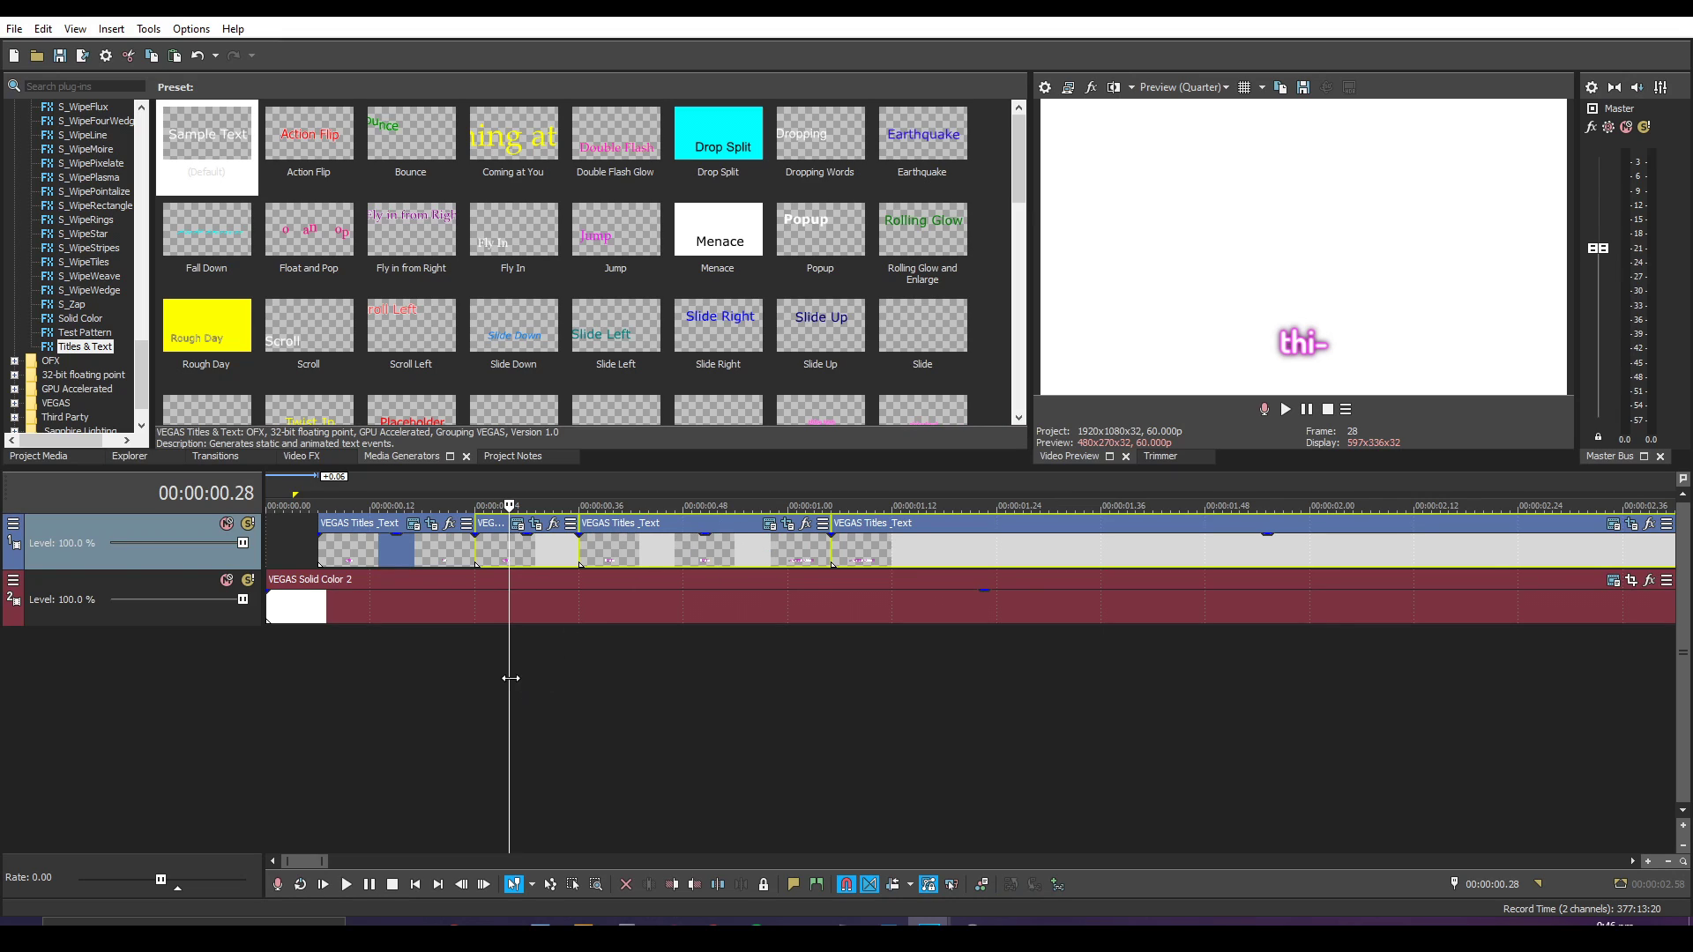
Trim the "a subtitle video!" event to end at about 00:00:01.36 and give it a short fade-out.
left_click_drag(509, 672, 1170, 664)
left_click_drag(1099, 531, 1057, 552)
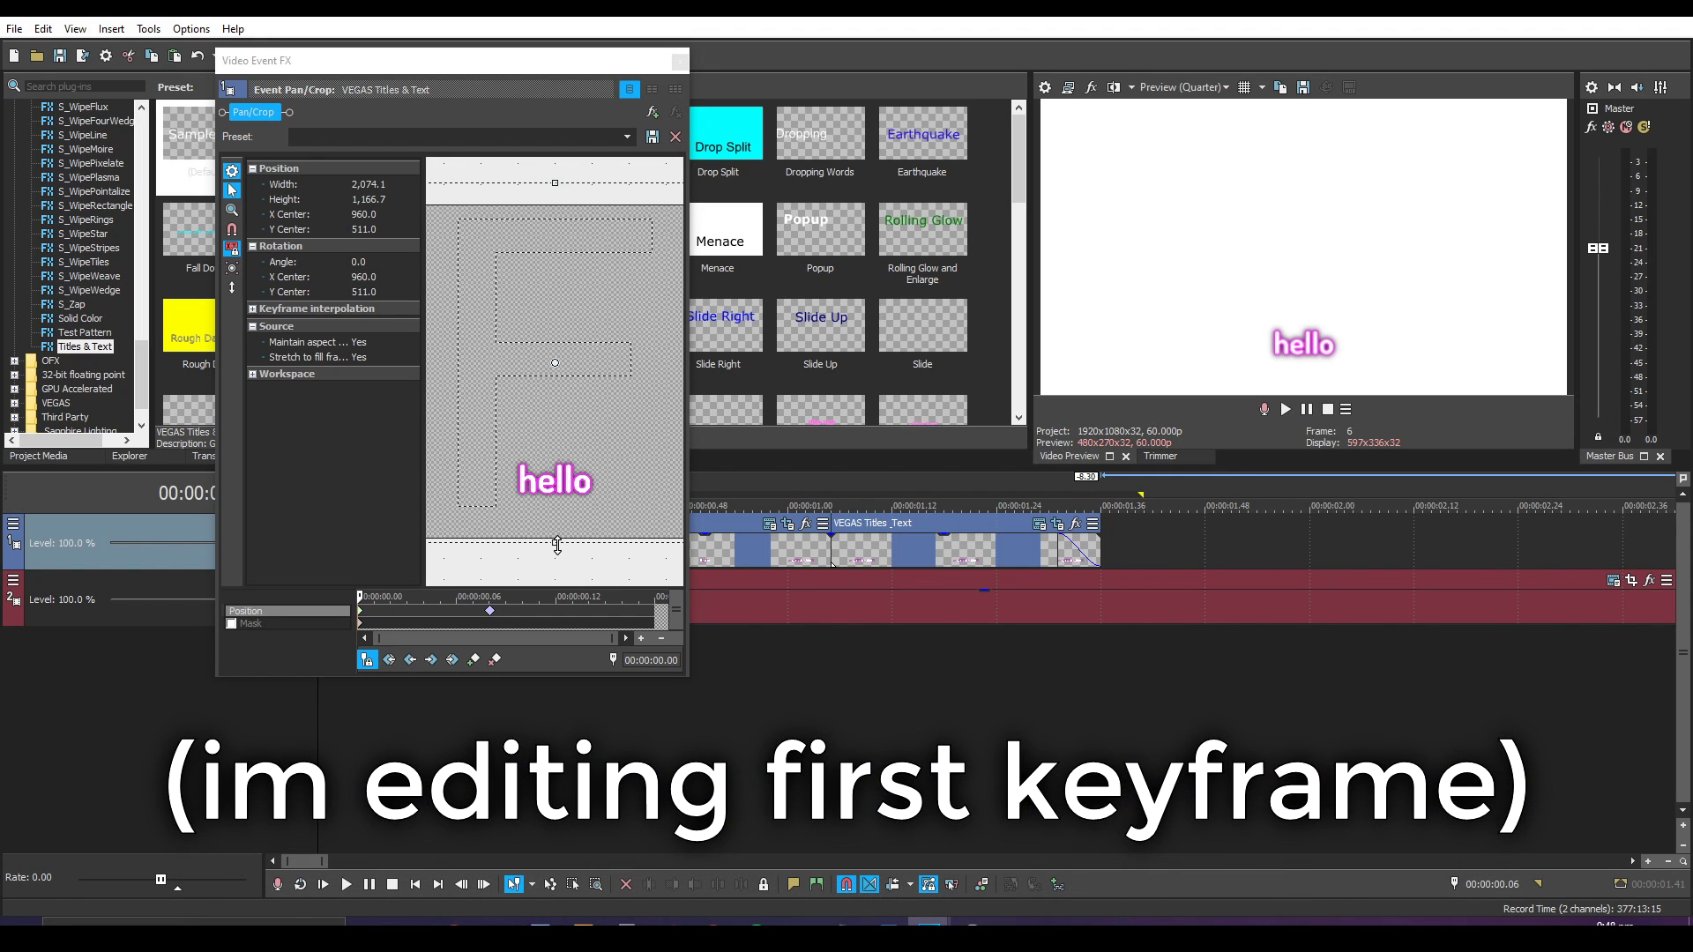
Adjust the "hello" title's first pan/crop keyframe to a frame of about 2,074.1 by 1,166.7 with its Y center at about 511.0.
mouse_move(555, 549)
left_mouse_down()
mouse_move(567, 561)
mouse_move(556, 542)
left_mouse_up()
scroll(542, 531, "up", 1)
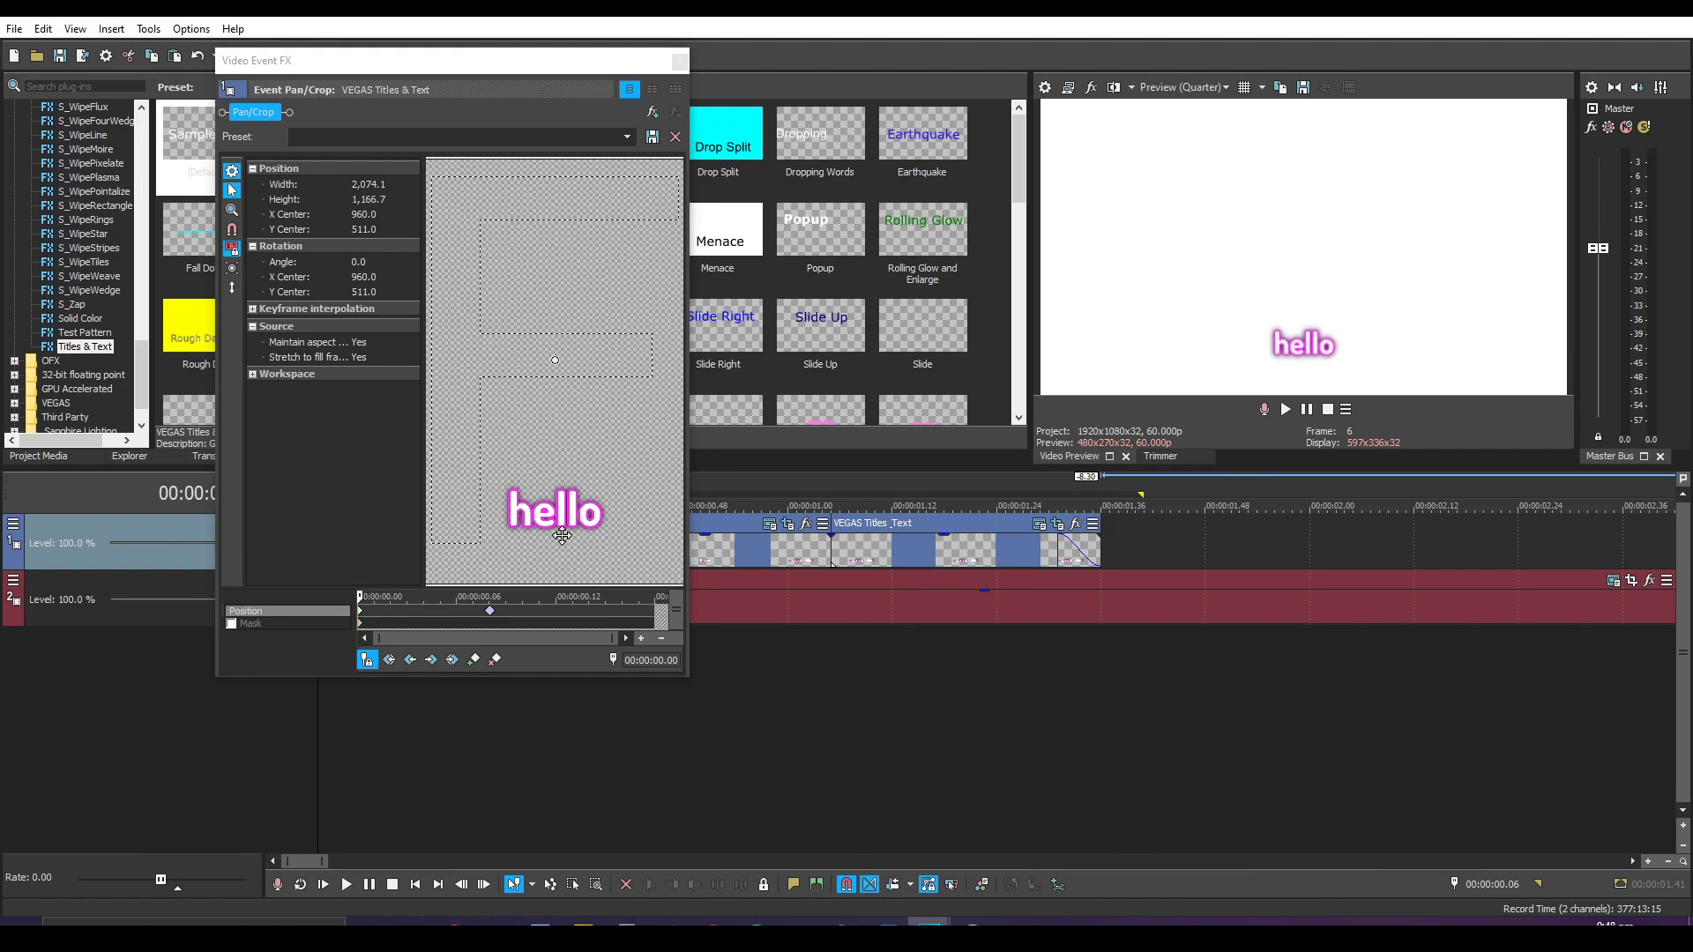
scroll(555, 529, "down", 2)
left_click_drag(556, 521, 557, 520)
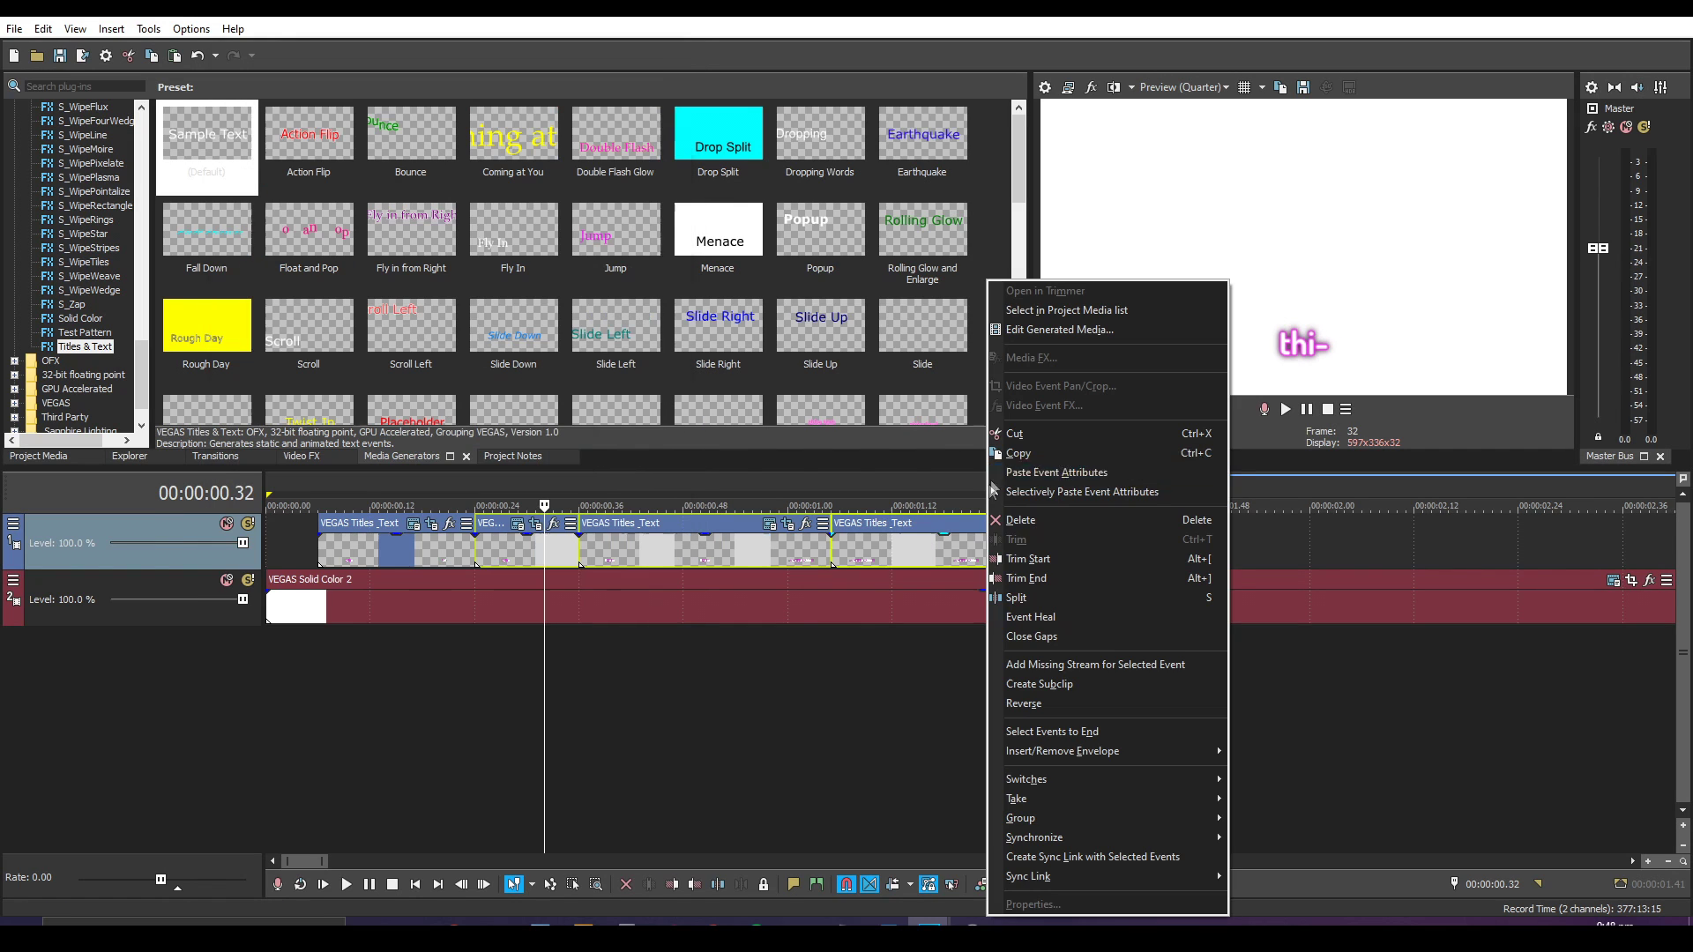
key("Escape")
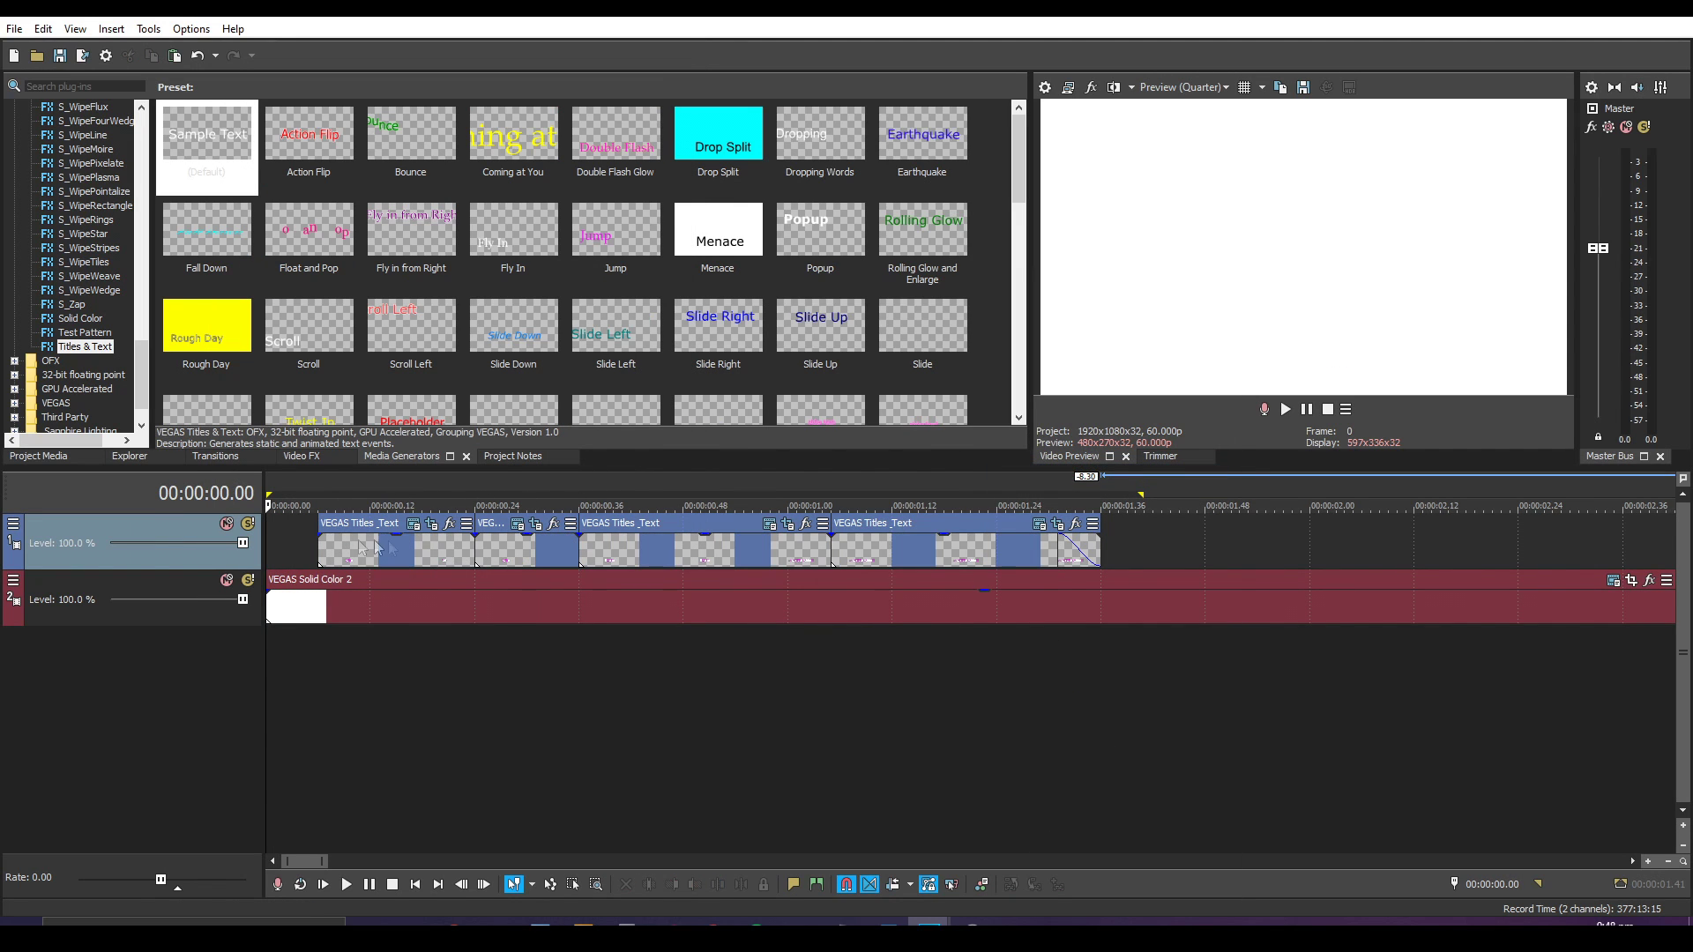
Play back the subtitle sequence from the start through 00:00:01.41 to review the animation.
left_click(552, 550)
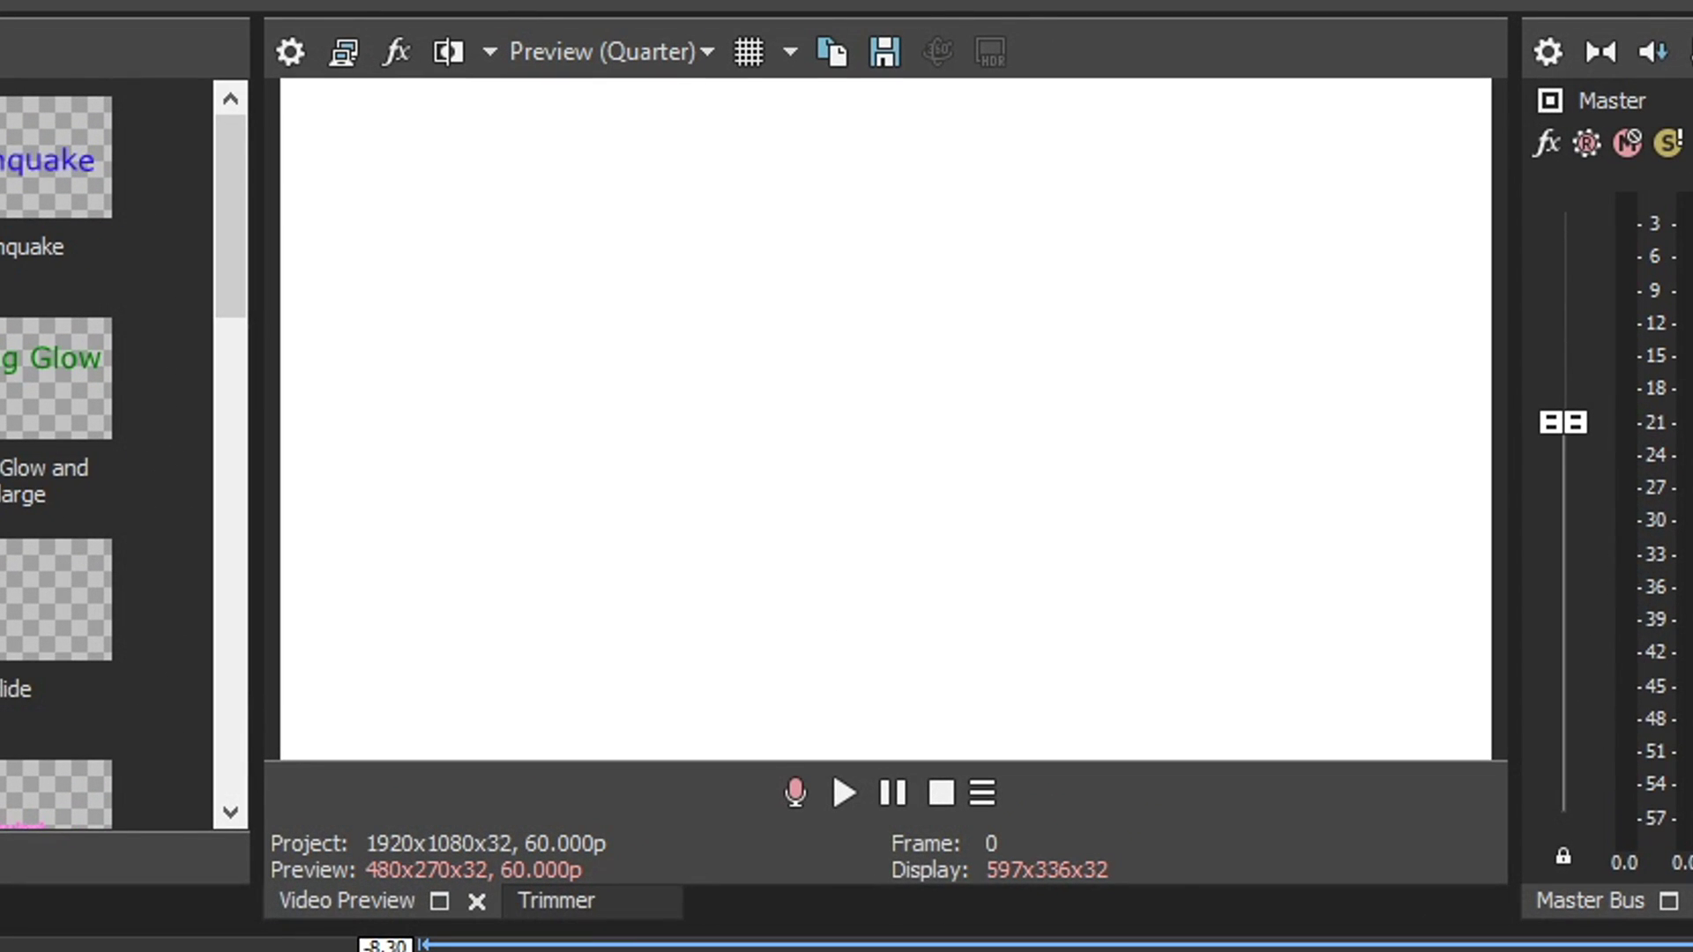
key("space")
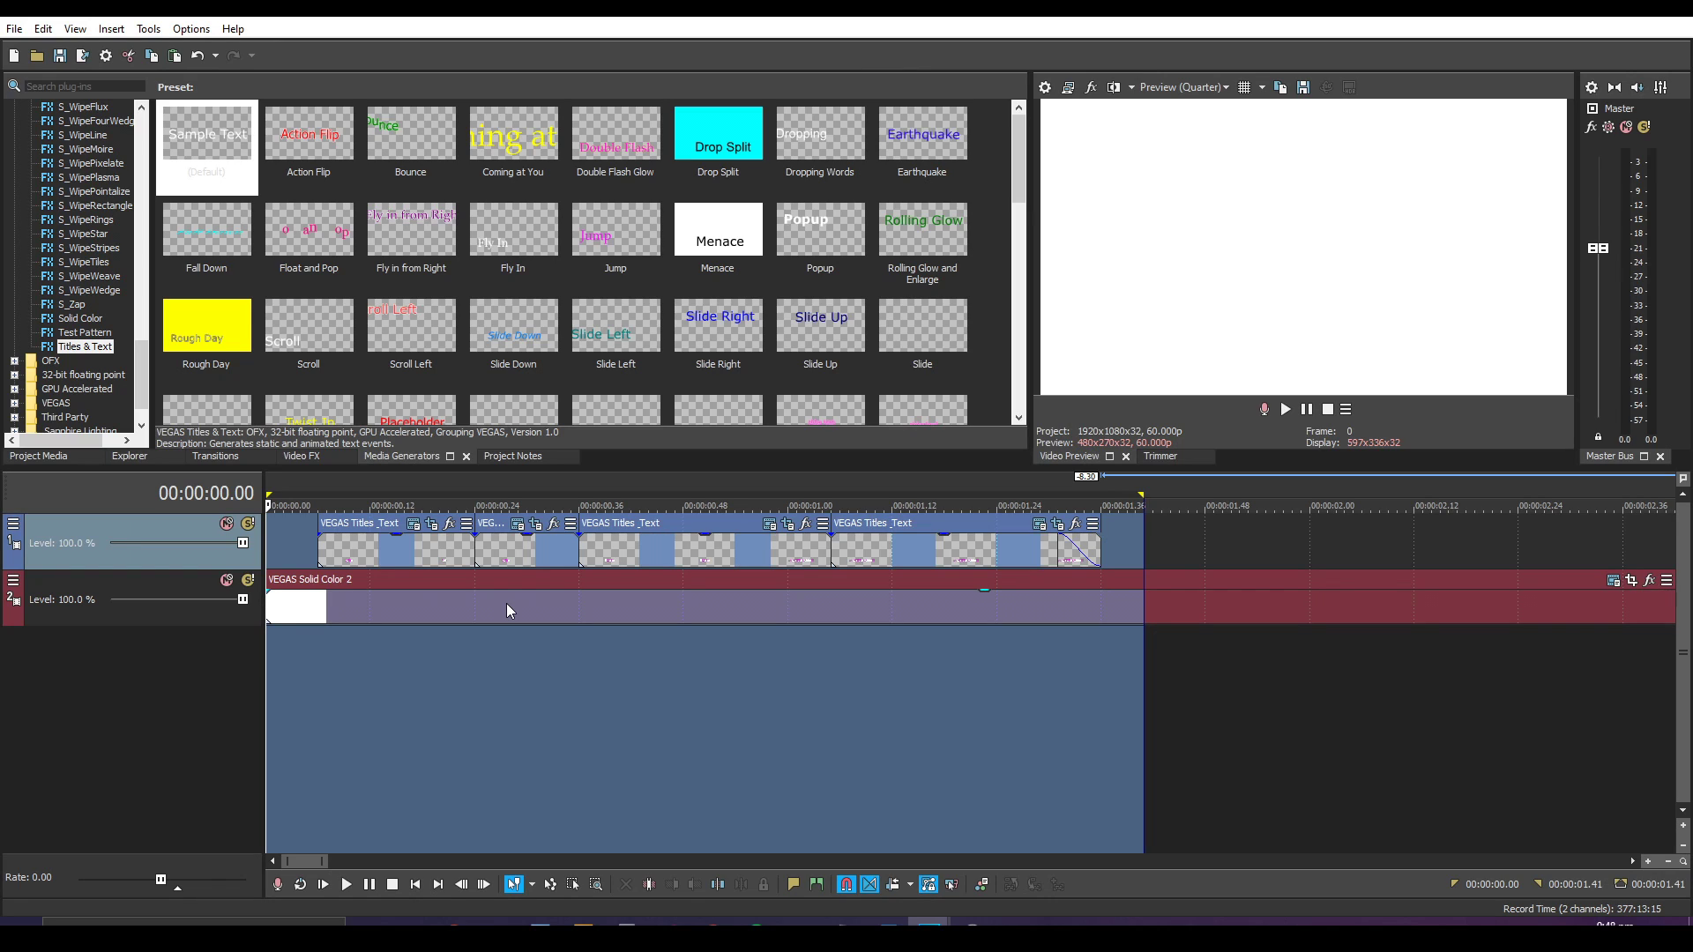
key("space")
key("space")
key("space")
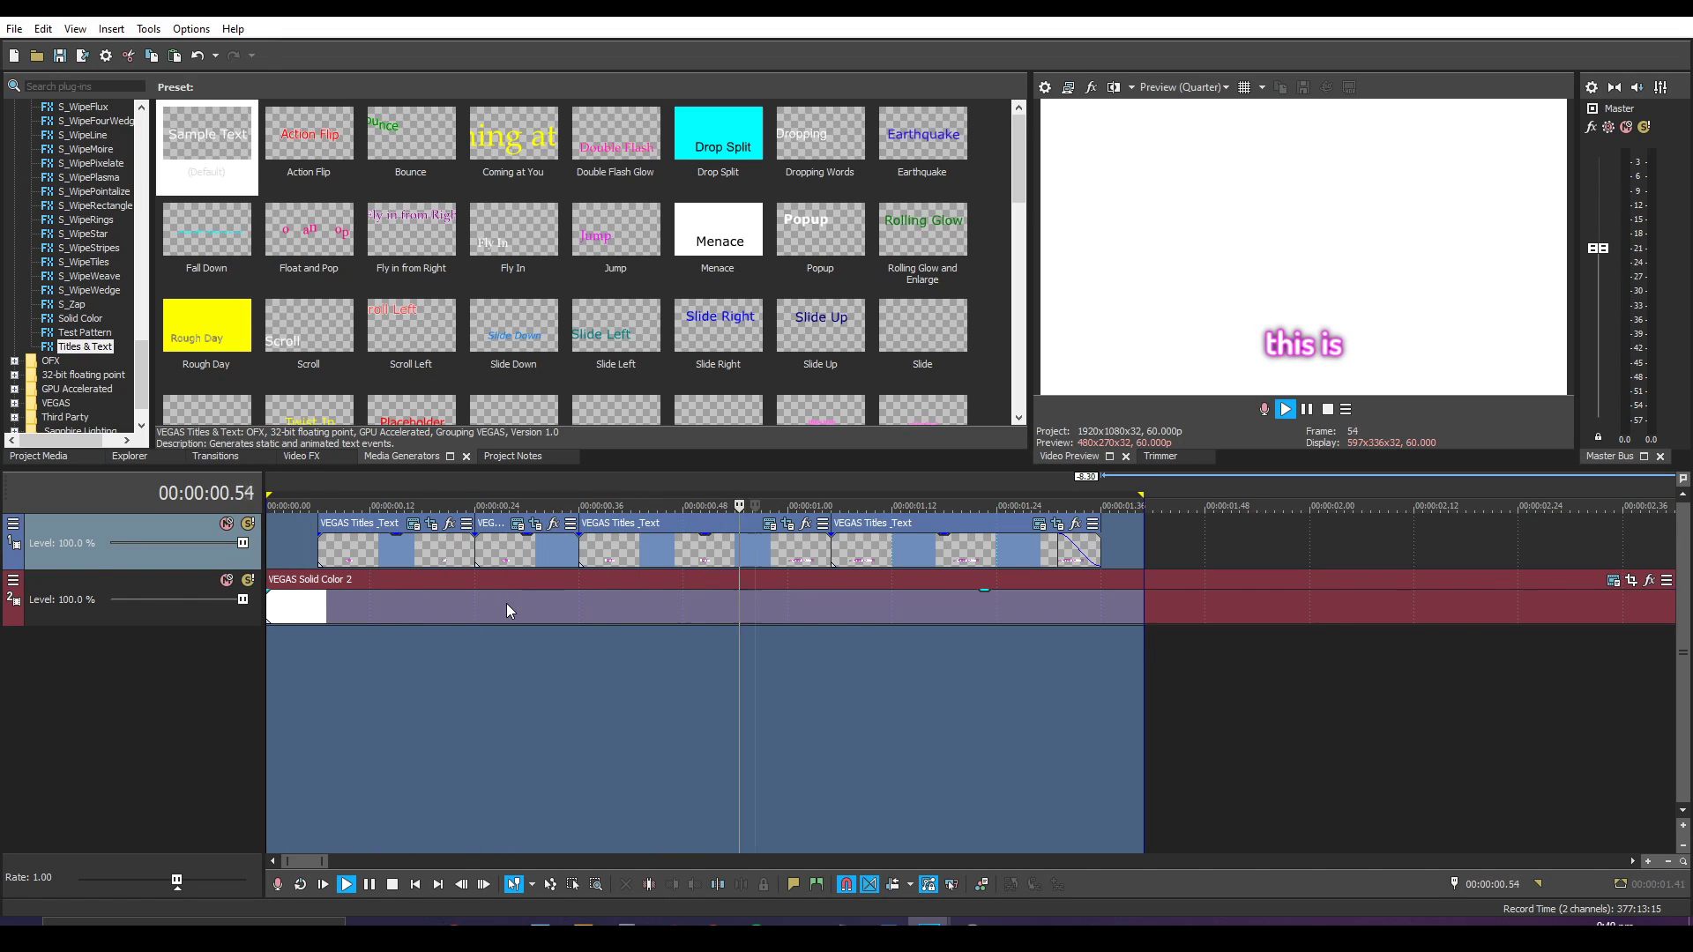
key("space")
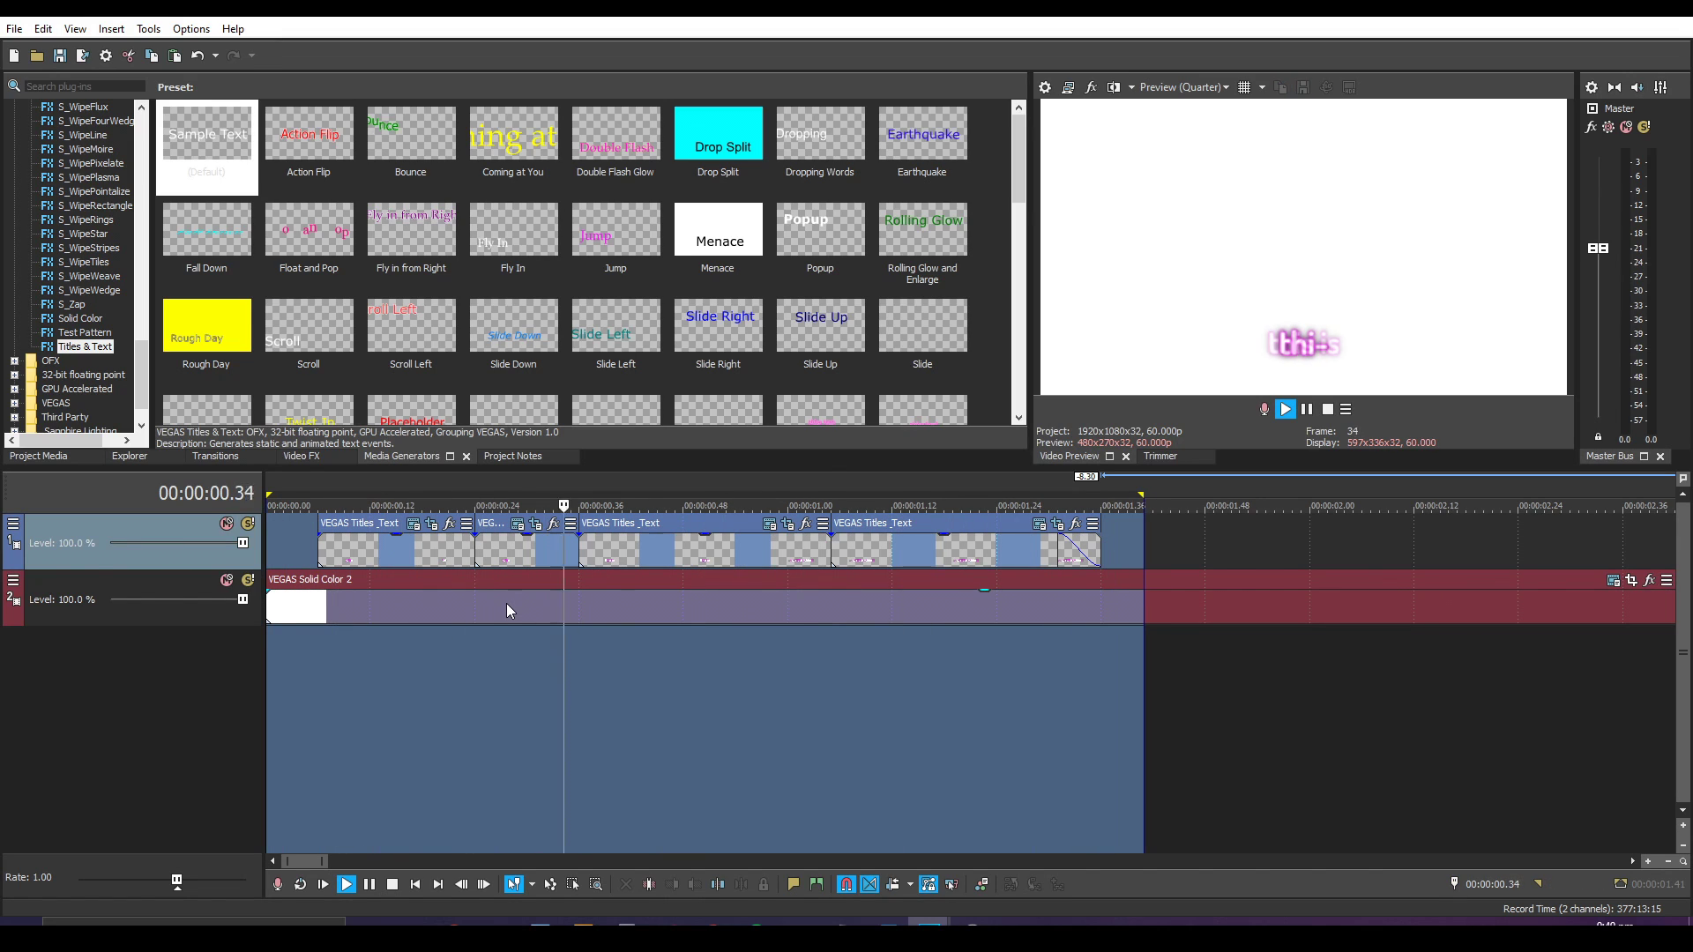
key("space")
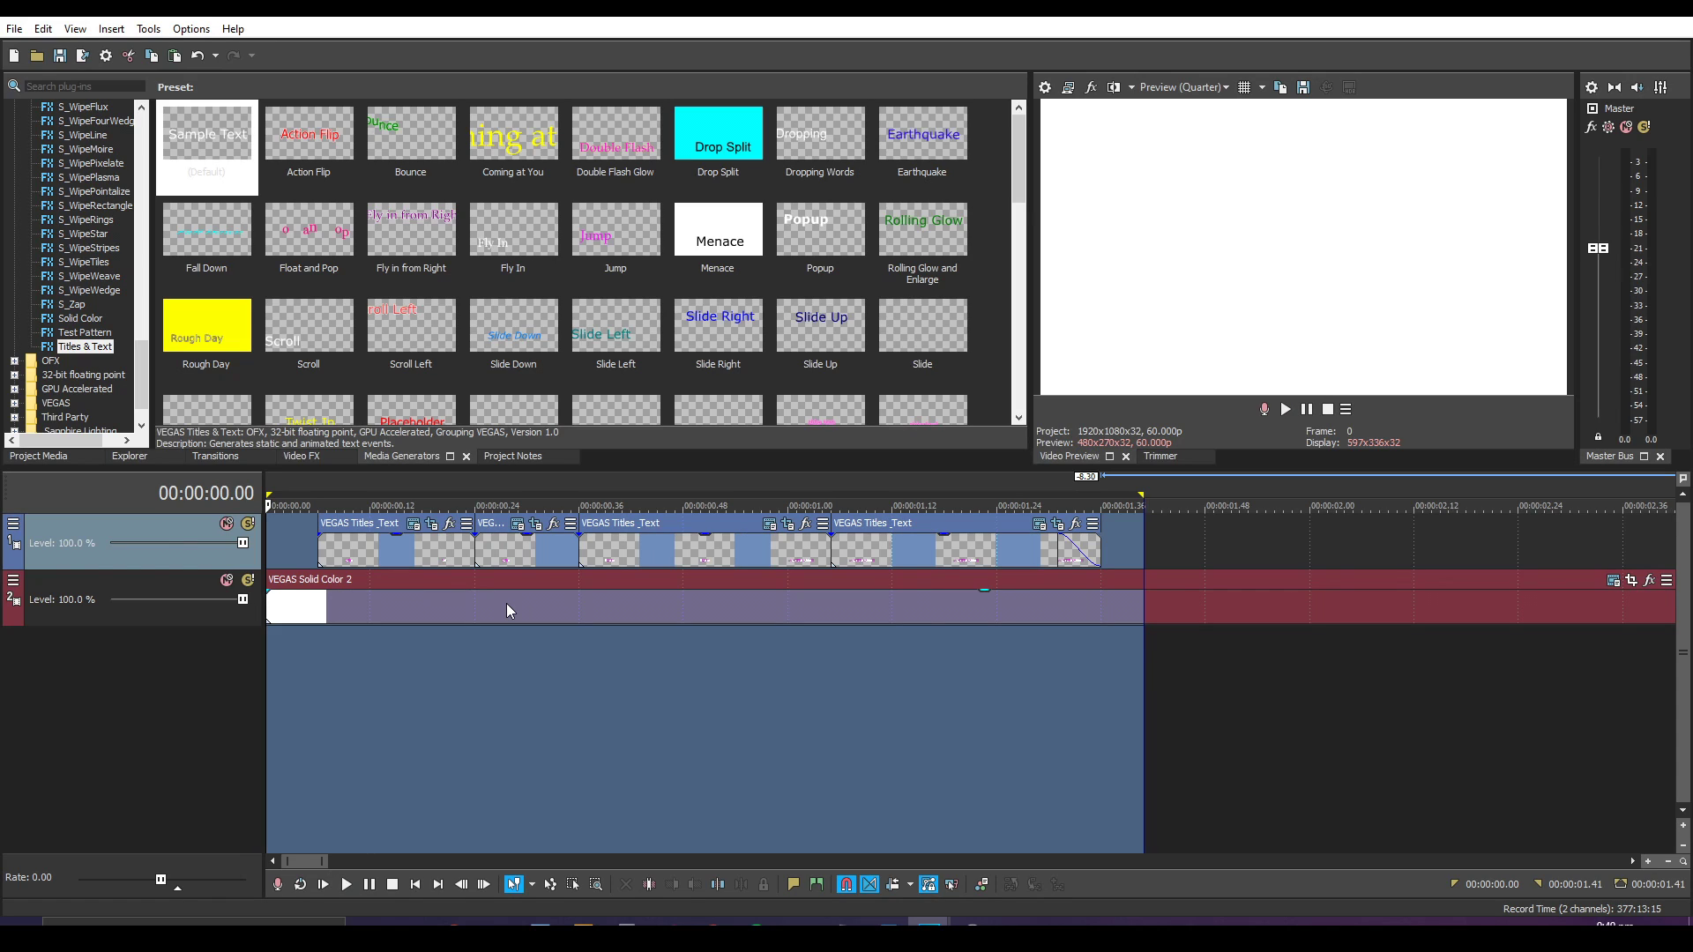